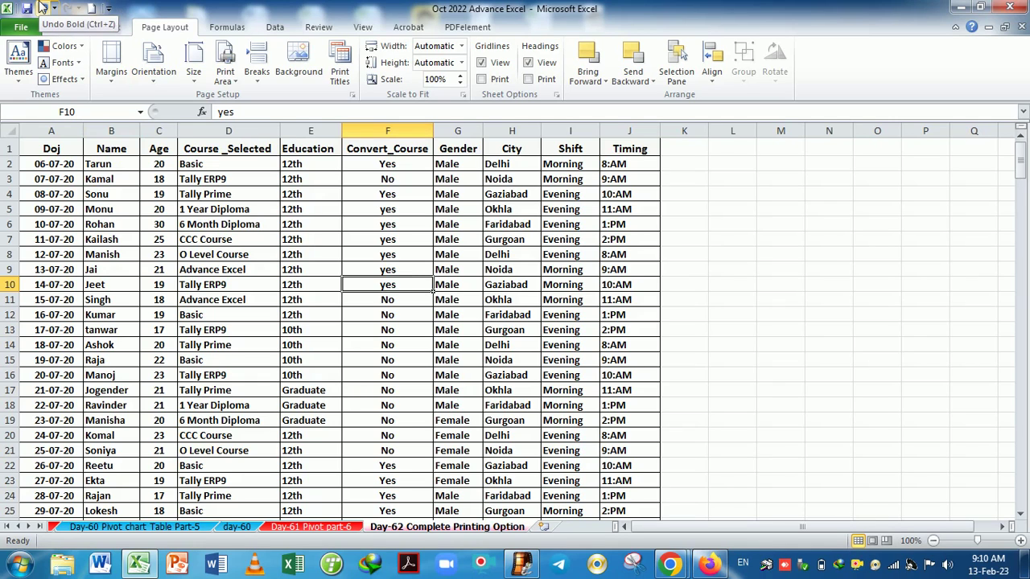
Preview the printout, return to the sheet, and examine where the dashed page-break lines cut through the data's columns and rows.
key(ctrl+p)
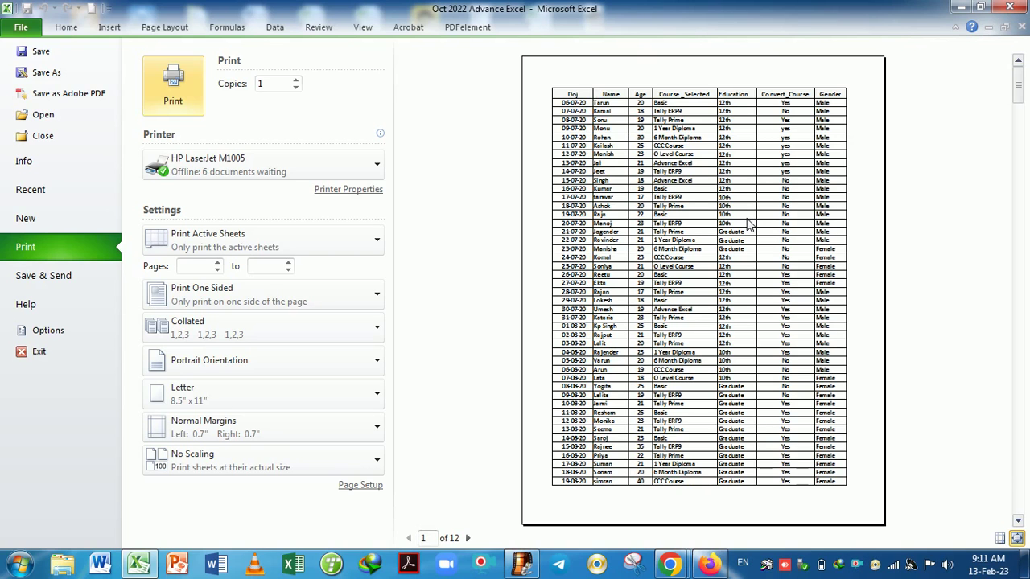
key(Escape)
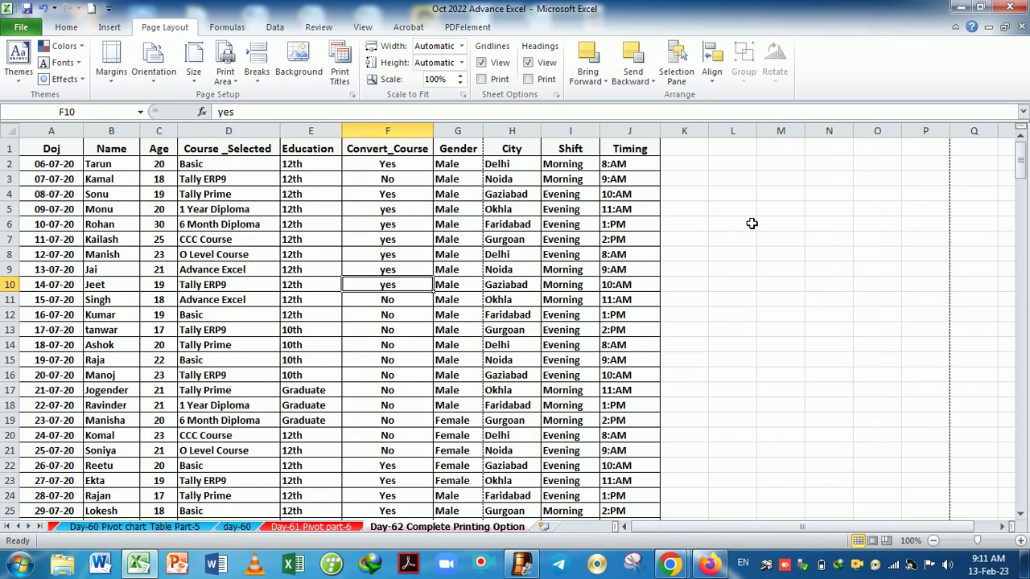
scroll(519, 211, down, 6)
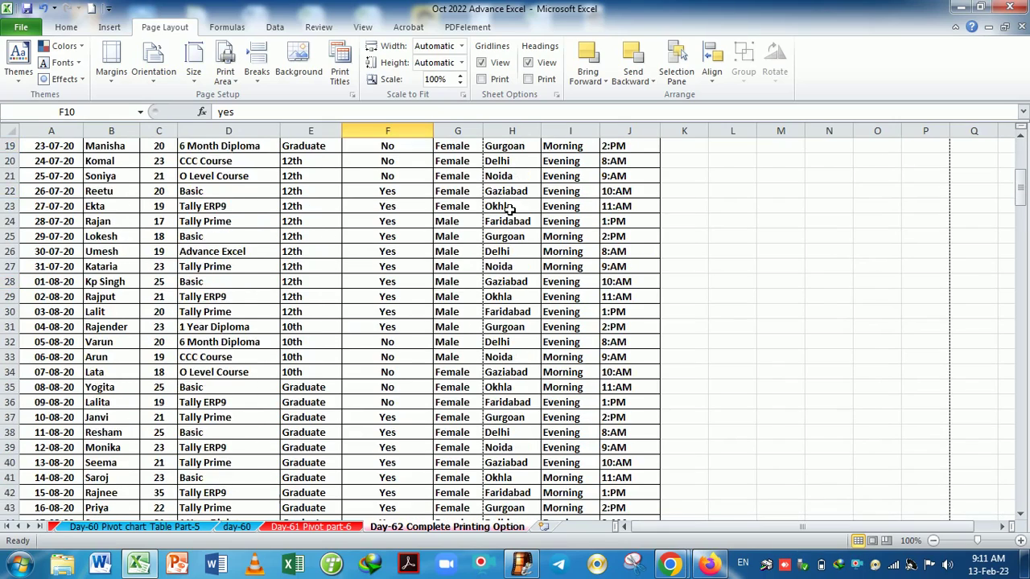
scroll(509, 210, down, 6)
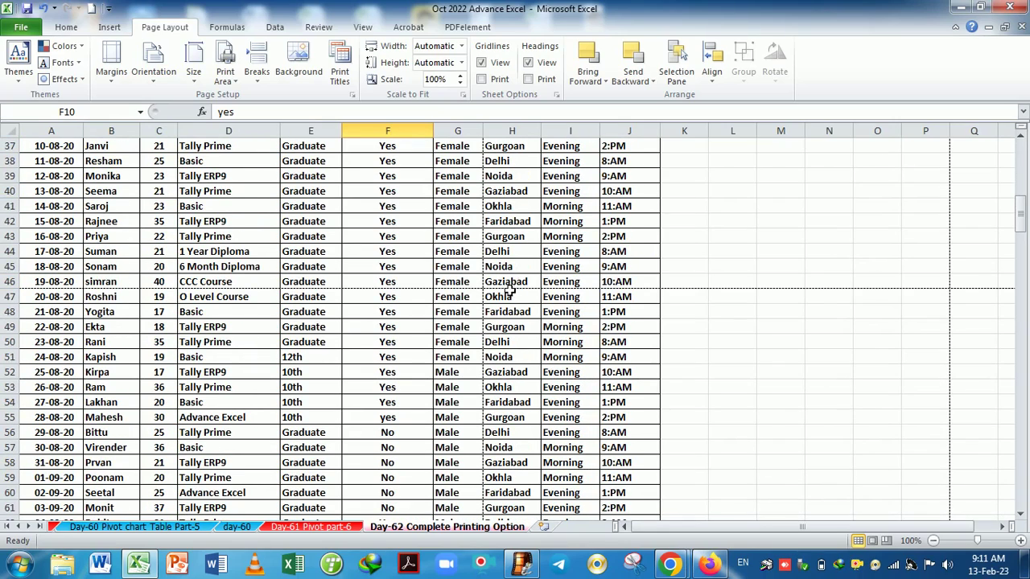
scroll(918, 303, up, 11)
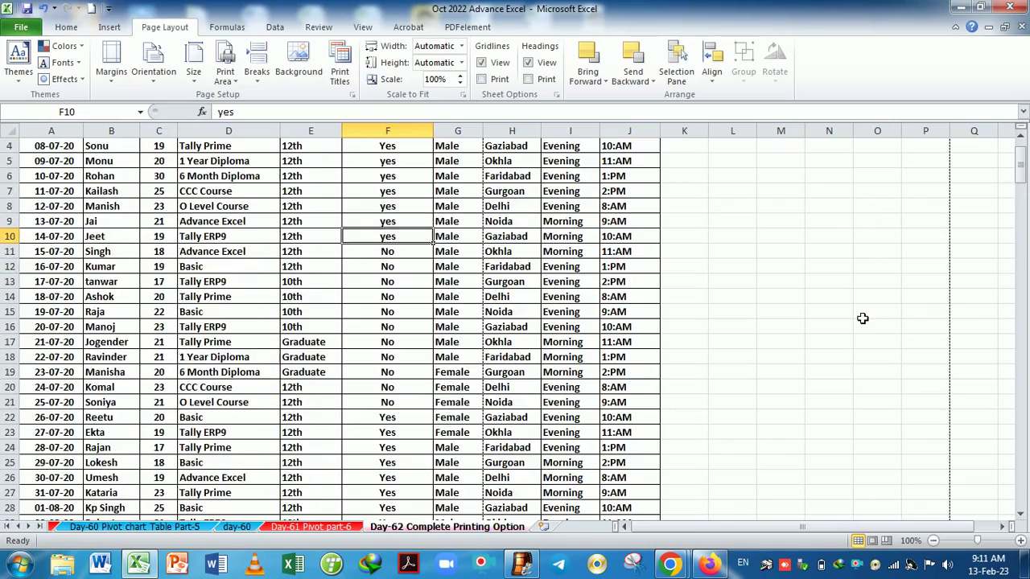
scroll(853, 310, up, 1)
scroll(915, 329, down, 20)
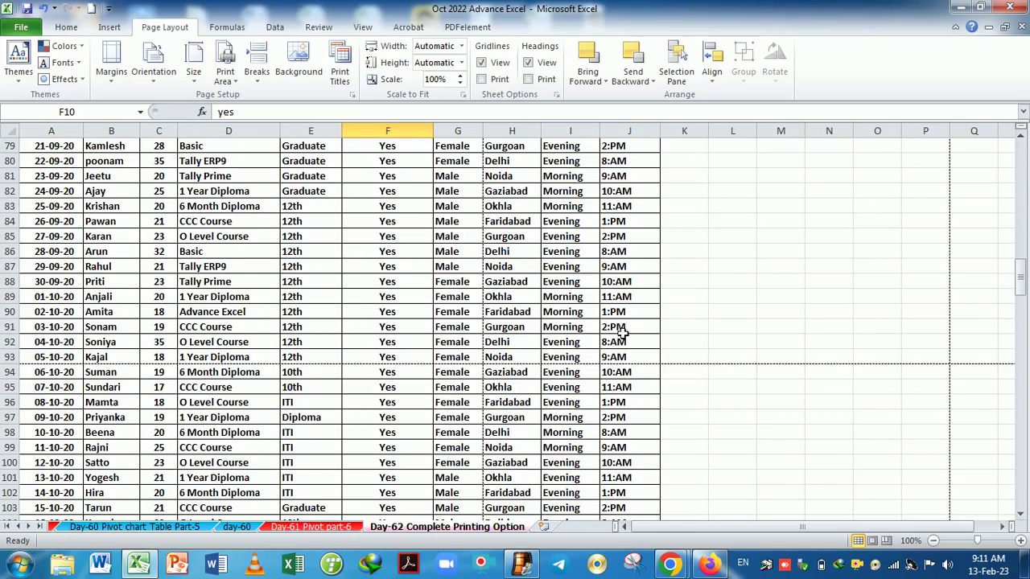
drag(863, 524, 895, 523)
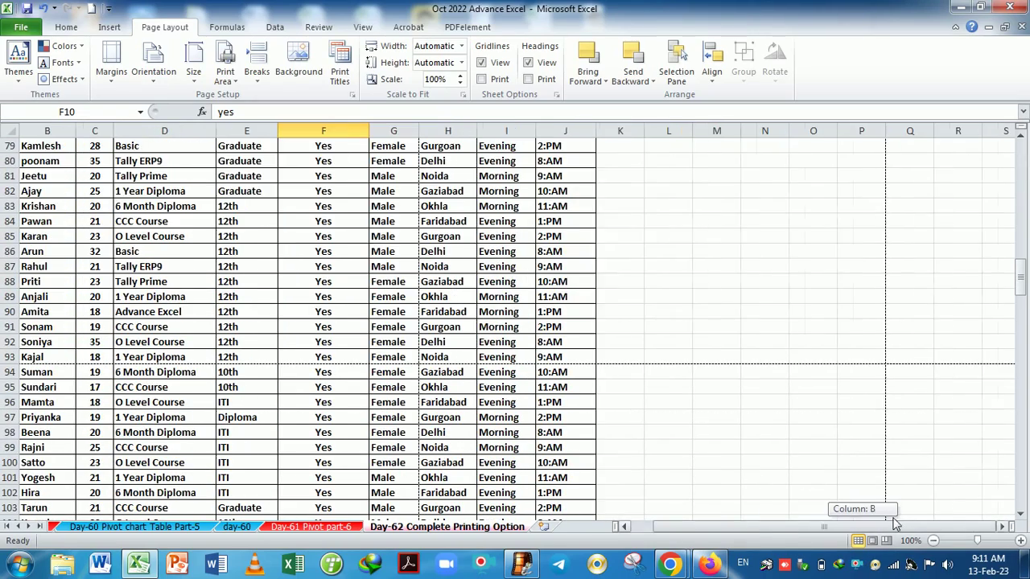
scroll(878, 453, up, 17)
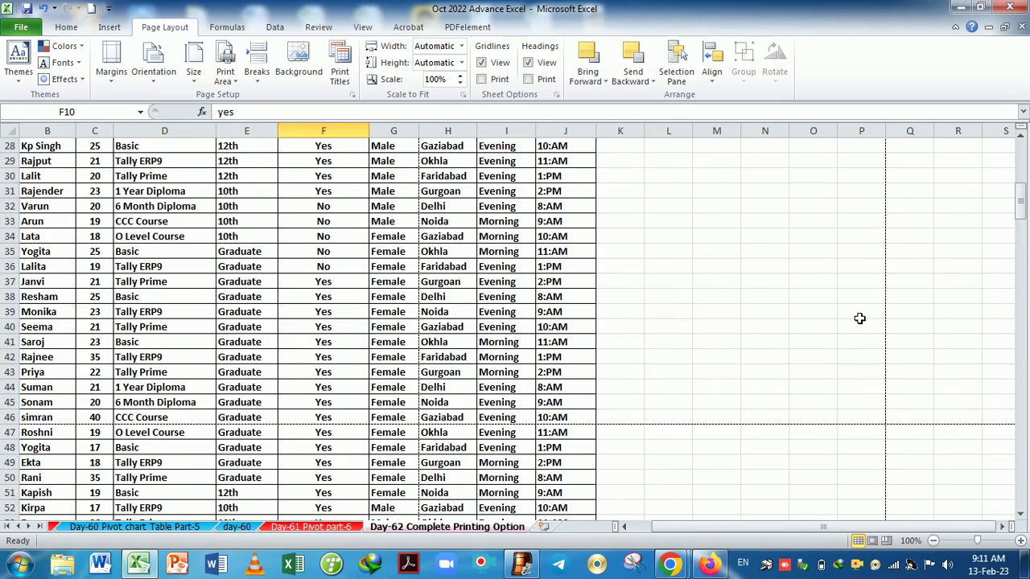
scroll(859, 318, up, 9)
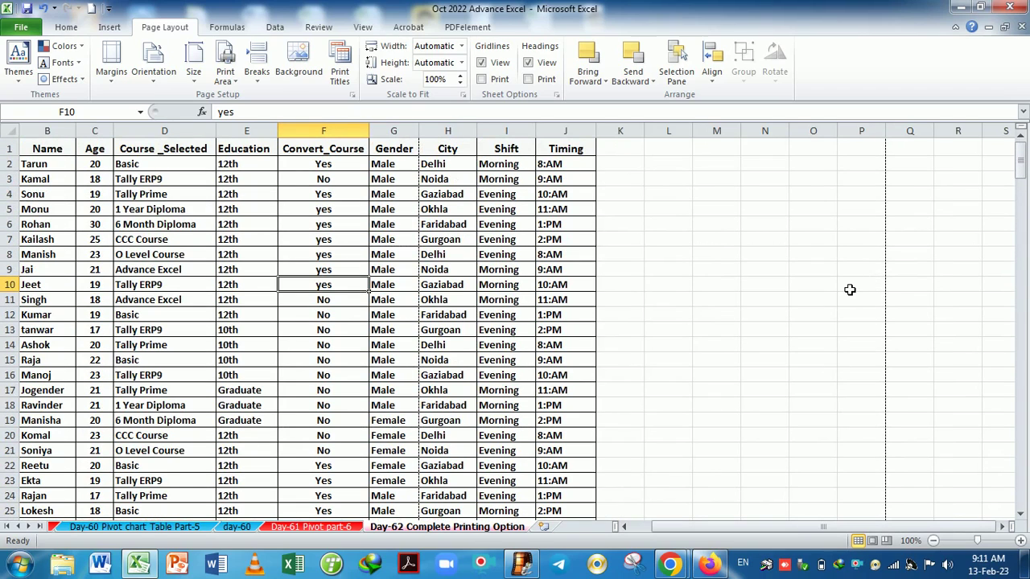
click(727, 322)
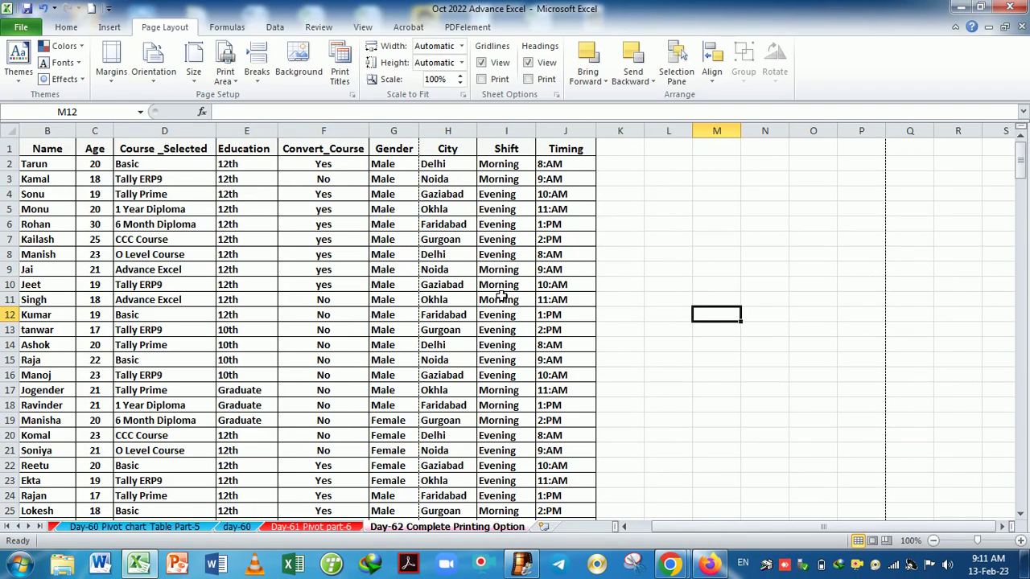
Remove all cell borders from the whole data table.
click(290, 259)
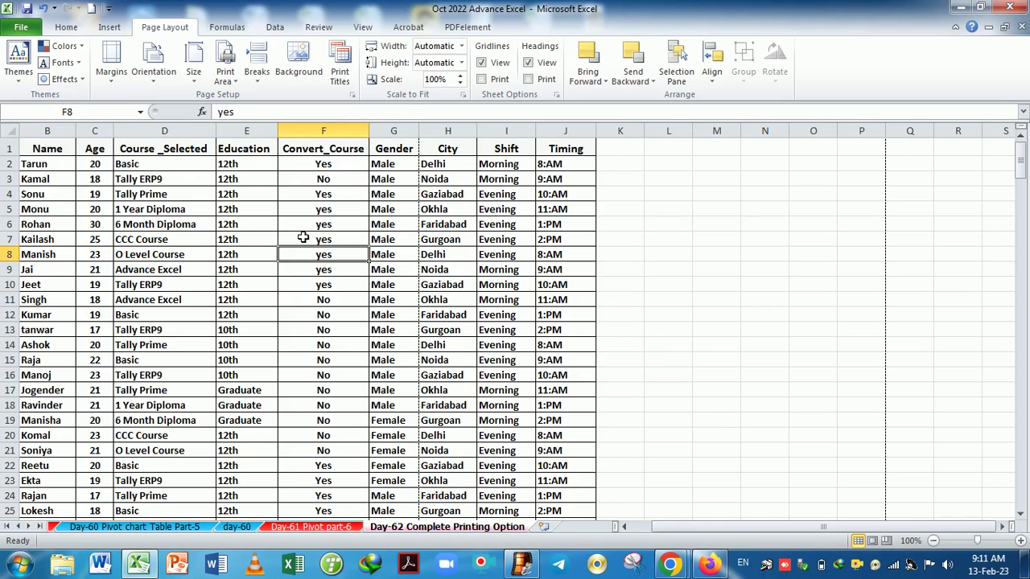
key(ctrl+a)
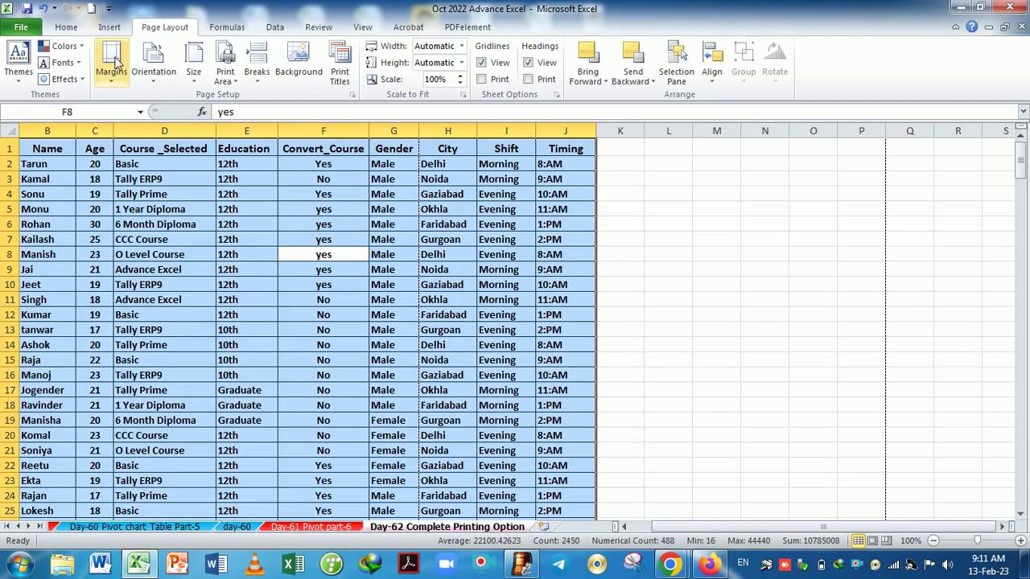
click(68, 28)
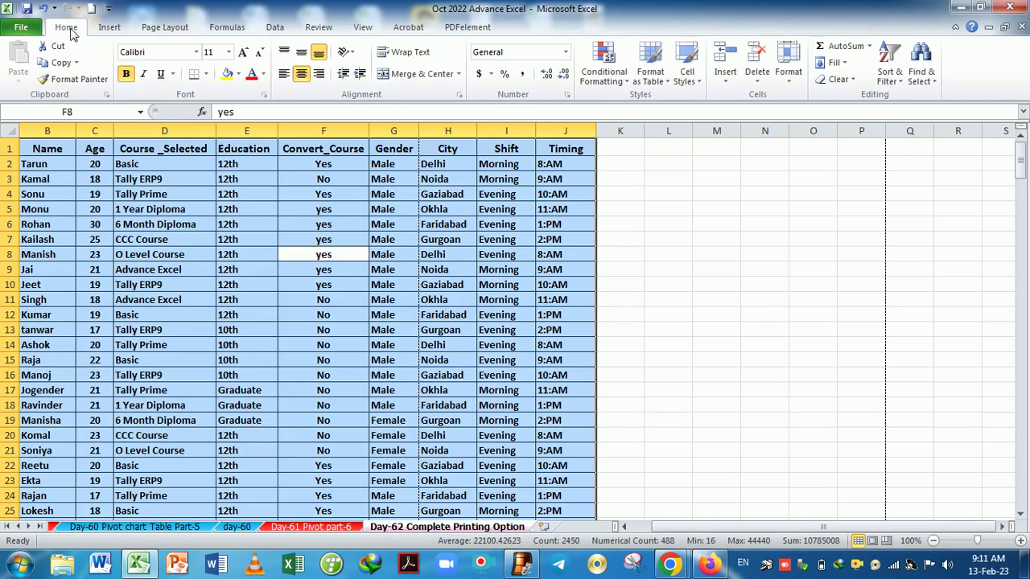
click(207, 74)
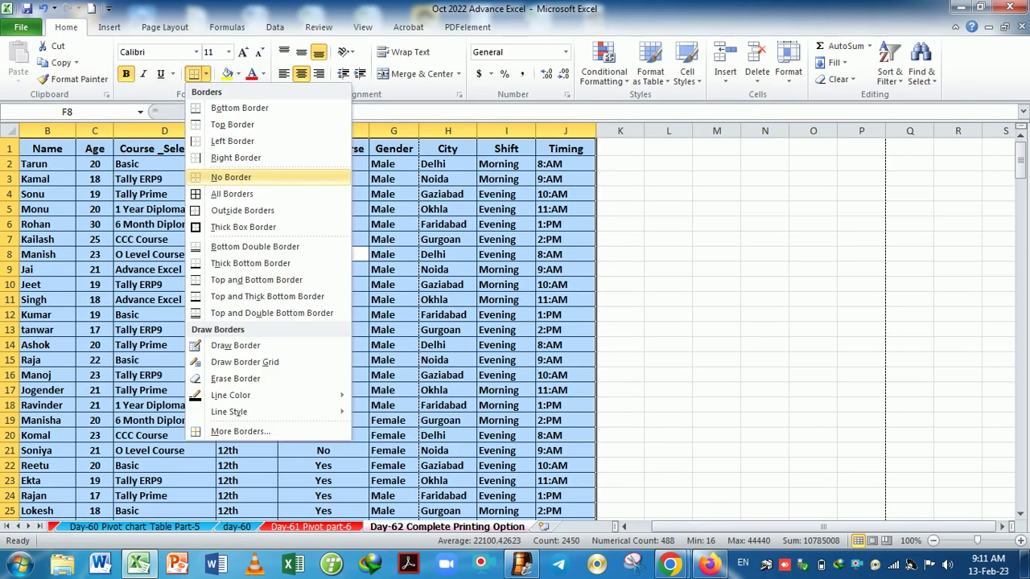
click(231, 177)
click(566, 269)
Examine the dashed page-break lines down the full length of the borderless table.
scroll(443, 254, down, 8)
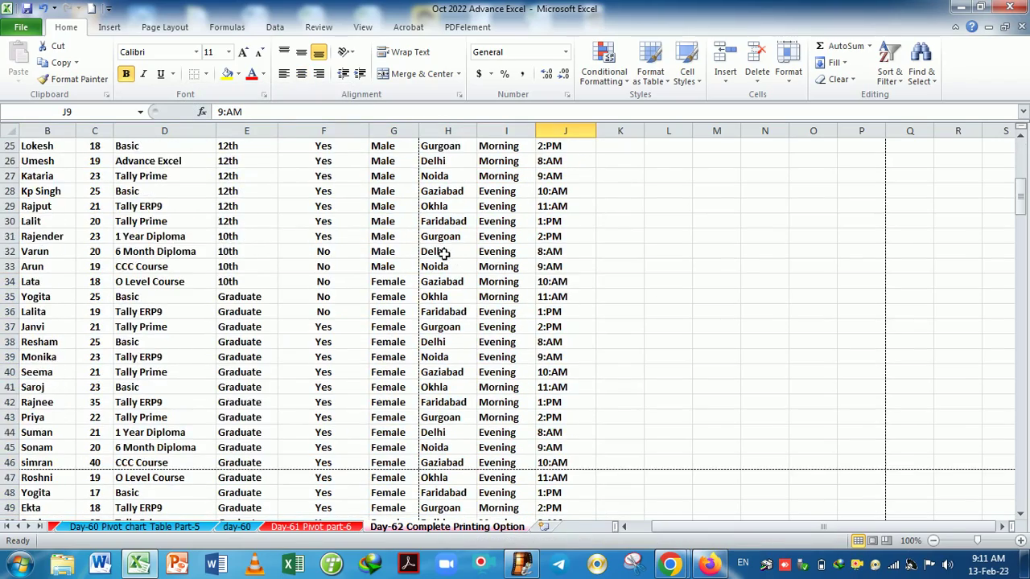
scroll(443, 255, down, 3)
scroll(445, 348, down, 7)
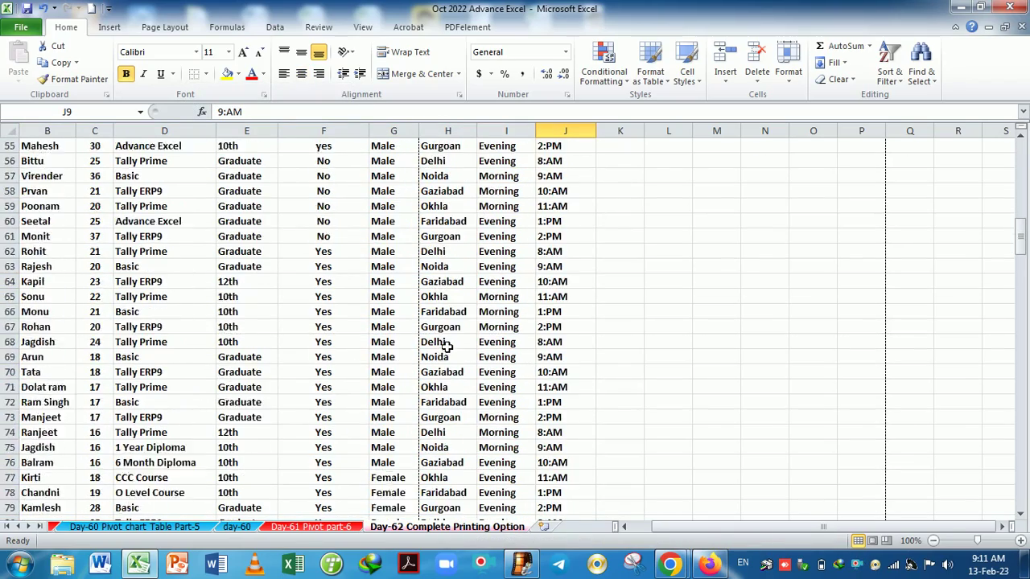
scroll(446, 346, down, 6)
scroll(429, 356, up, 13)
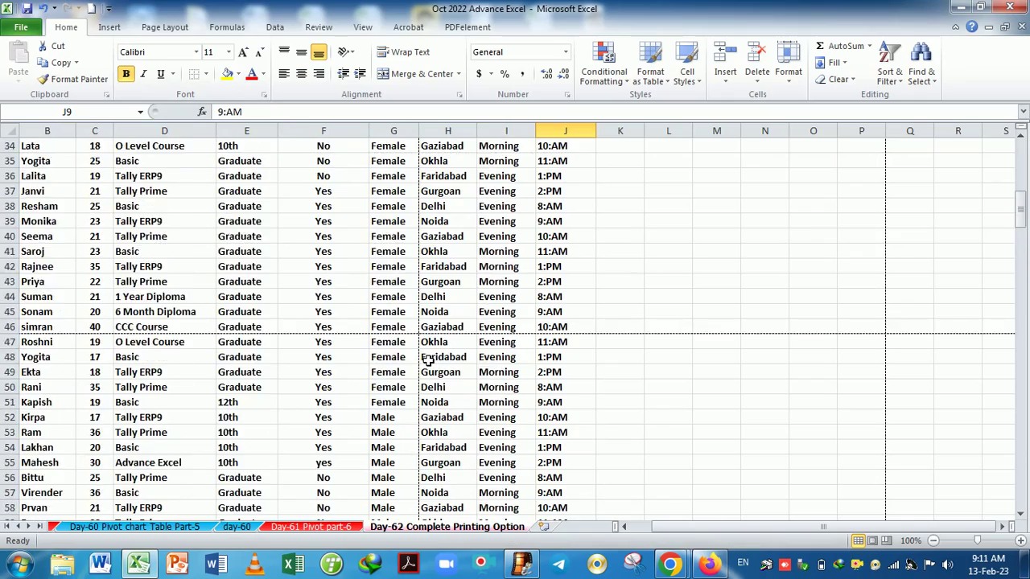
scroll(427, 361, up, 11)
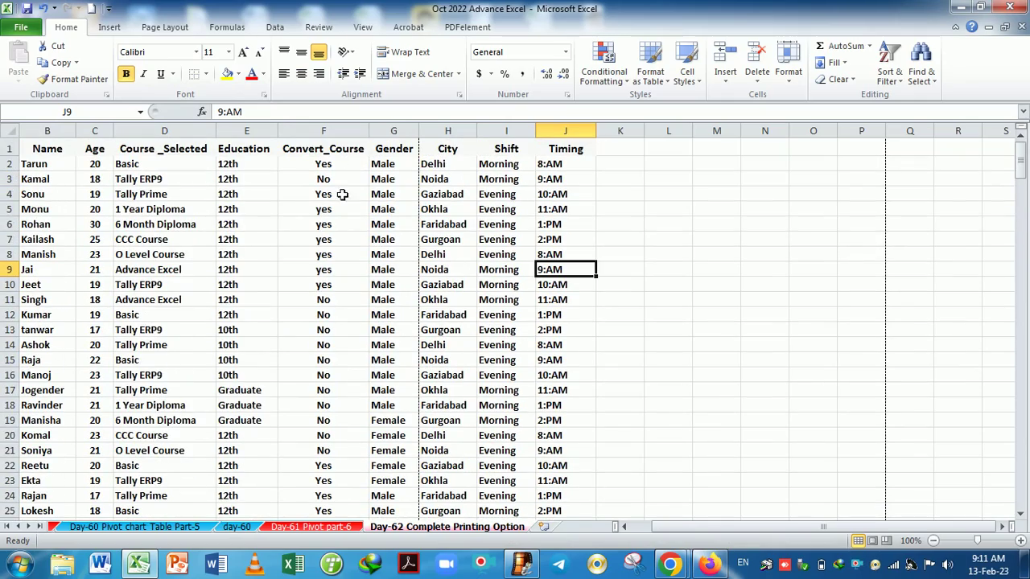
scroll(337, 336, down, 16)
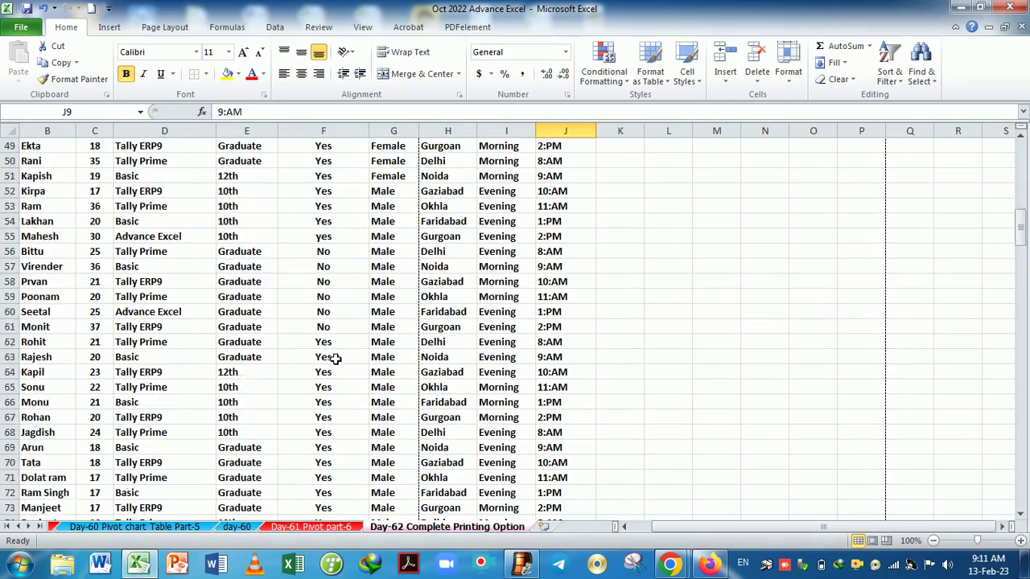
scroll(334, 359, down, 20)
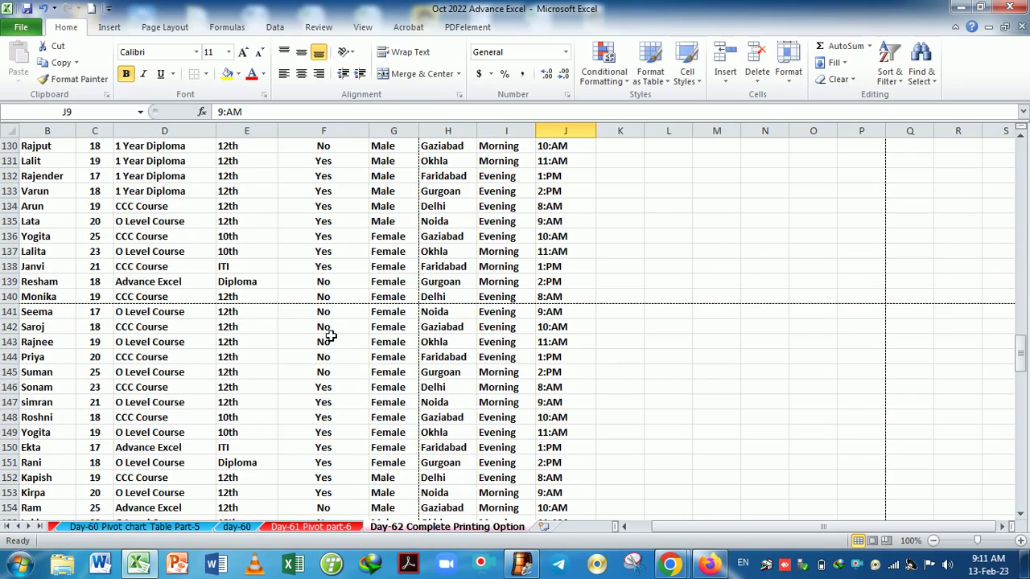
scroll(329, 331, down, 14)
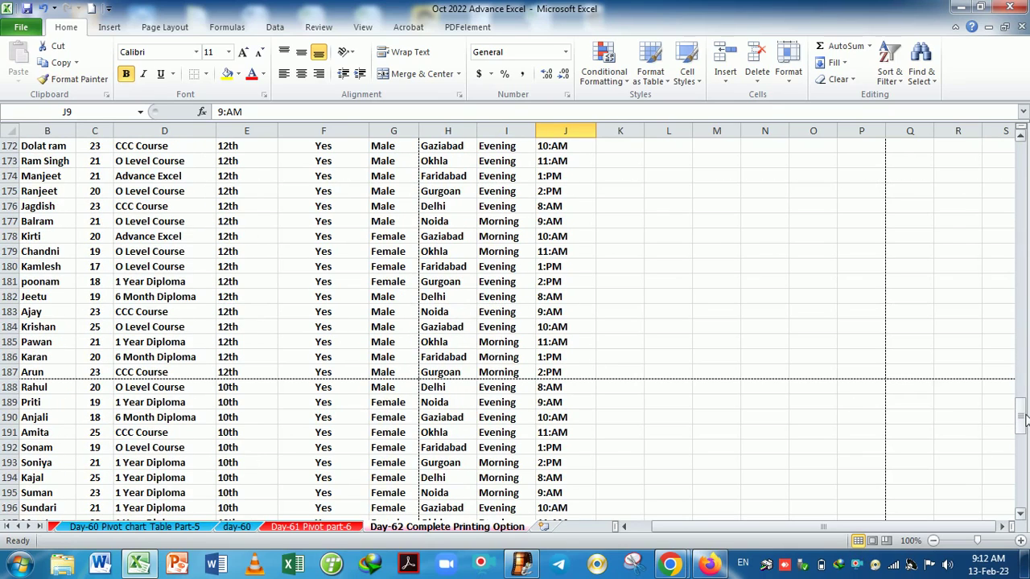
drag(1021, 411, 1018, 141)
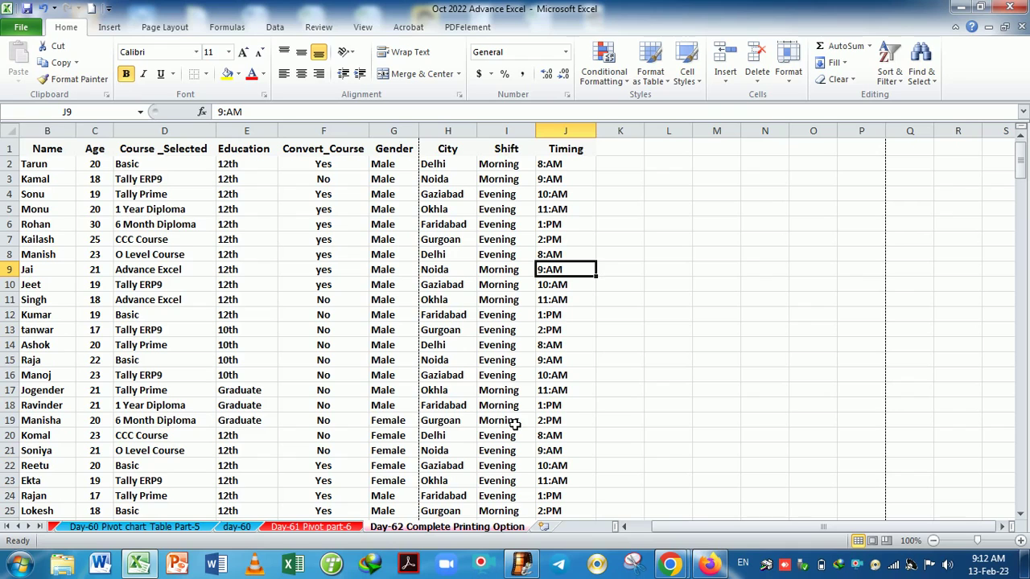
Set the sheet's page margins to the Narrow preset.
click(165, 29)
click(116, 80)
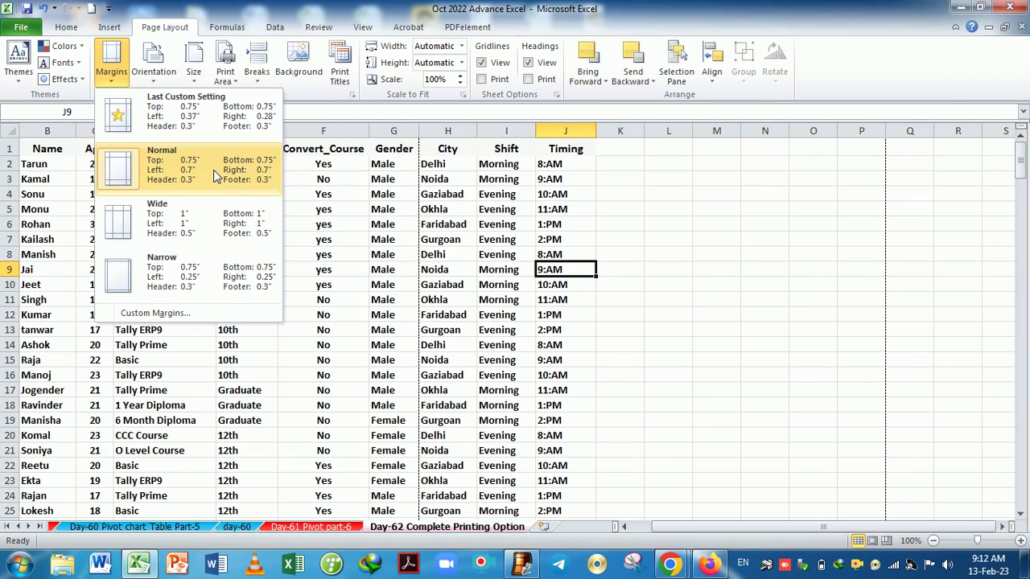
click(122, 278)
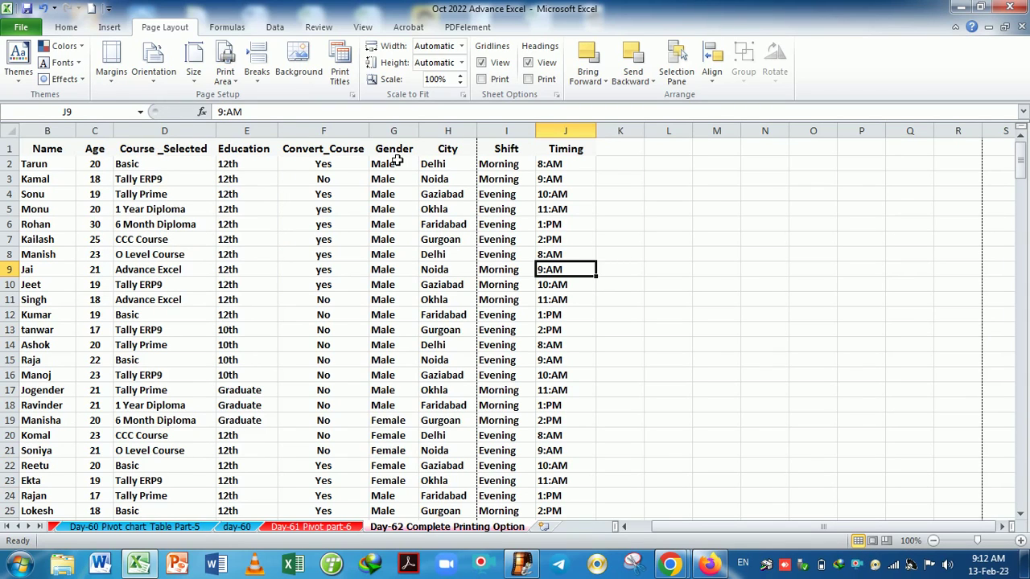
Undo the removal of the table's borders.
key(ctrl+a)
click(457, 181)
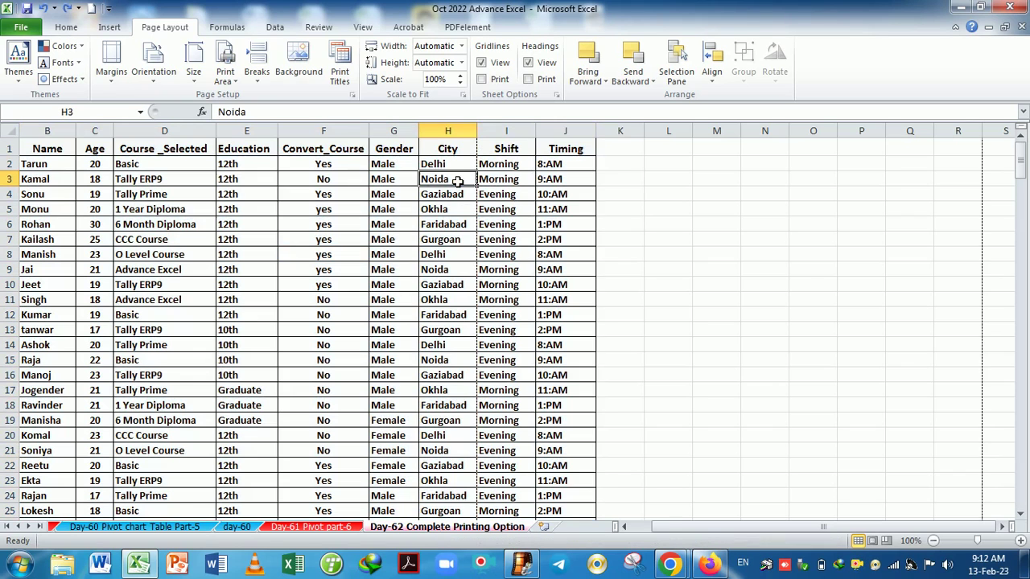
Switch the page margins to Normal and back to Narrow to compare how many columns fit on a page.
click(119, 84)
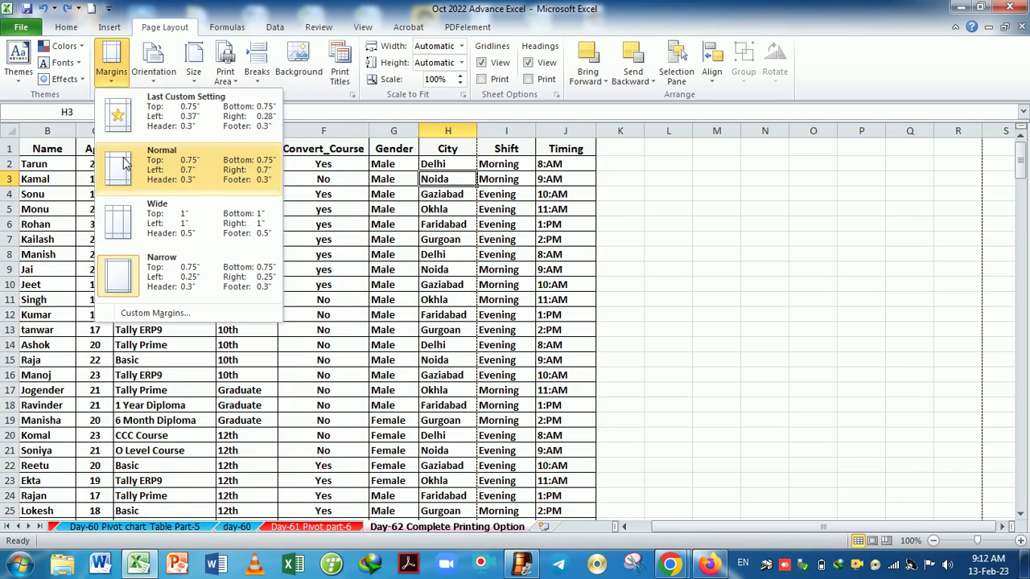
click(185, 165)
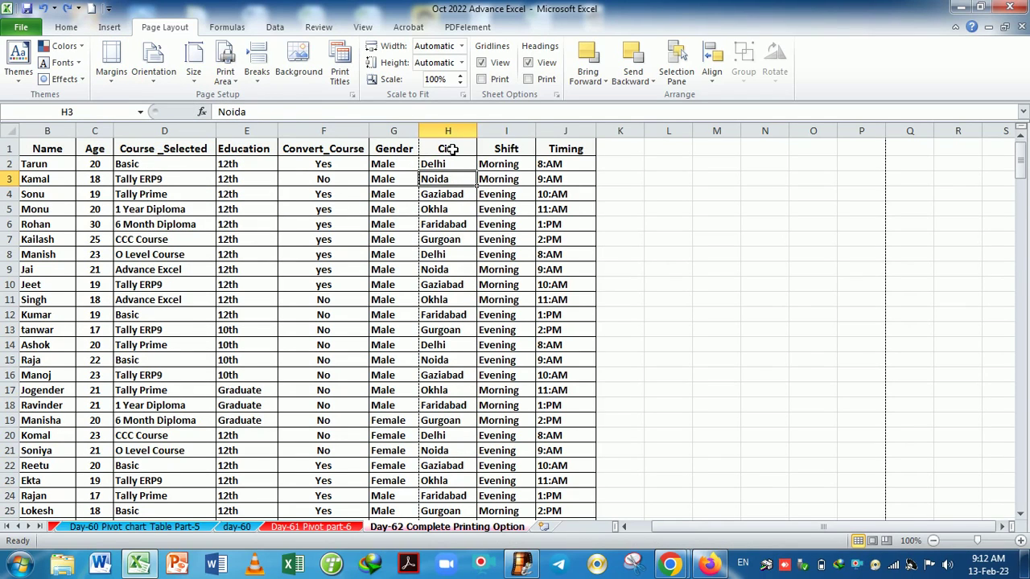
click(114, 85)
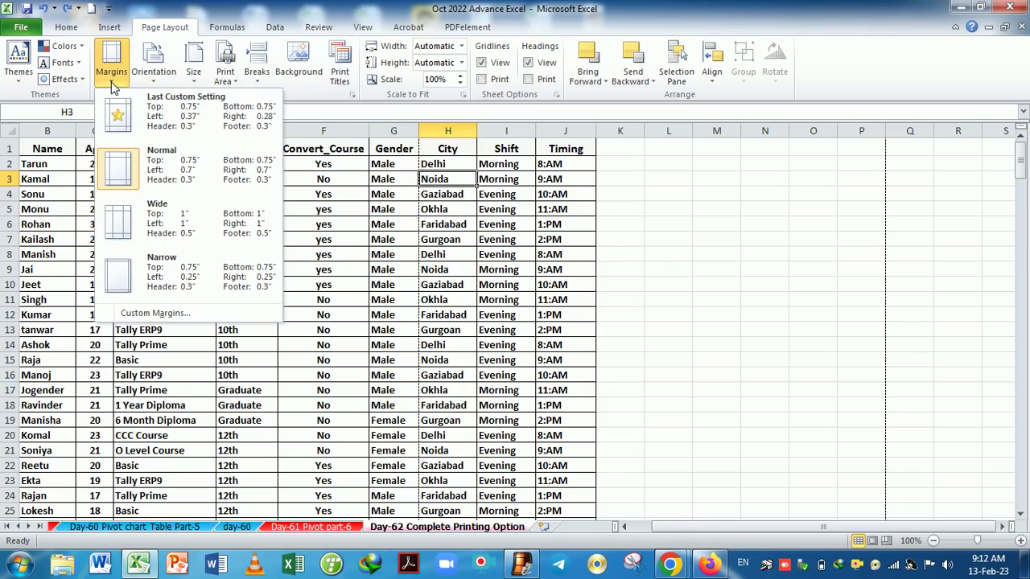
click(126, 275)
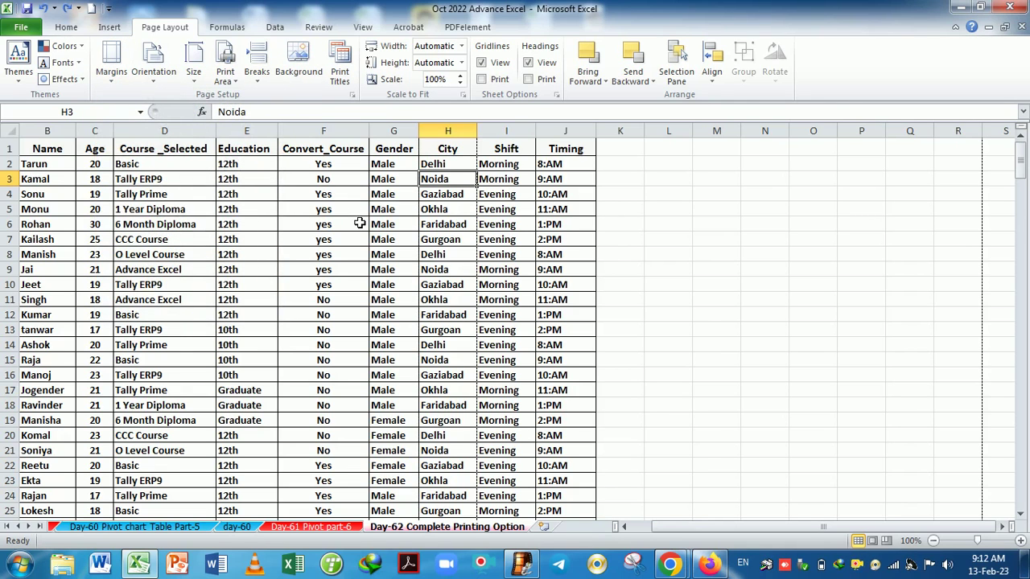
Show the margin guides in the print preview and adjust the left margin to about 0.32".
key(ctrl+p)
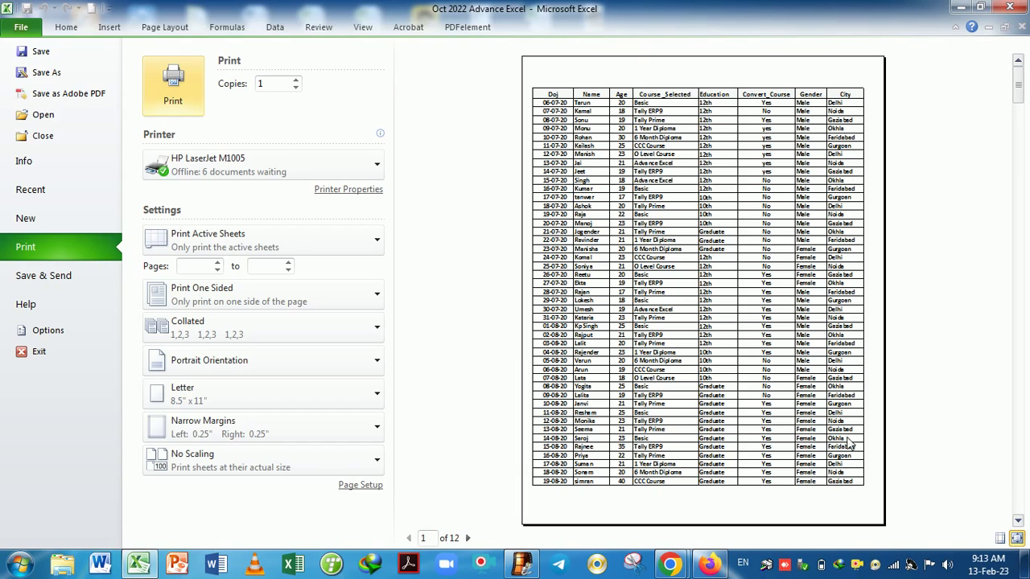
click(1000, 538)
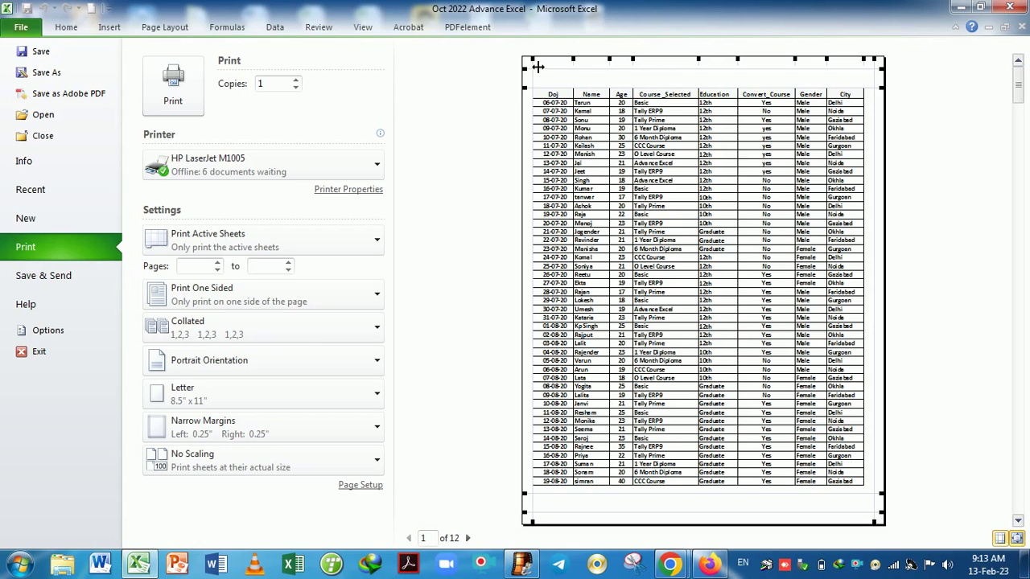
drag(537, 66, 544, 66)
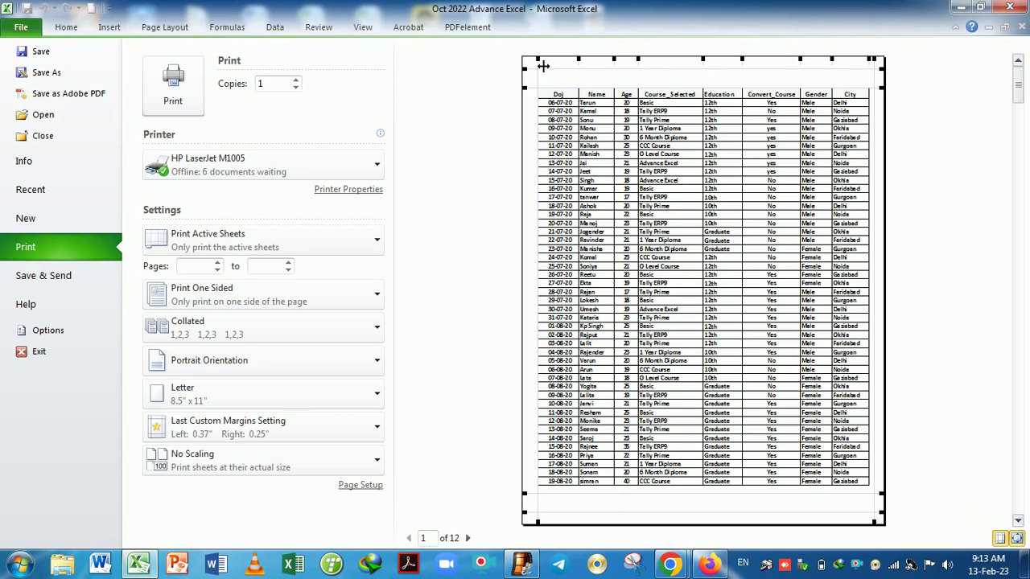
drag(544, 66, 536, 66)
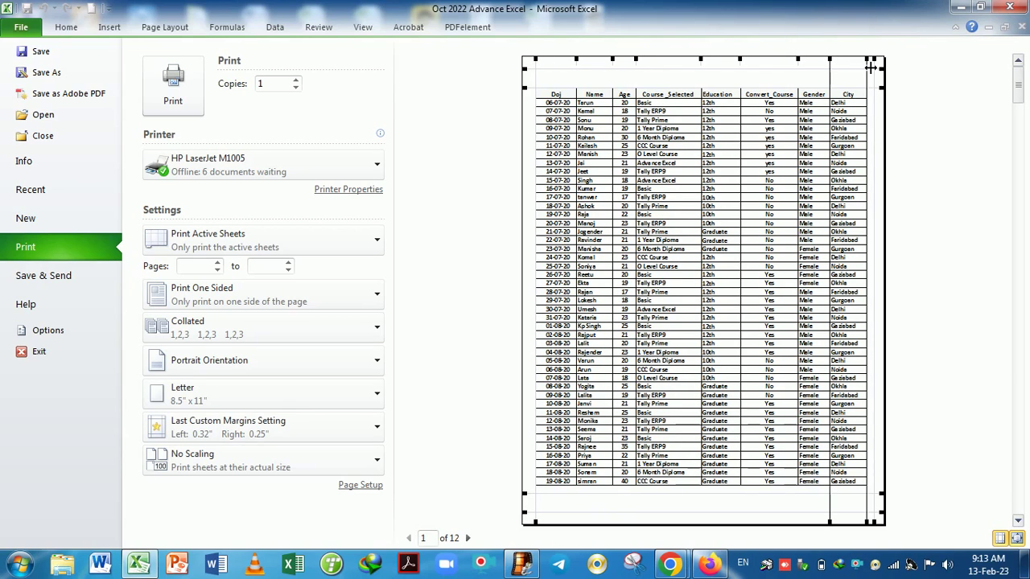
Narrow the City column slightly in the print preview and reduce the bottom margin by about one row.
drag(870, 68, 868, 67)
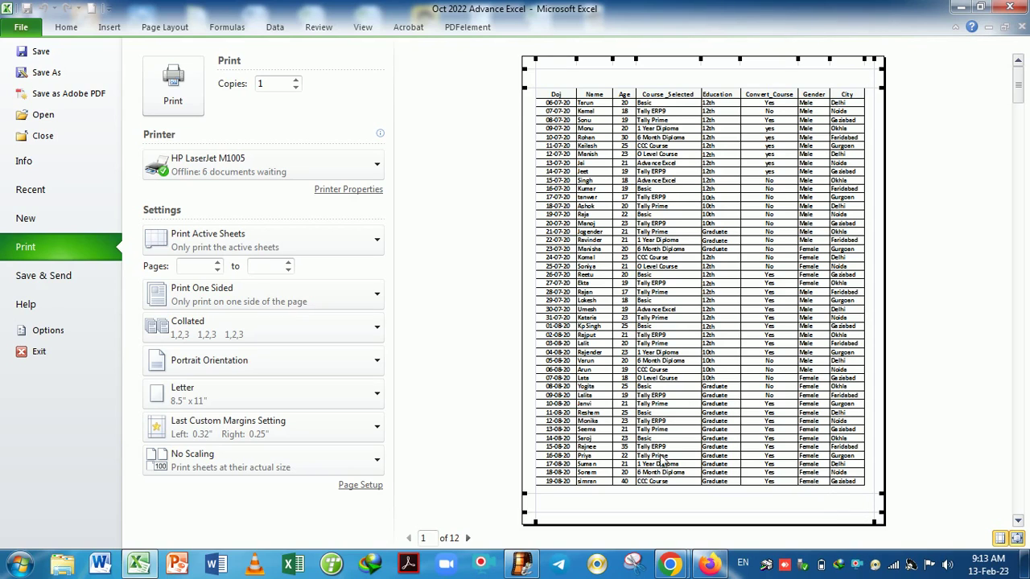
drag(527, 498, 527, 501)
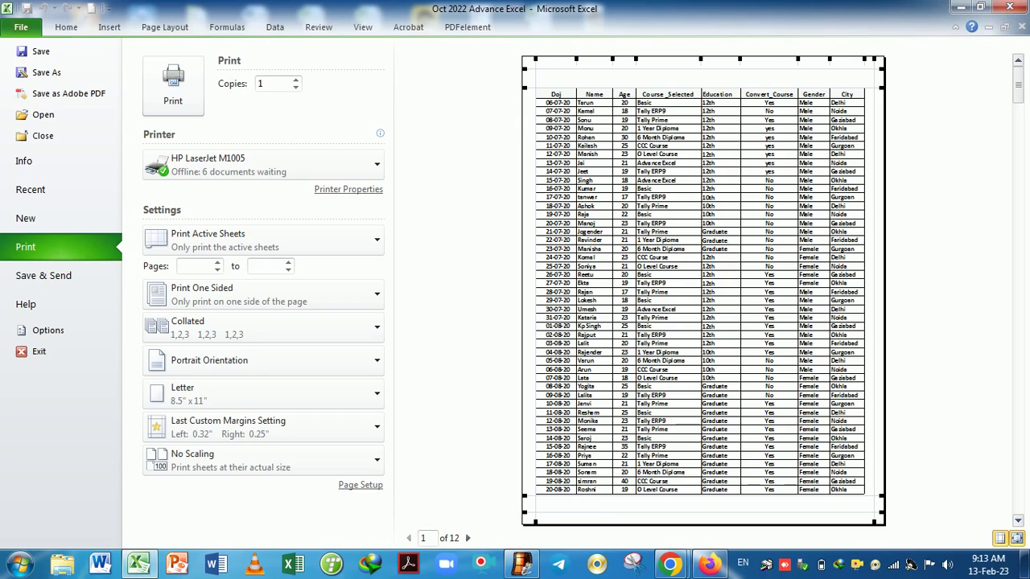
Reduce the bottom margin by about one row and raise the top margin slightly in the print preview.
drag(537, 504, 530, 510)
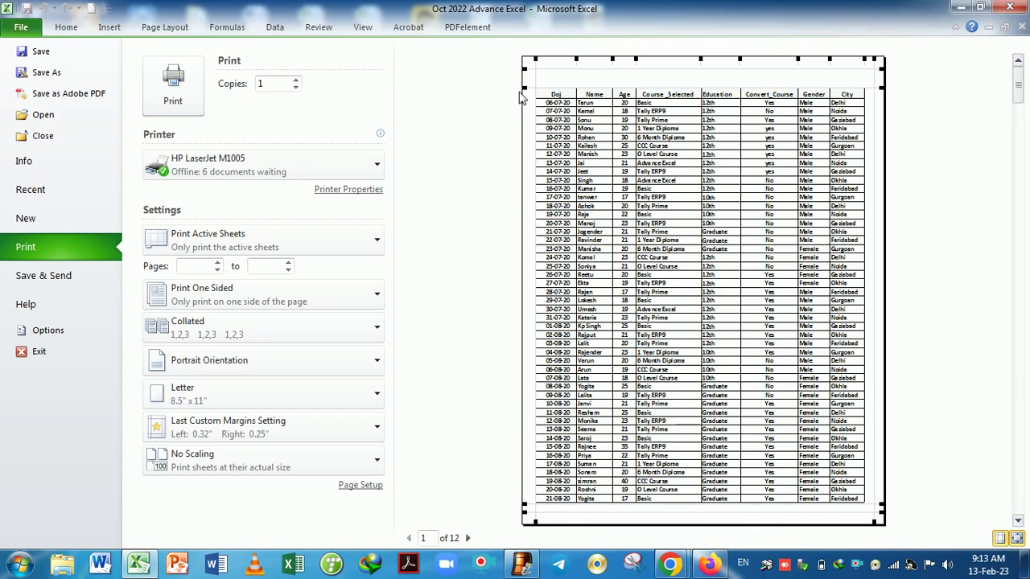
drag(531, 94, 531, 87)
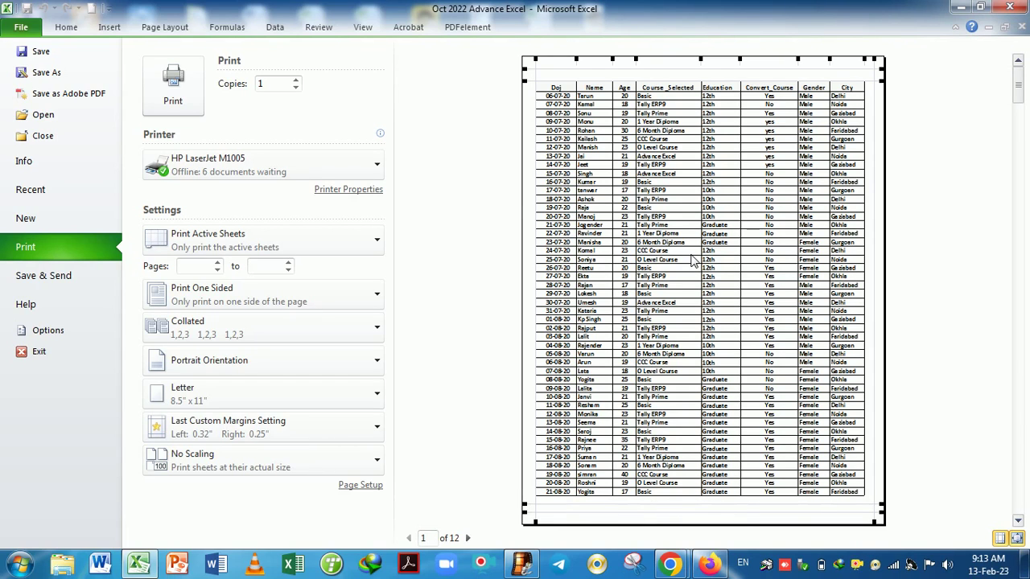
key(Escape)
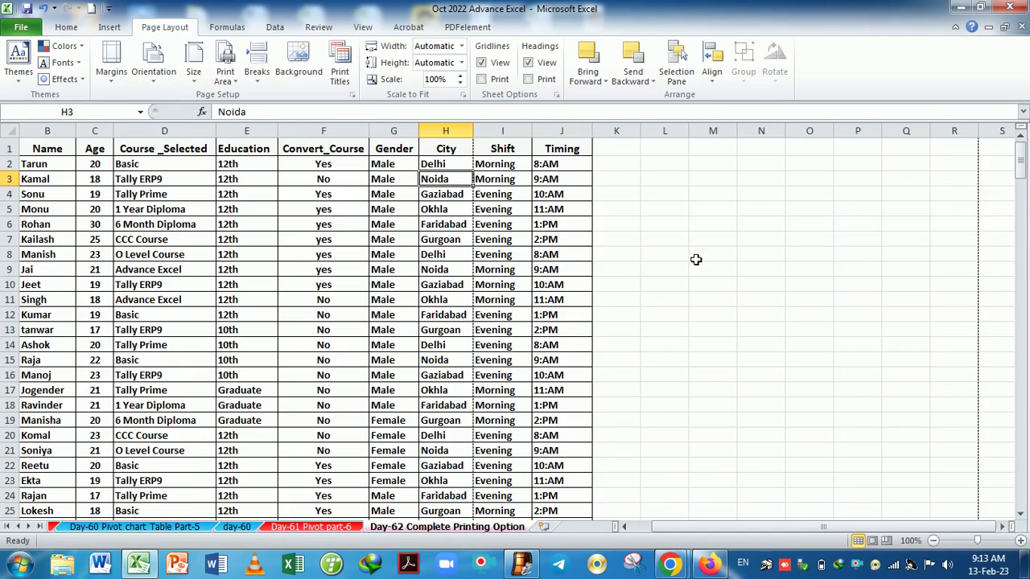
Switch the page orientation to Landscape and check where the page breaks fall across the student table.
click(155, 80)
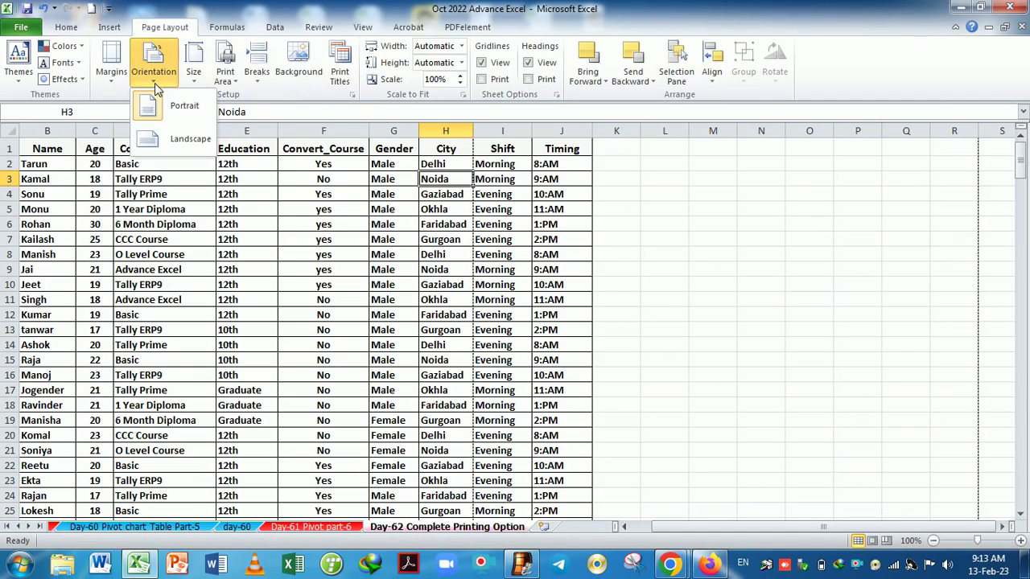
click(411, 277)
scroll(411, 277, down, 7)
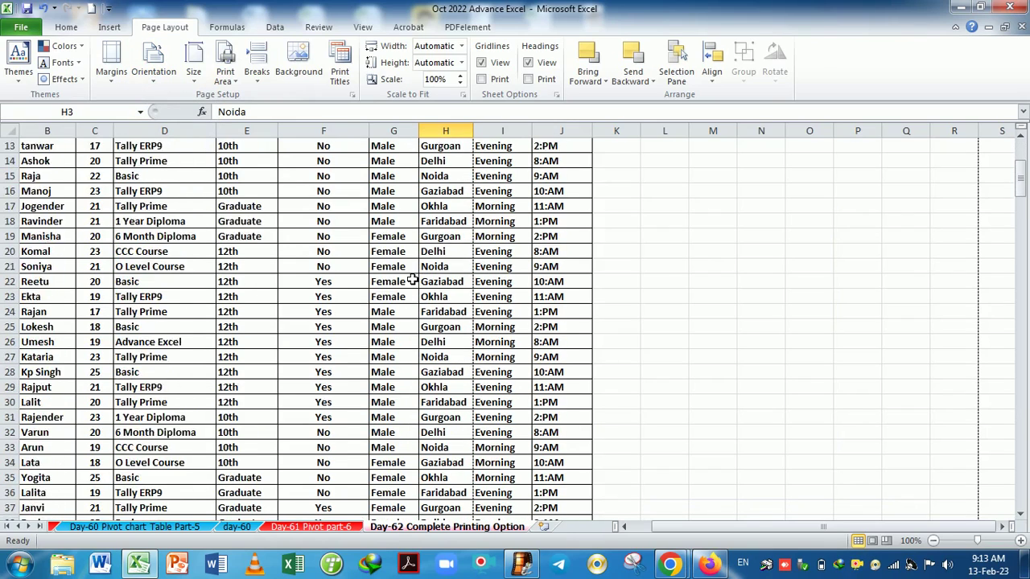
scroll(406, 281, up, 5)
scroll(406, 283, up, 2)
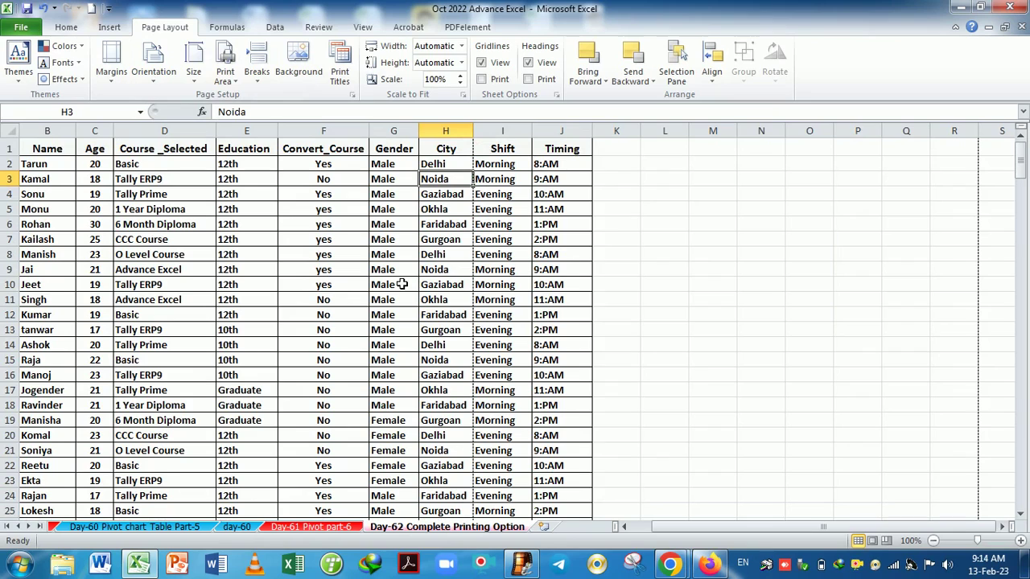
click(152, 79)
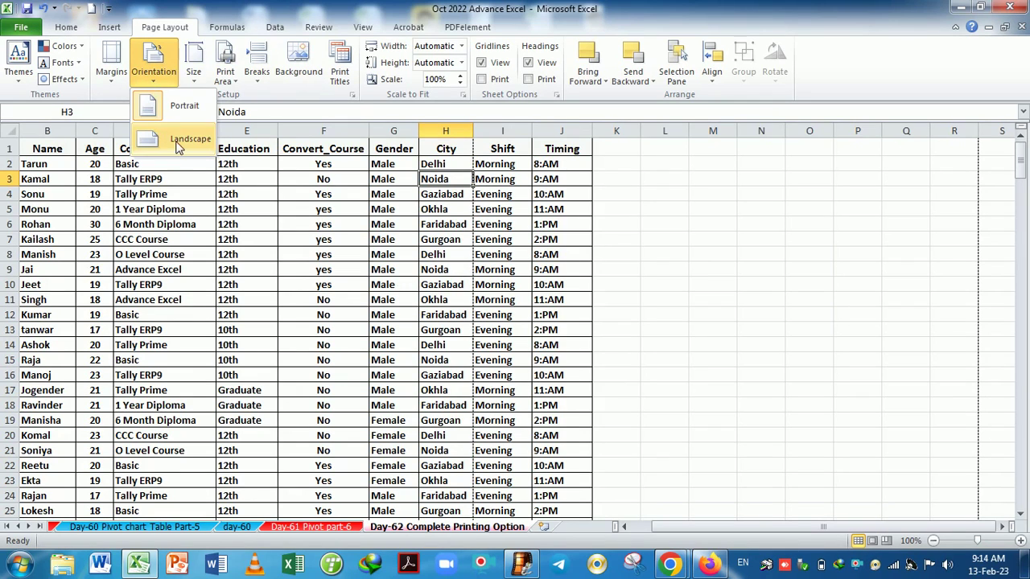
click(144, 141)
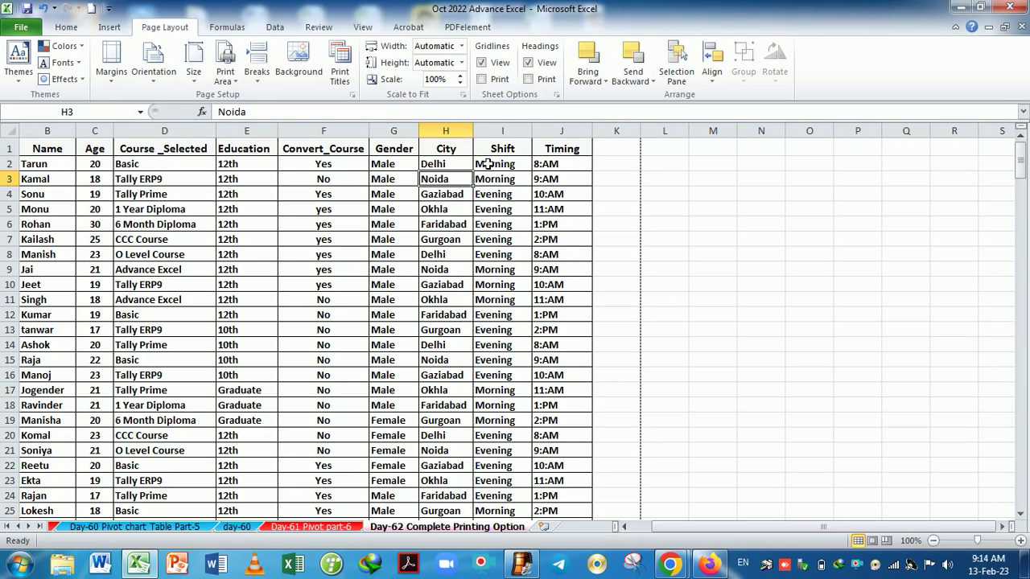
scroll(628, 190, down, 5)
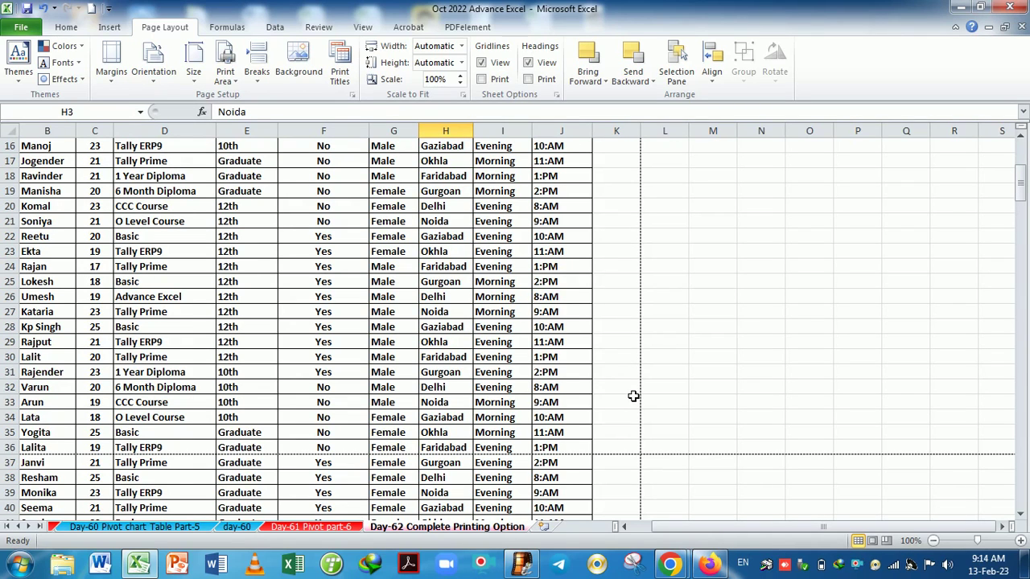
scroll(625, 391, up, 5)
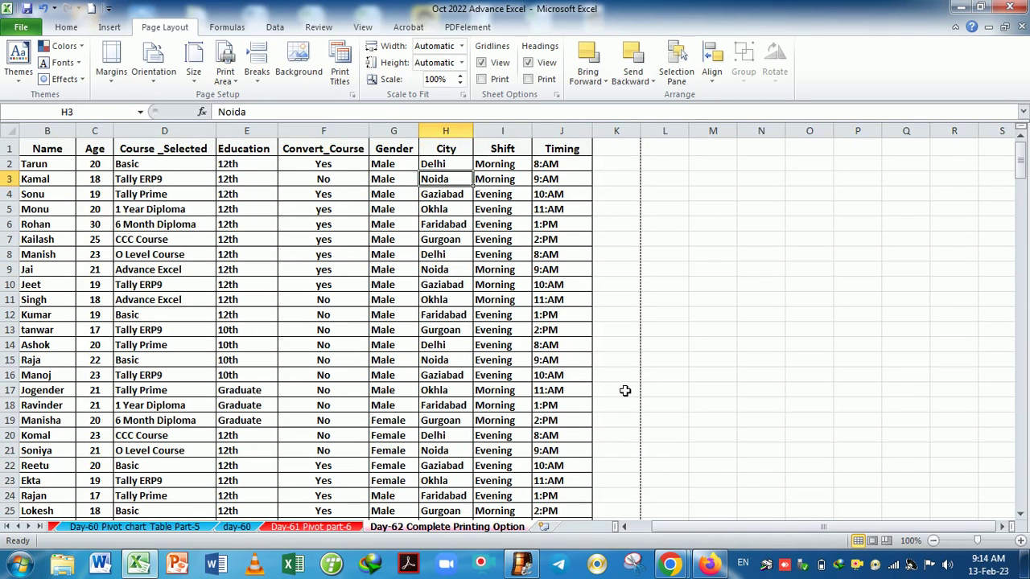
Check the landscape layout in the print preview and return the orientation to Portrait.
key(ctrl+p)
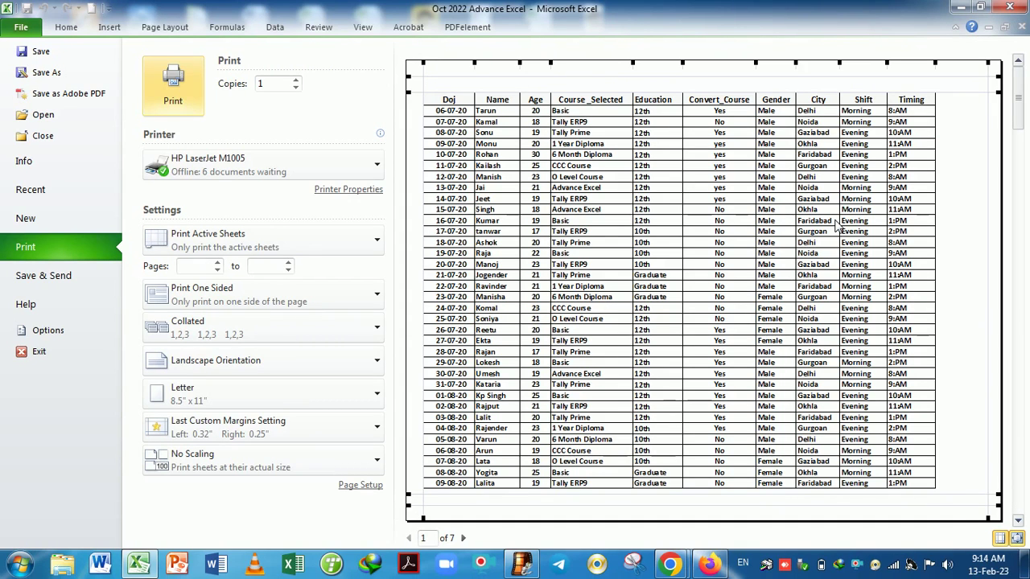
key(Escape)
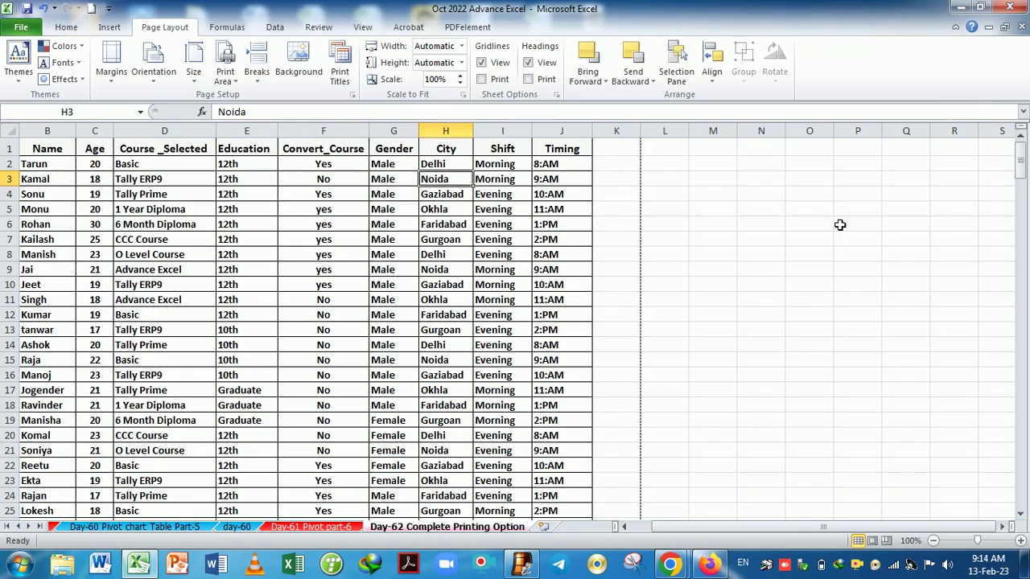
click(155, 69)
click(177, 108)
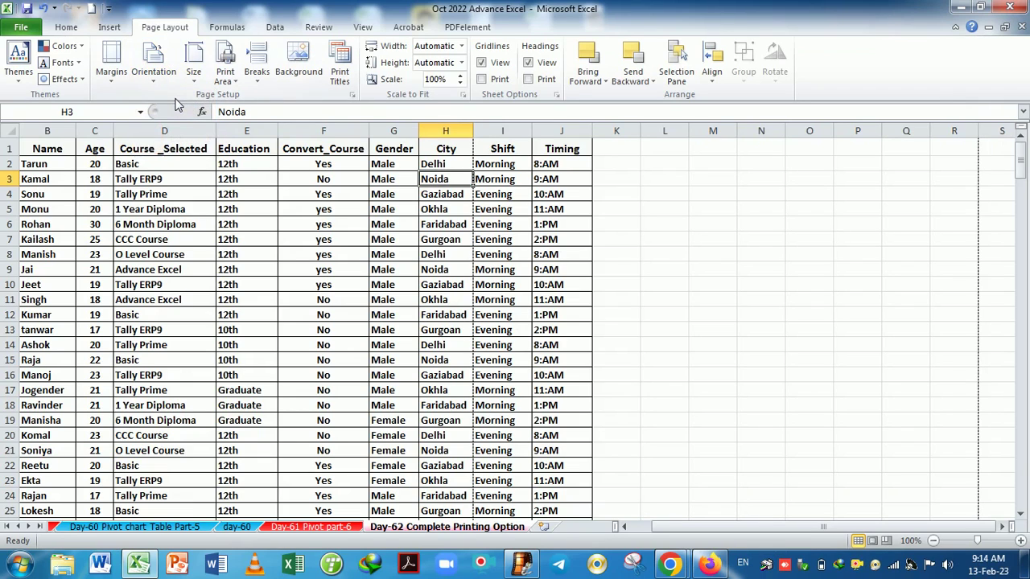
Set the paper size to A4 and check the page breaks in the student table.
click(196, 86)
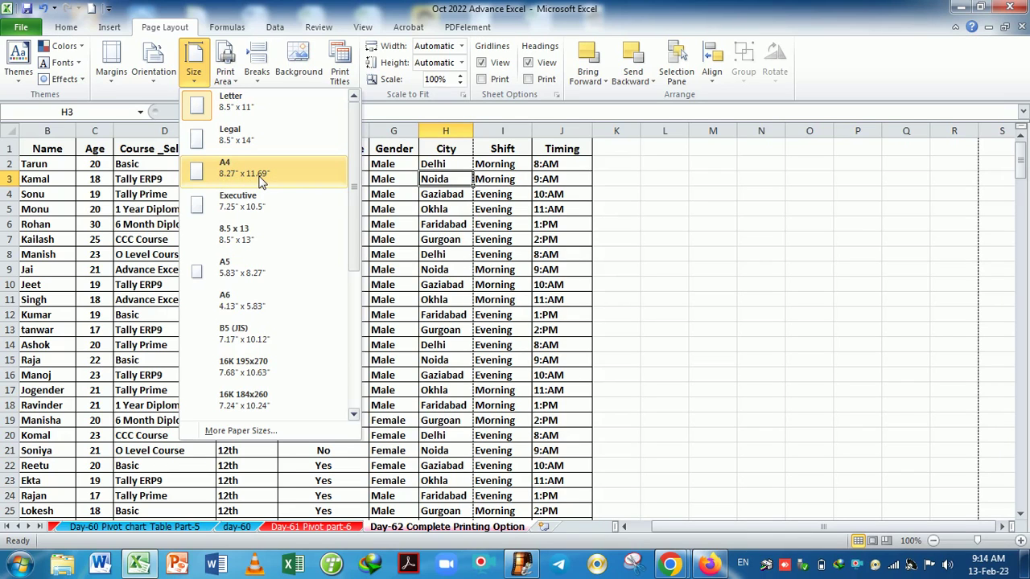
click(230, 172)
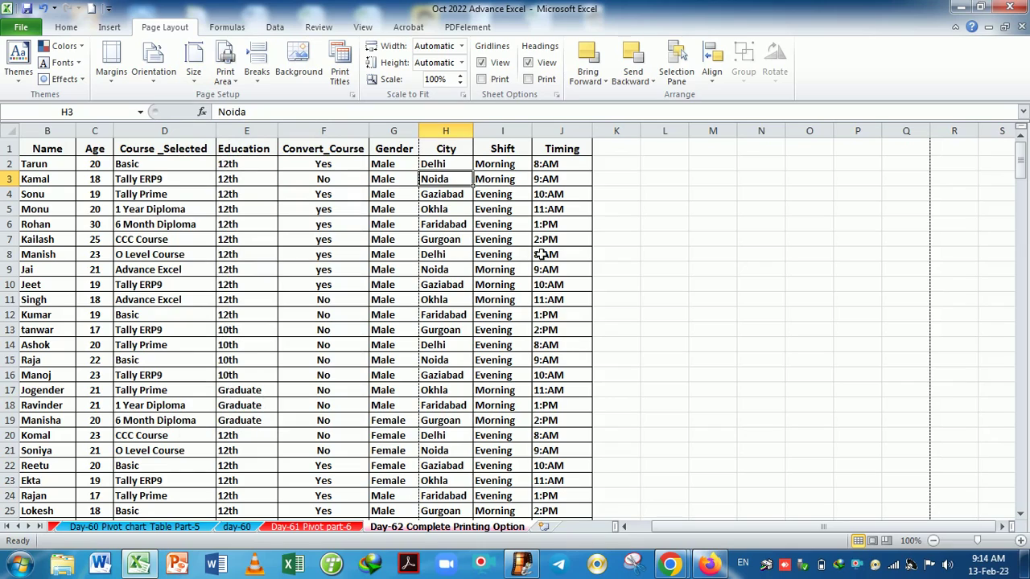
scroll(447, 232, down, 6)
scroll(447, 232, up, 5)
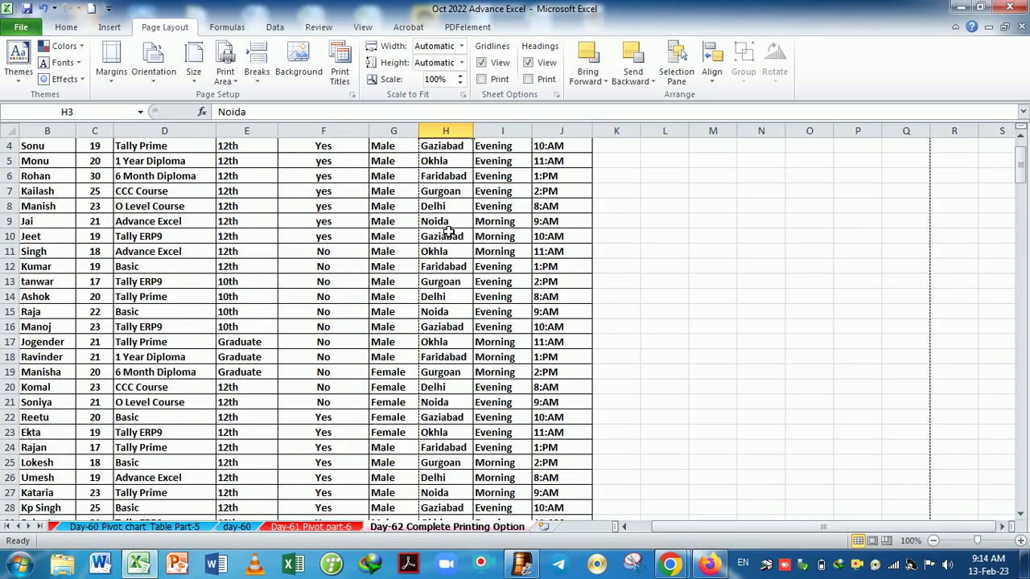
scroll(448, 232, up, 1)
Slightly widen the Name, Age, Education and Convert_Course columns in the print preview, and trim the Convert_Course width a little on the sheet.
key(ctrl+p)
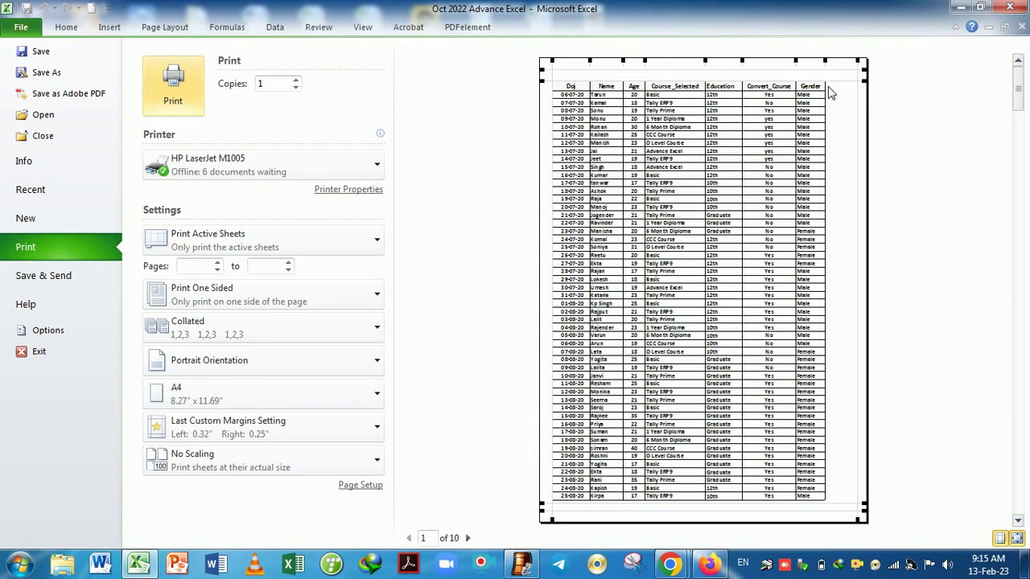
drag(825, 70, 828, 71)
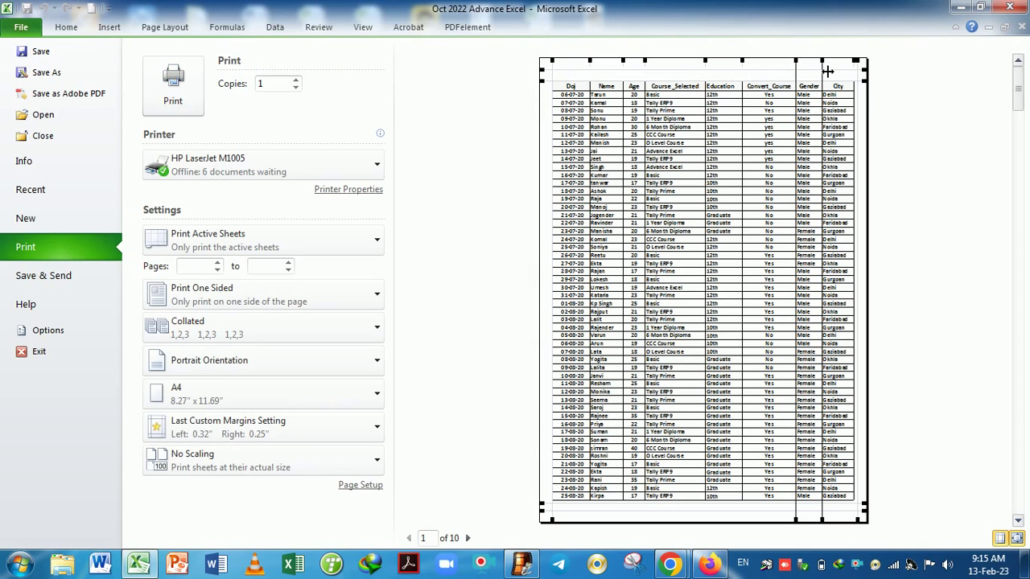
drag(827, 71, 753, 66)
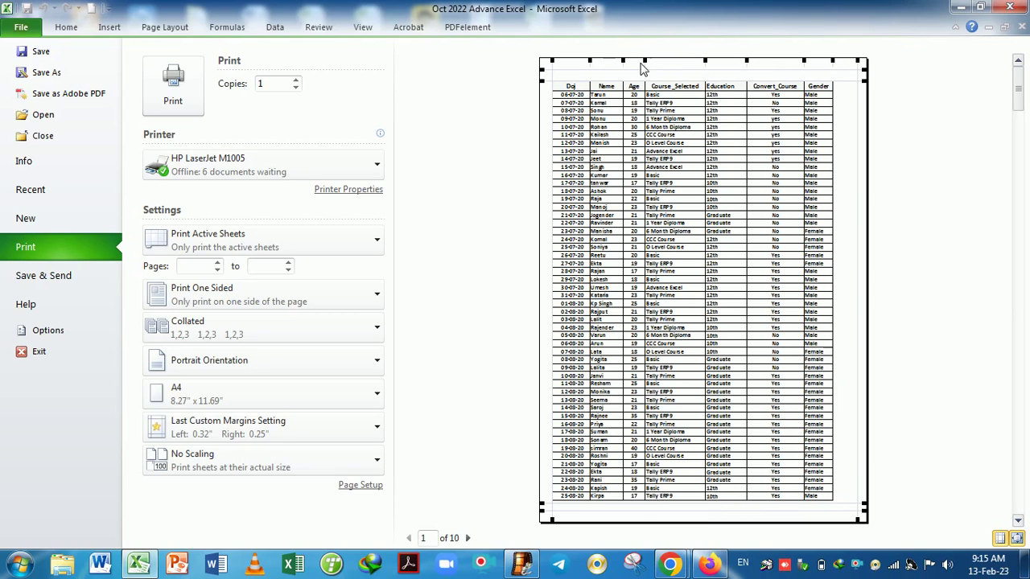
drag(650, 68, 656, 67)
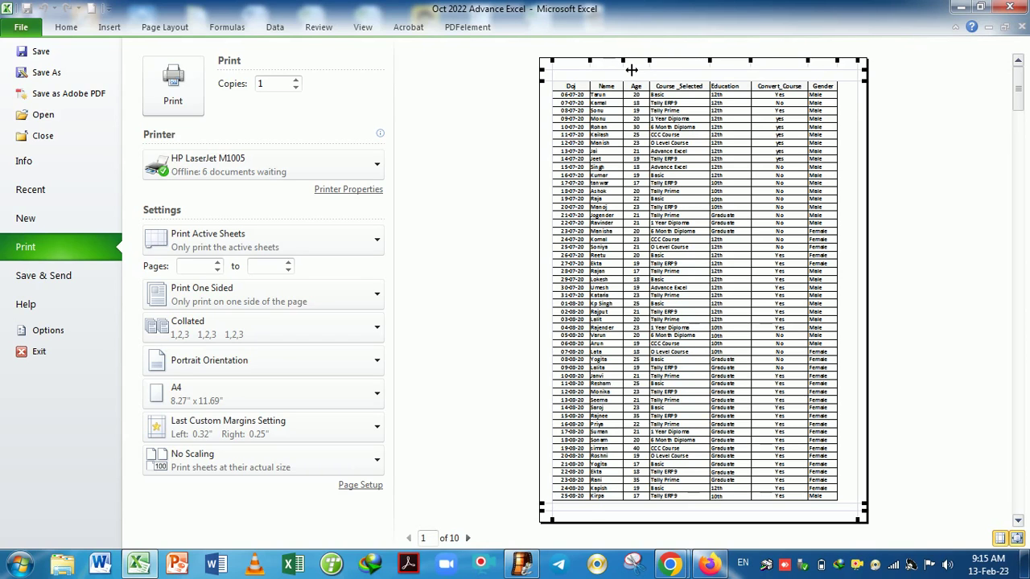
drag(625, 67, 626, 67)
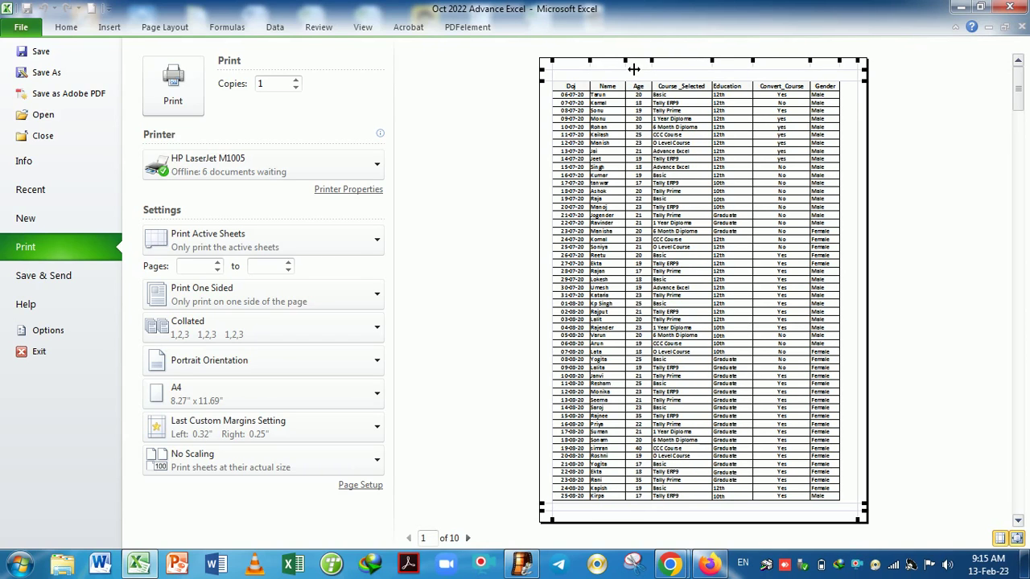
key(Escape)
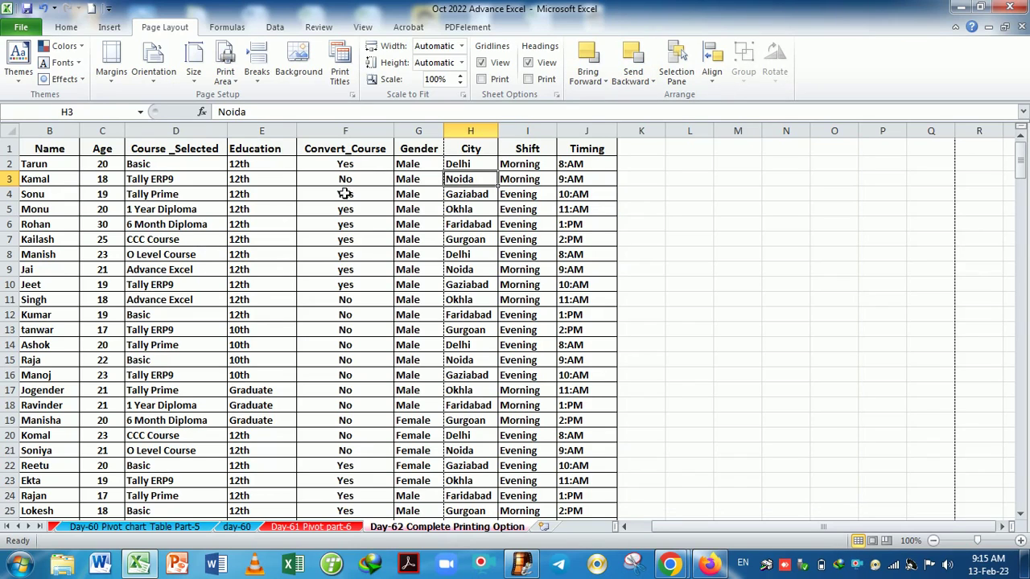
drag(395, 132, 392, 133)
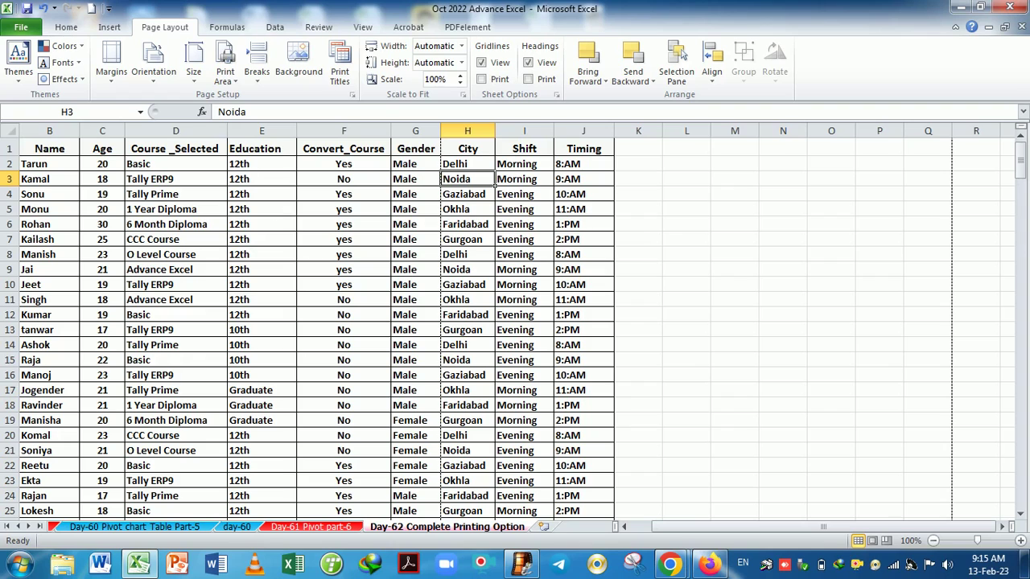
Set the range B1:G14, from the Name to the Gender column, as the print area.
click(229, 83)
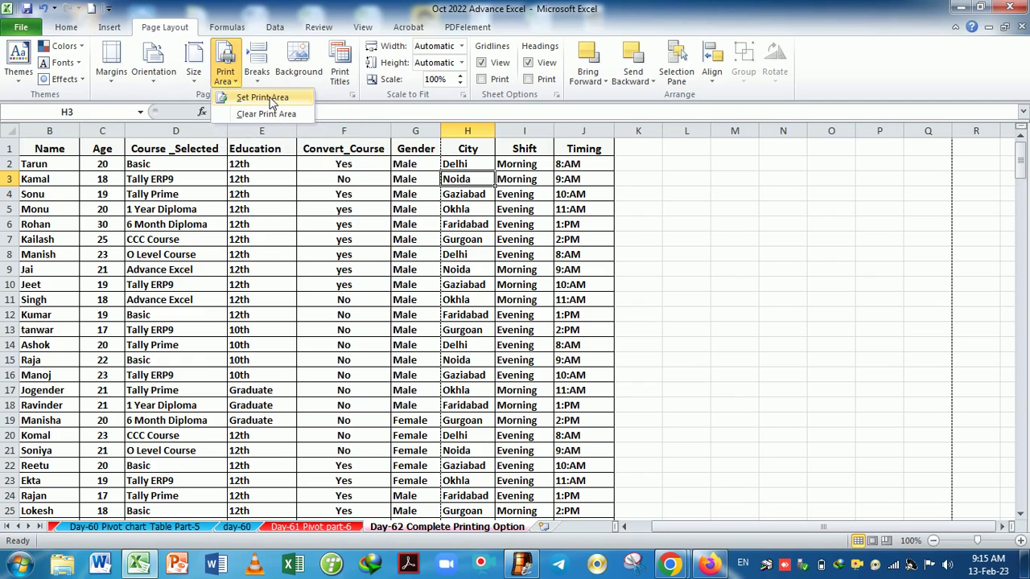
click(295, 262)
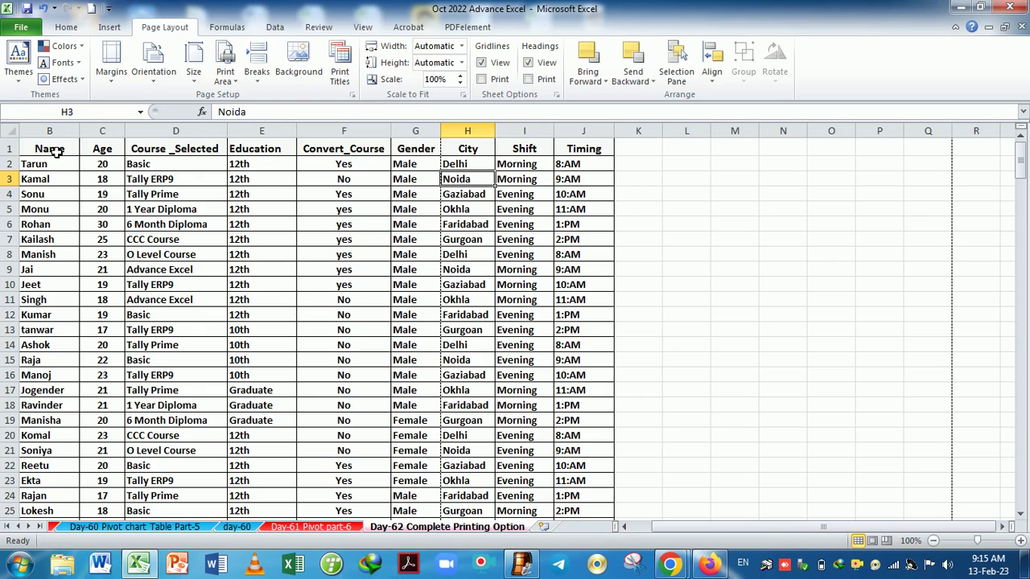
drag(54, 152, 416, 354)
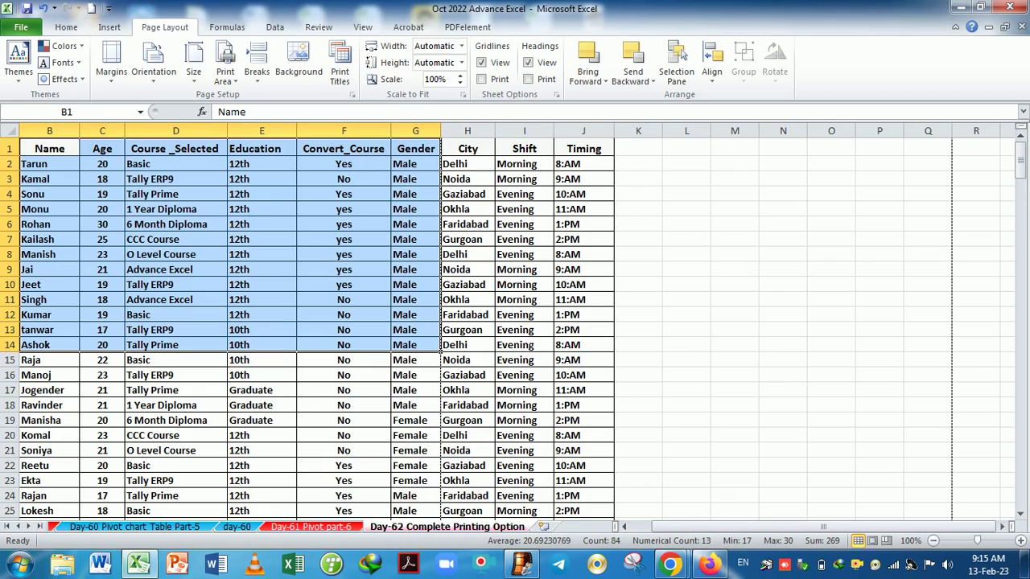
click(229, 82)
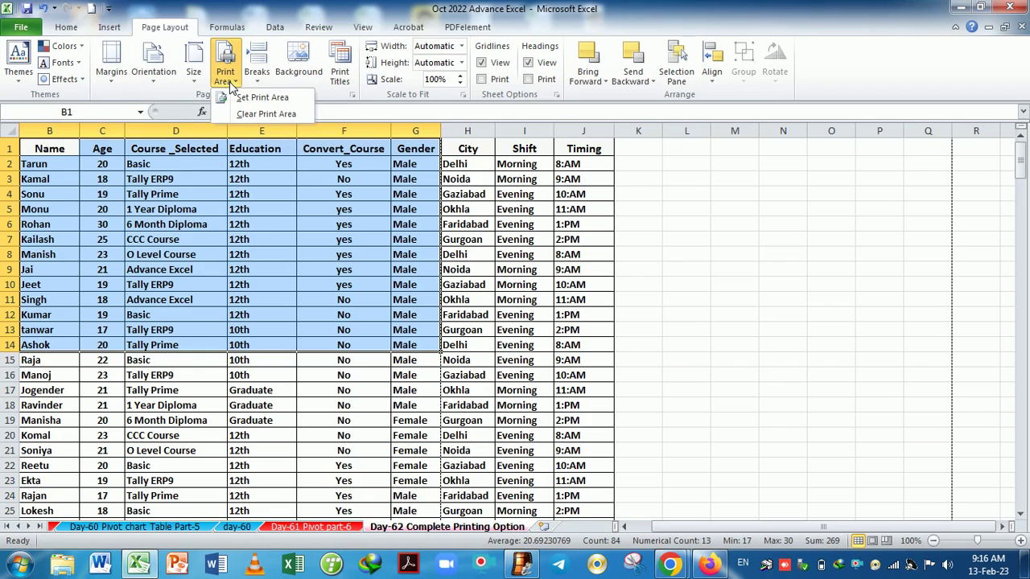
click(246, 98)
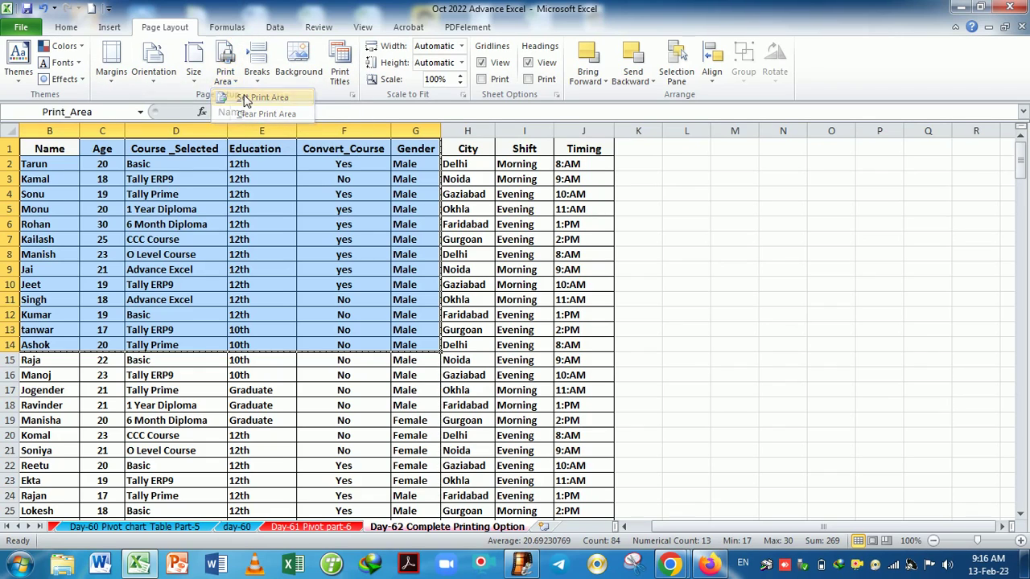
click(304, 378)
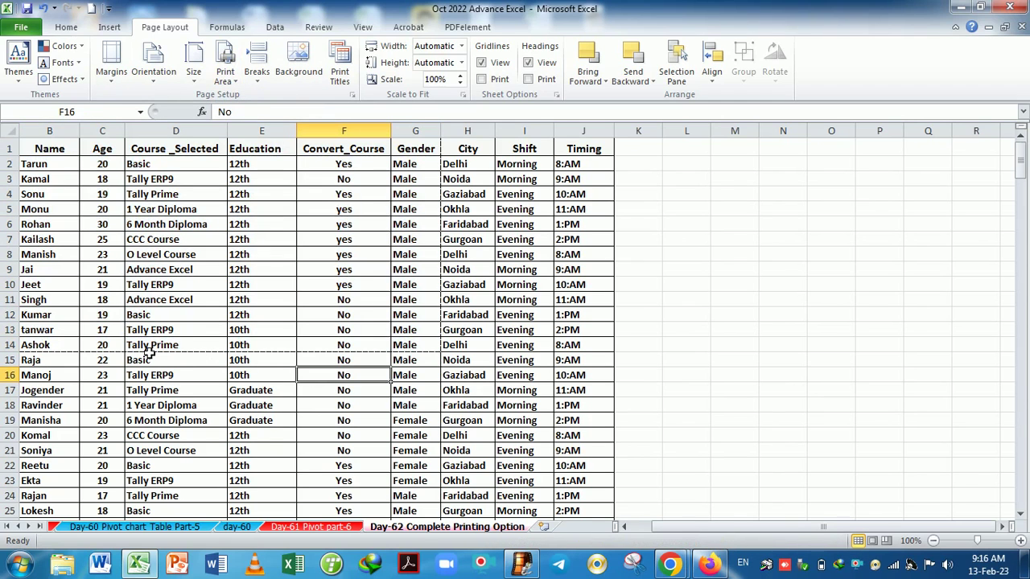
Add the range B22:G32 to the existing print area and check the print area boundaries on the sheet.
scroll(323, 334, down, 4)
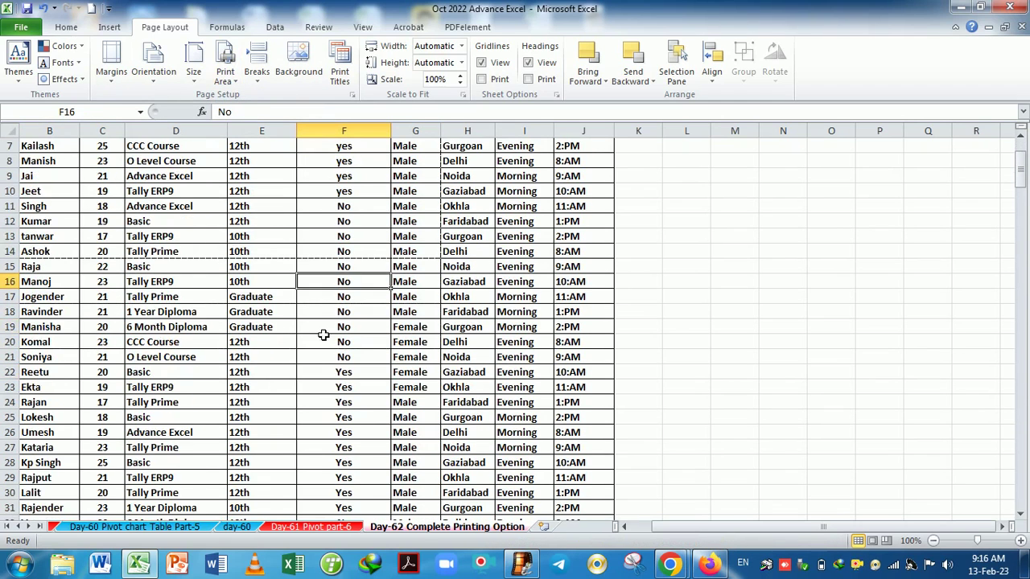
drag(54, 288, 402, 435)
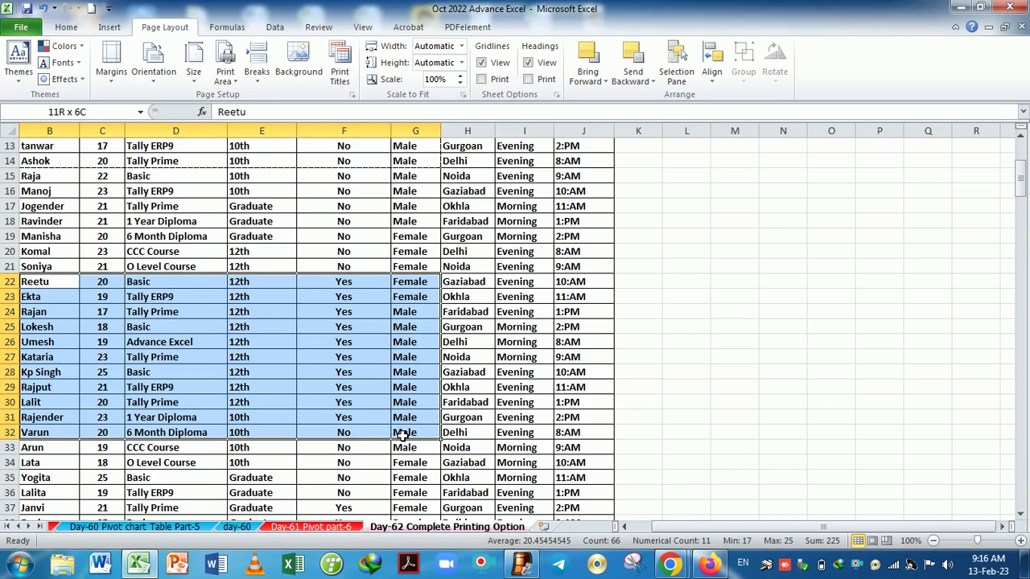
click(229, 80)
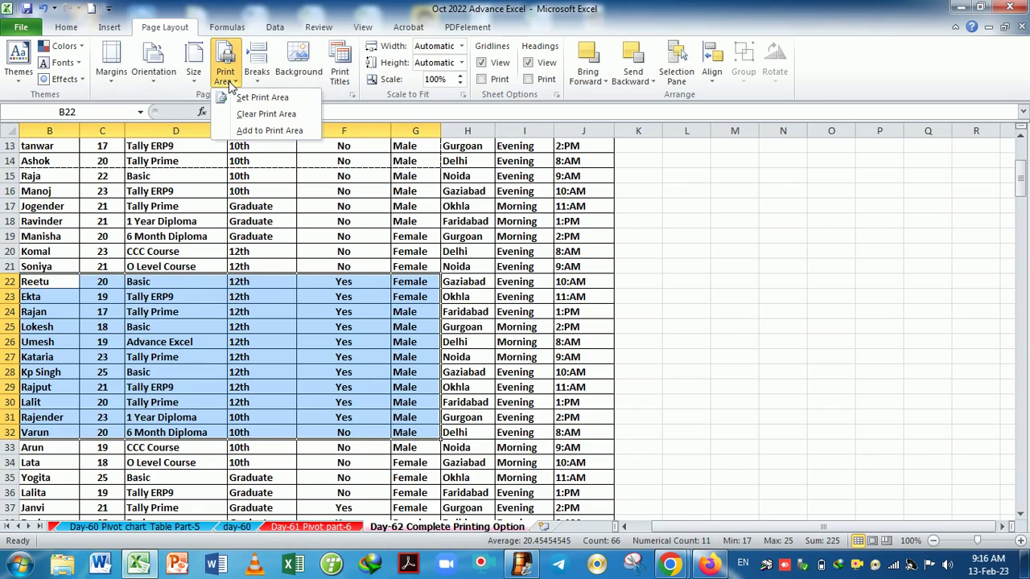
click(281, 135)
scroll(295, 402, up, 4)
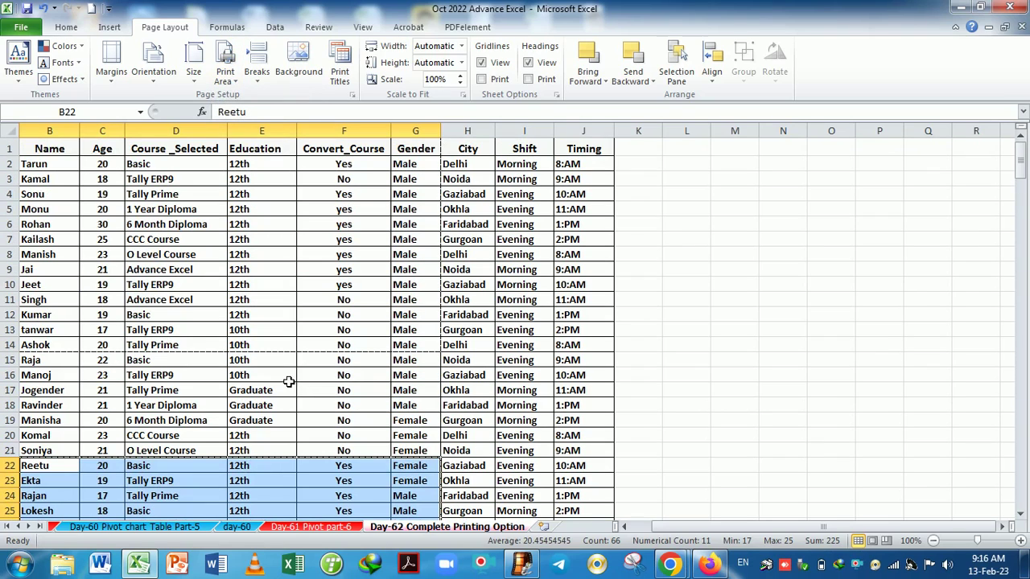
click(293, 317)
scroll(295, 318, down, 2)
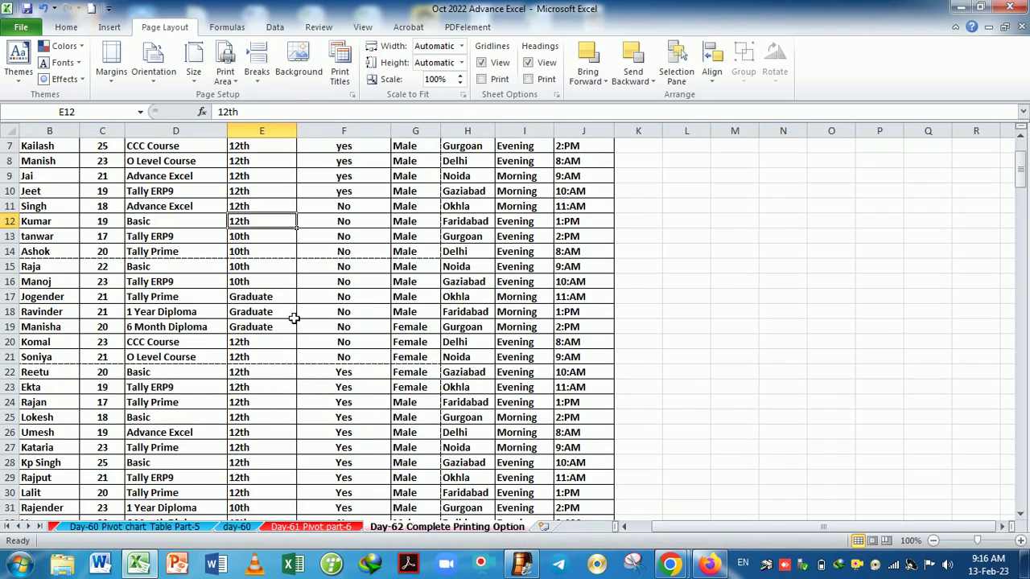
scroll(295, 318, up, 2)
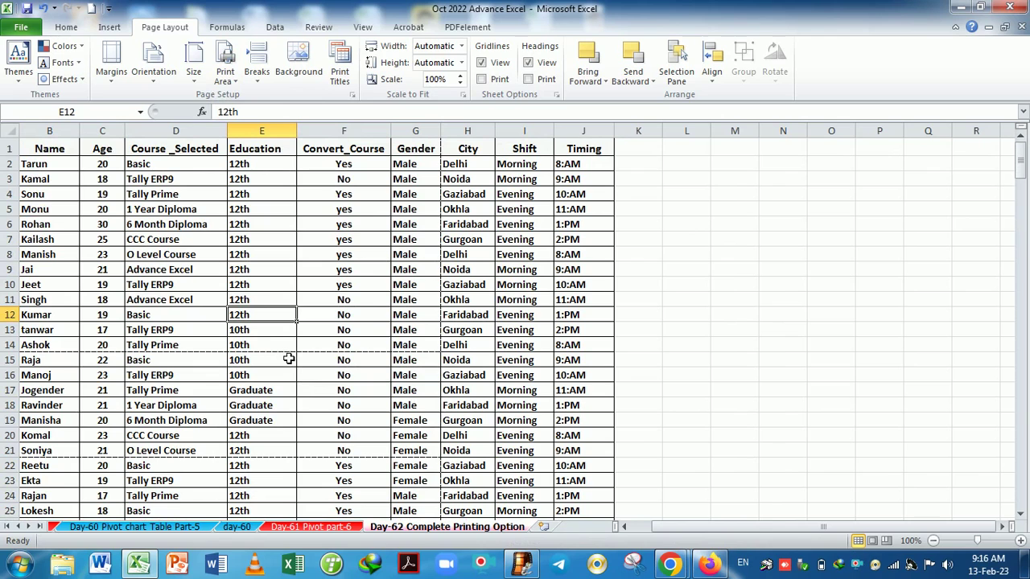
Remove all cell borders from the entire student table.
click(257, 302)
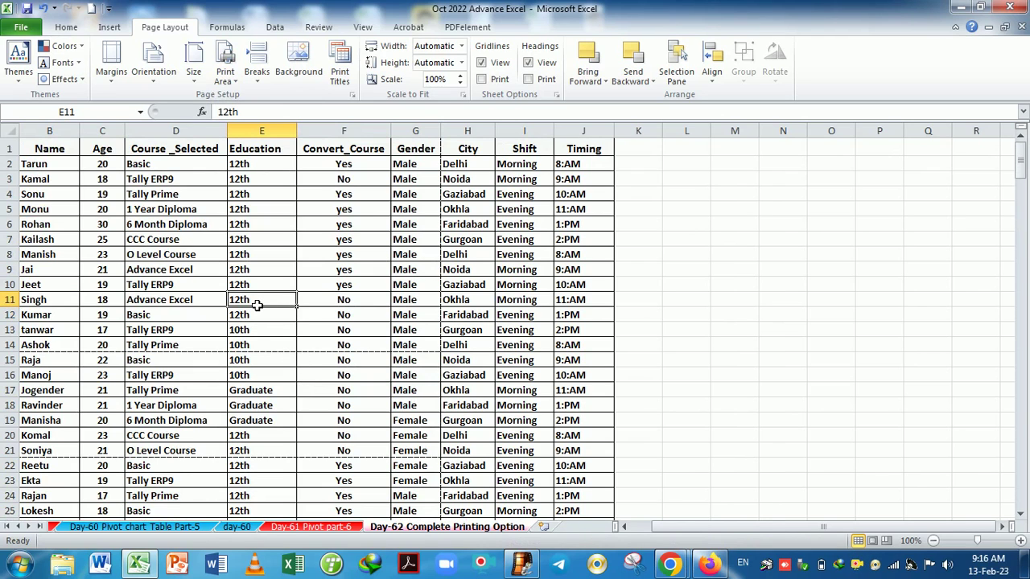
key(ctrl+a)
click(66, 27)
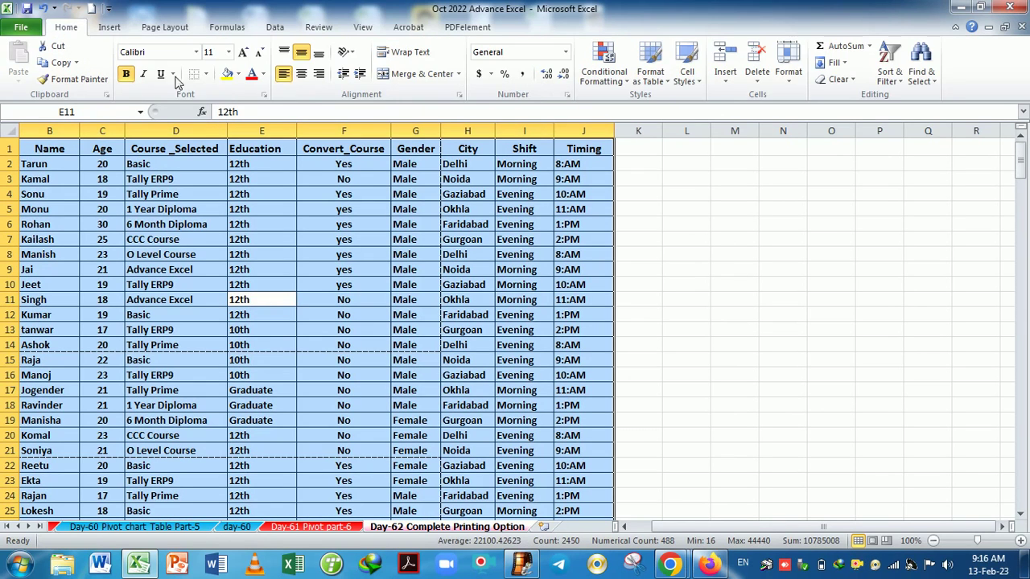
click(343, 254)
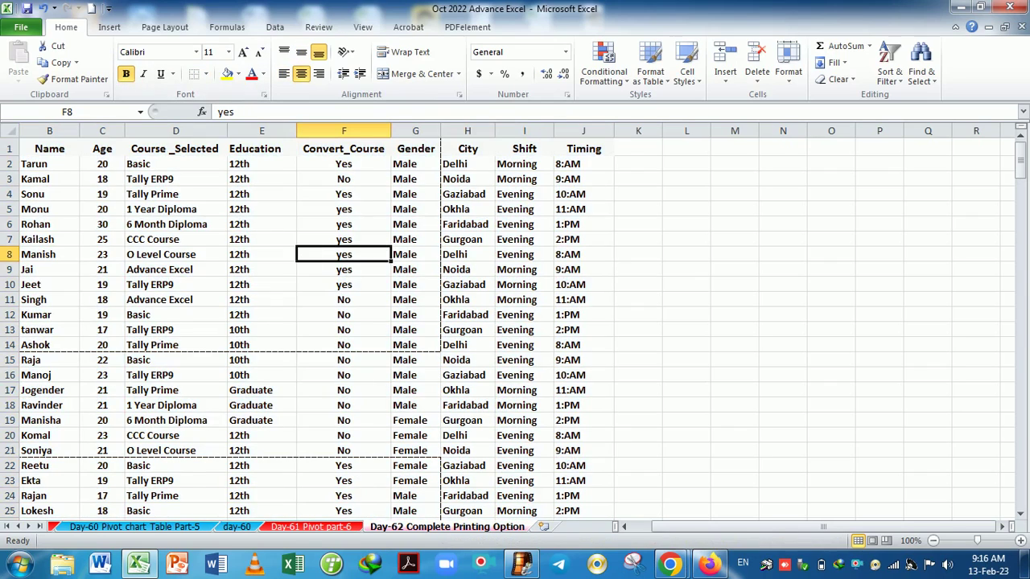
Add the range B37:G46, from the Name to the Gender column, to the existing print area.
scroll(414, 400, down, 1)
scroll(273, 322, up, 1)
scroll(331, 266, down, 4)
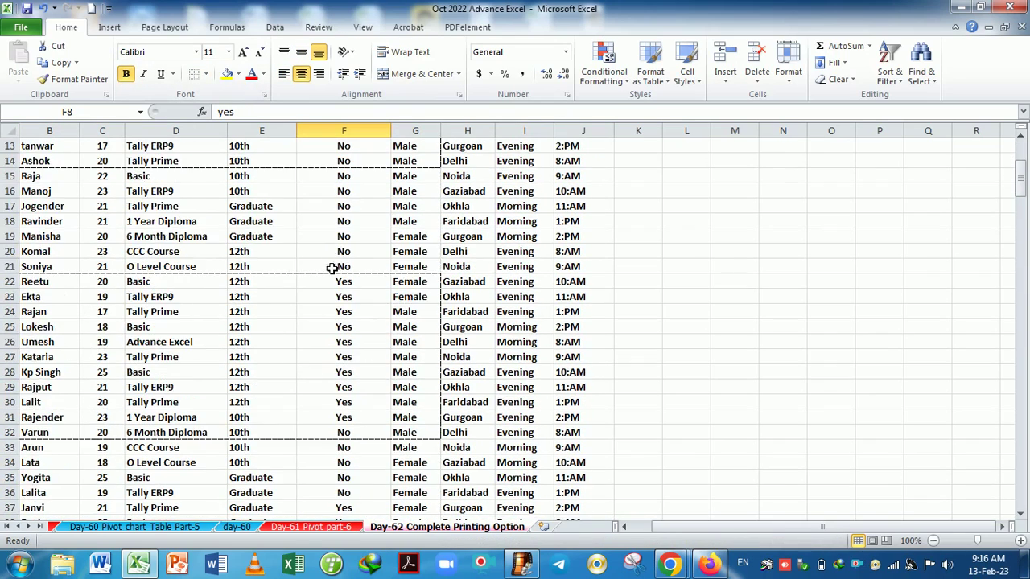
scroll(331, 267, down, 5)
drag(50, 283, 407, 415)
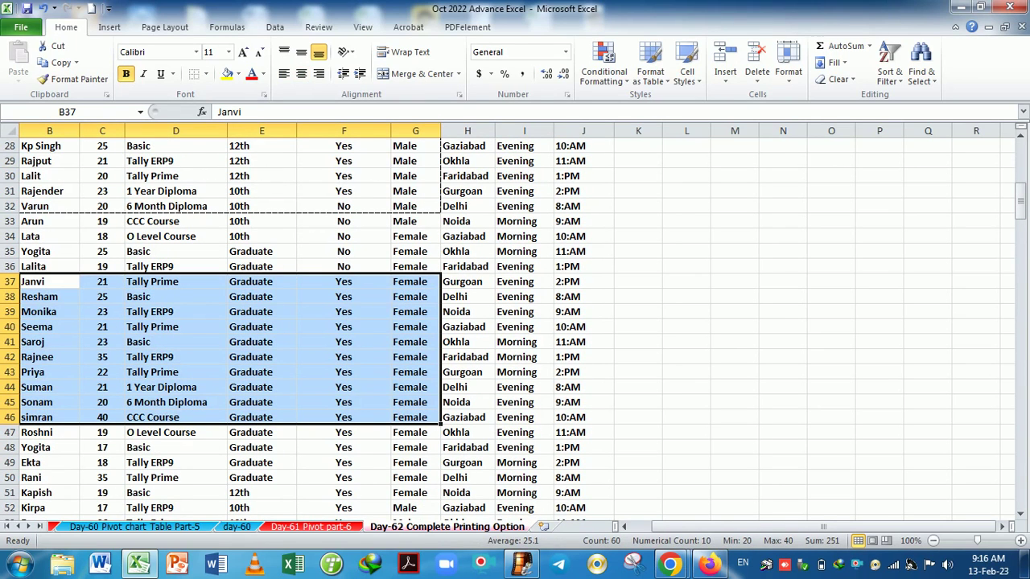
click(164, 27)
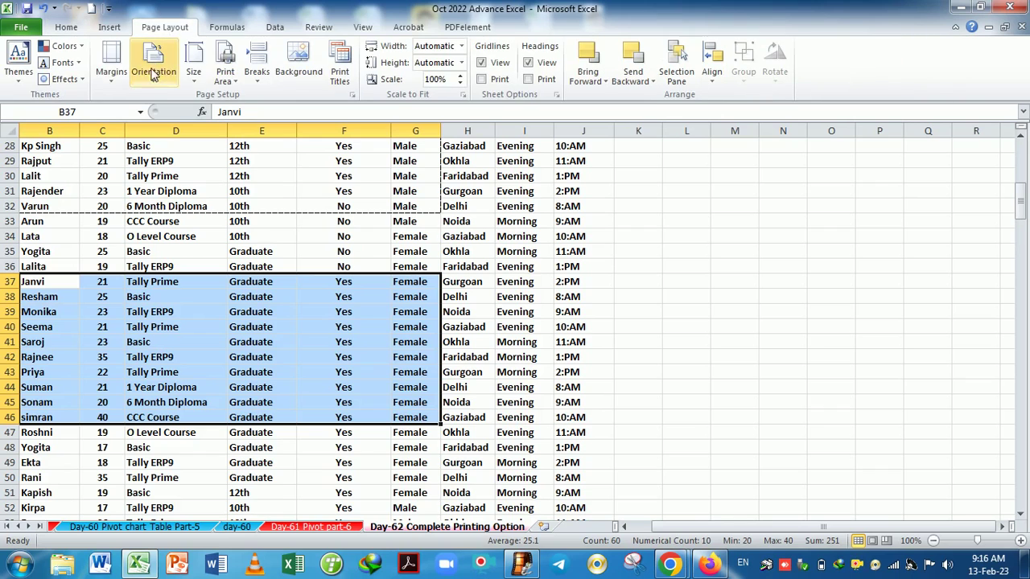
click(151, 80)
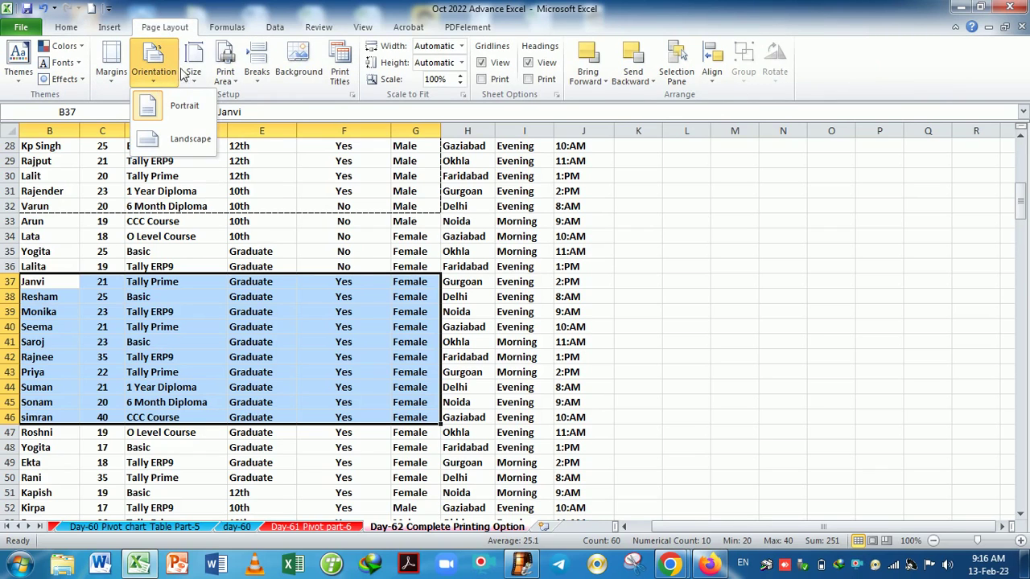
click(225, 76)
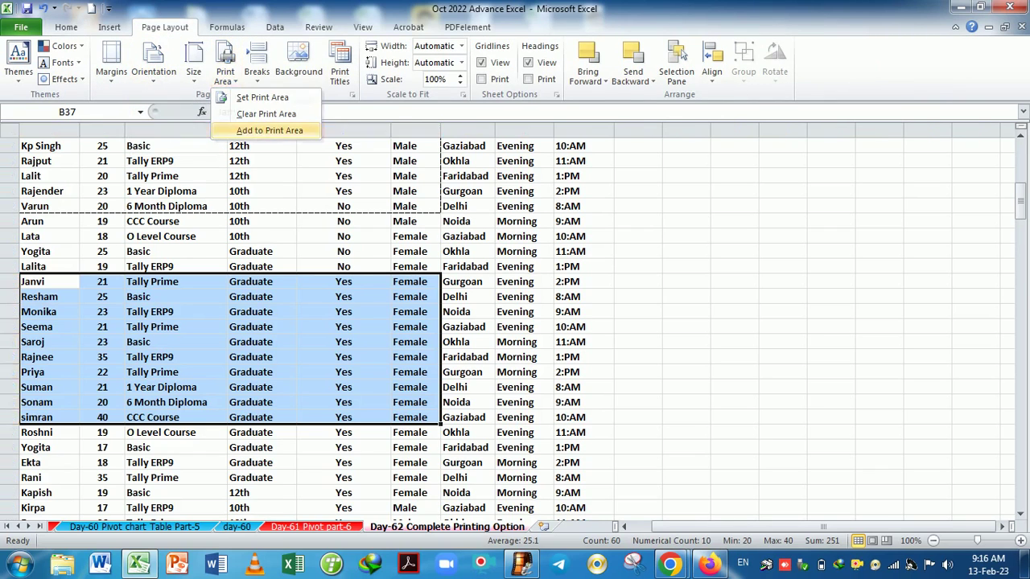
click(274, 132)
Check the print area boundaries on the sheet and page through the print preview of each area.
scroll(313, 344, up, 9)
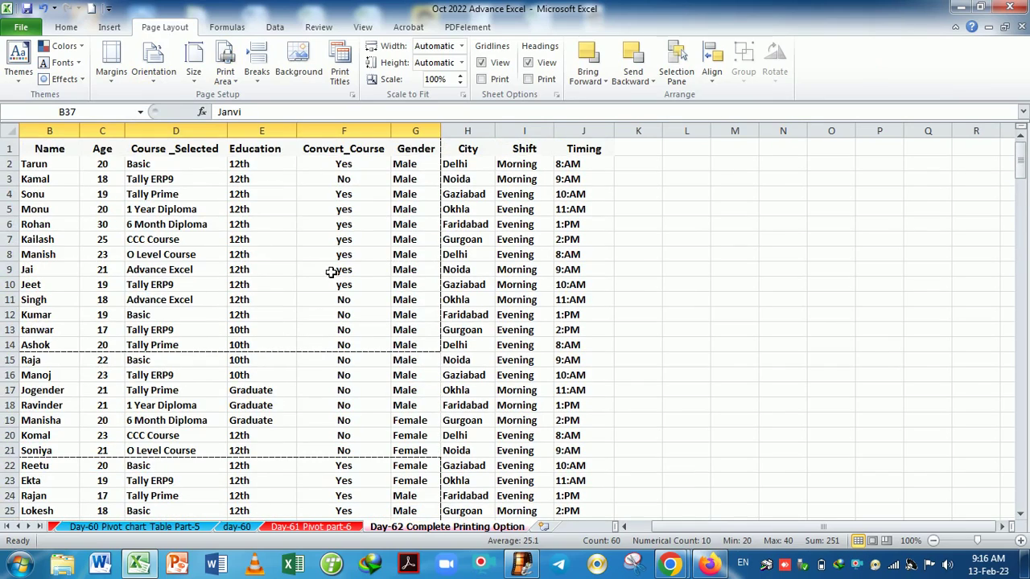
click(330, 254)
scroll(333, 295, down, 5)
click(328, 282)
scroll(328, 282, down, 6)
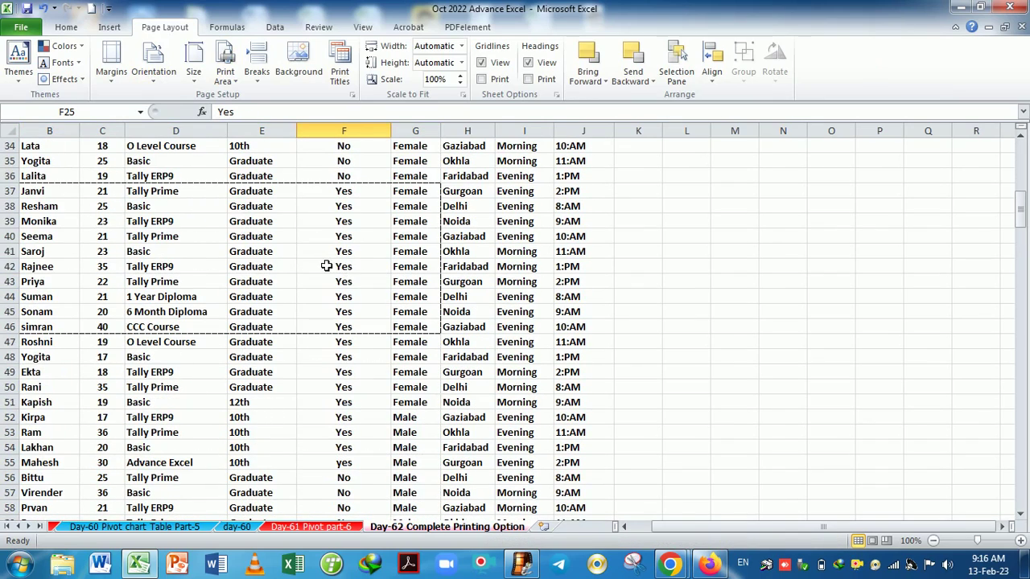
click(333, 268)
key(ctrl+p)
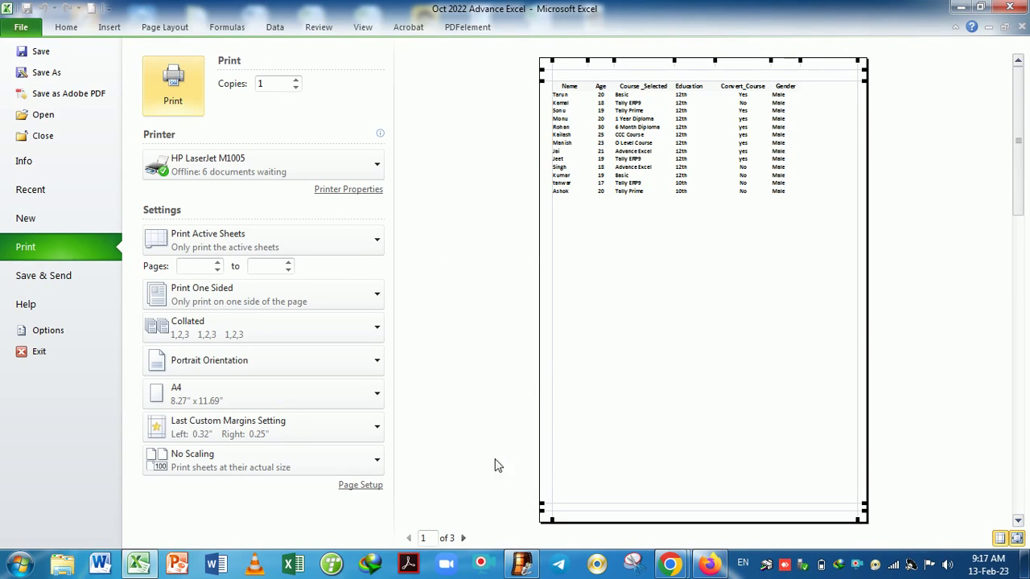
click(464, 539)
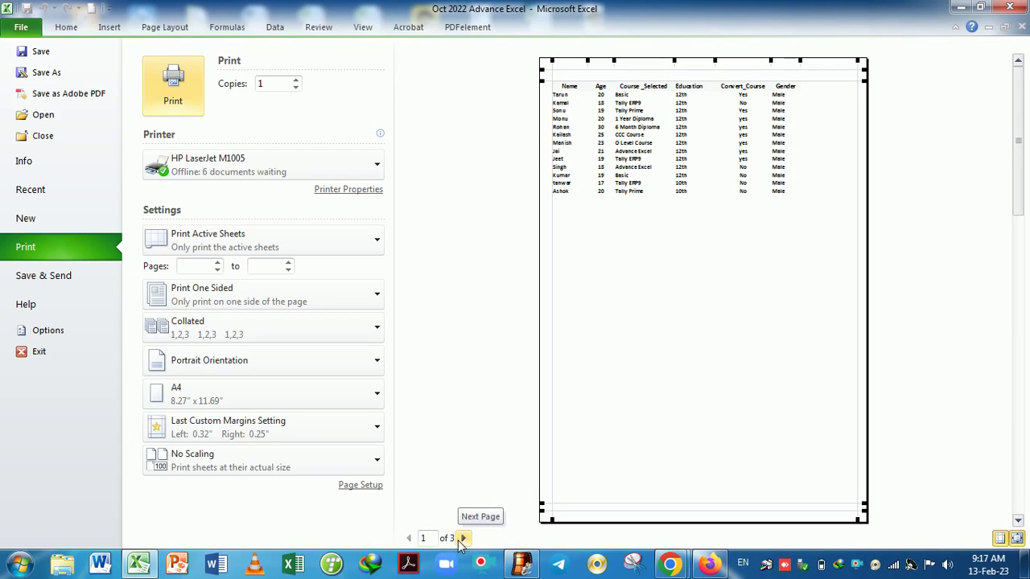
click(463, 539)
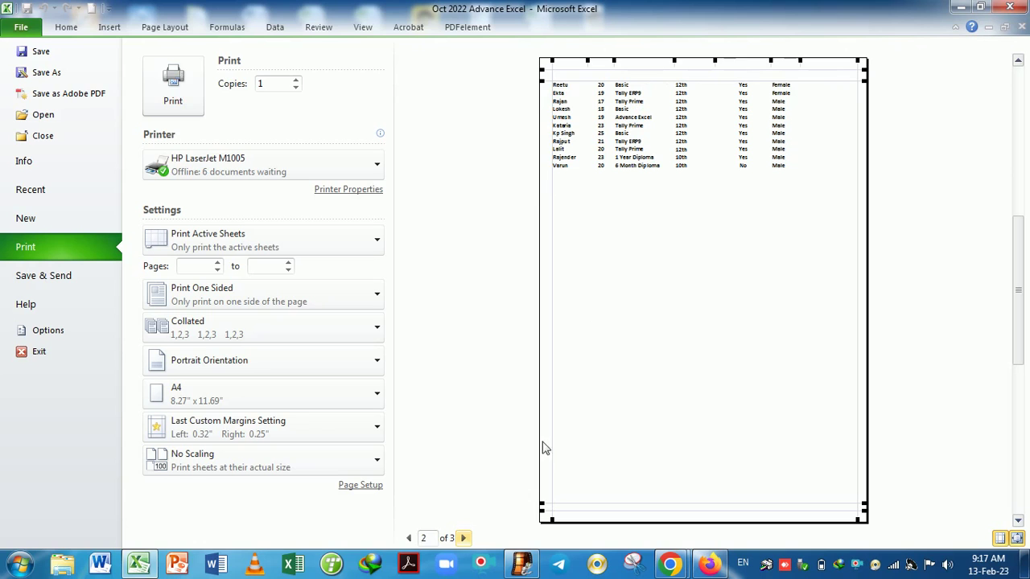
click(464, 539)
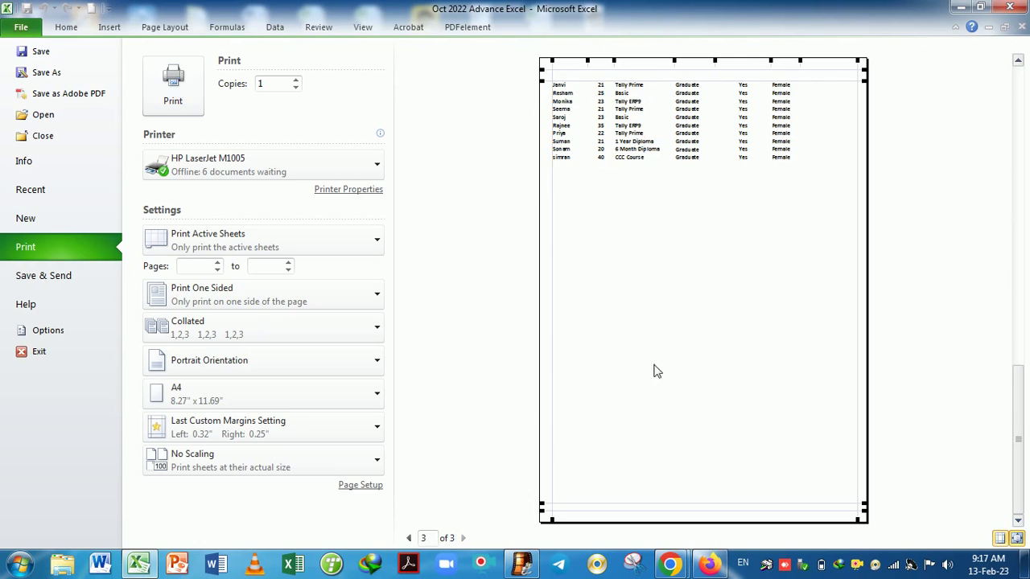
key(Escape)
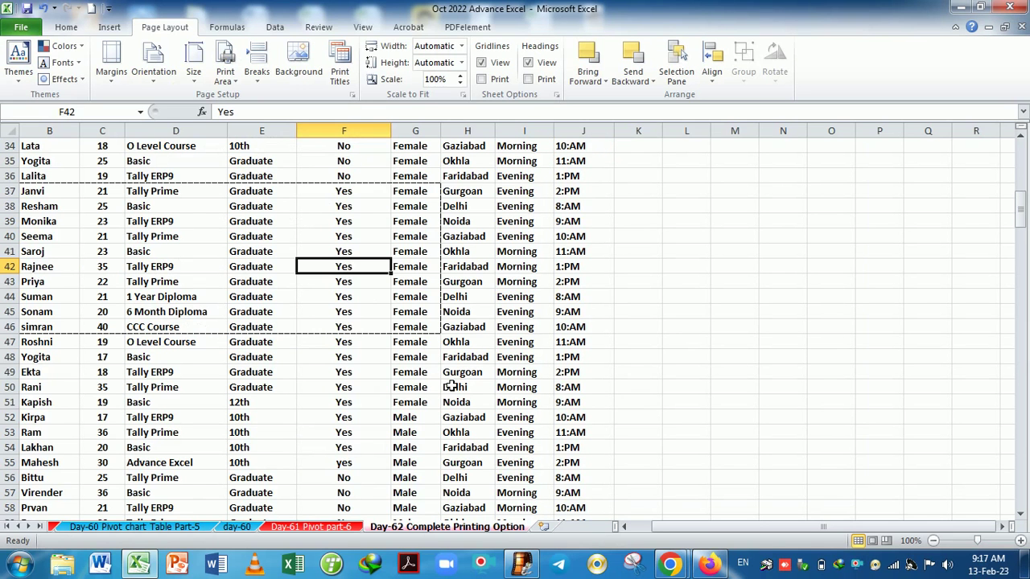
Examine which blocks of student rows lie inside the print areas and which rows between them are left out.
scroll(450, 387, up, 6)
scroll(451, 387, up, 4)
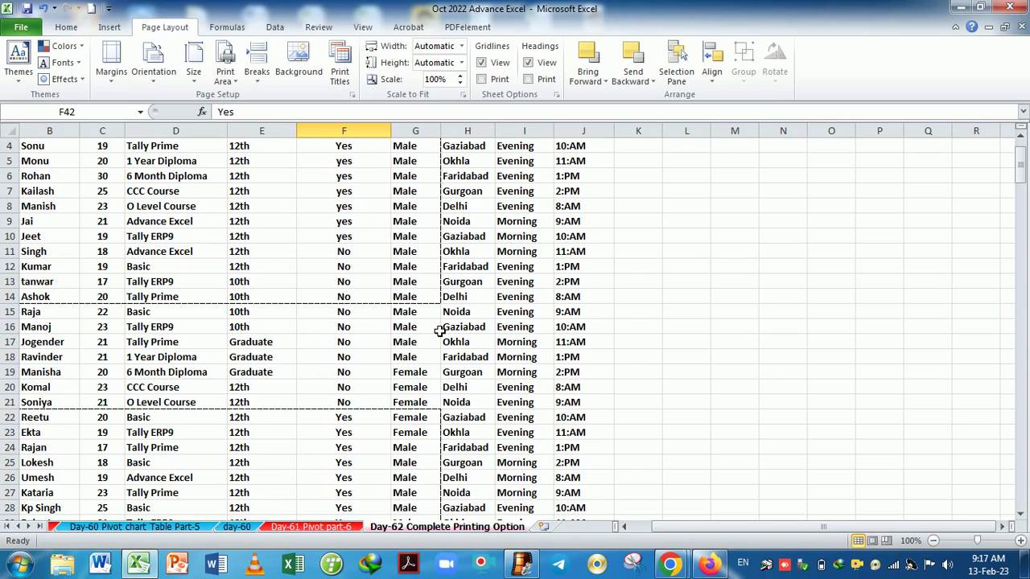
scroll(269, 364, down, 4)
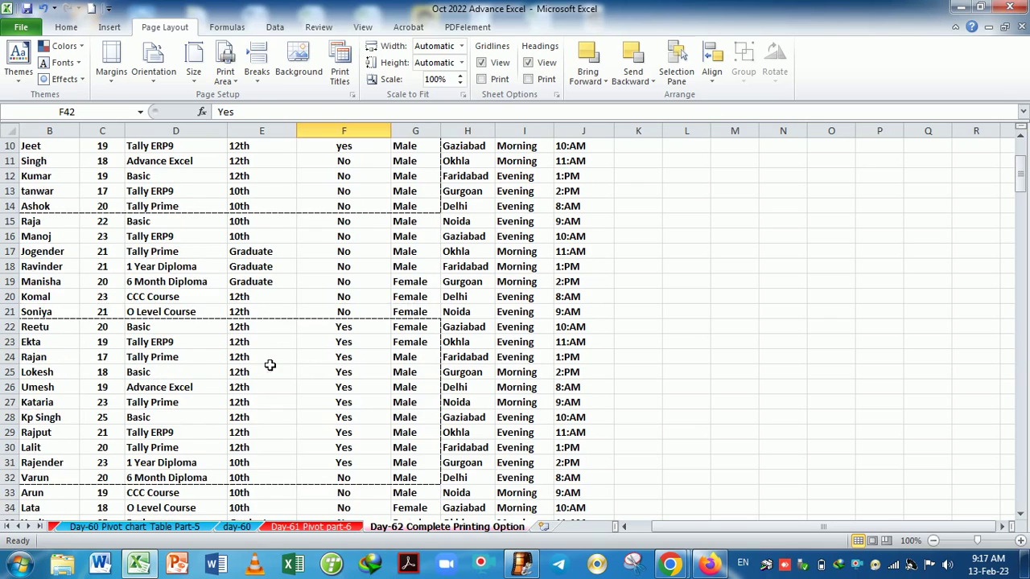
scroll(279, 345, down, 4)
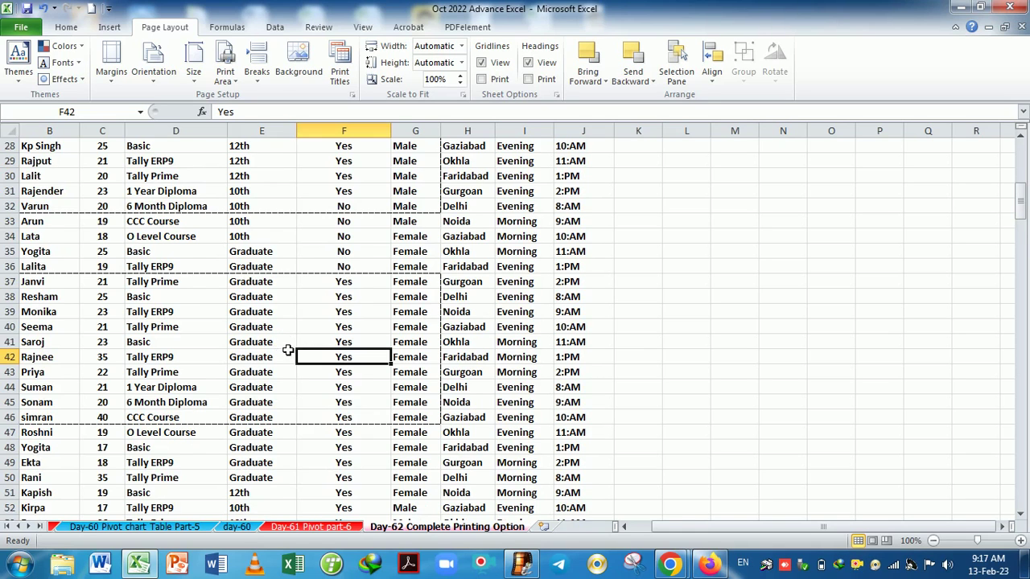
scroll(287, 351, up, 9)
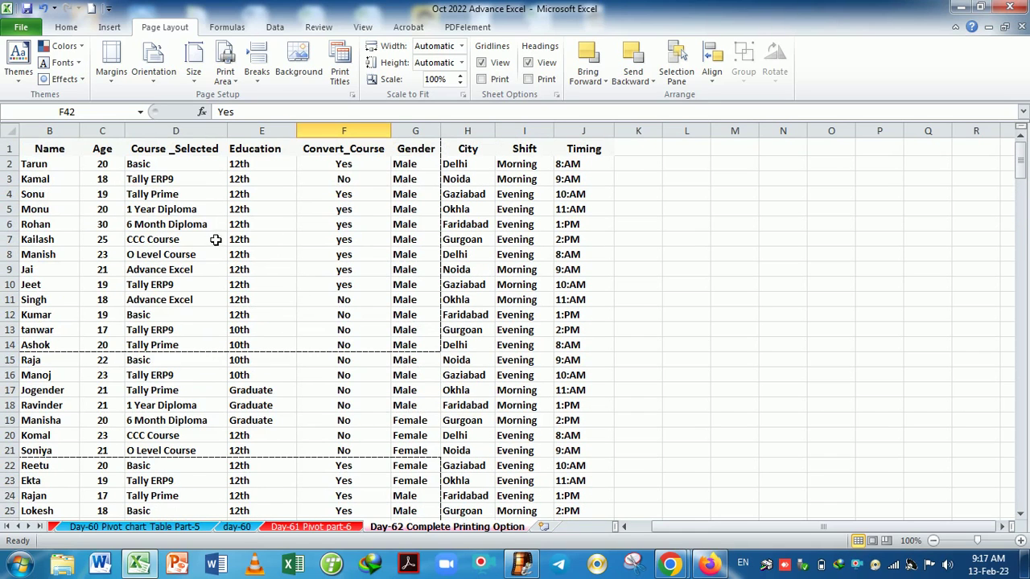
scroll(254, 243, down, 5)
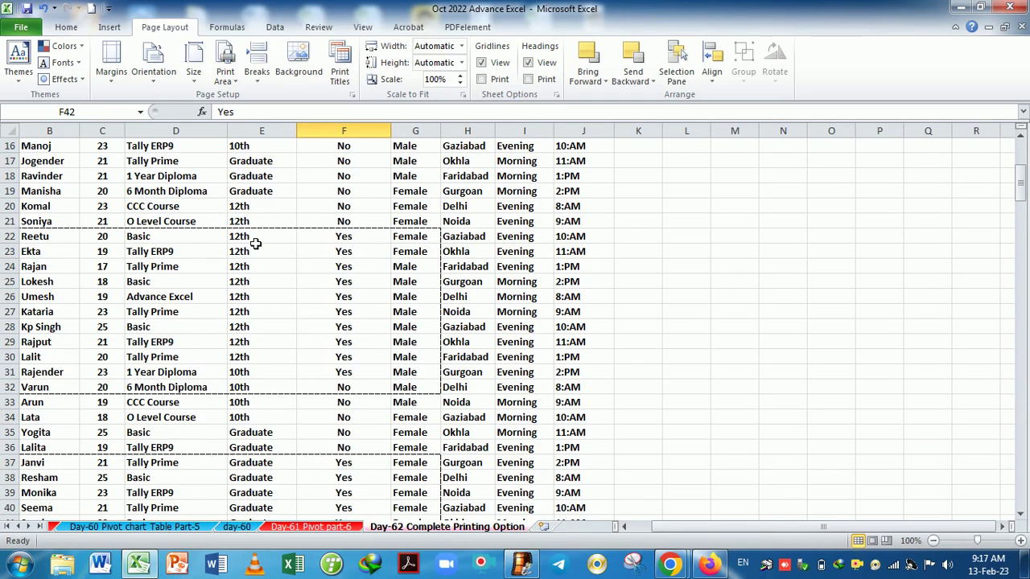
scroll(254, 243, down, 3)
scroll(261, 248, down, 2)
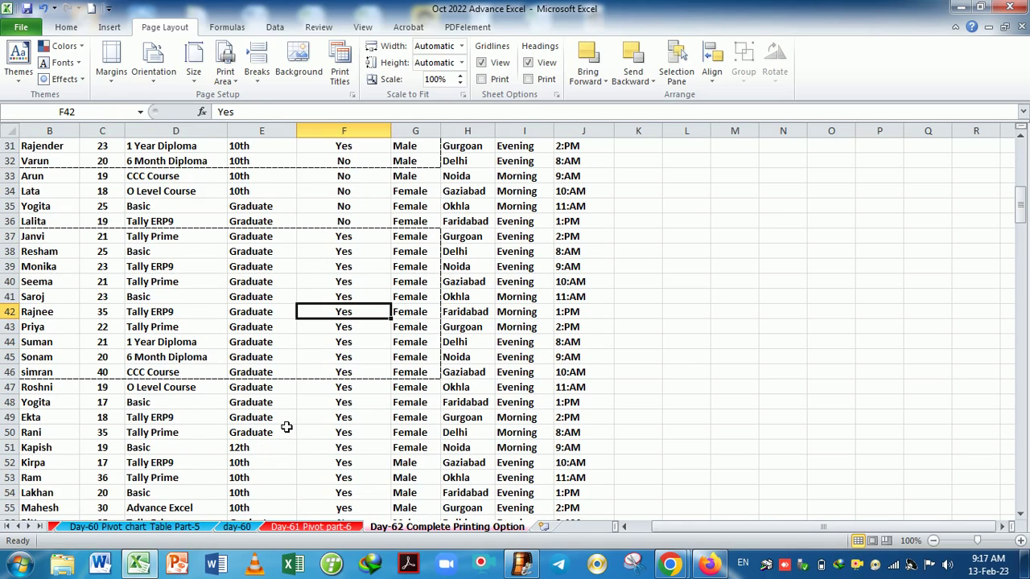
scroll(286, 427, down, 1)
scroll(291, 411, up, 1)
scroll(291, 411, up, 2)
scroll(291, 411, up, 8)
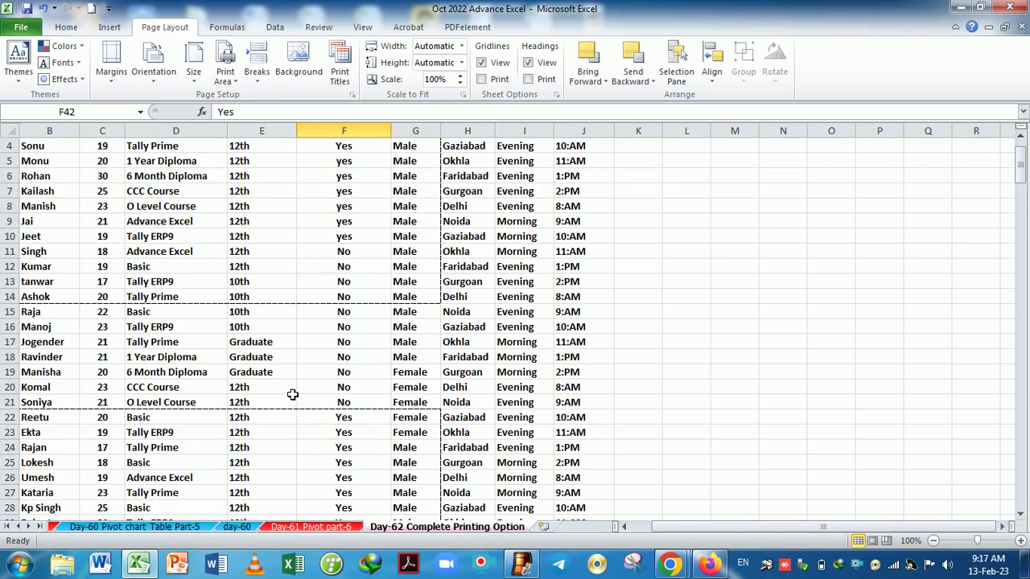
Clear the print area from the sheet and check the page breaks along the student table.
click(226, 79)
click(266, 113)
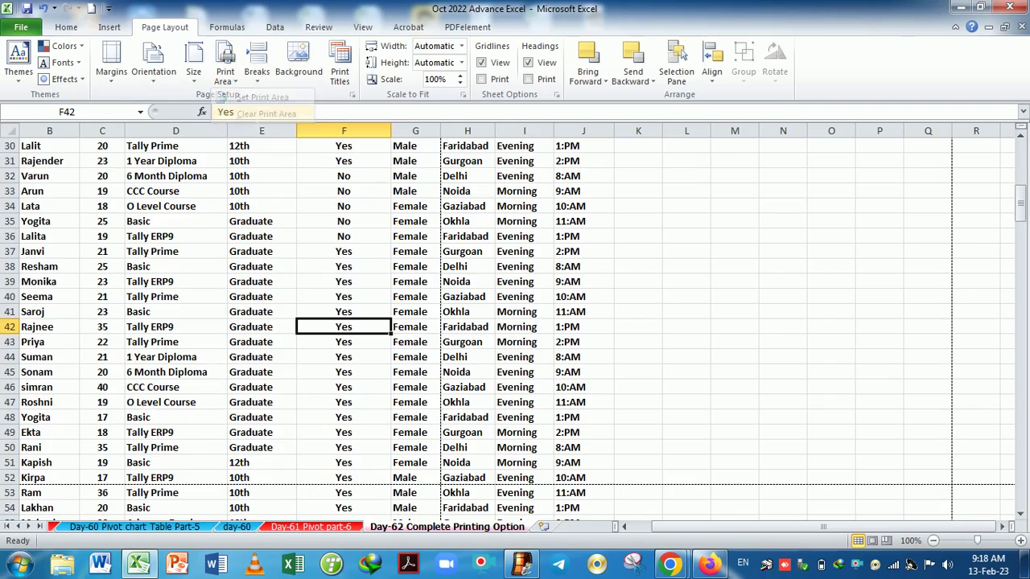
scroll(429, 362, up, 2)
scroll(429, 362, up, 8)
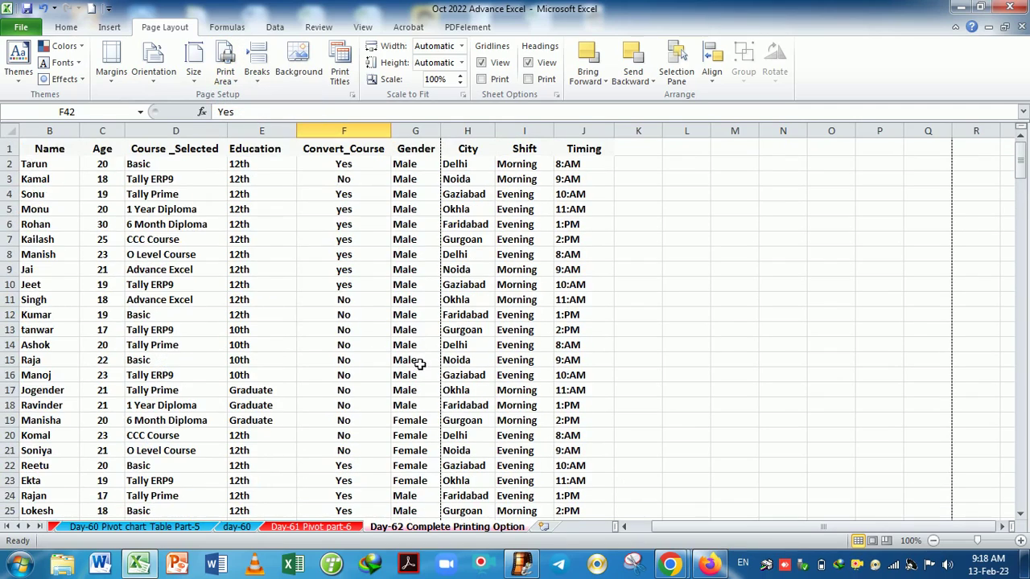
scroll(704, 333, down, 5)
scroll(704, 333, down, 5)
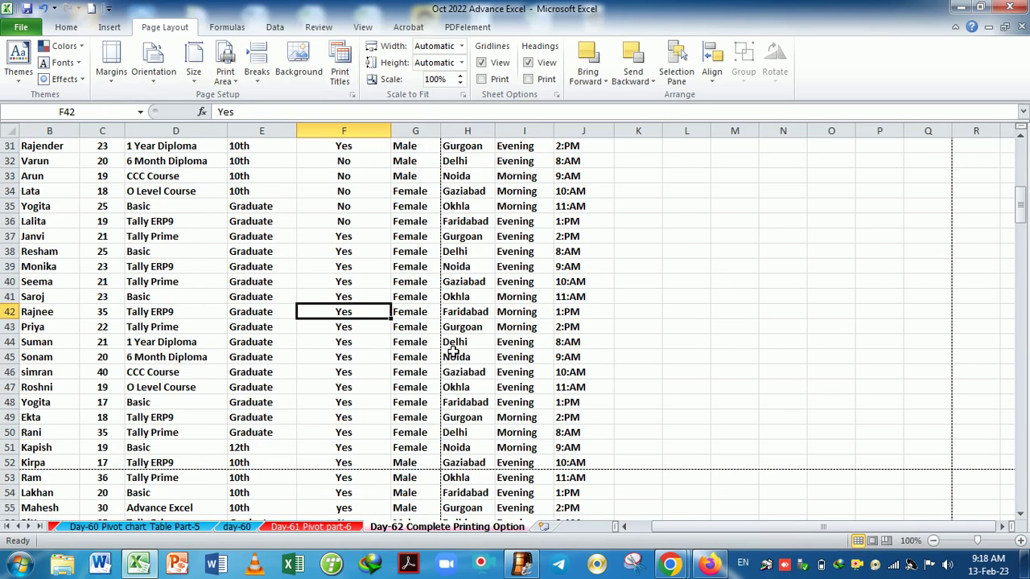
scroll(450, 352, up, 9)
scroll(357, 368, up, 1)
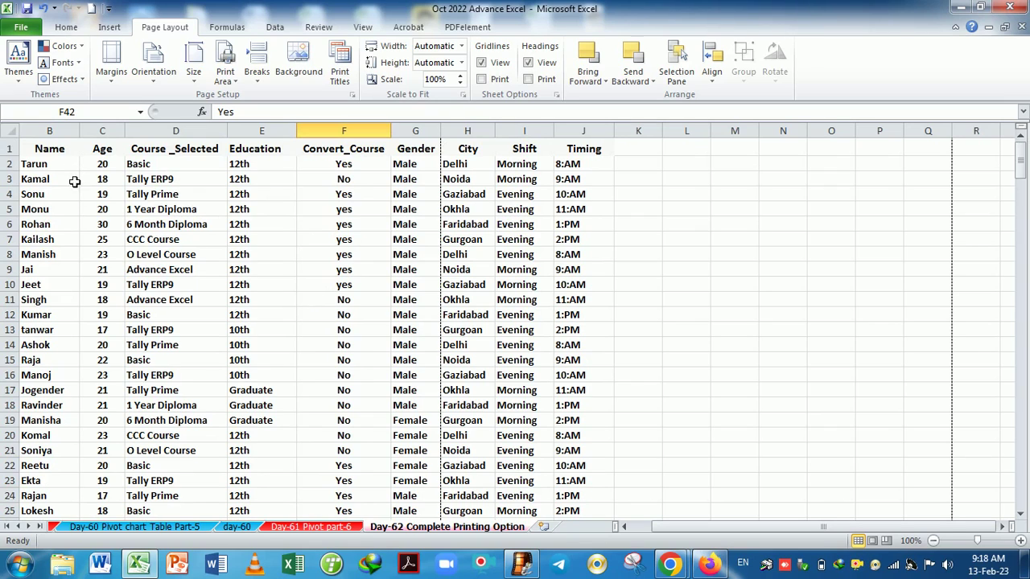
Select the three separate ranges B1:G11, B14:G23 and B27:G37 together in the student table.
drag(49, 151, 408, 306)
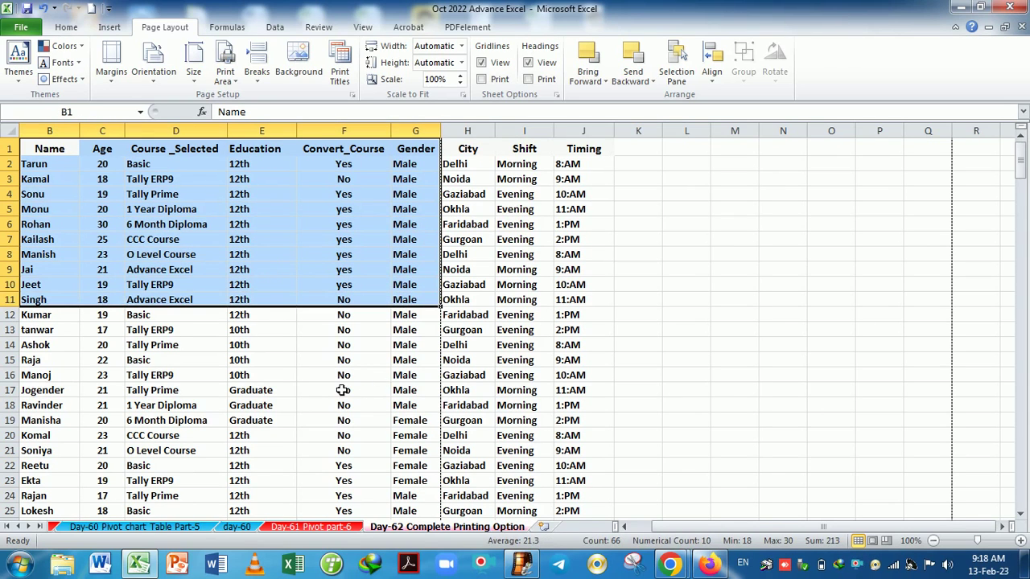
drag(65, 350, 422, 476)
scroll(422, 476, down, 5)
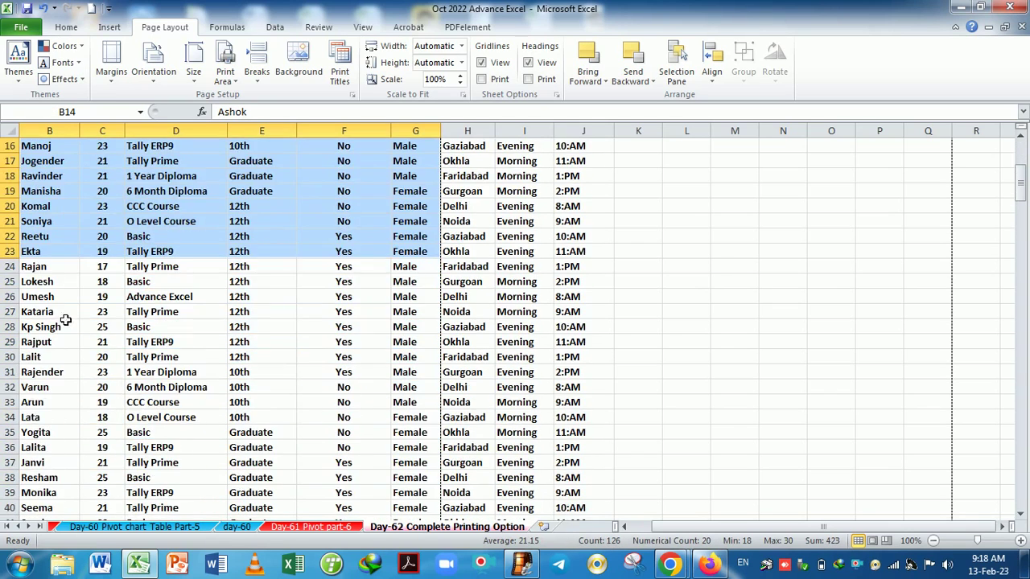
drag(46, 314, 421, 475)
scroll(412, 414, up, 5)
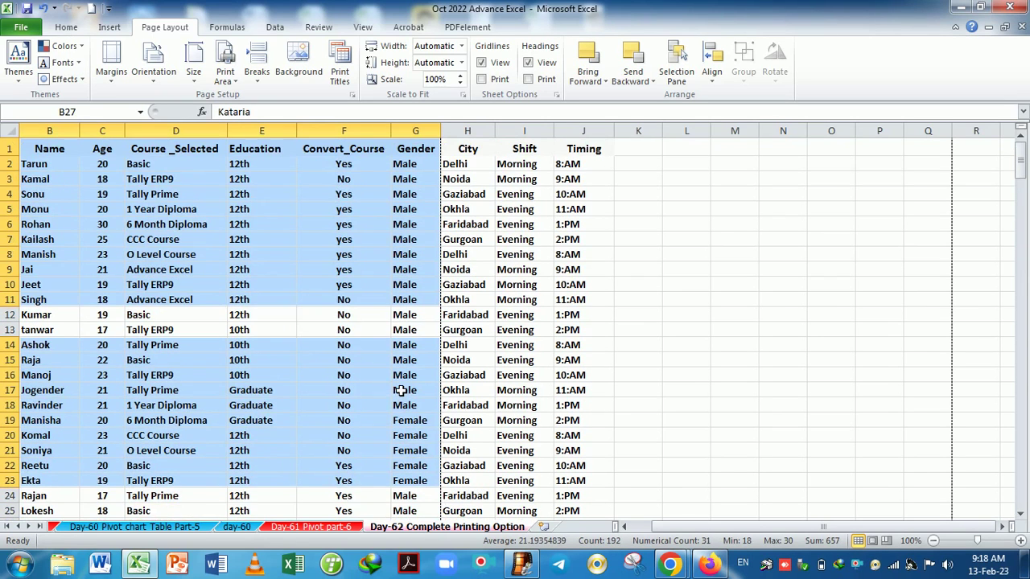
scroll(405, 382, down, 2)
scroll(405, 380, down, 2)
scroll(405, 370, up, 3)
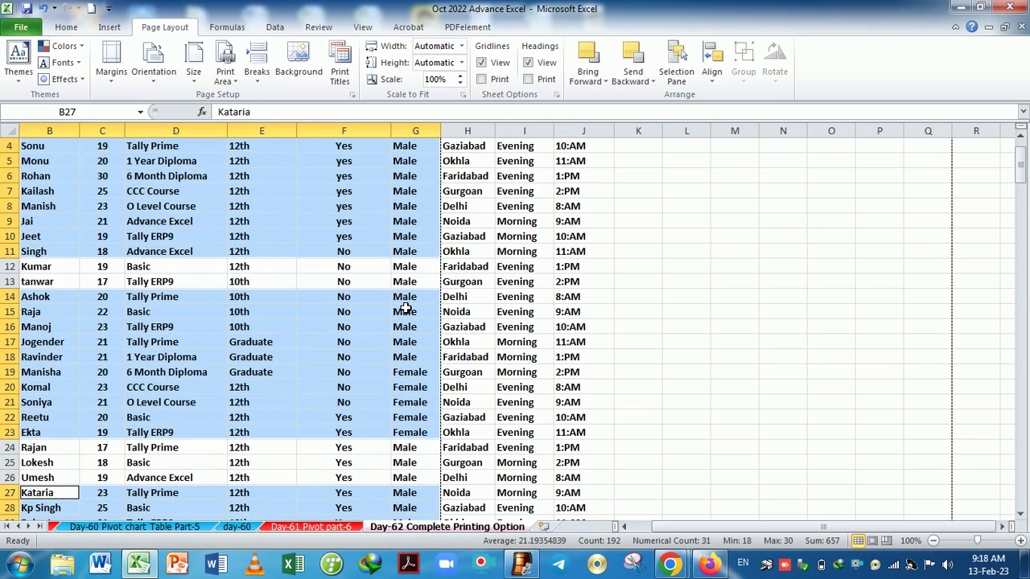
Set the print settings to Print Selection and page through the preview of the selected ranges.
key(ctrl+p)
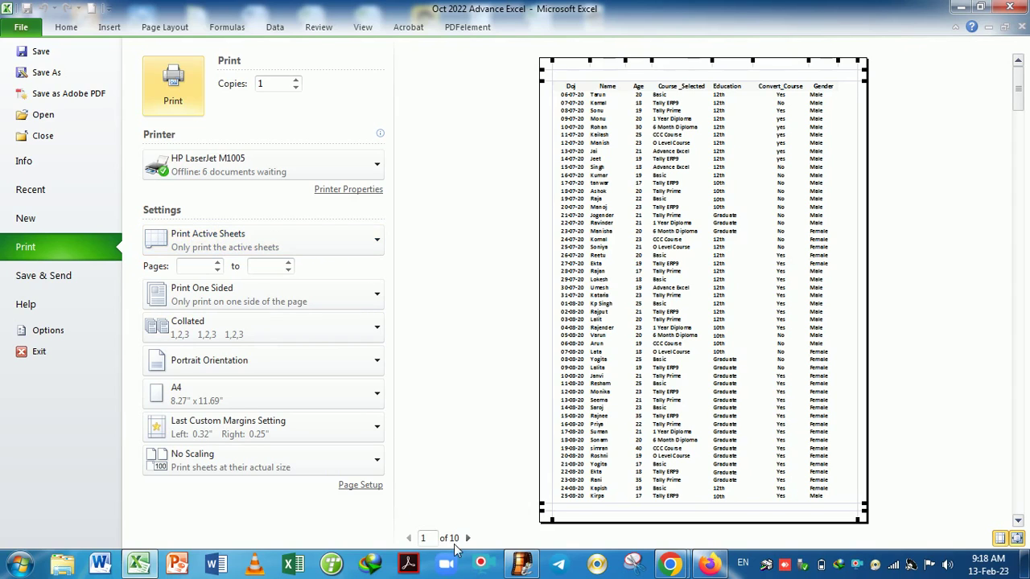
click(357, 251)
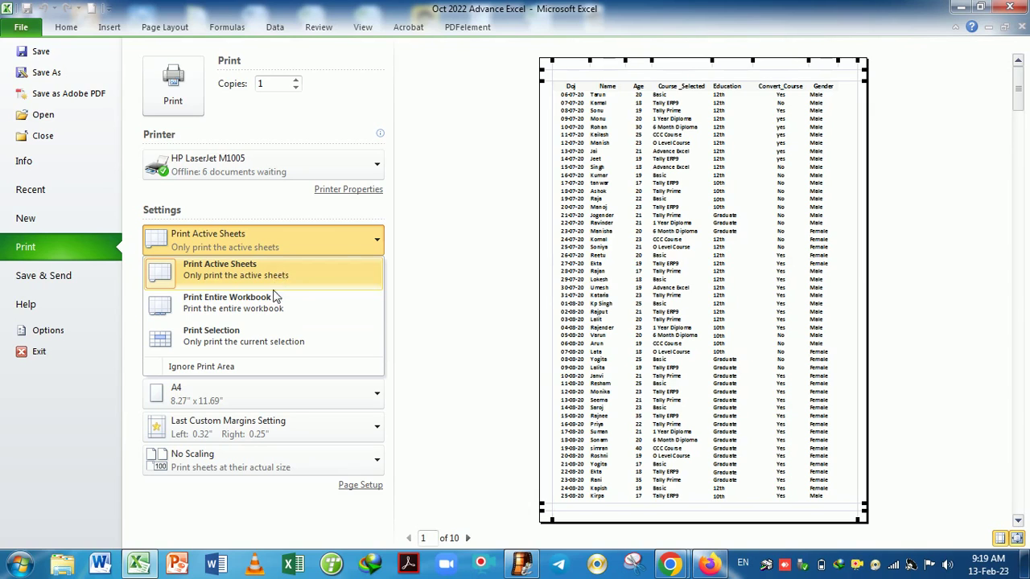
click(228, 340)
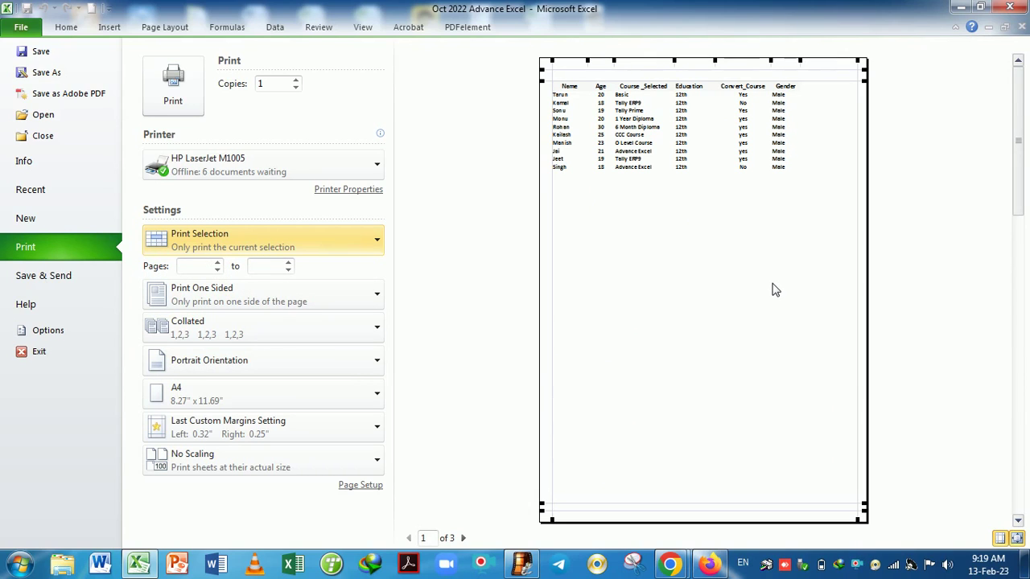
click(463, 538)
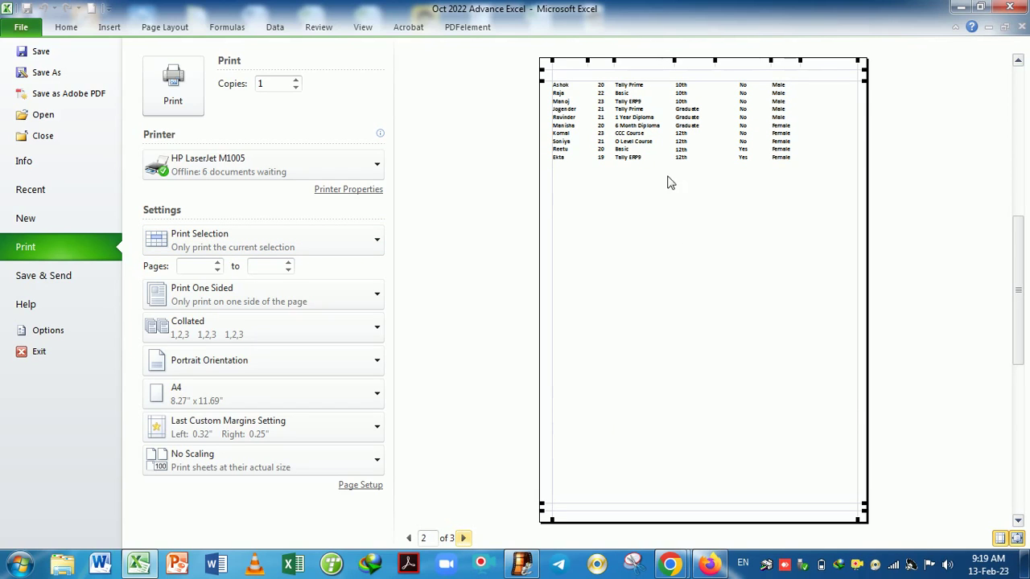
click(464, 538)
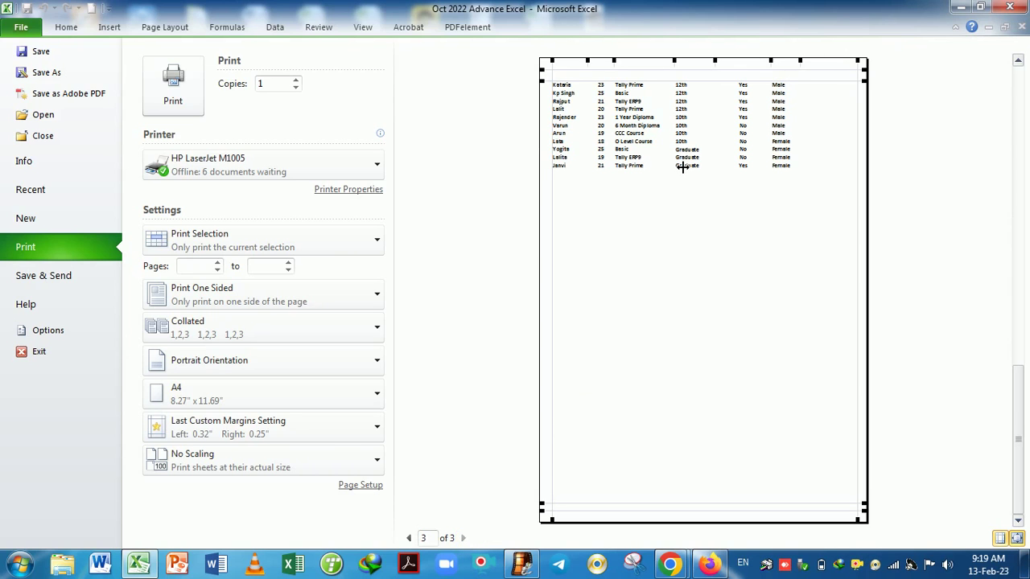
Leave the print preview and deselect the three ranges in the student table.
key(Escape)
scroll(532, 364, down, 2)
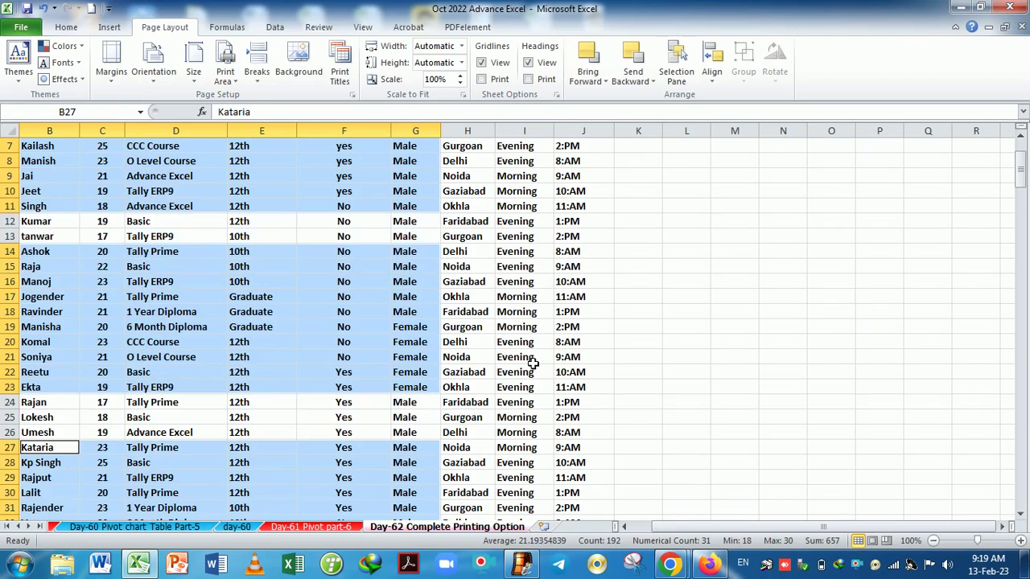
scroll(527, 354, up, 1)
click(523, 315)
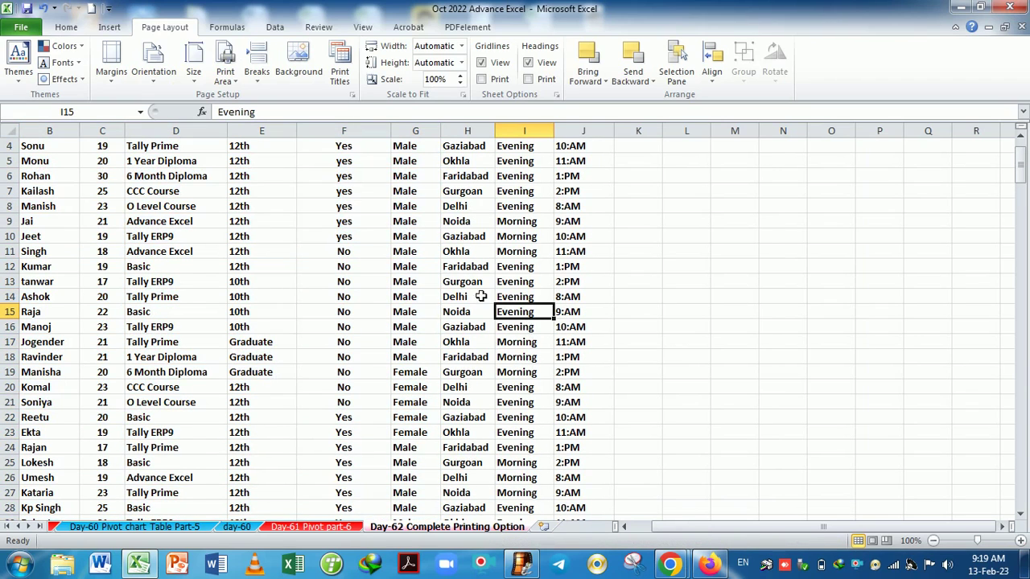
click(225, 80)
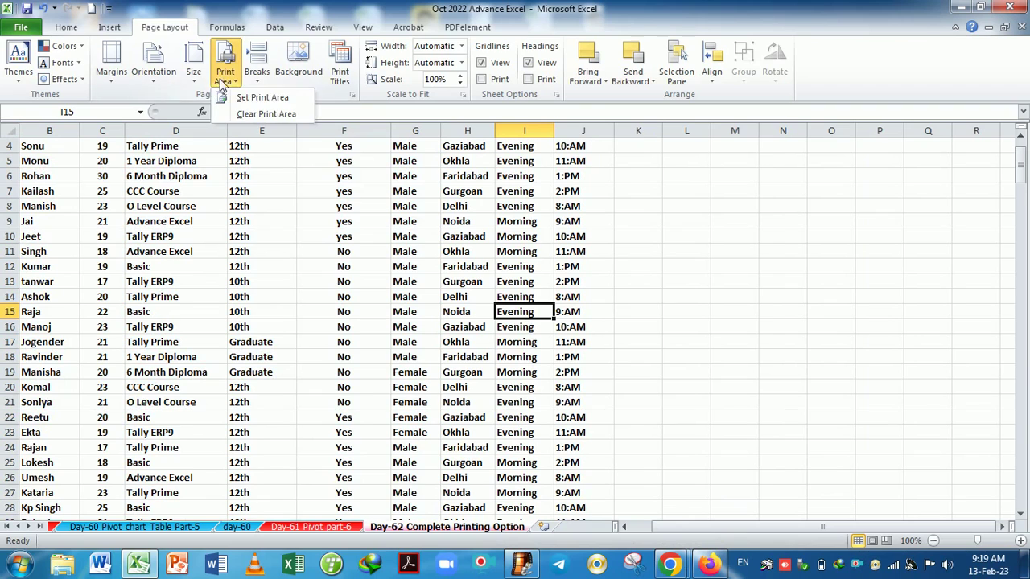
click(284, 211)
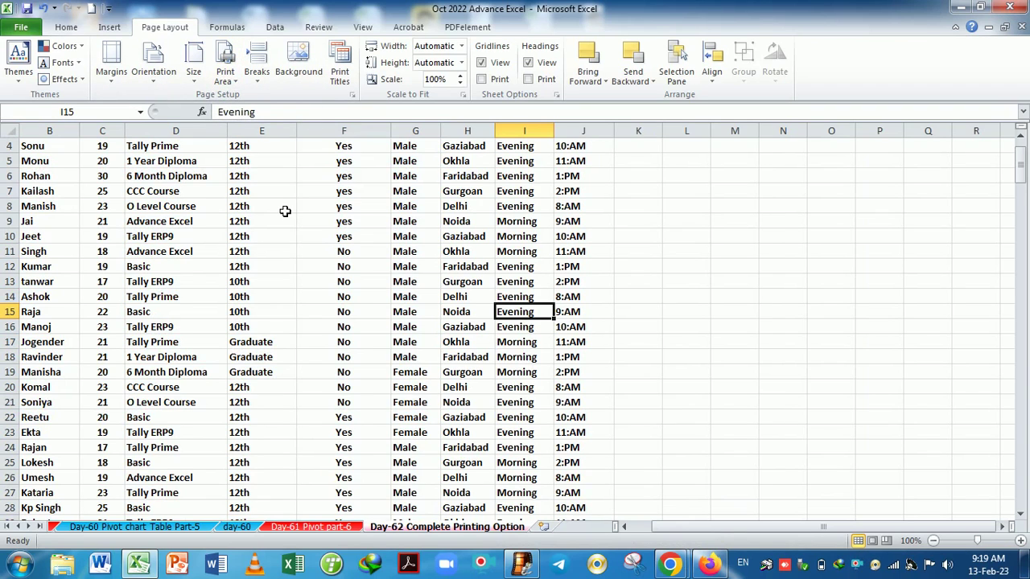
scroll(294, 319, up, 1)
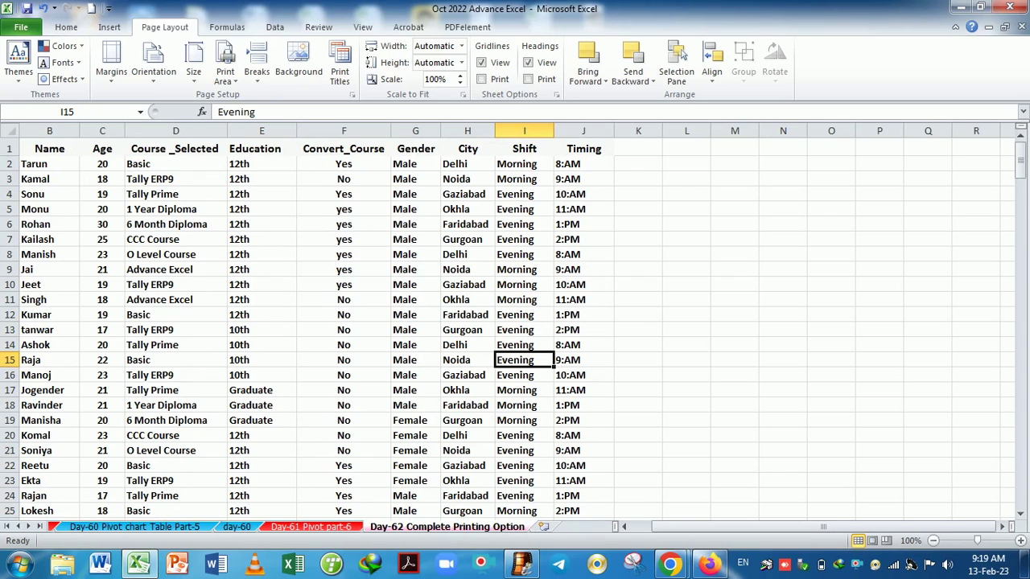
Insert a page break at cell B18 and check the page breaks down the student table.
click(257, 80)
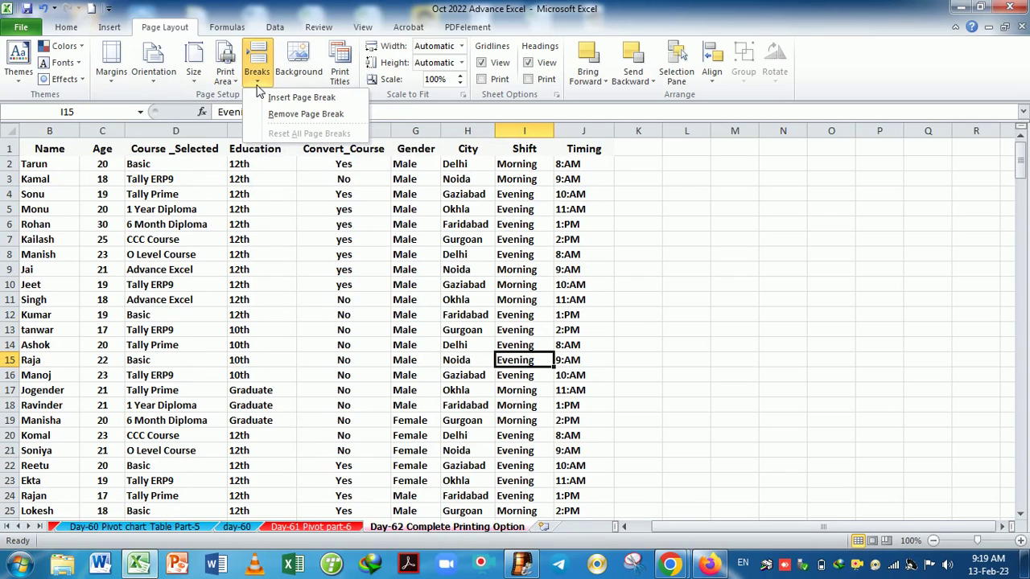
click(326, 303)
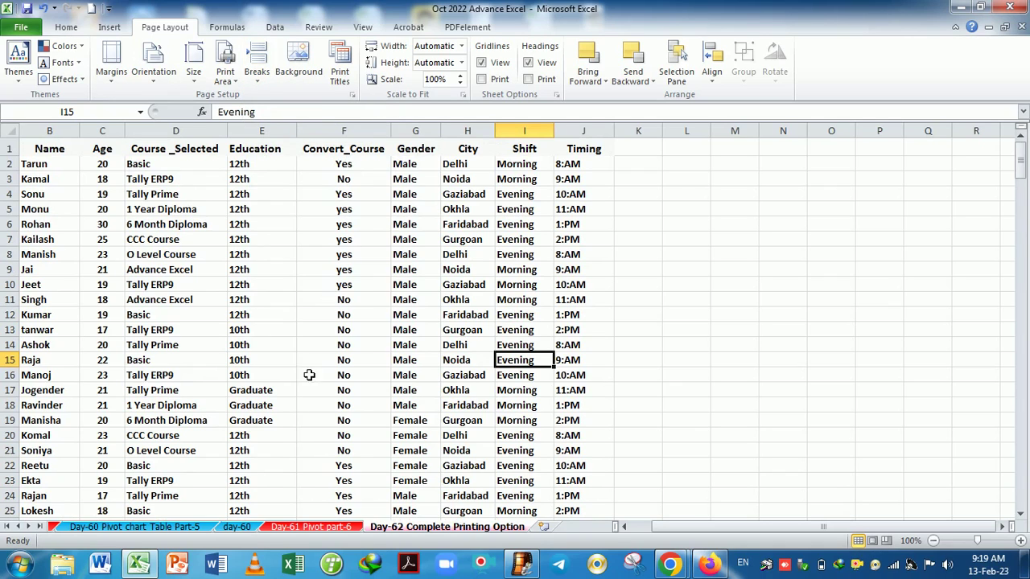
click(66, 411)
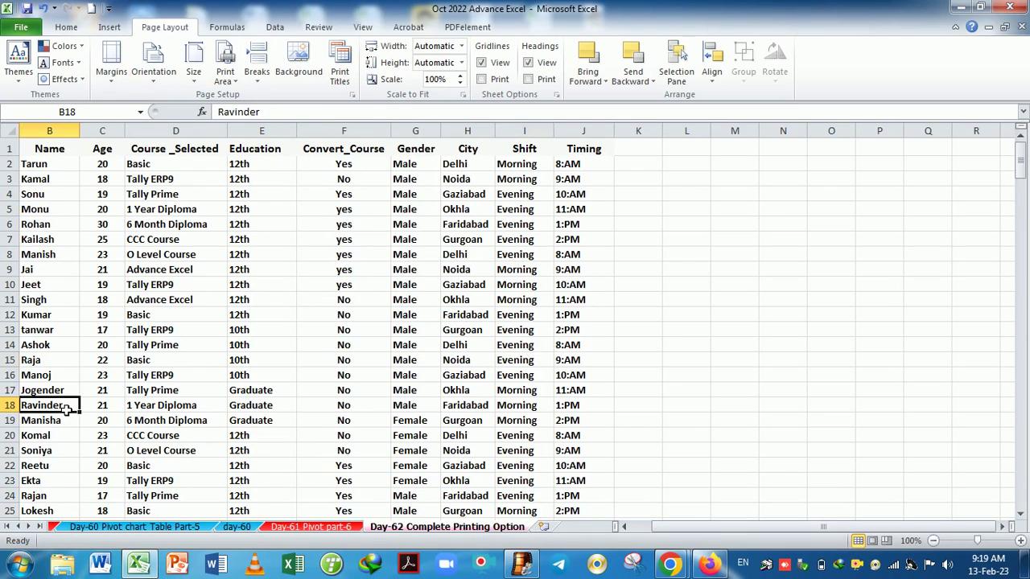
click(257, 79)
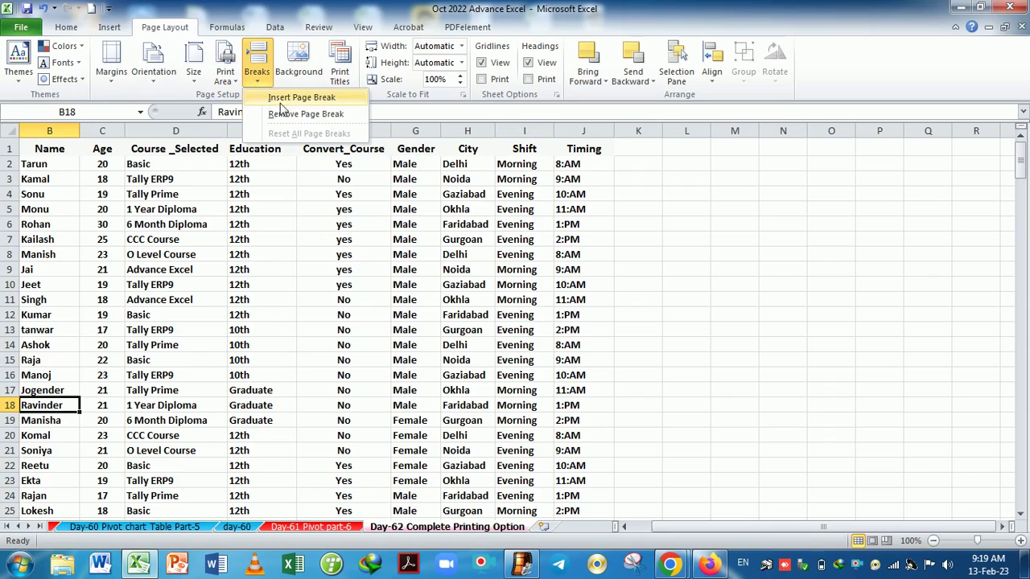
click(303, 102)
scroll(467, 358, down, 11)
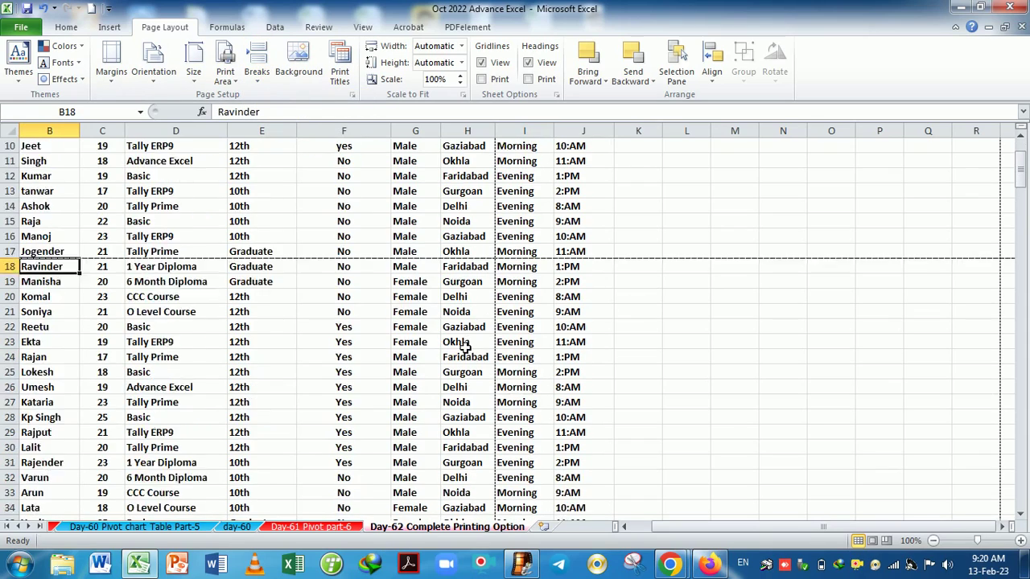
scroll(455, 342, up, 11)
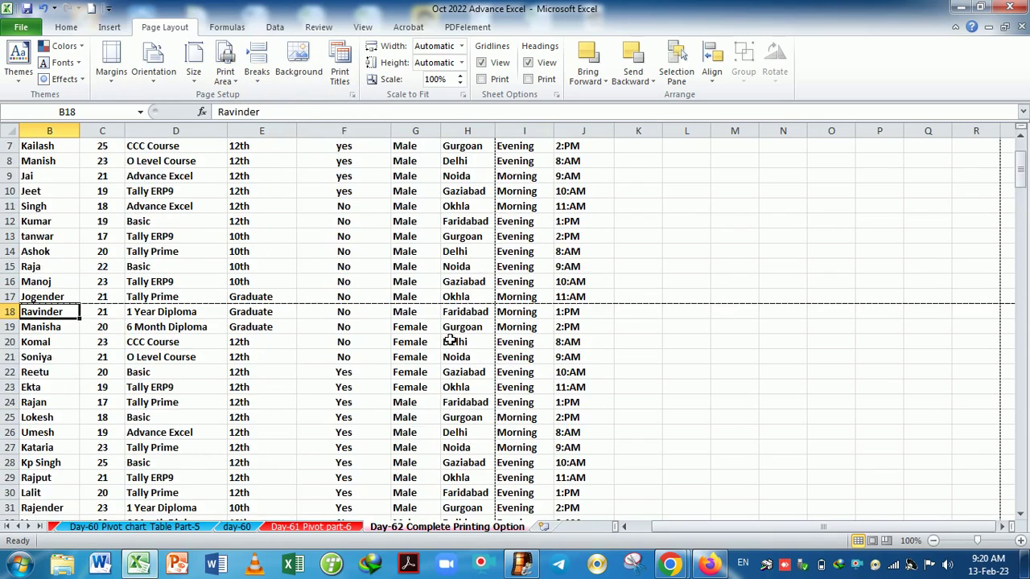
scroll(453, 342, down, 5)
scroll(453, 341, down, 13)
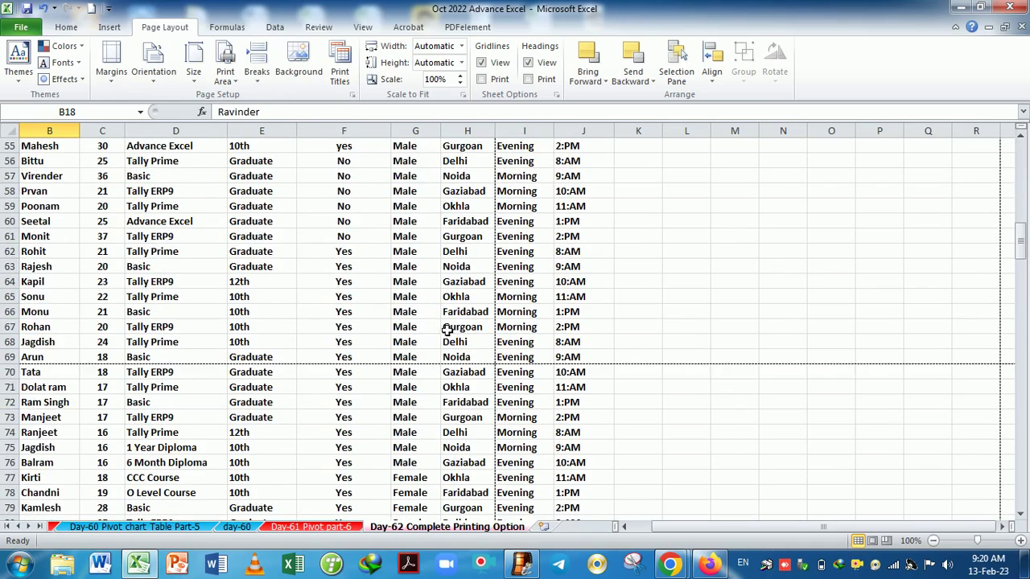
scroll(447, 346, up, 14)
scroll(438, 354, up, 4)
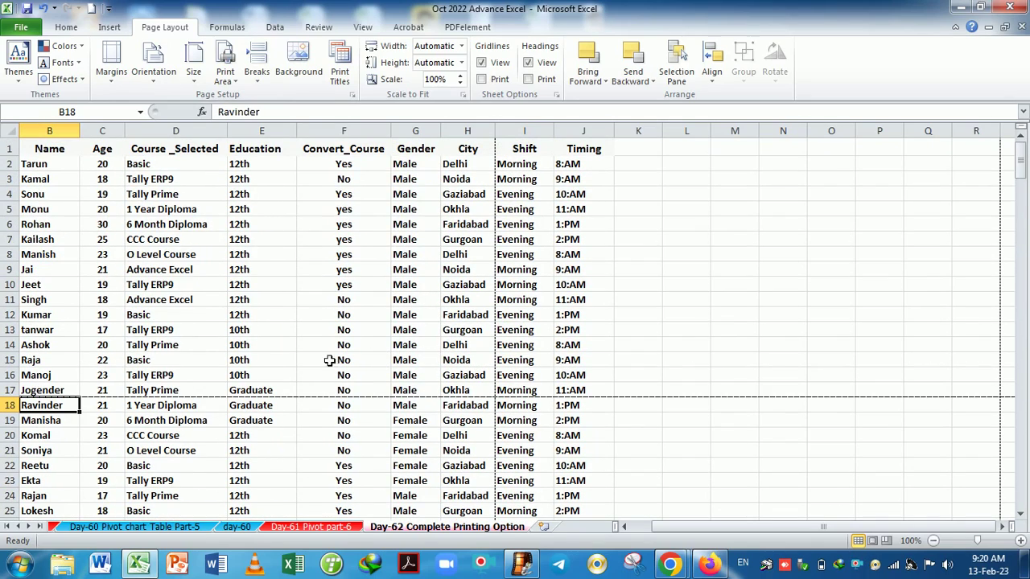
Select B1:H17 for the print preview and switch the print settings to Print Active Sheets.
click(64, 391)
click(71, 414)
drag(71, 390, 460, 147)
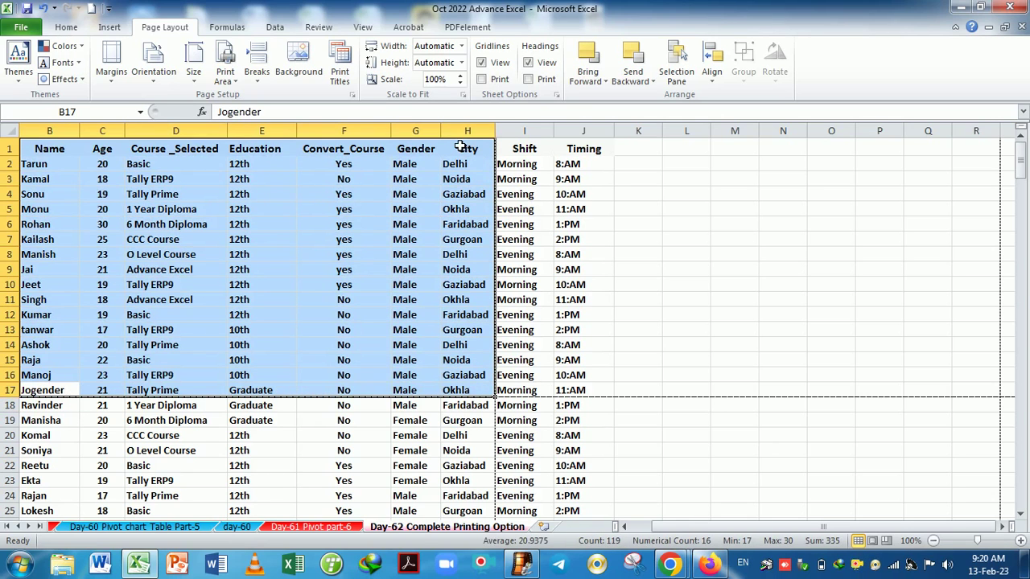
key(ctrl+p)
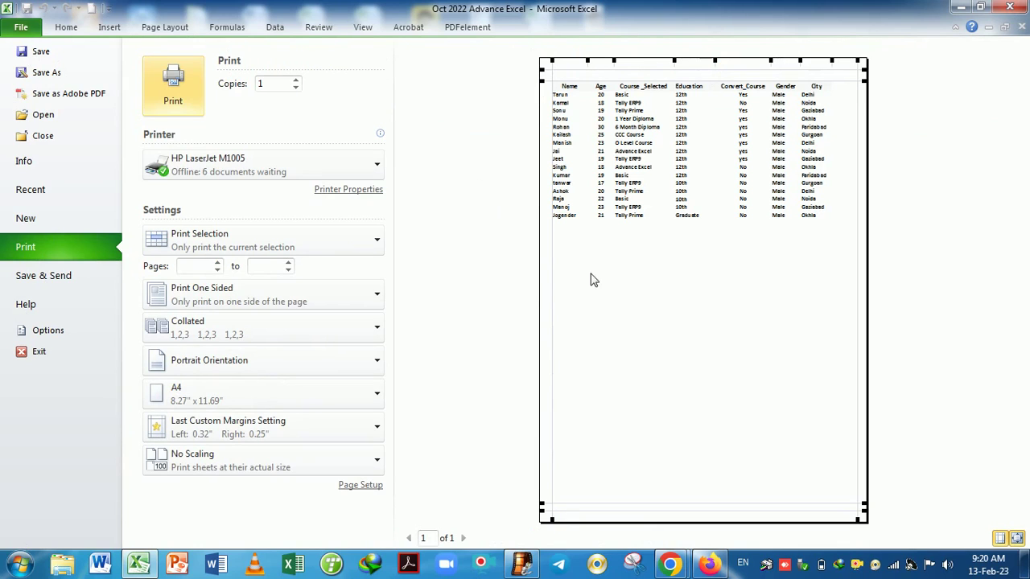
click(341, 245)
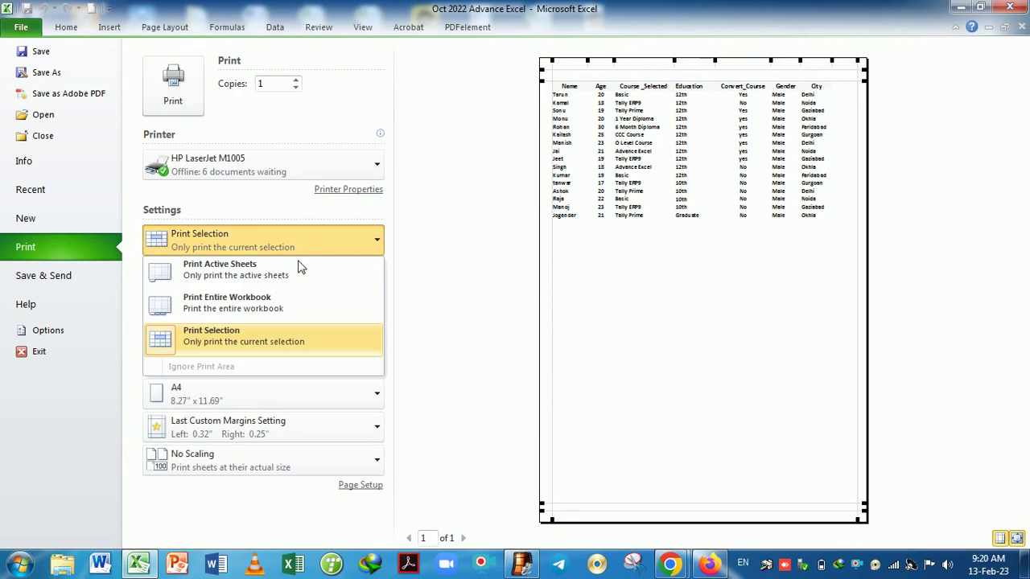
click(259, 275)
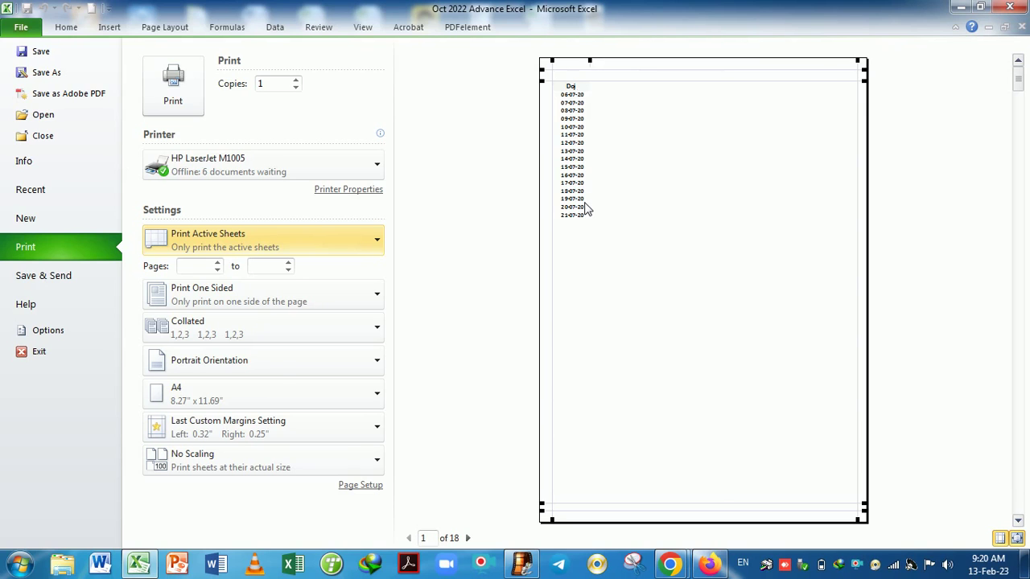
key(Escape)
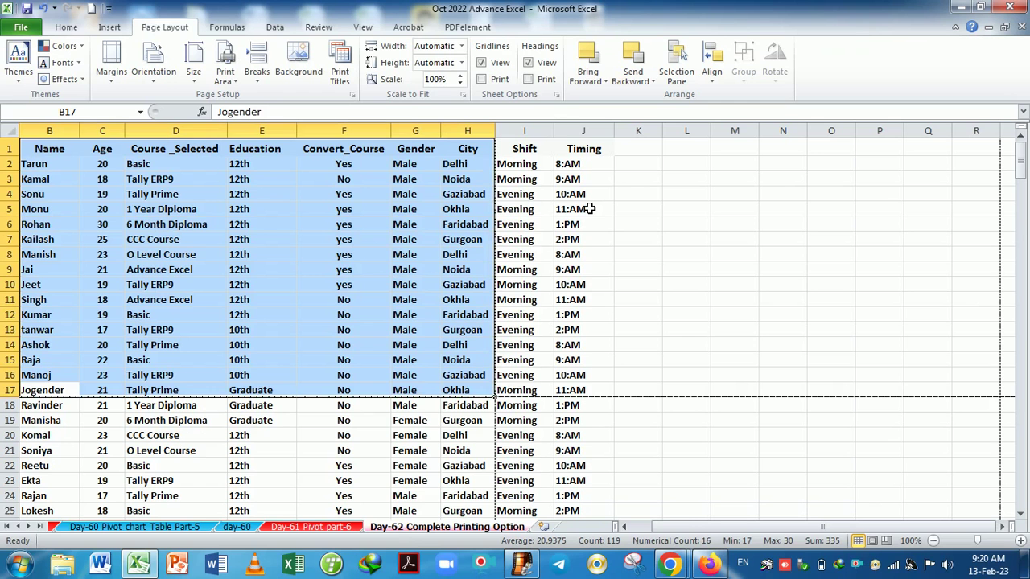
Insert a page break at cell H17 and reset all page breaks on the sheet.
click(481, 420)
click(477, 393)
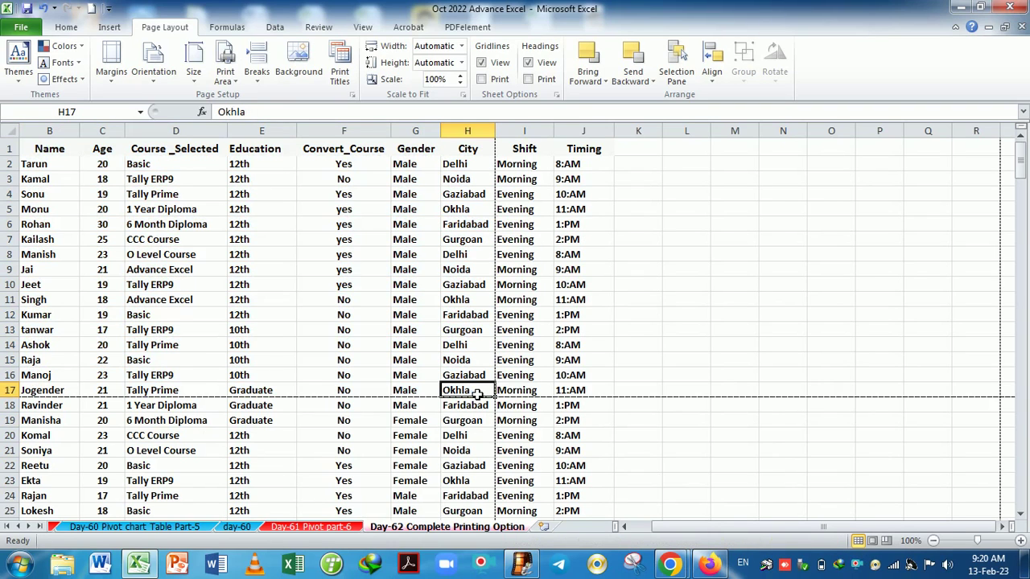
click(260, 80)
click(290, 98)
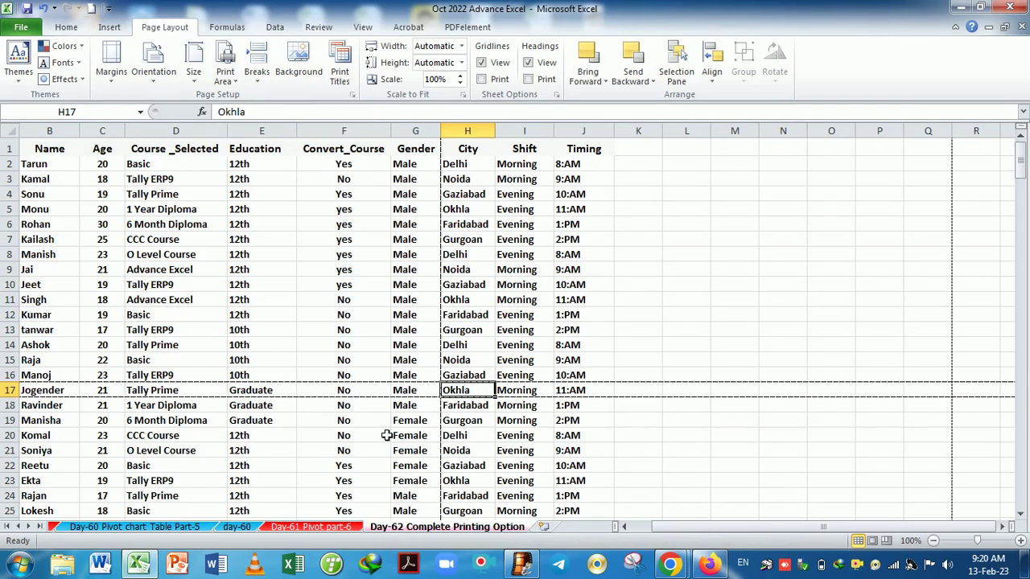
click(258, 71)
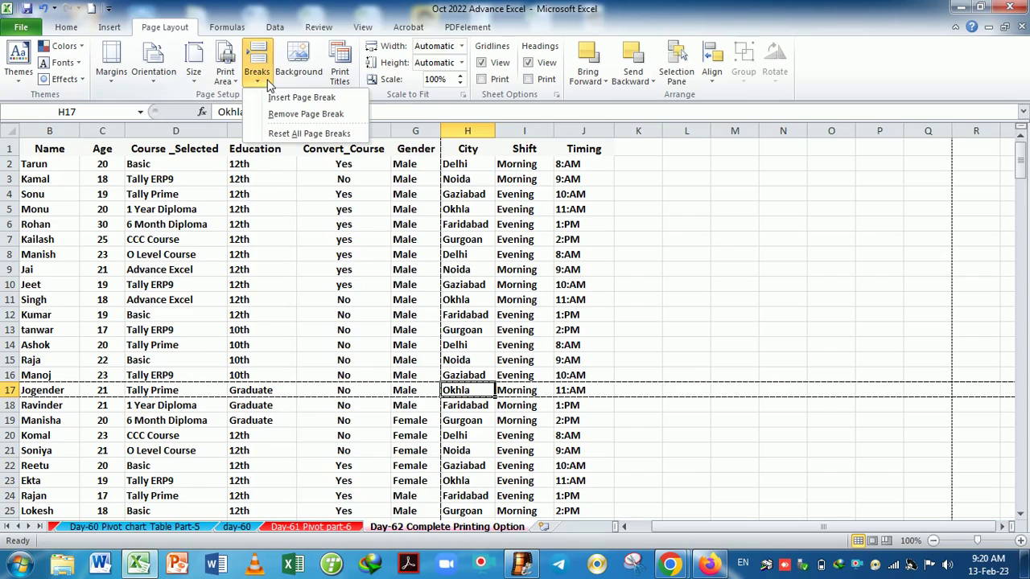
click(296, 135)
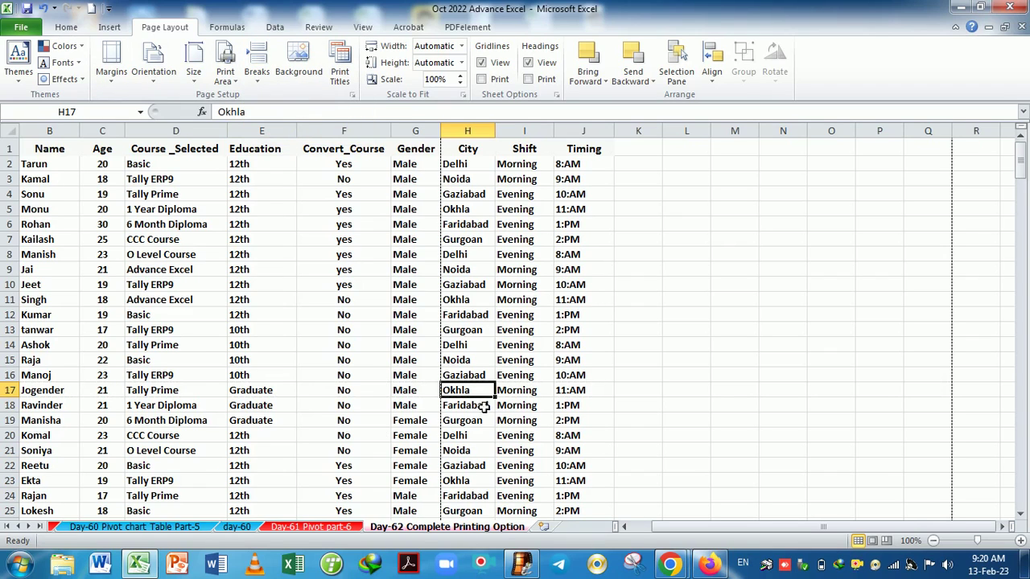
Insert a page break at cell G19 in the Gender column.
drag(48, 420, 406, 430)
click(411, 425)
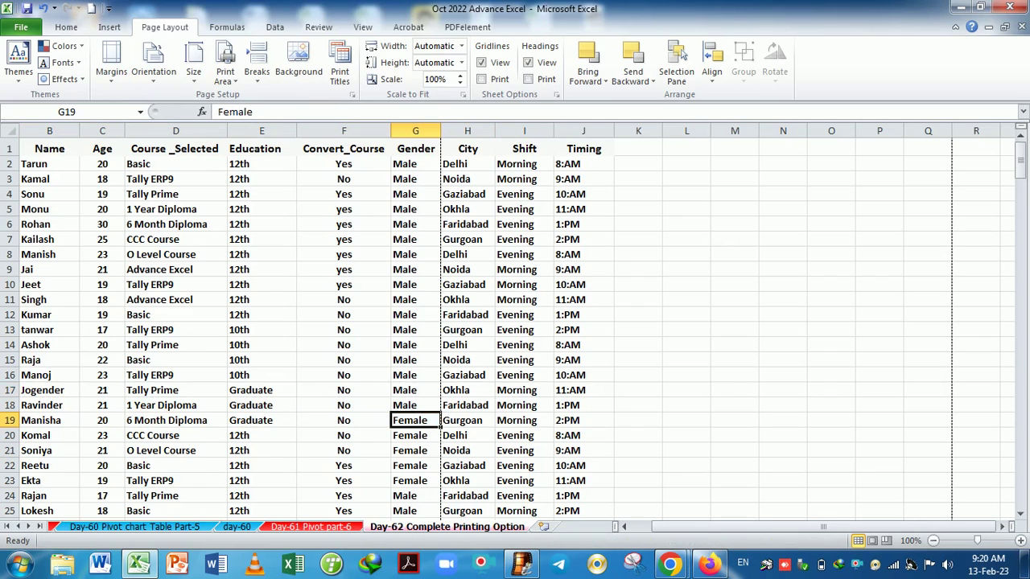
click(257, 71)
click(294, 97)
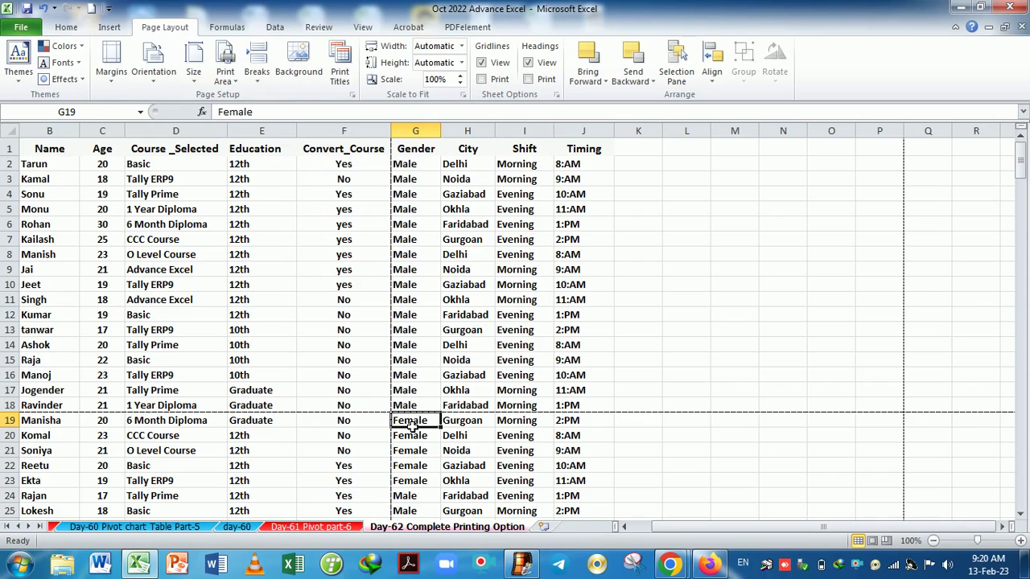
Preview the printout of the active sheet and page through its first three pages.
click(354, 330)
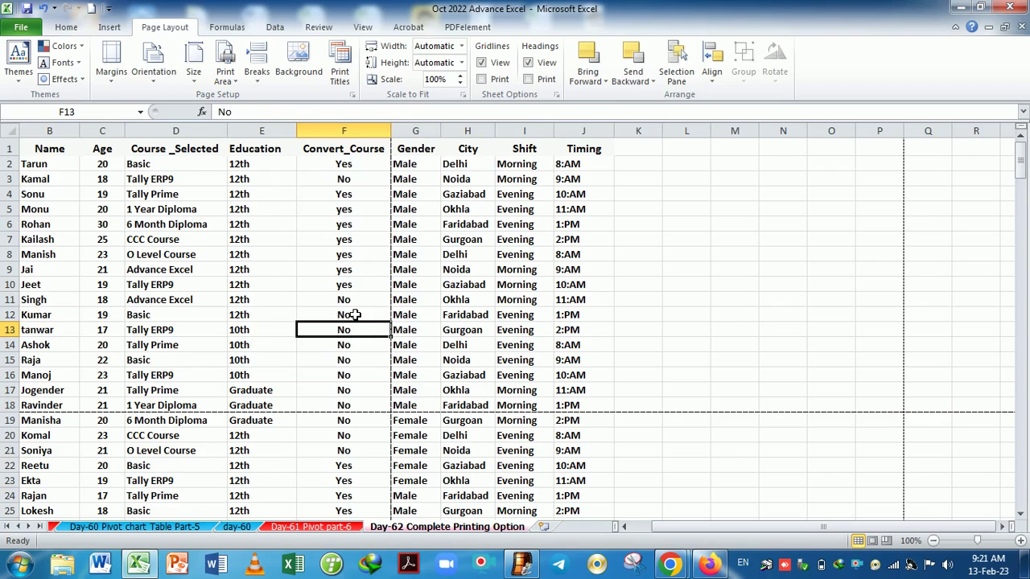
key(ctrl+p)
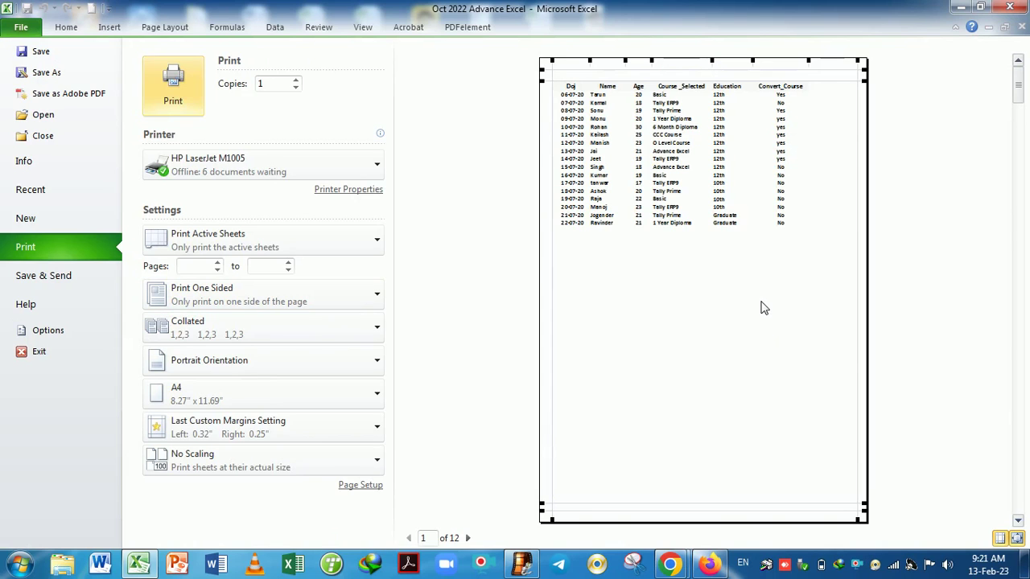
click(468, 539)
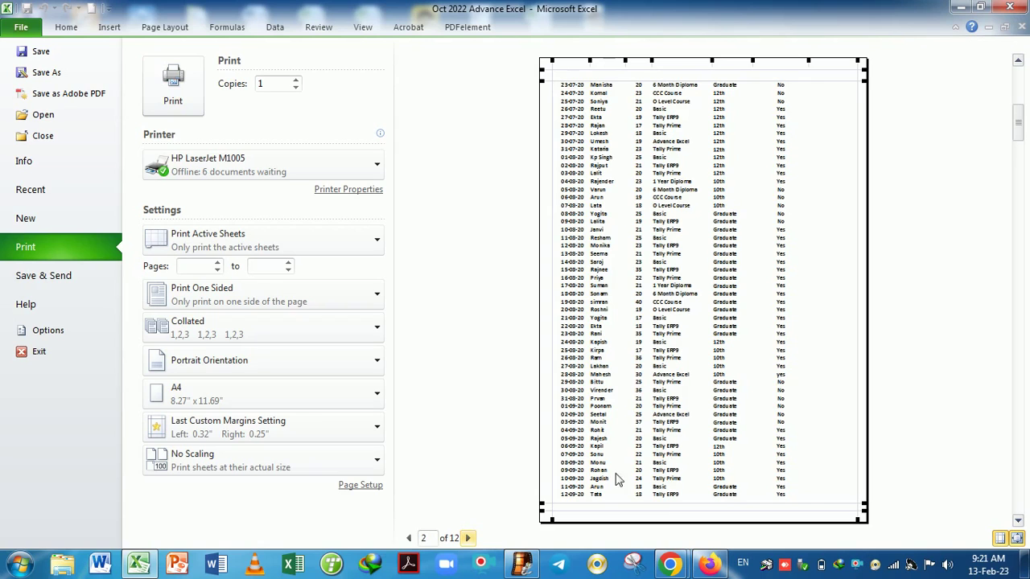
click(467, 537)
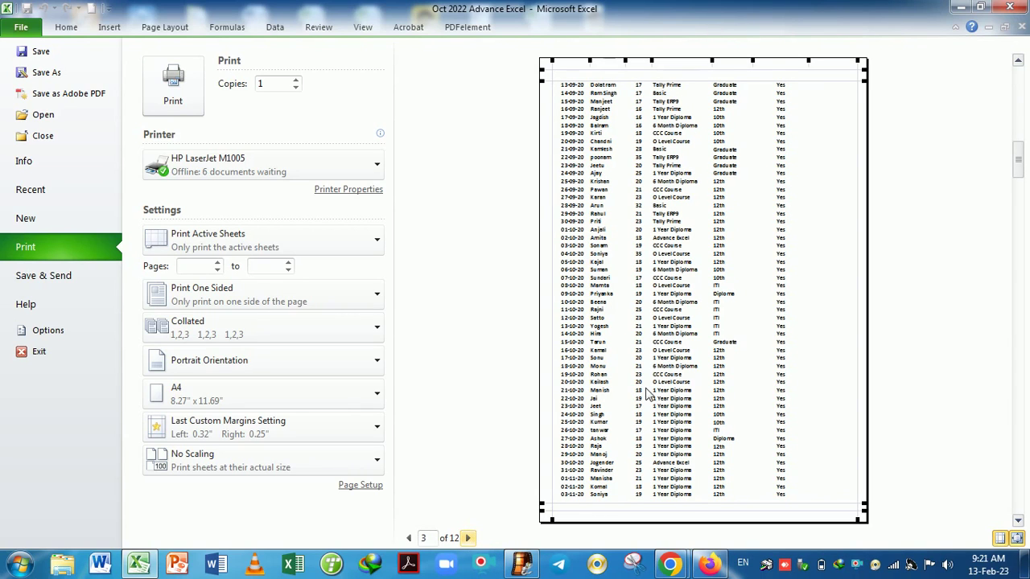
key(Escape)
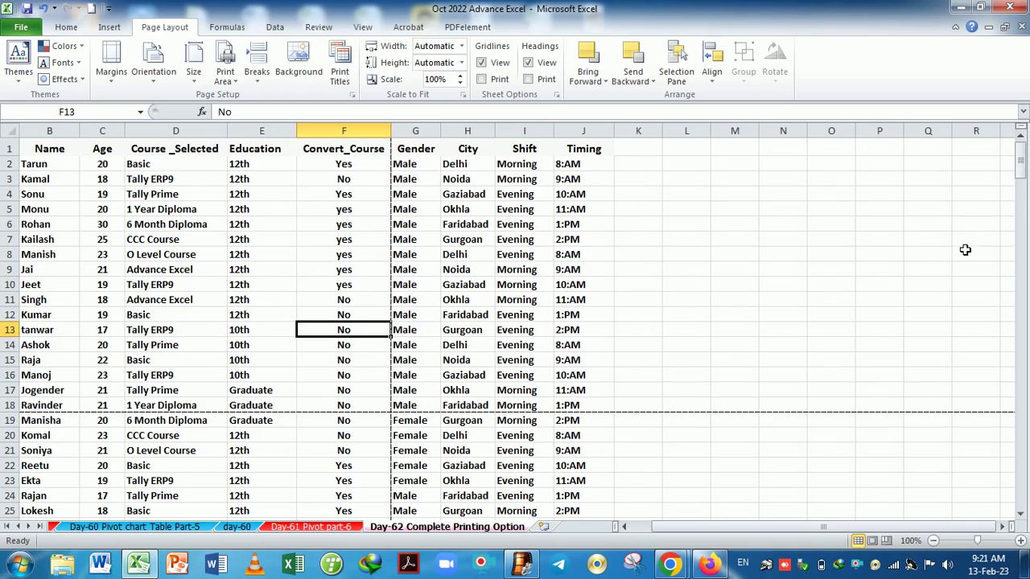
Examine which rows and columns, starting from column A, fall on either side of the inserted page breaks.
click(765, 526)
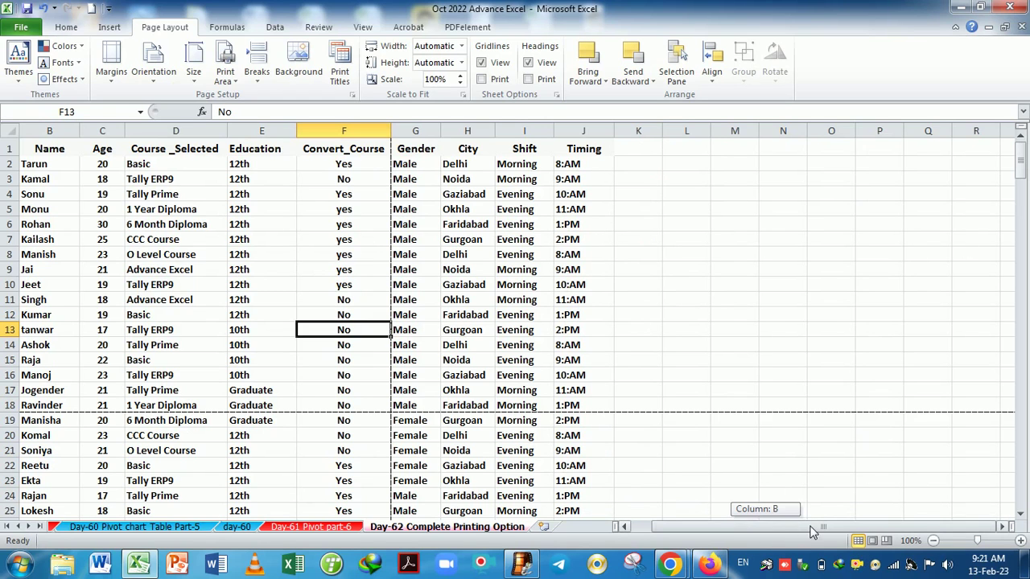
scroll(765, 319, down, 1)
scroll(766, 319, down, 3)
scroll(767, 320, up, 3)
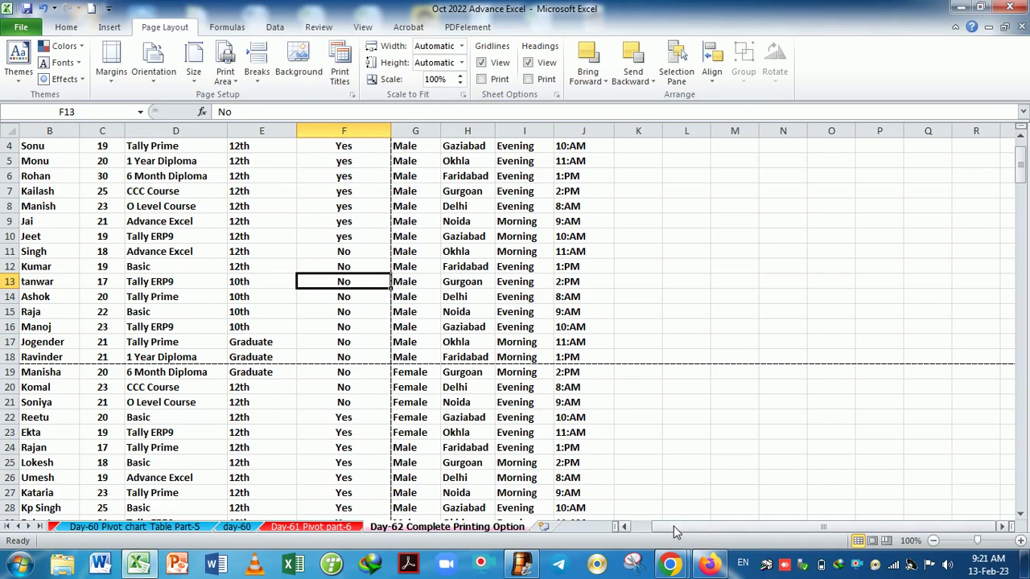
drag(676, 527, 634, 528)
drag(304, 149, 288, 478)
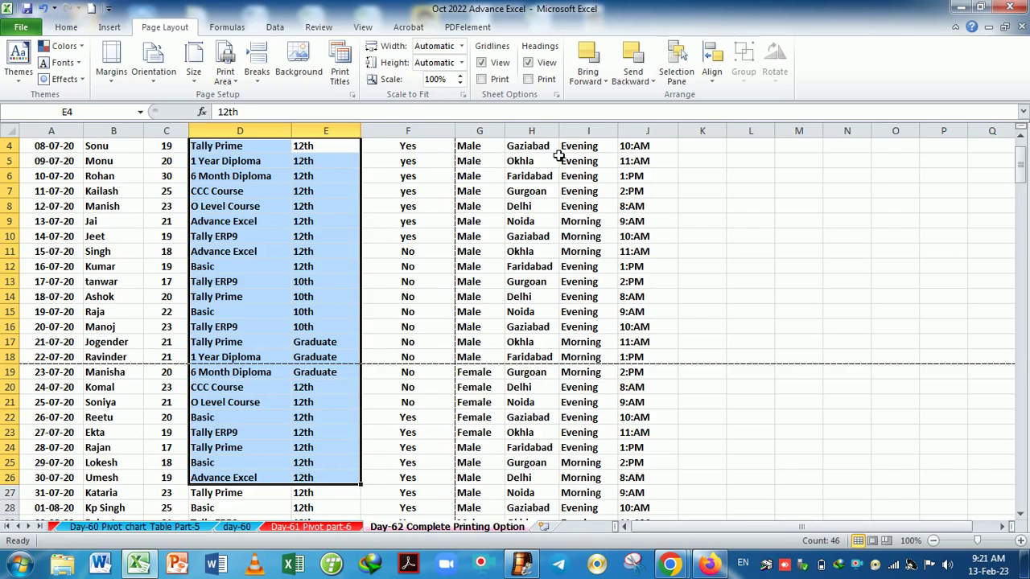
drag(547, 147, 558, 178)
click(363, 447)
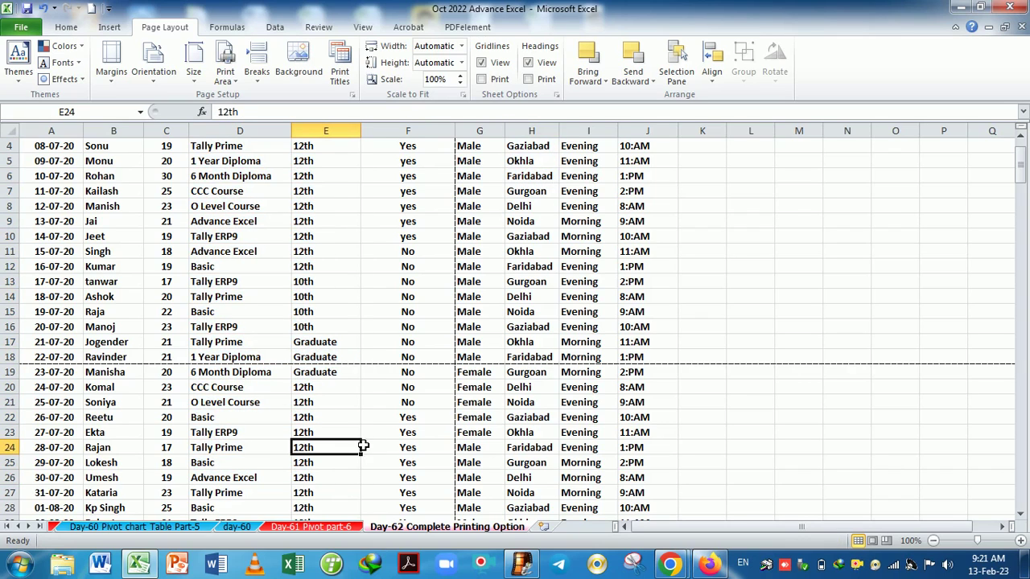
Reset all page breaks on the student data sheet.
click(225, 74)
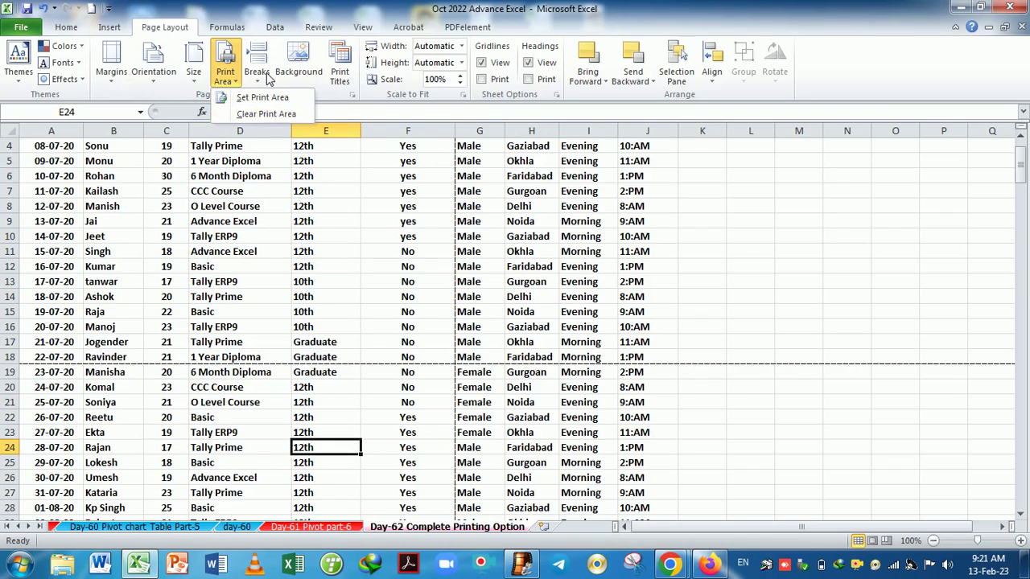
click(268, 76)
click(291, 134)
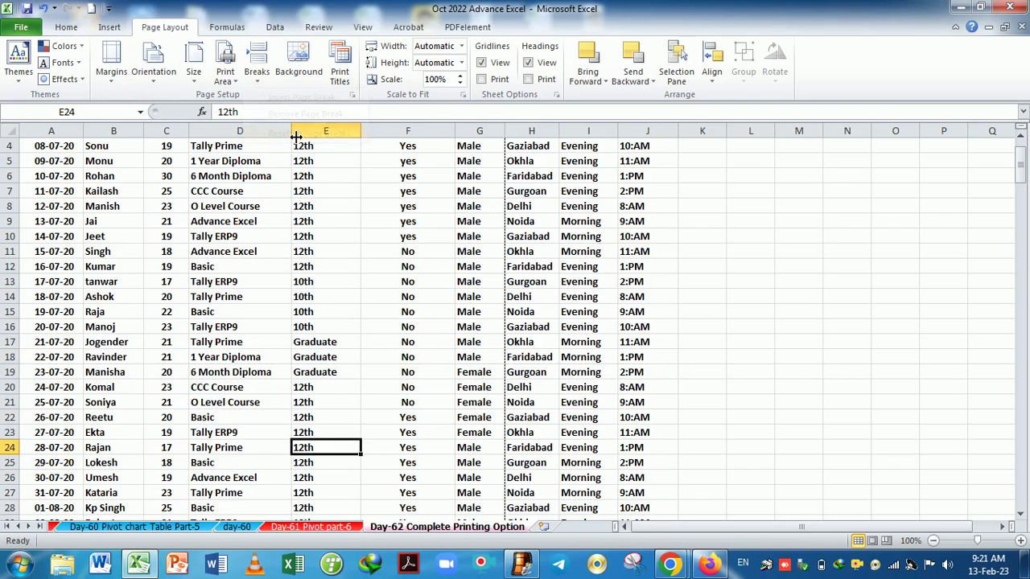
Set the day-1 image from the Sample Pictures folder as the sheet background.
click(305, 71)
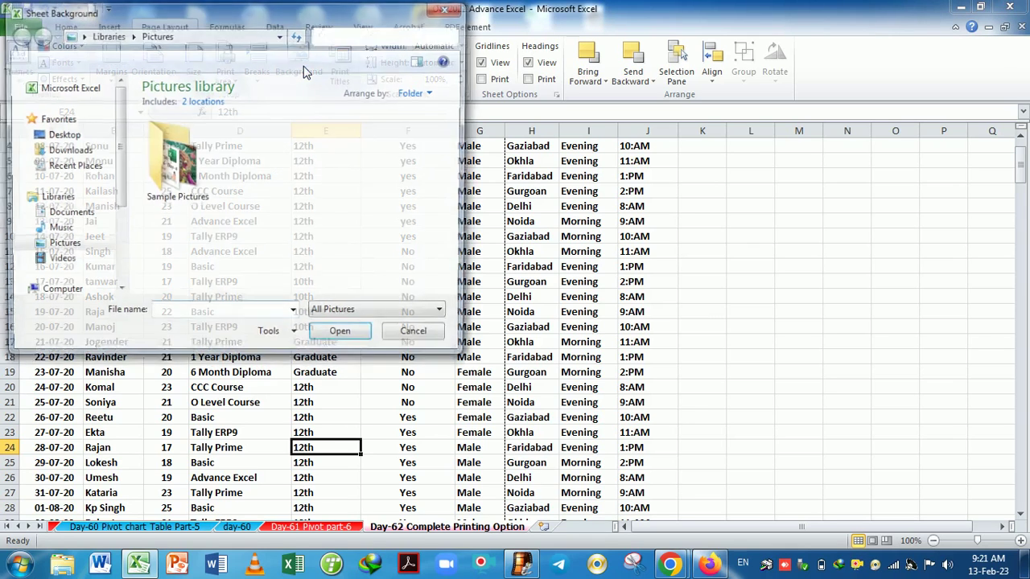
double_click(193, 161)
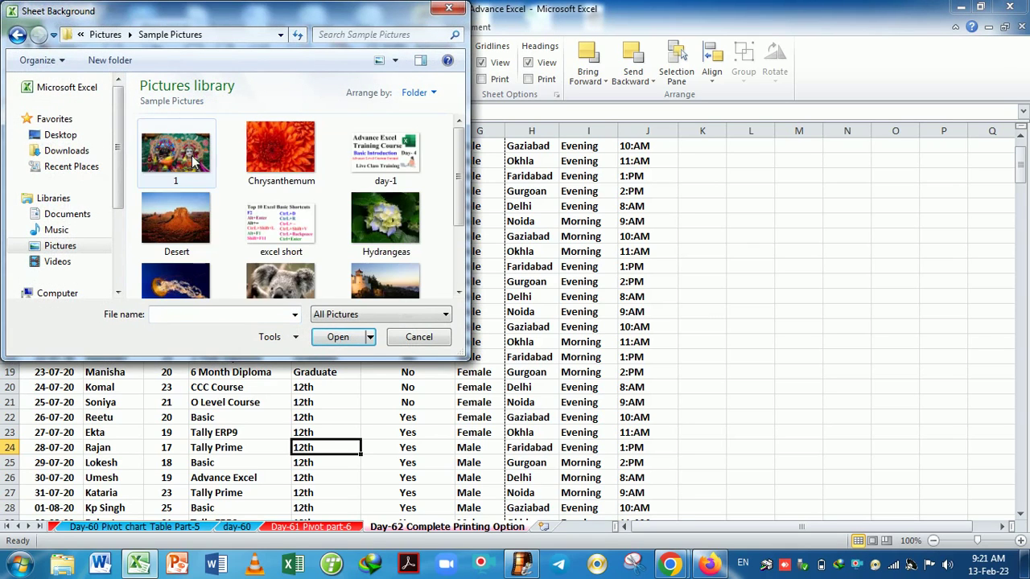
click(370, 157)
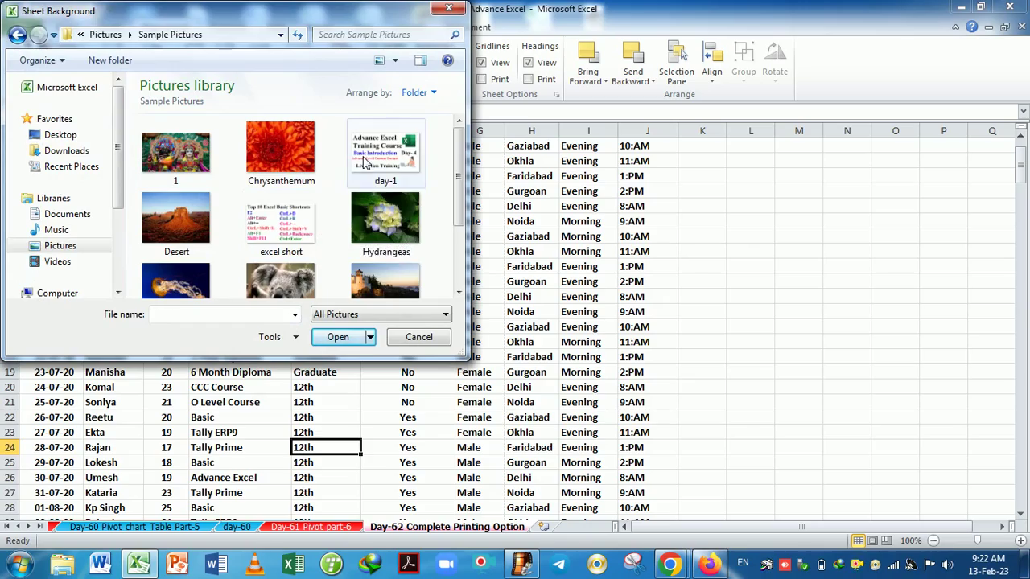
click(338, 336)
Examine how the background image repeats down the rows and across the columns beyond the student data.
scroll(473, 330, down, 10)
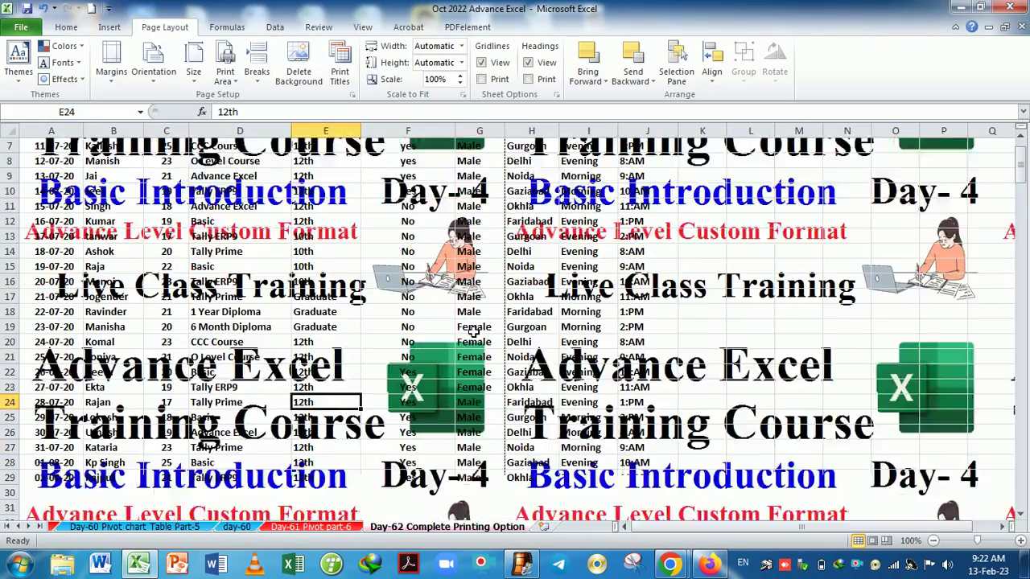
scroll(474, 330, down, 6)
scroll(471, 330, up, 16)
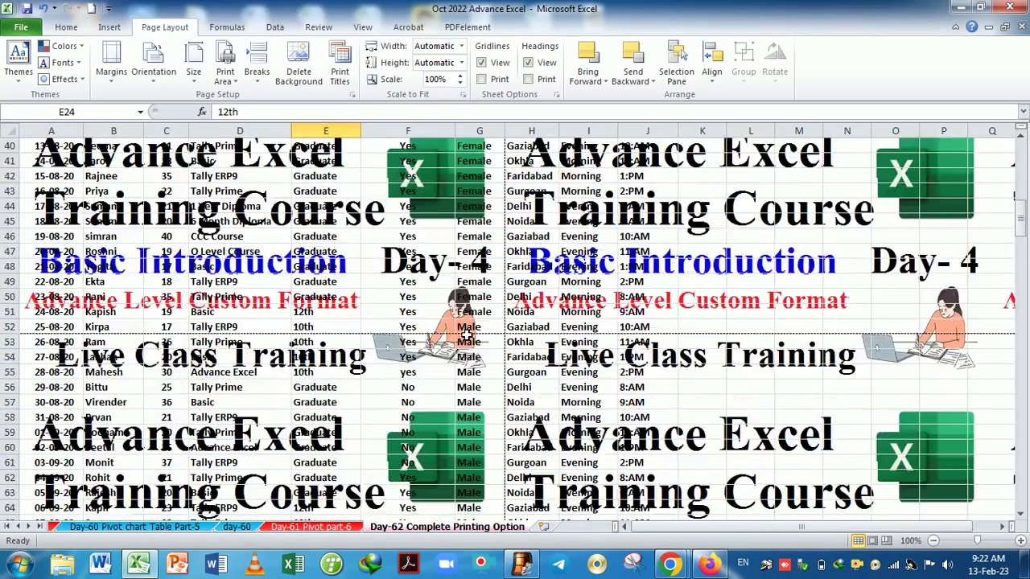
scroll(466, 330, up, 1)
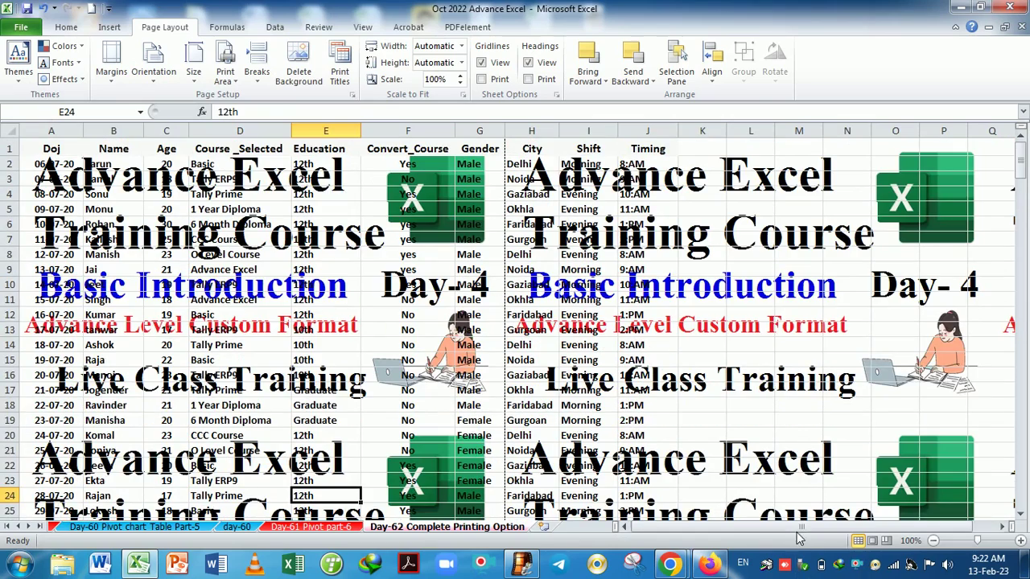
drag(801, 528, 873, 527)
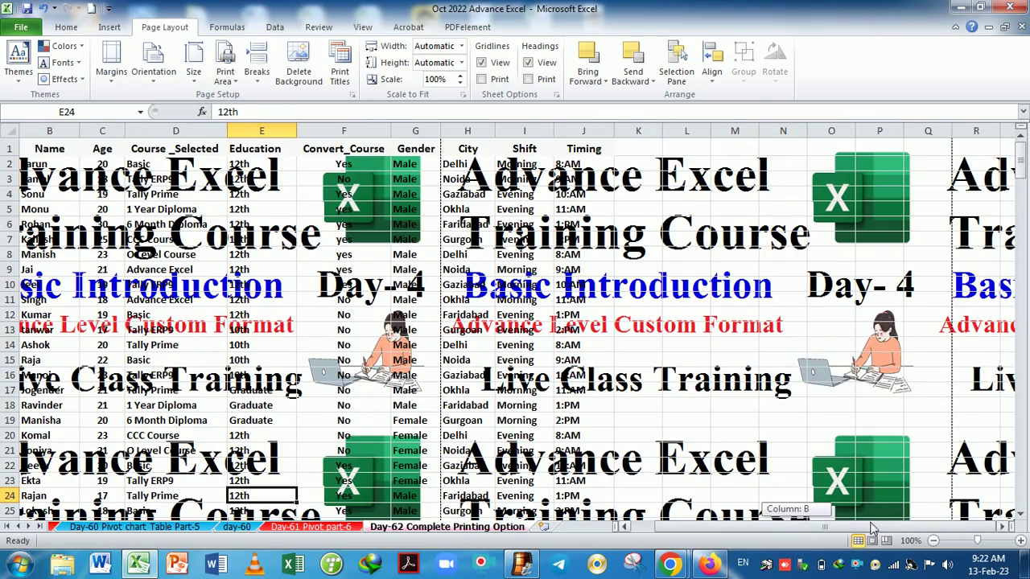
click(1003, 527)
click(1002, 527)
click(1003, 527)
click(1003, 527)
click(1003, 527)
click(1002, 527)
click(1002, 527)
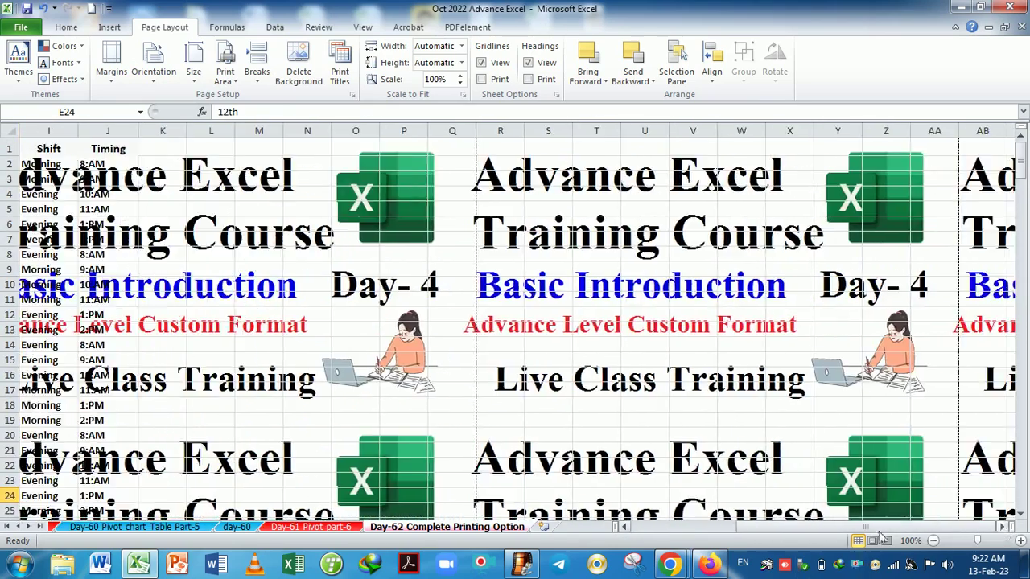
drag(902, 530, 748, 529)
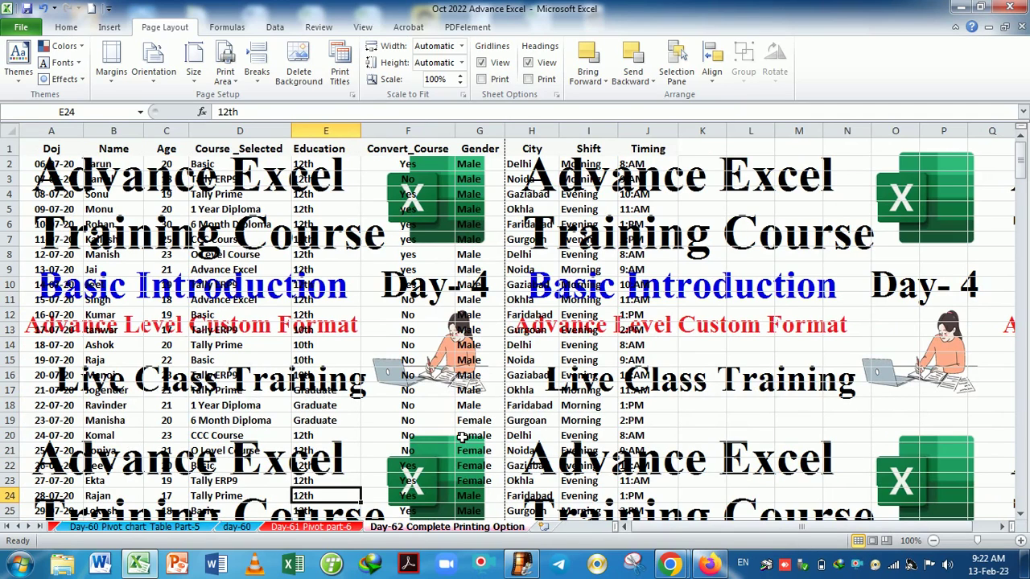
Remove the background image from the student data sheet.
key(ctrl+z)
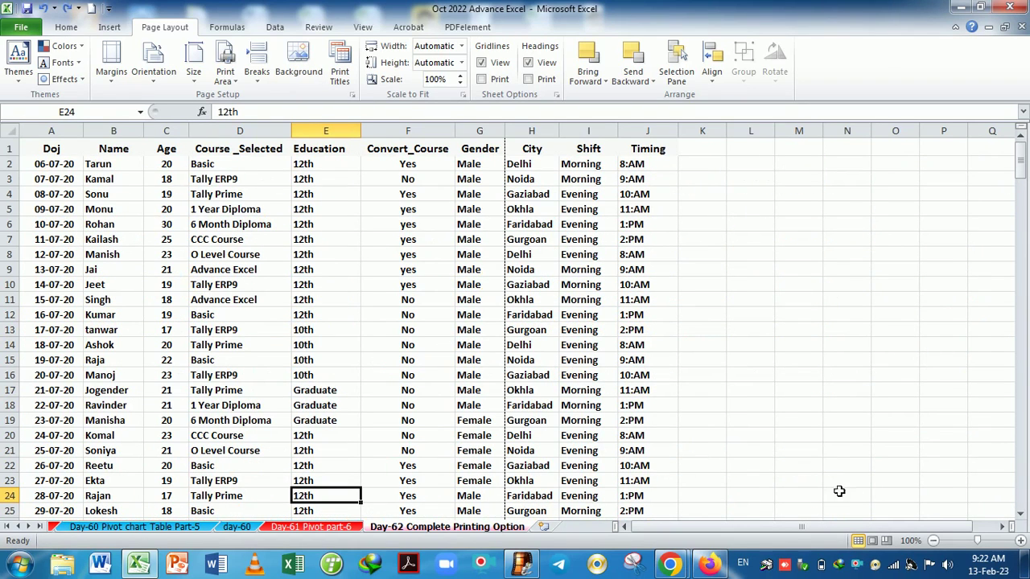
click(341, 66)
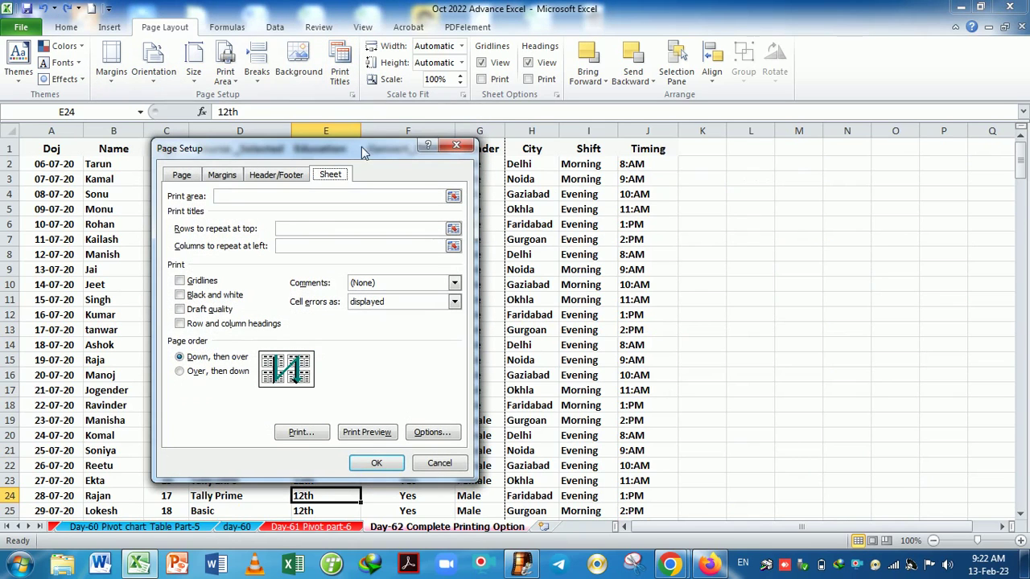
click(465, 150)
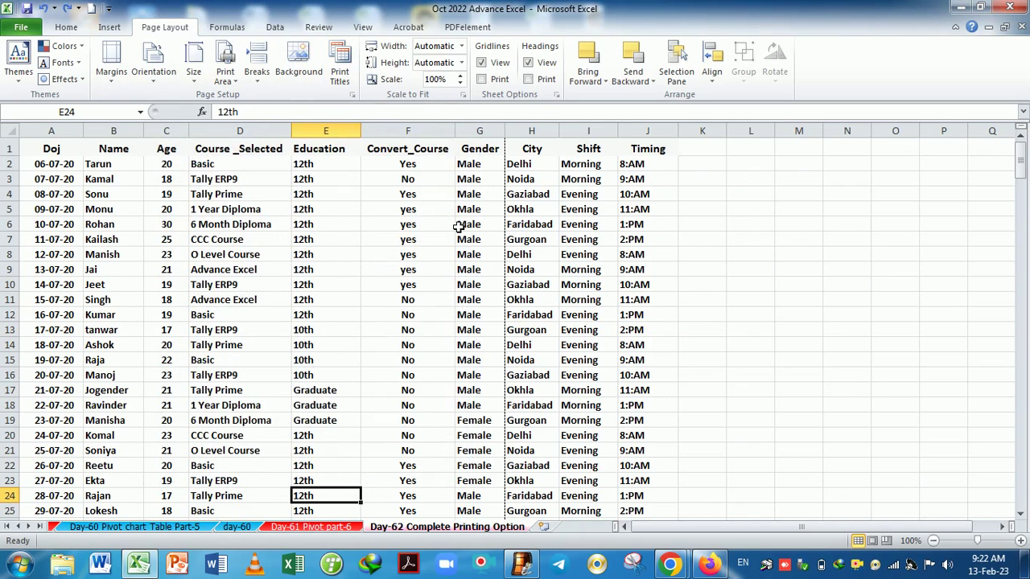
Preview the printout of the active sheet and compare its first two pages.
click(434, 223)
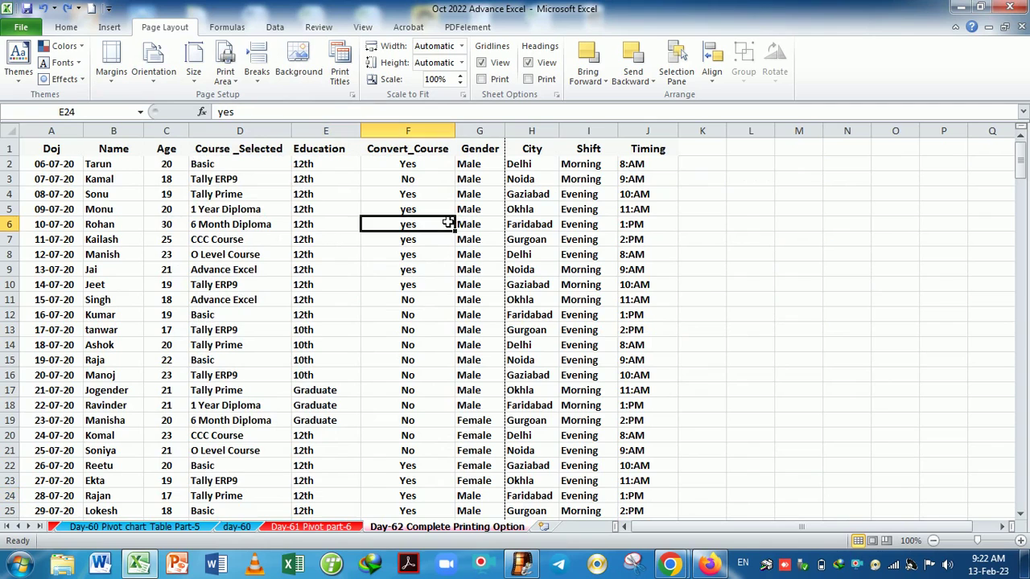
key(ctrl+p)
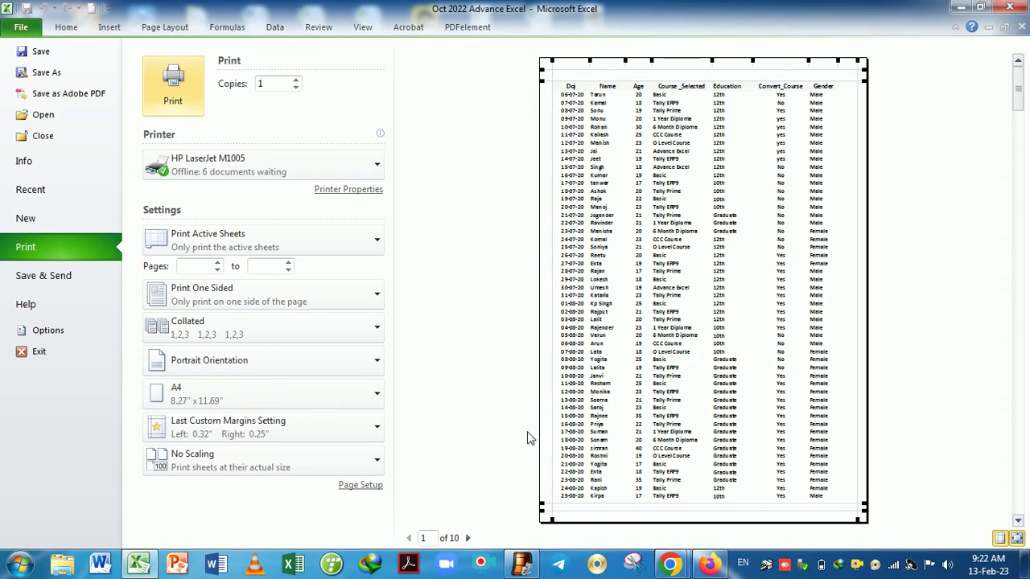
click(470, 539)
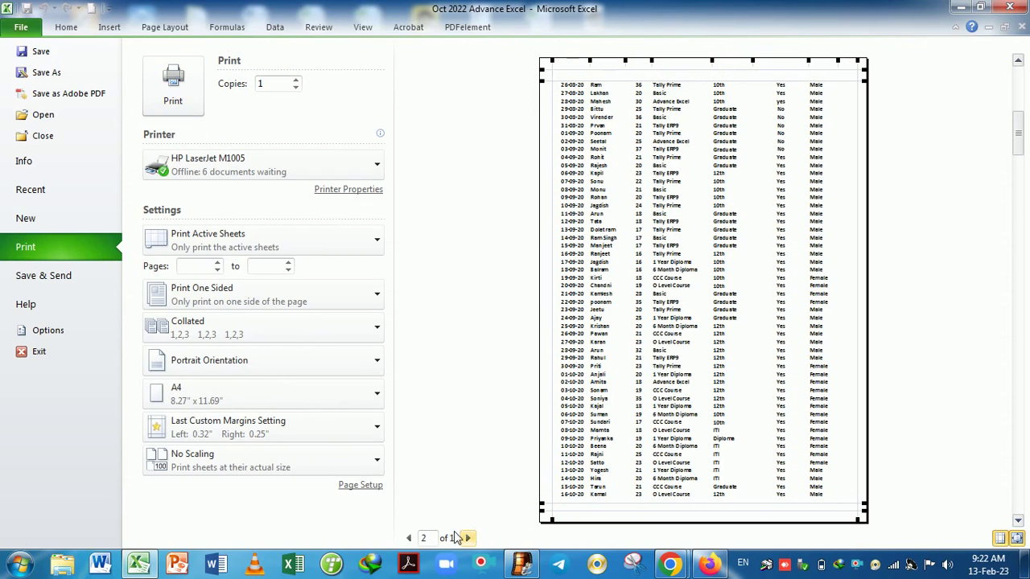
click(408, 538)
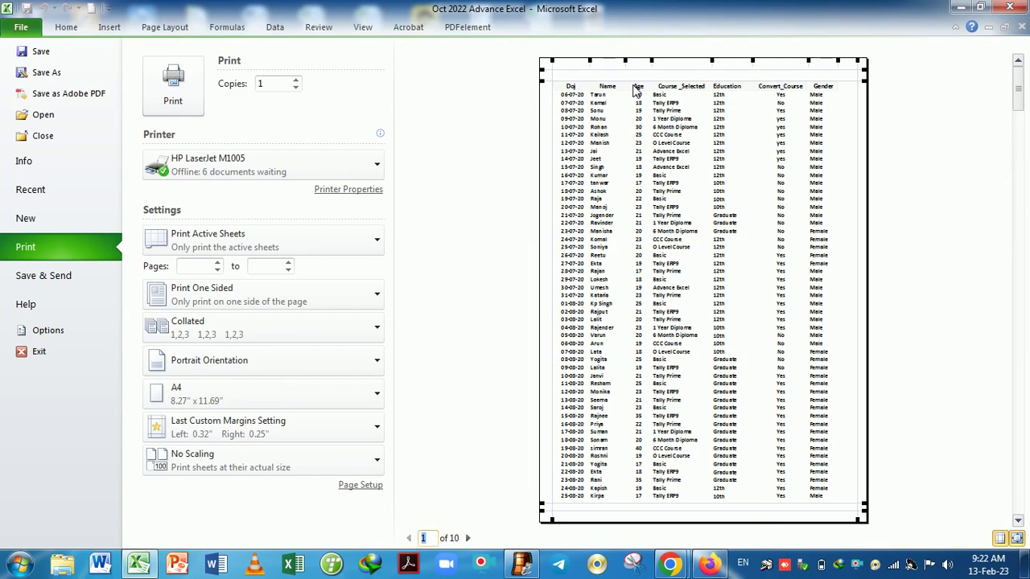
Enlarge the print preview and check pages 1 and 2 for the column heading row, then return to the sheet.
click(1017, 539)
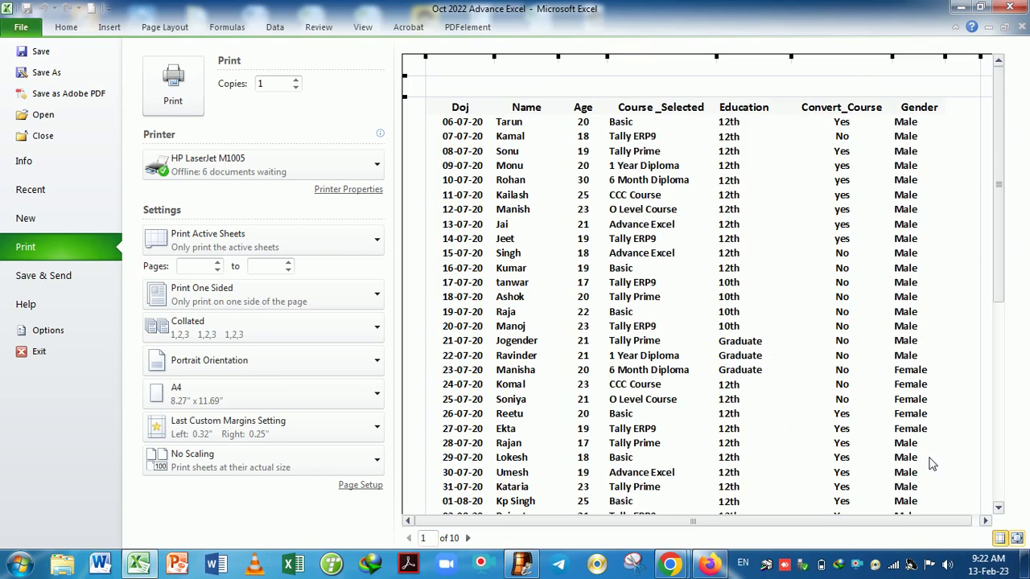
click(1017, 539)
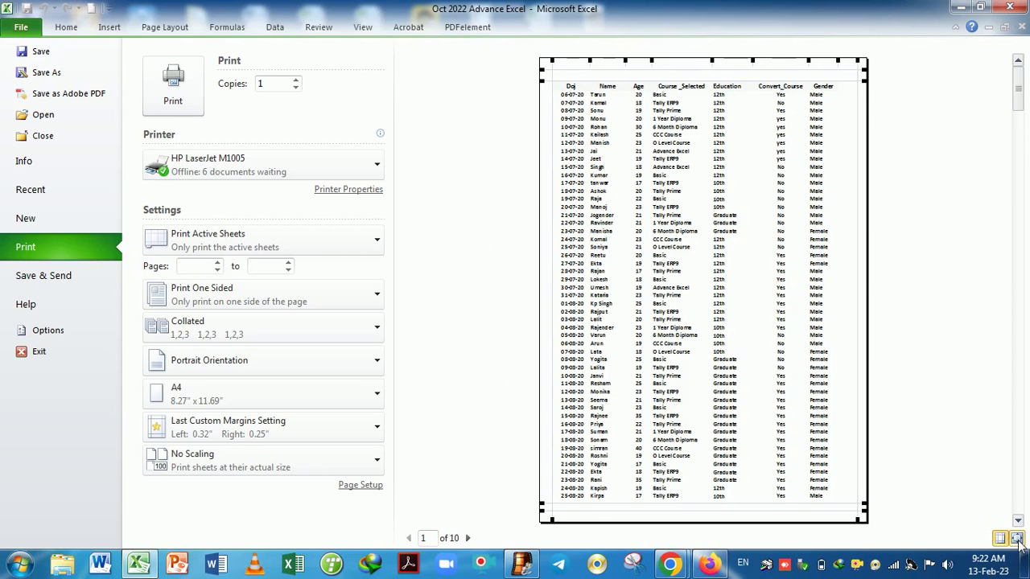
click(1017, 539)
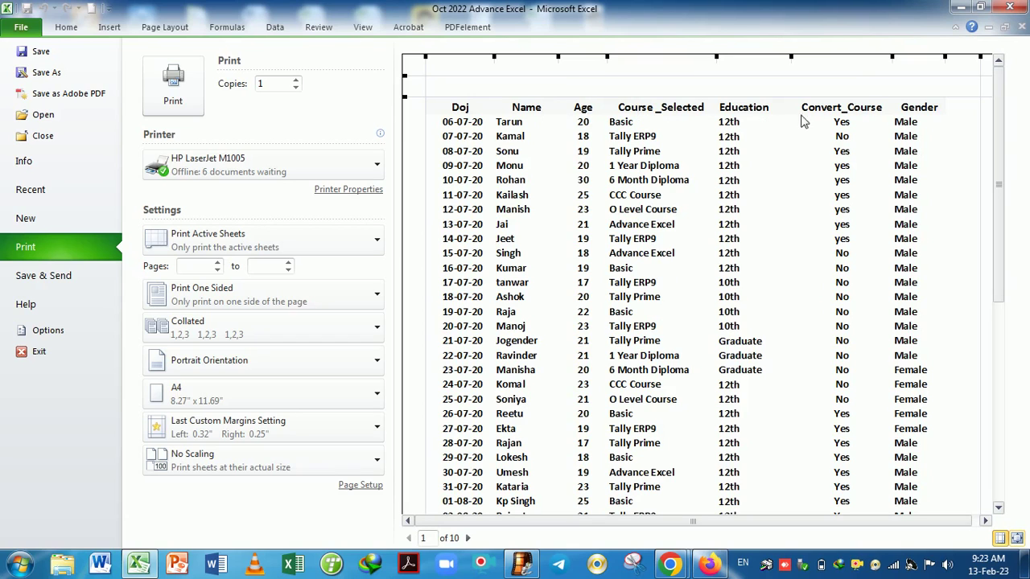
drag(996, 152, 981, 399)
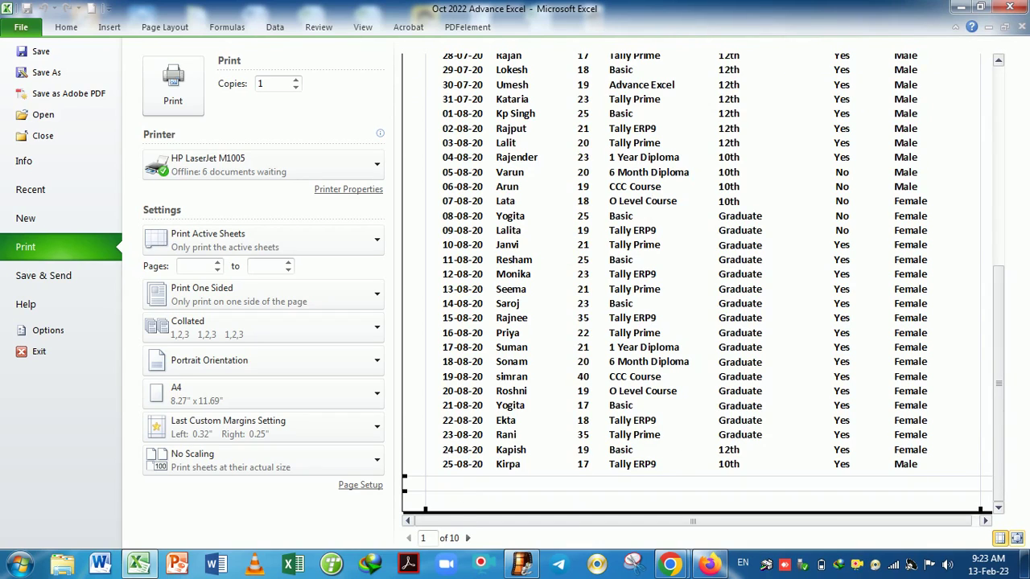
click(468, 537)
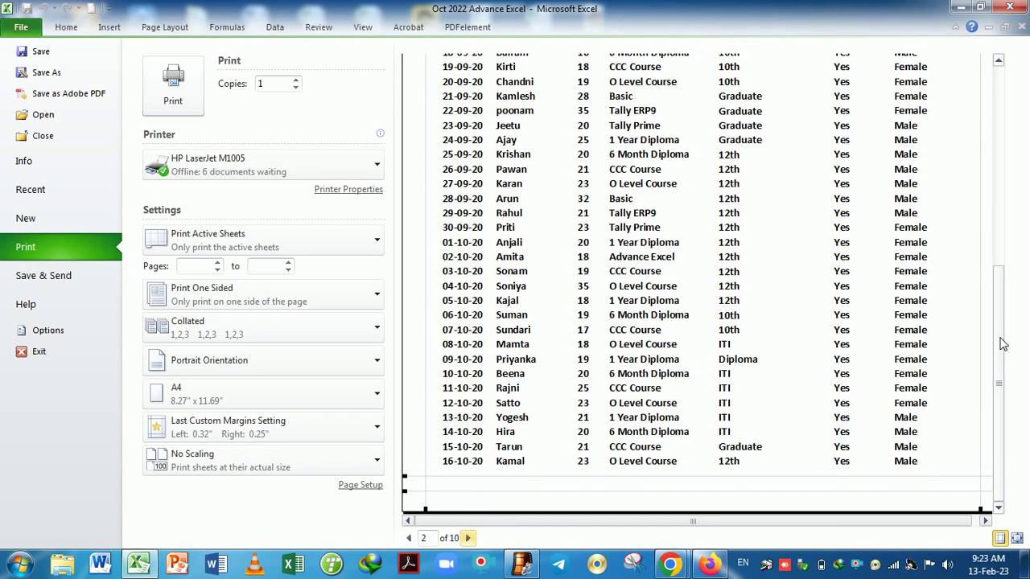
drag(1002, 345, 1022, 131)
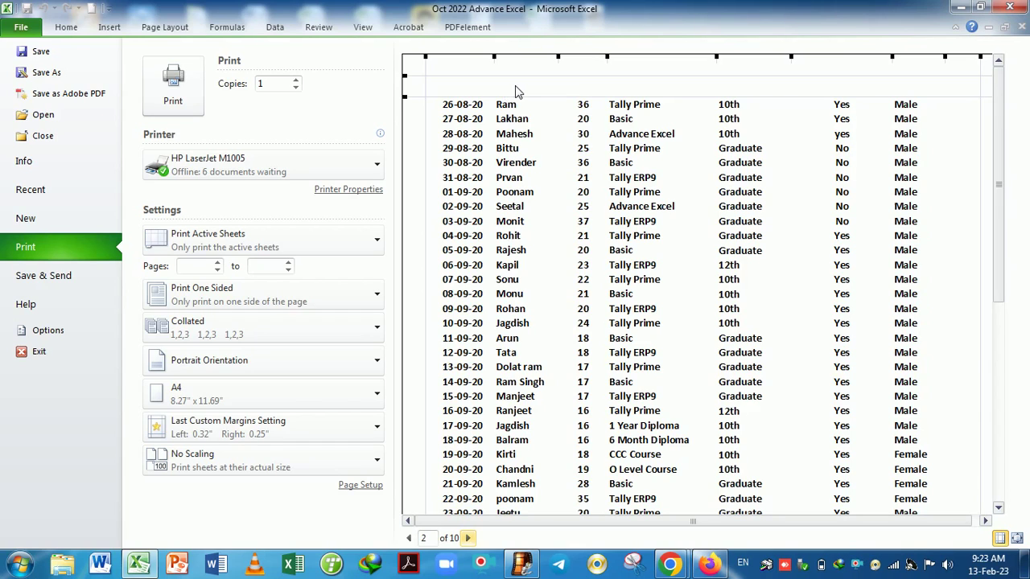
click(408, 539)
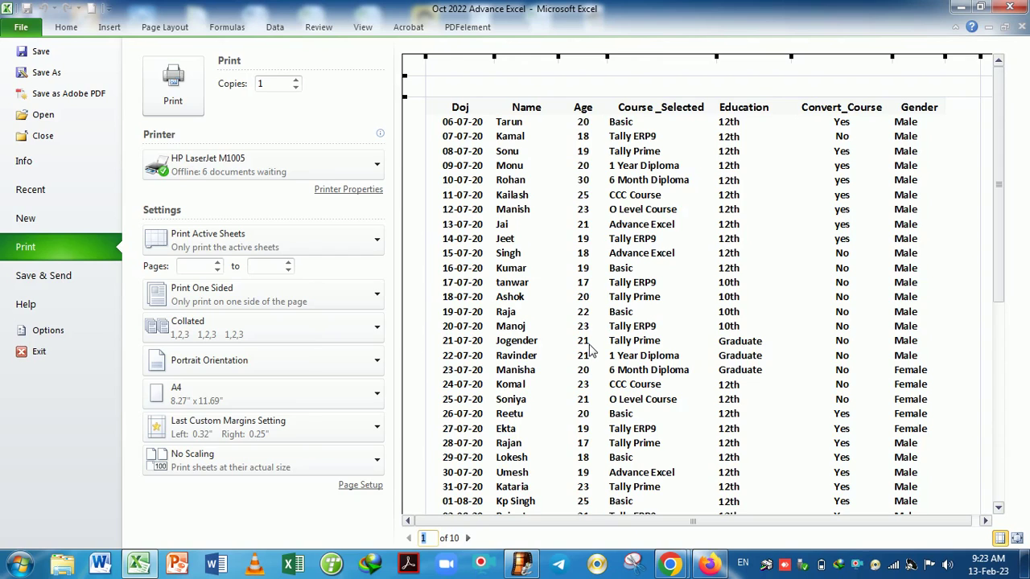
key(Escape)
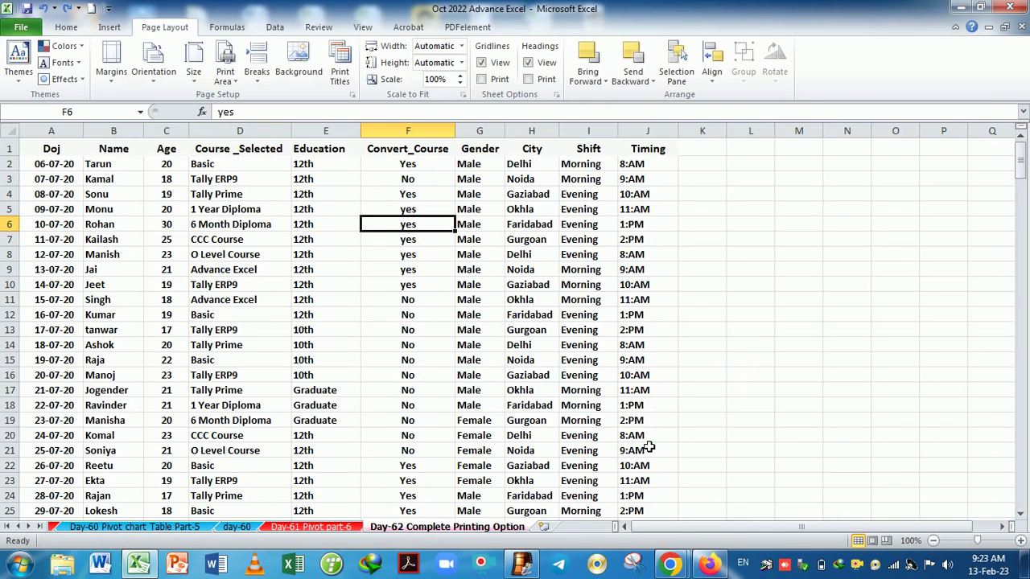
Set row 1 ($1:$1) as the print title row to repeat at the top of every page.
click(341, 72)
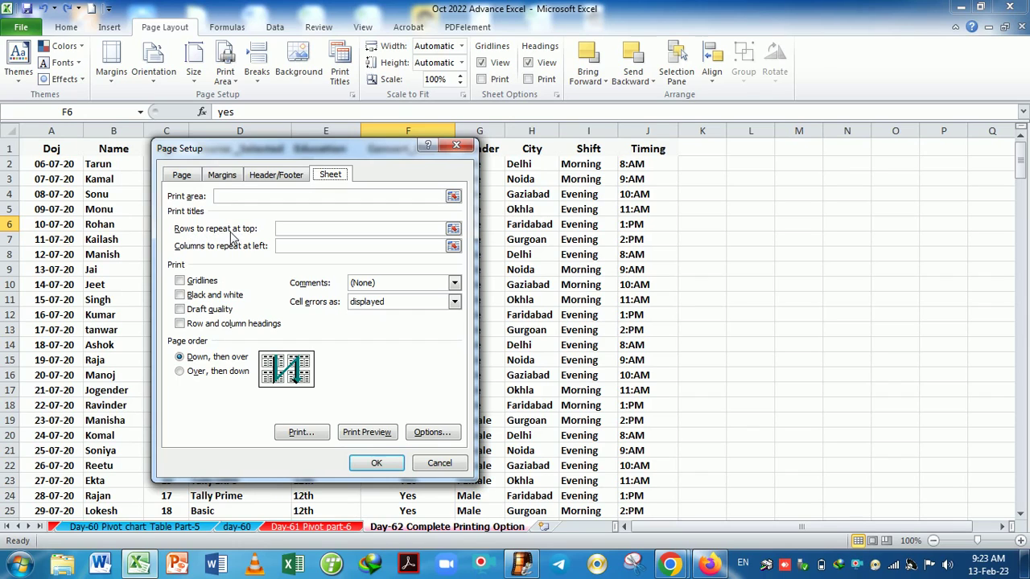
click(321, 229)
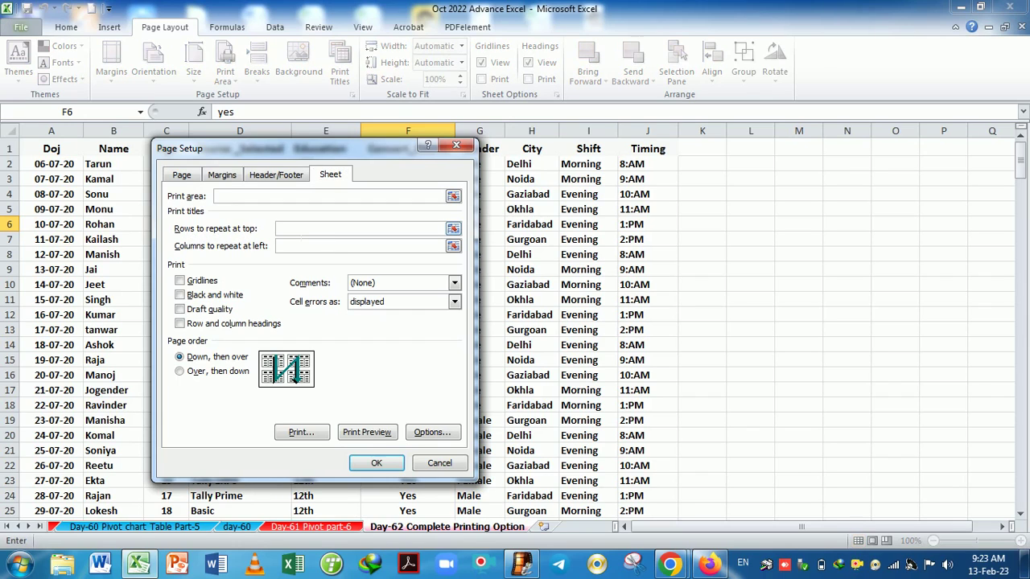
drag(294, 153, 292, 220)
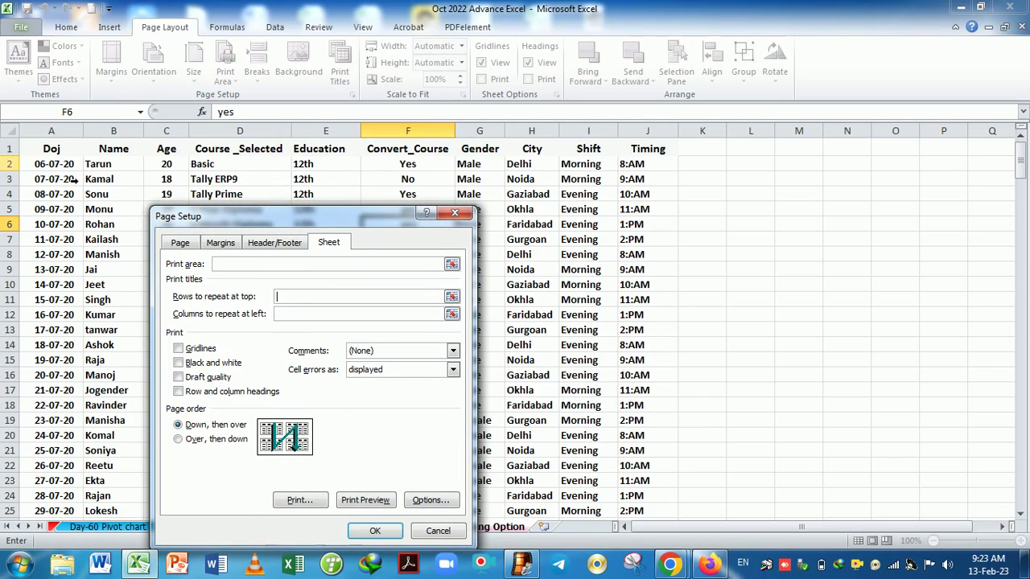
click(15, 149)
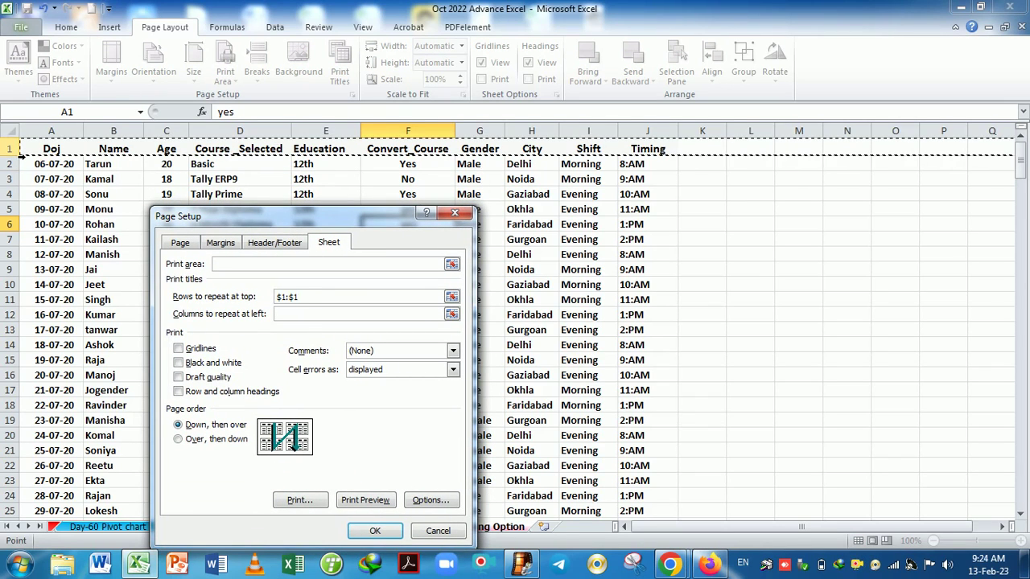
click(20, 155)
drag(18, 157, 24, 178)
click(17, 155)
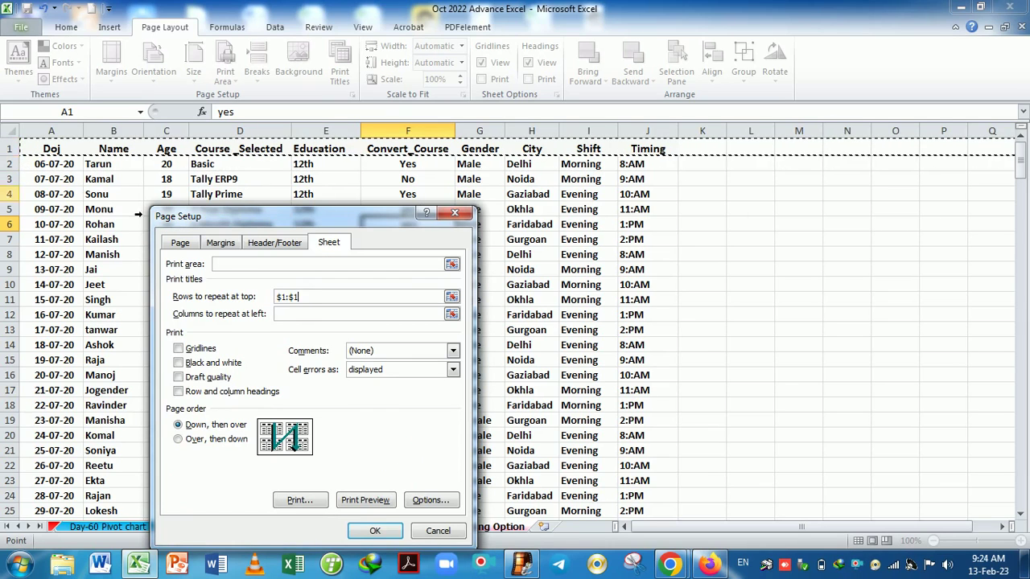
drag(300, 212, 356, 207)
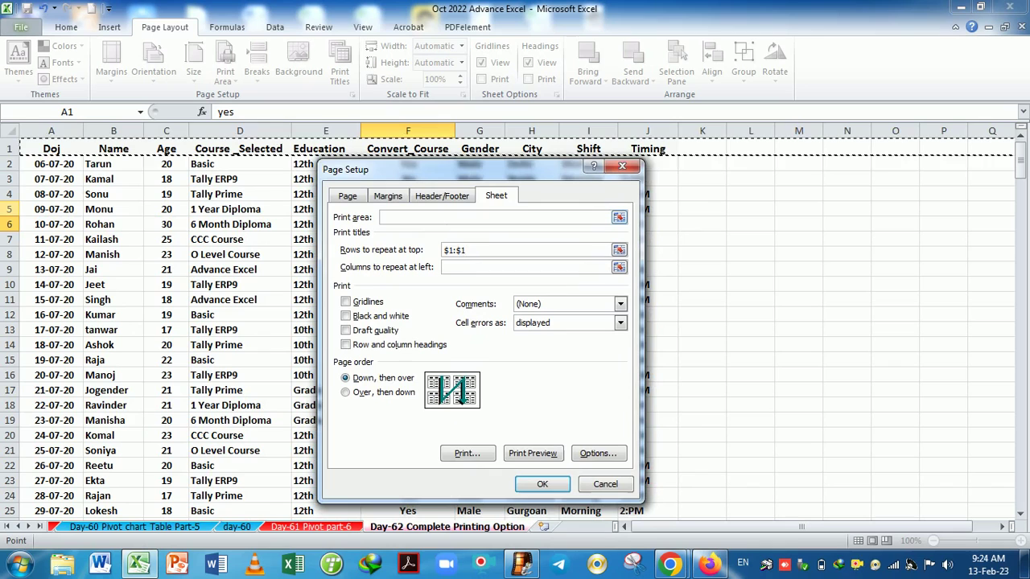
click(543, 483)
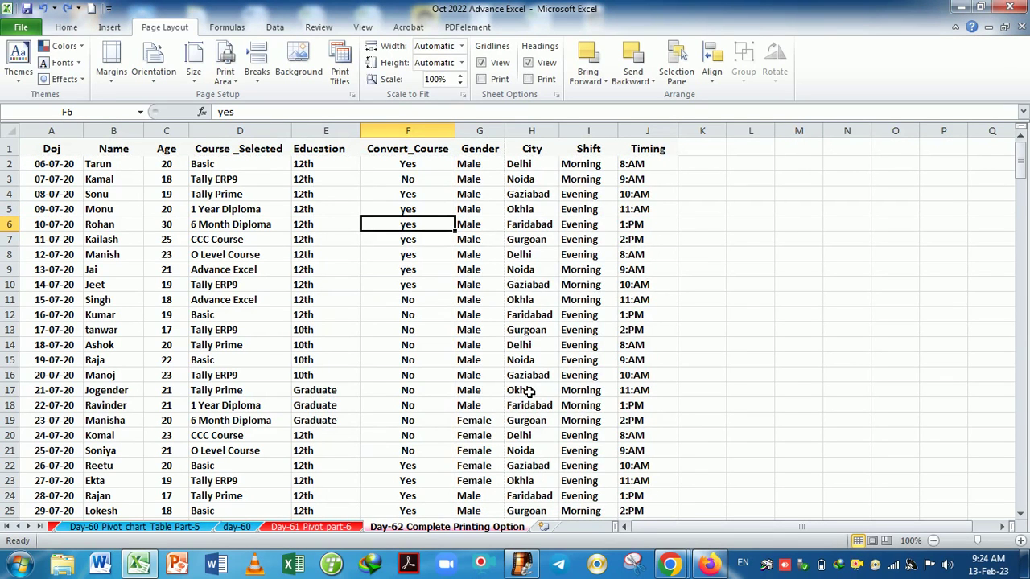
Preview the printout again and check the heading row on pages 1 to 4.
key(ctrl+p)
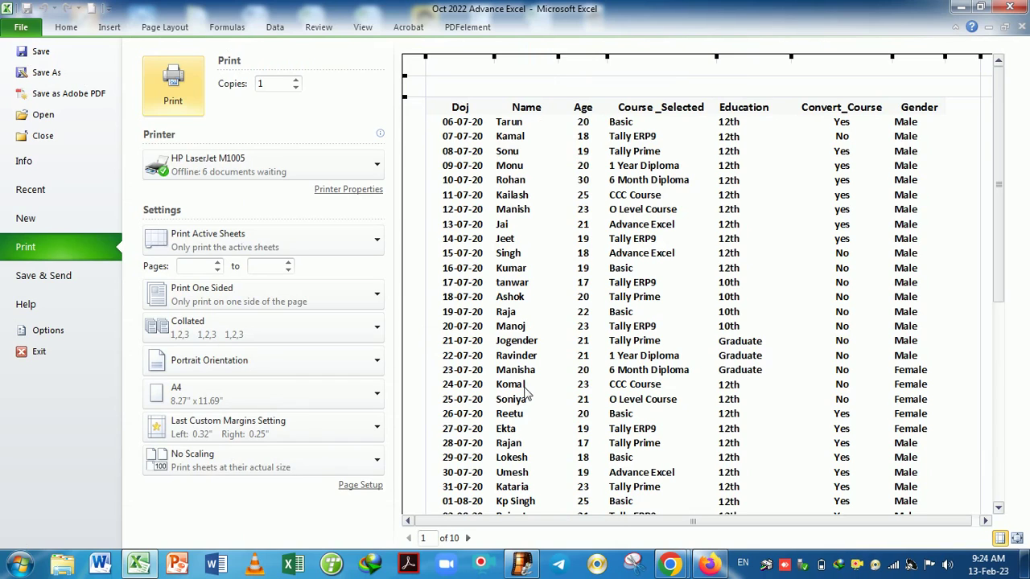
click(468, 538)
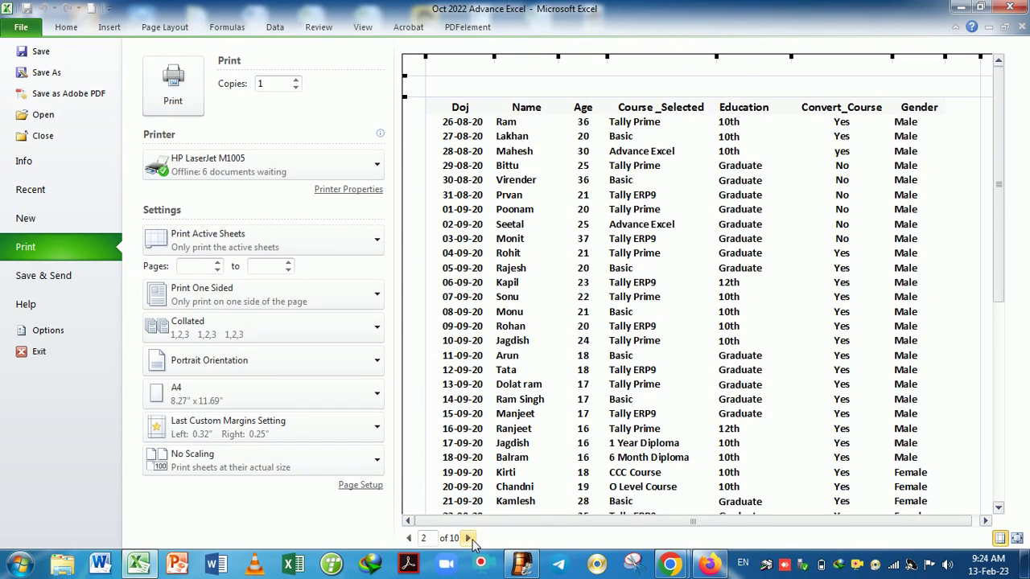
click(469, 538)
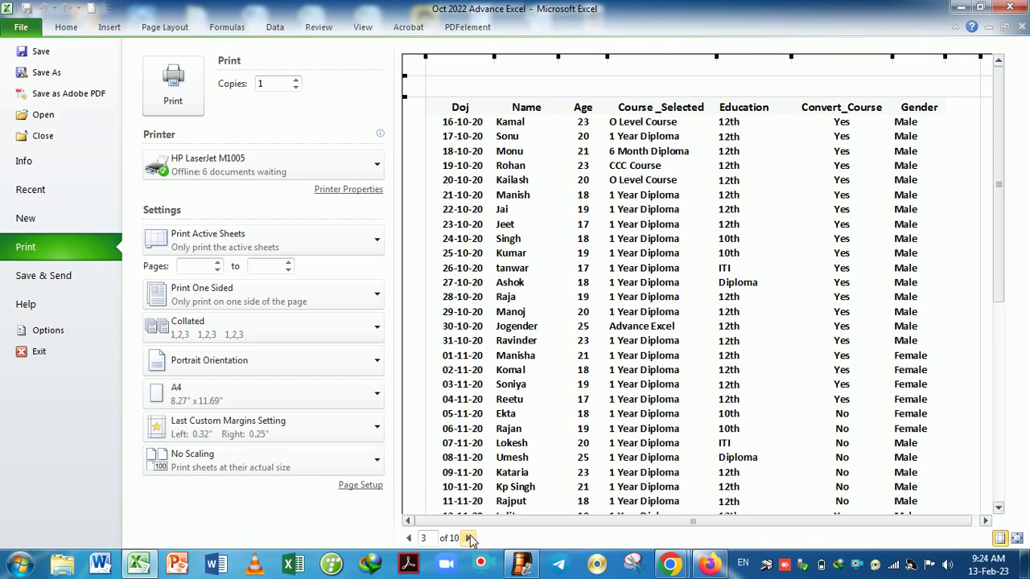
click(469, 538)
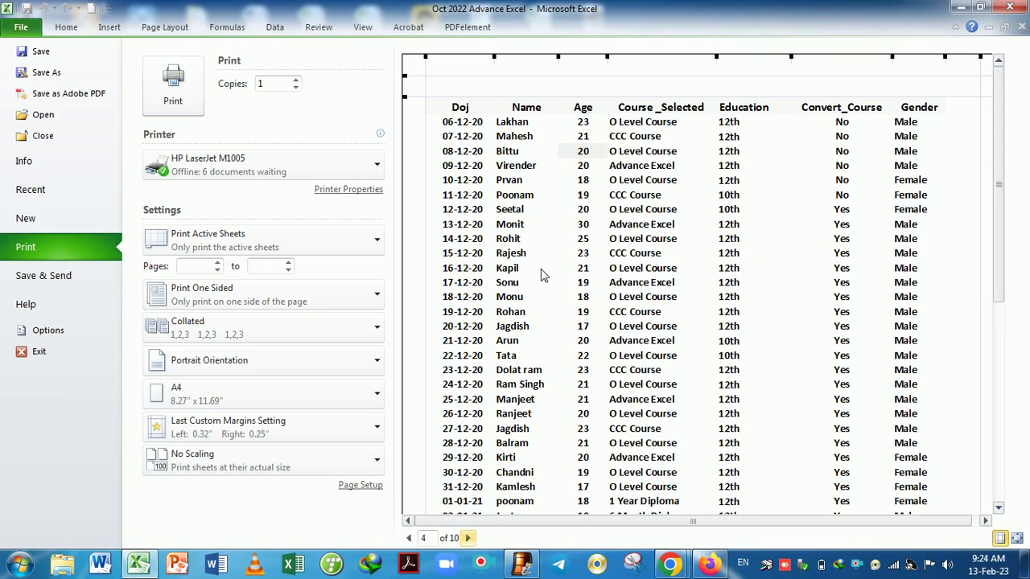
Check the heading row on page 5 of the print preview, then recheck page 1 and return to the sheet.
click(469, 539)
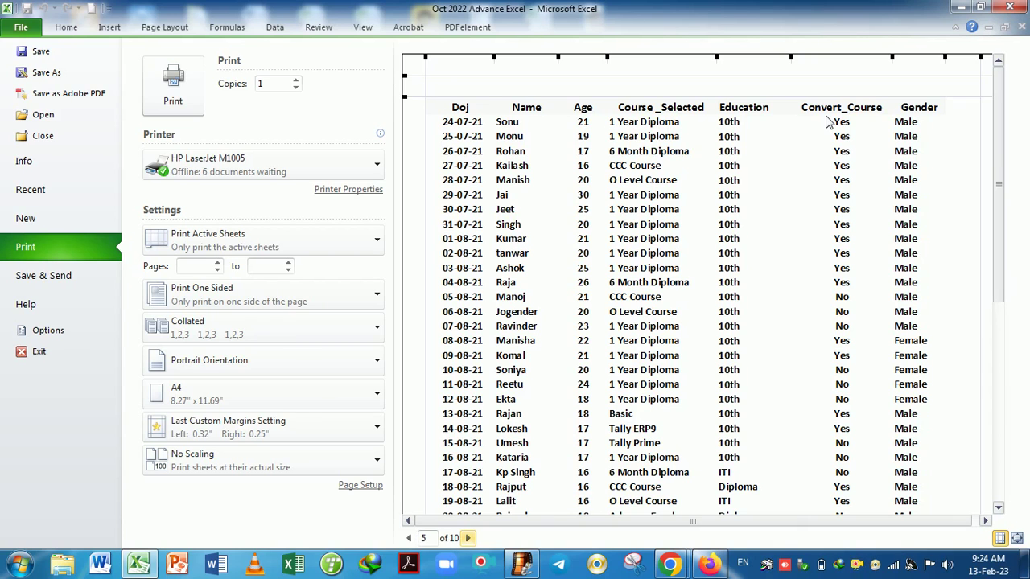
key(Escape)
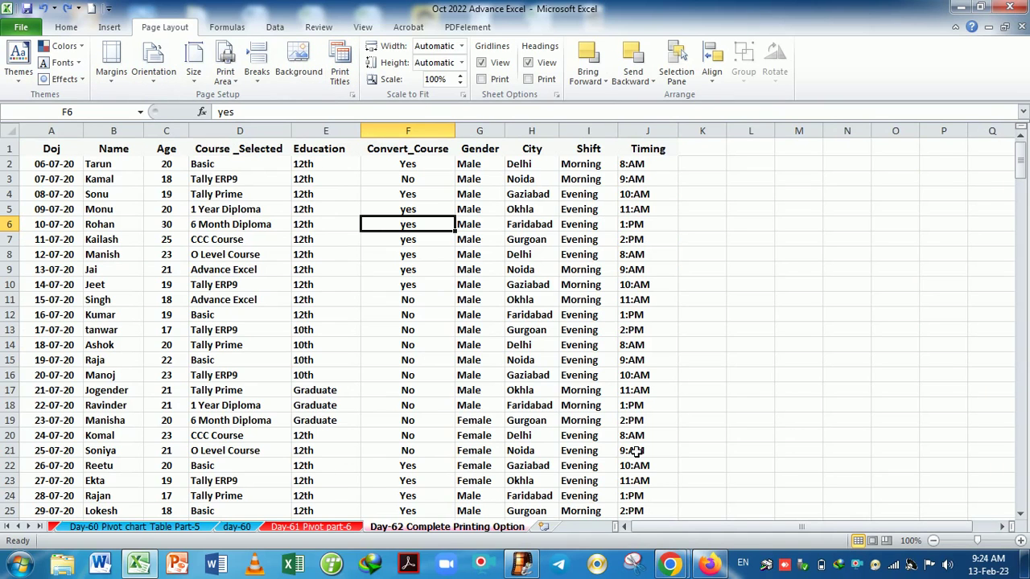
key(ctrl+p)
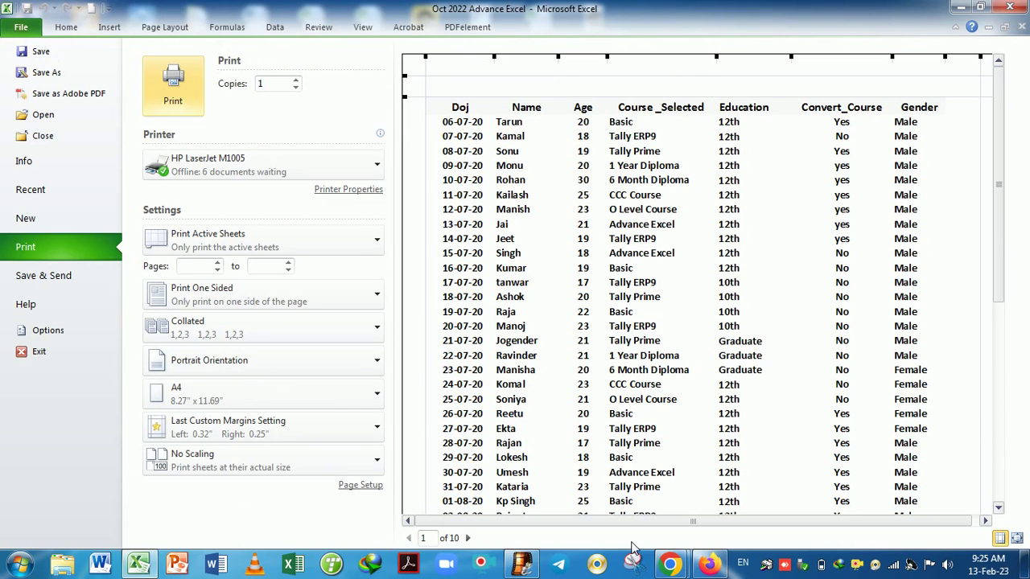
key(Escape)
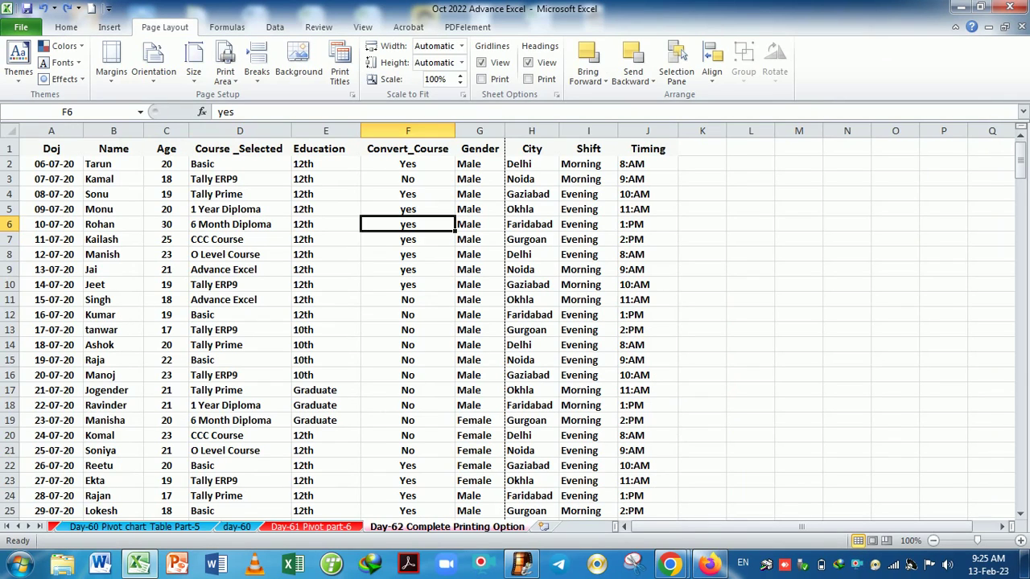
Insert a blank column before the Doj column and enter the heading "Sr.No" in A1.
click(51, 131)
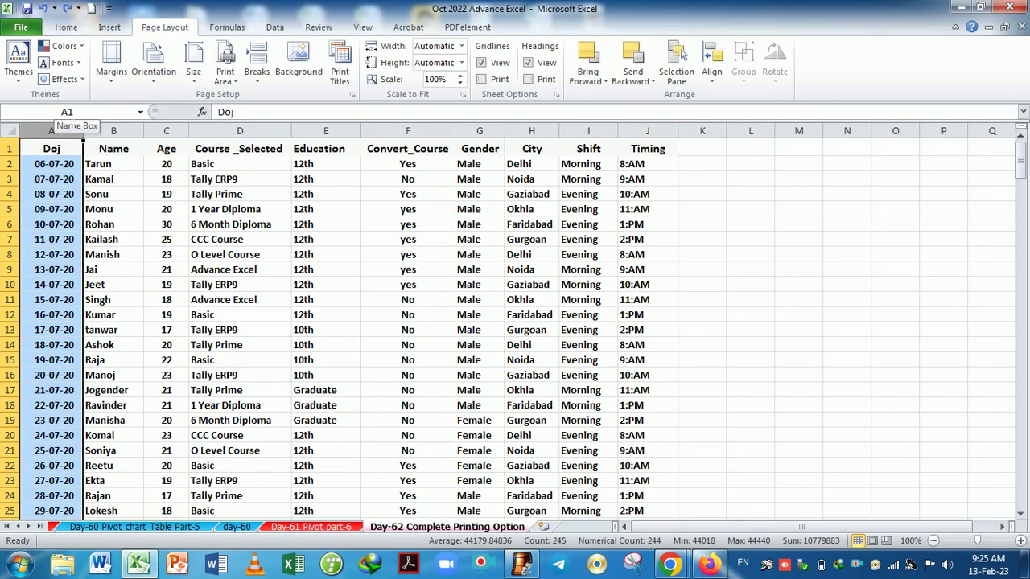
key(ctrl+shift+plus)
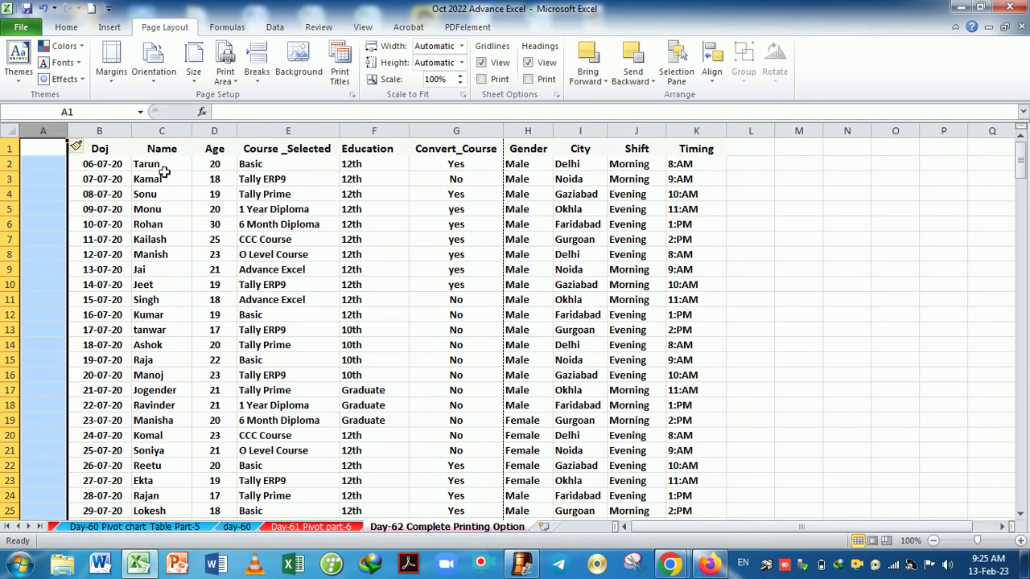
click(112, 184)
click(61, 145)
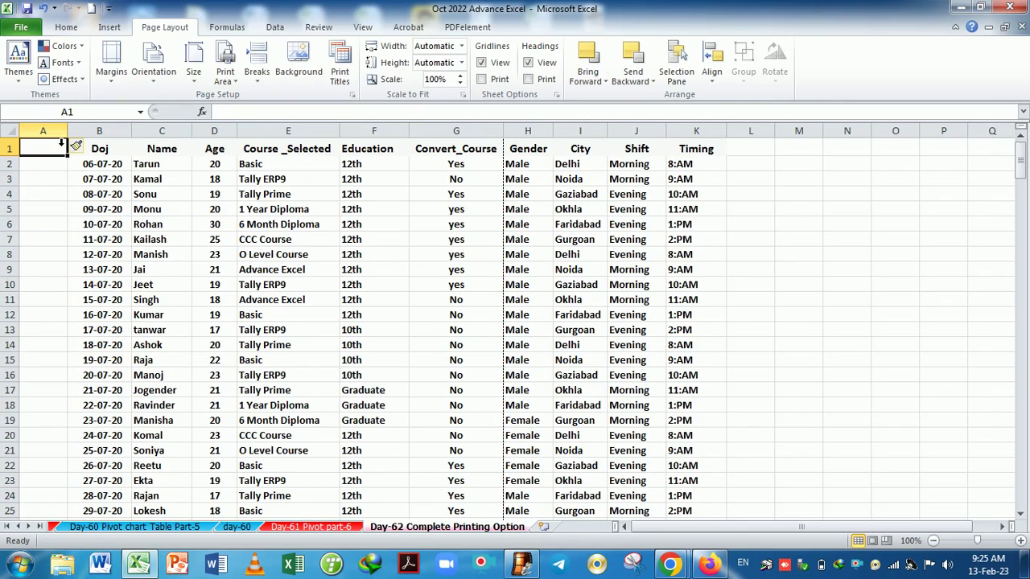
text(Sr.No)
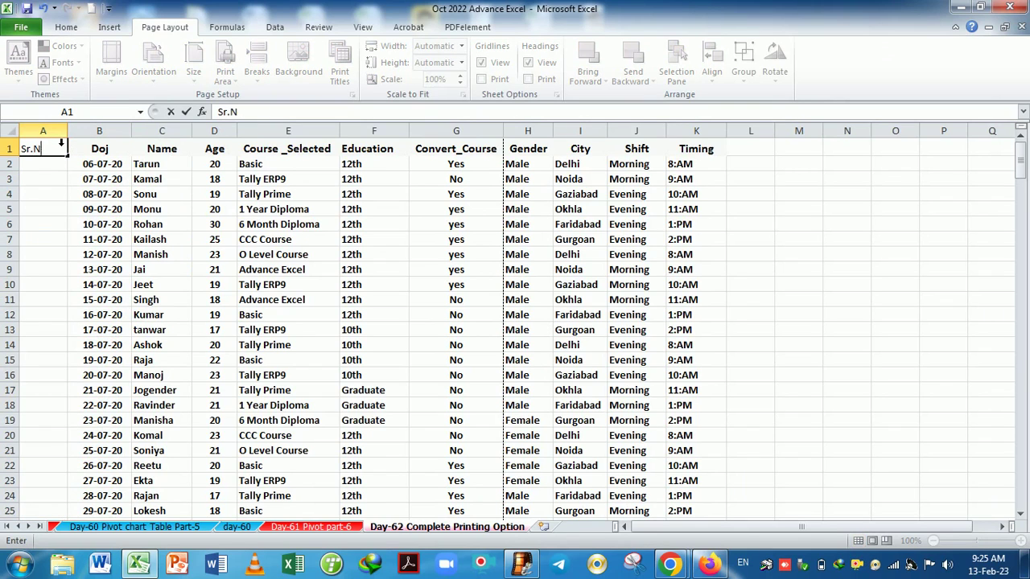
key(Return)
Enter 1 and 2 in A2:A3 and fill the serial number series down to the last data row.
text(1)
key(Return)
text(2)
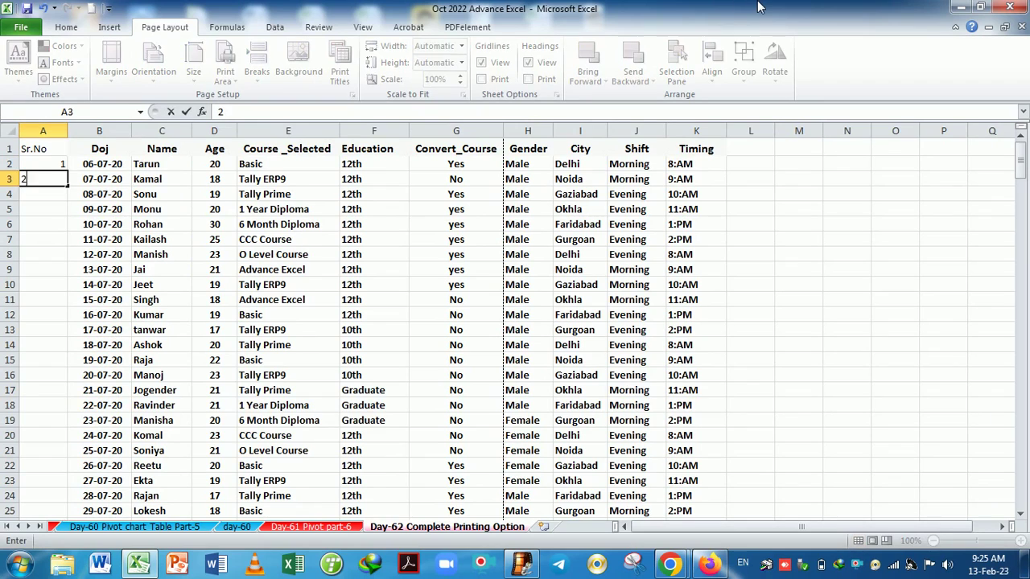
key(Return)
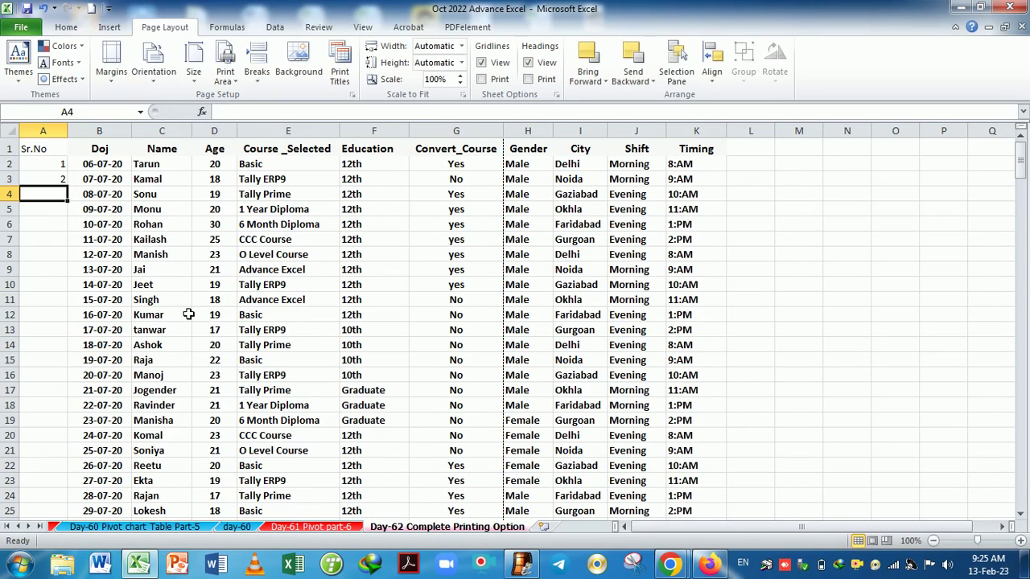
drag(62, 165, 66, 181)
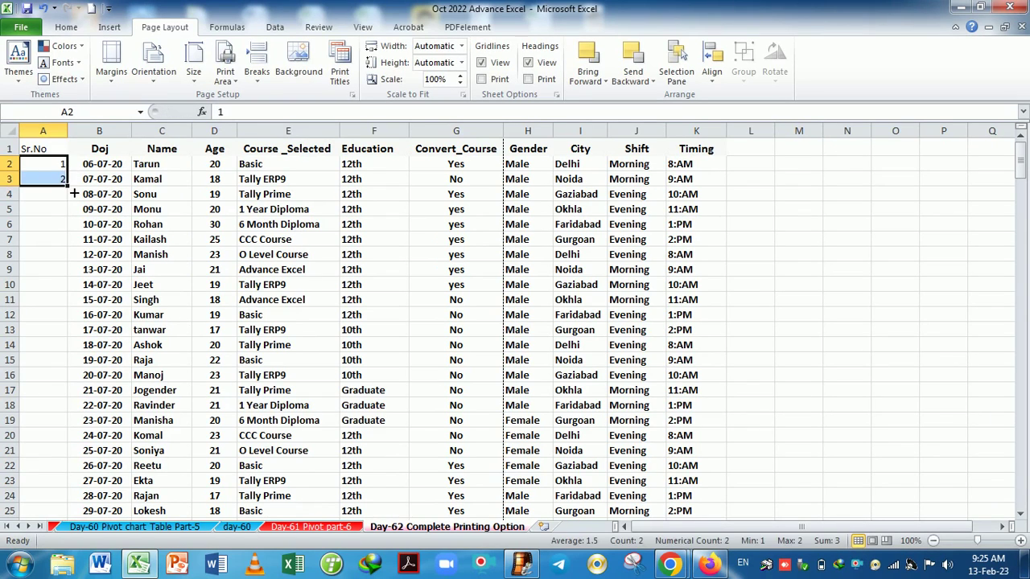
double_click(74, 194)
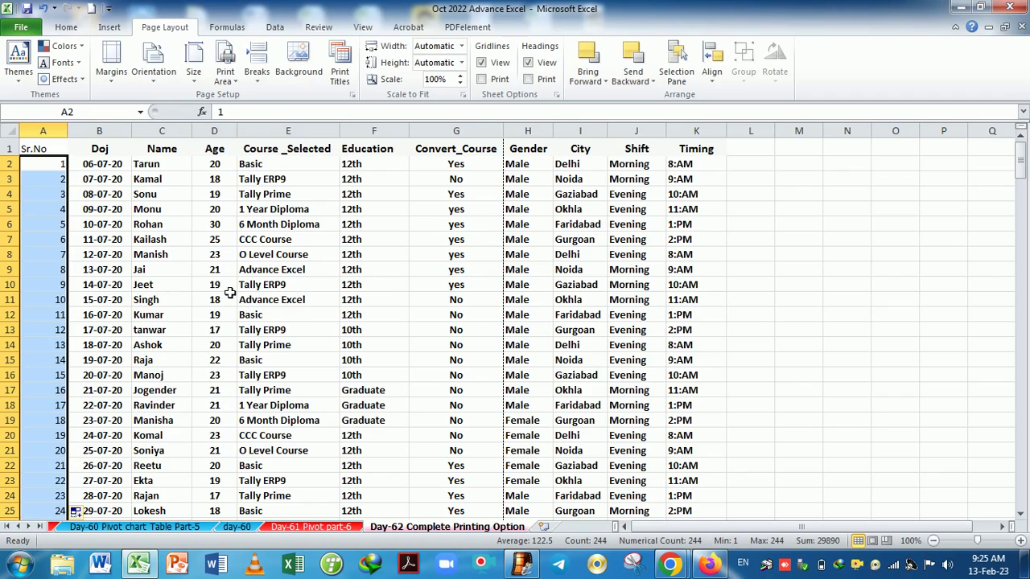
Preview the printout and check the Sr.No column on pages 1 to 6, then return to the sheet.
key(ctrl+p)
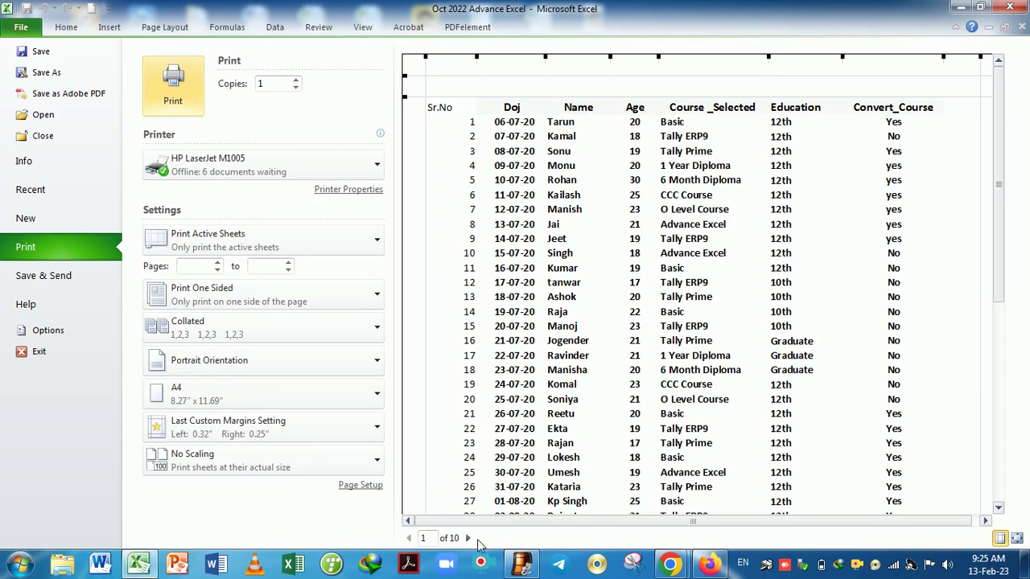
click(469, 539)
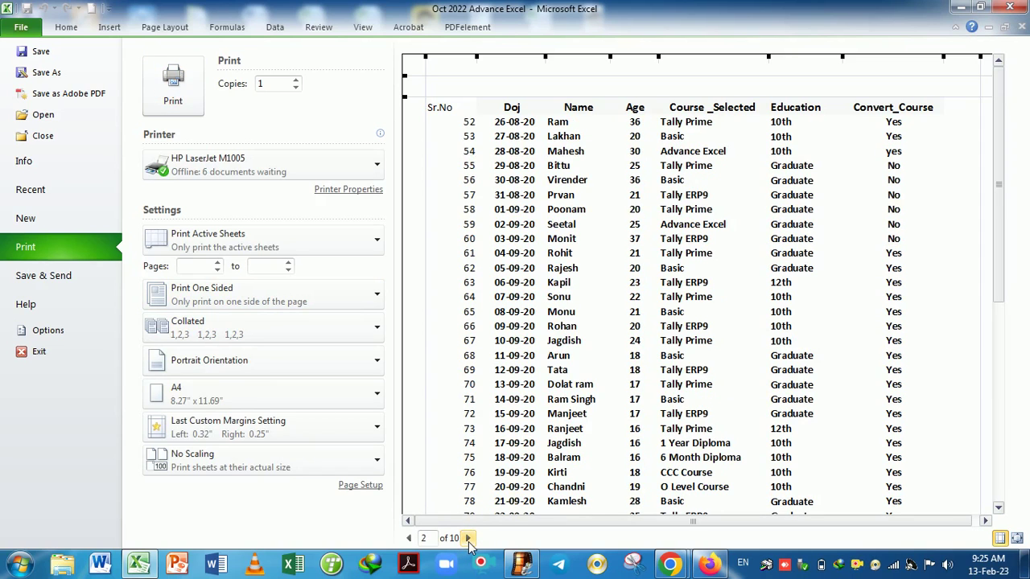
click(468, 539)
click(468, 539)
click(468, 539)
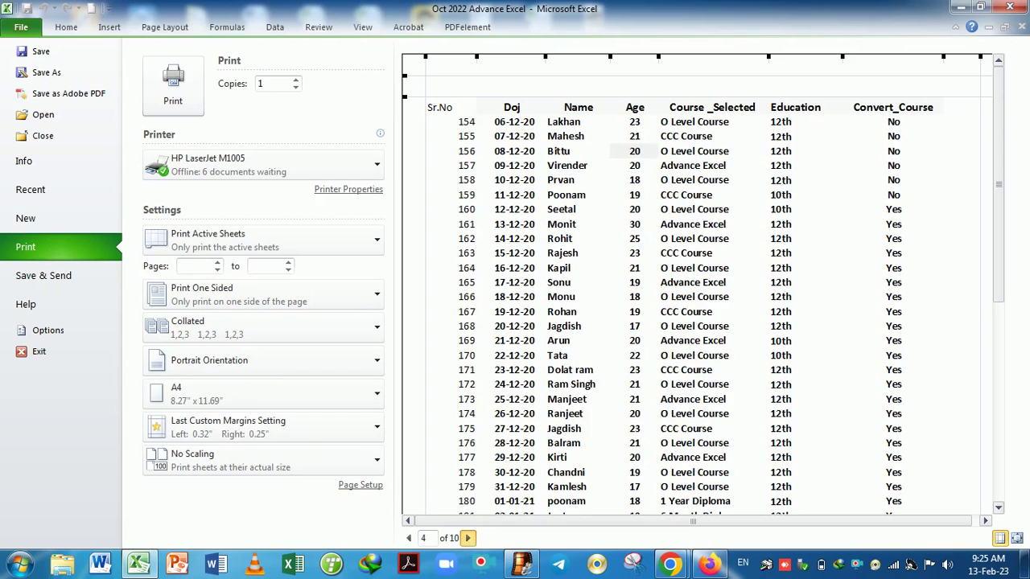
click(469, 539)
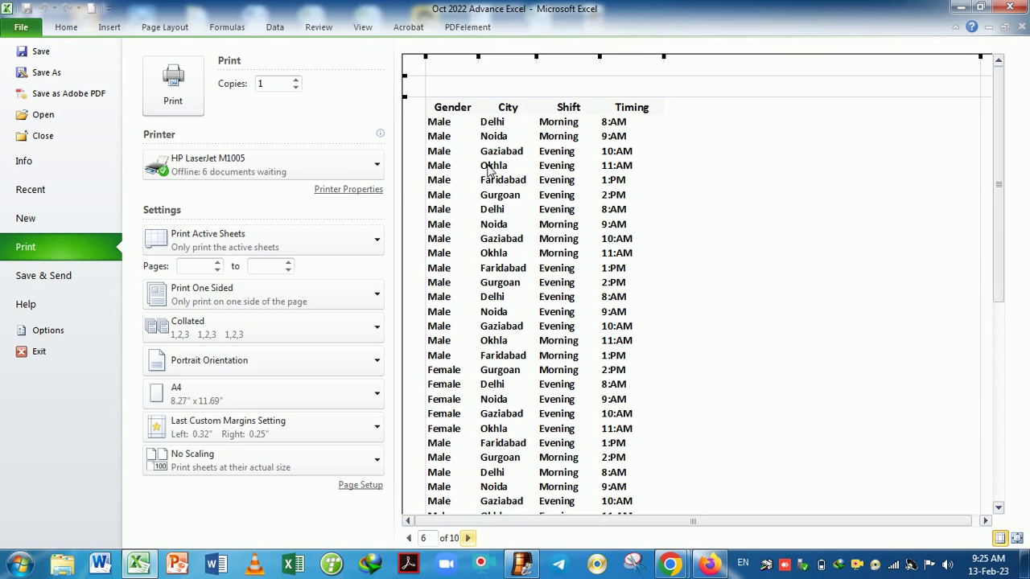
key(Escape)
Examine which columns fall on either side of the vertical page break, comparing Sr.No with the Gender to Timing columns.
drag(547, 254, 554, 270)
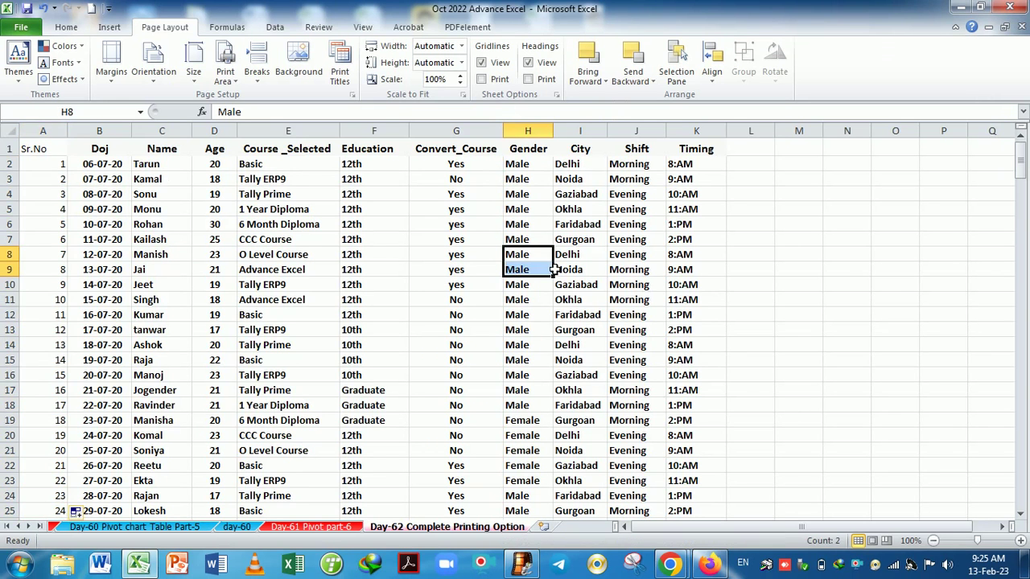
key(ctrl+p)
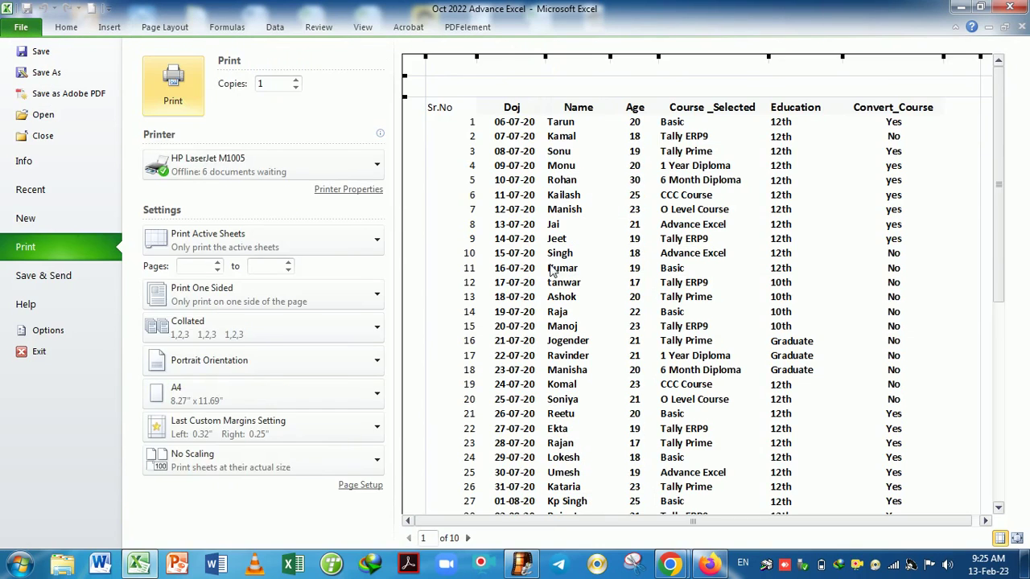
key(Escape)
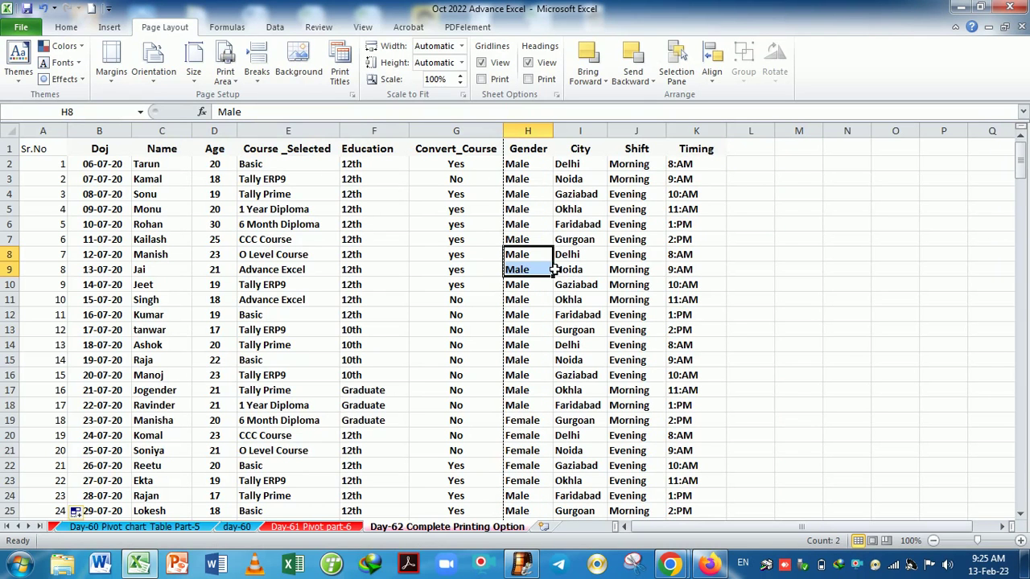
click(504, 132)
drag(406, 155, 433, 394)
scroll(433, 394, up, 20)
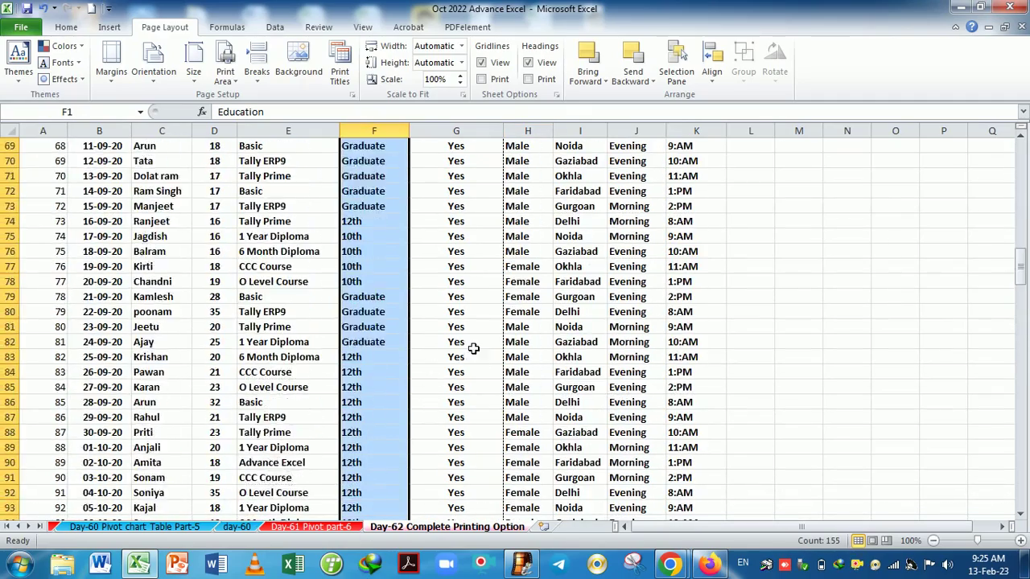
scroll(513, 298, up, 11)
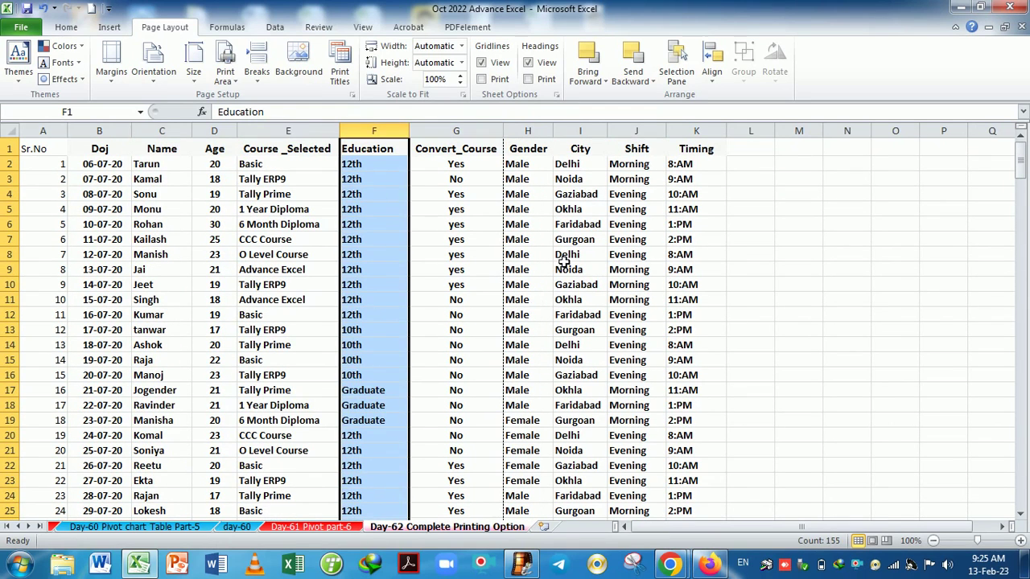
click(541, 166)
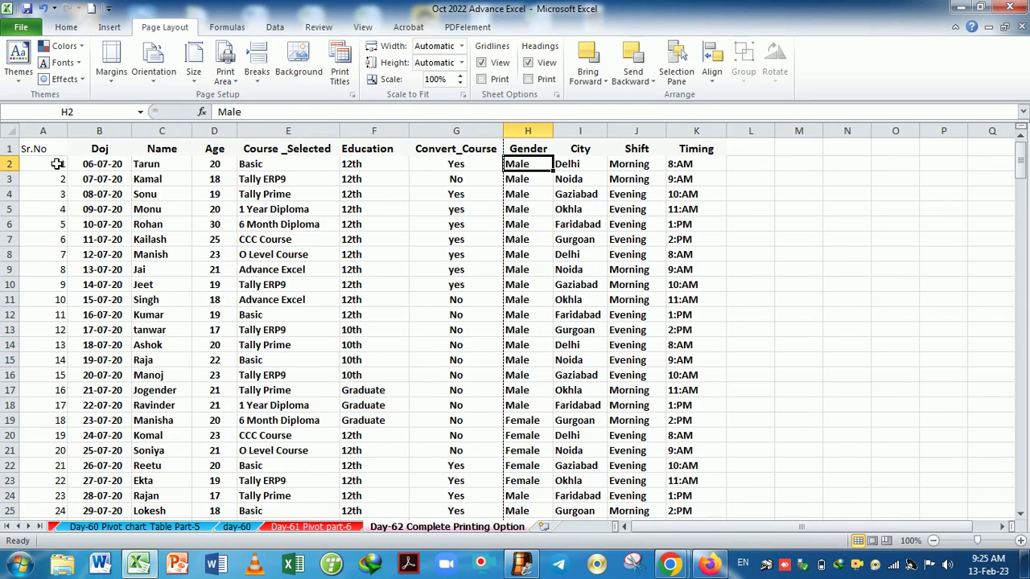
drag(549, 150, 545, 225)
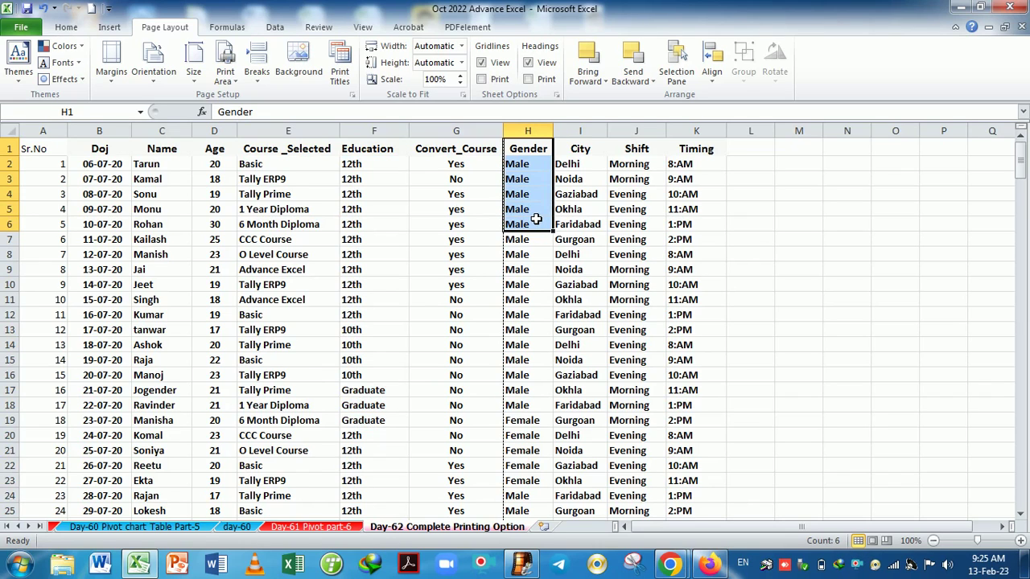
drag(527, 163, 675, 172)
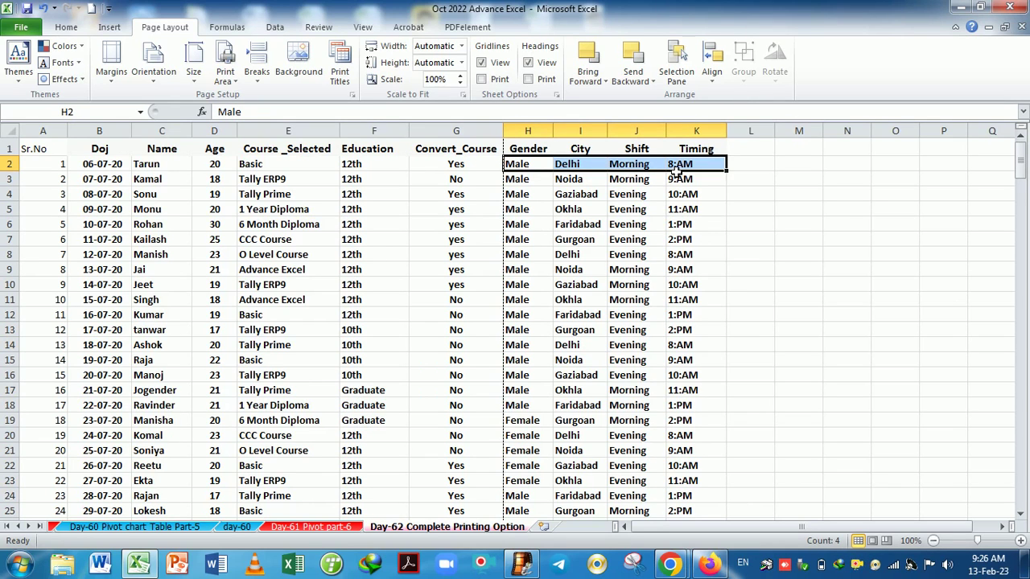
click(635, 258)
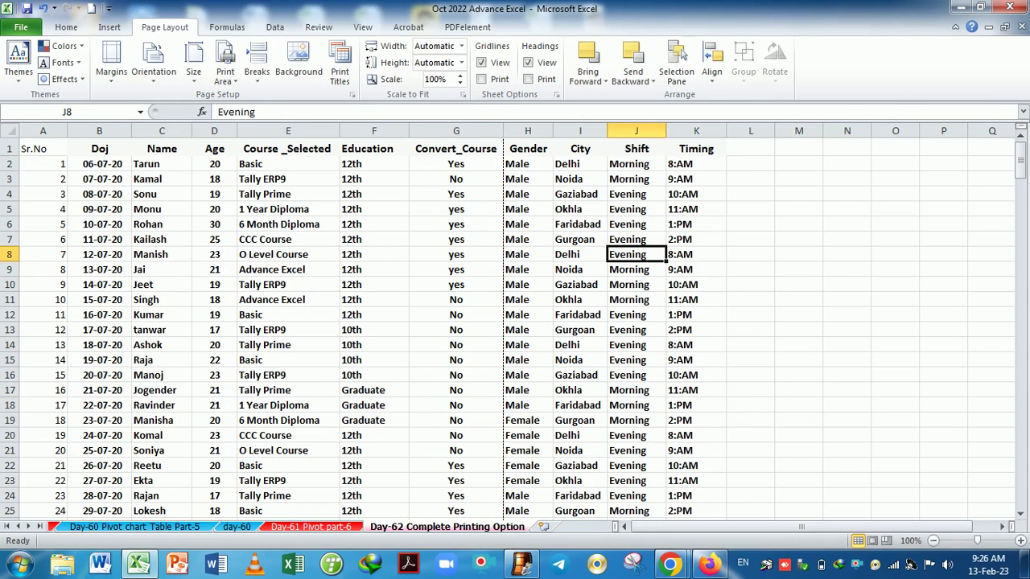
Review the Page, Header/Footer and Sheet settings of the page setup from the print preview, then return to the sheet without changes.
key(ctrl+p)
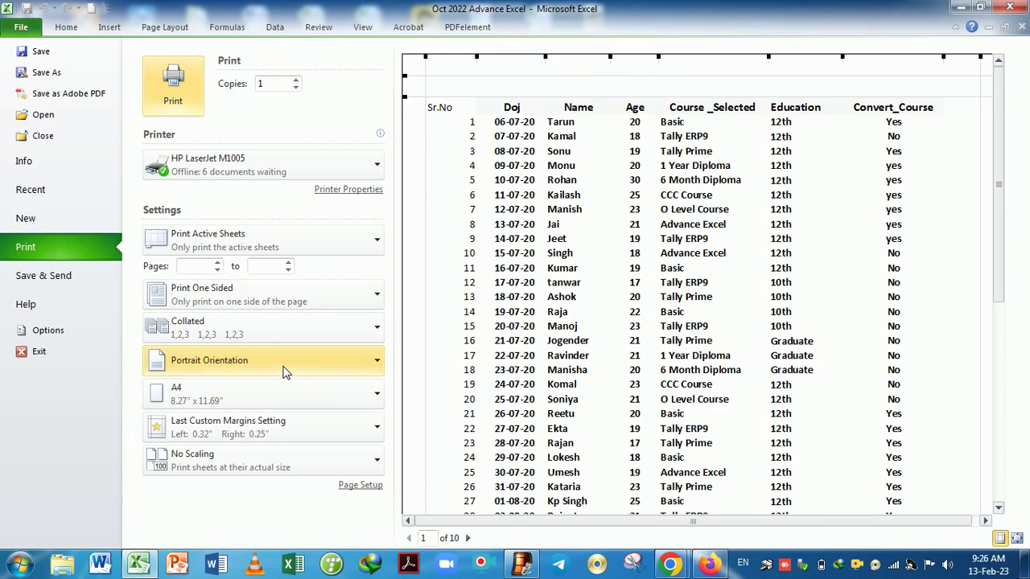
click(359, 488)
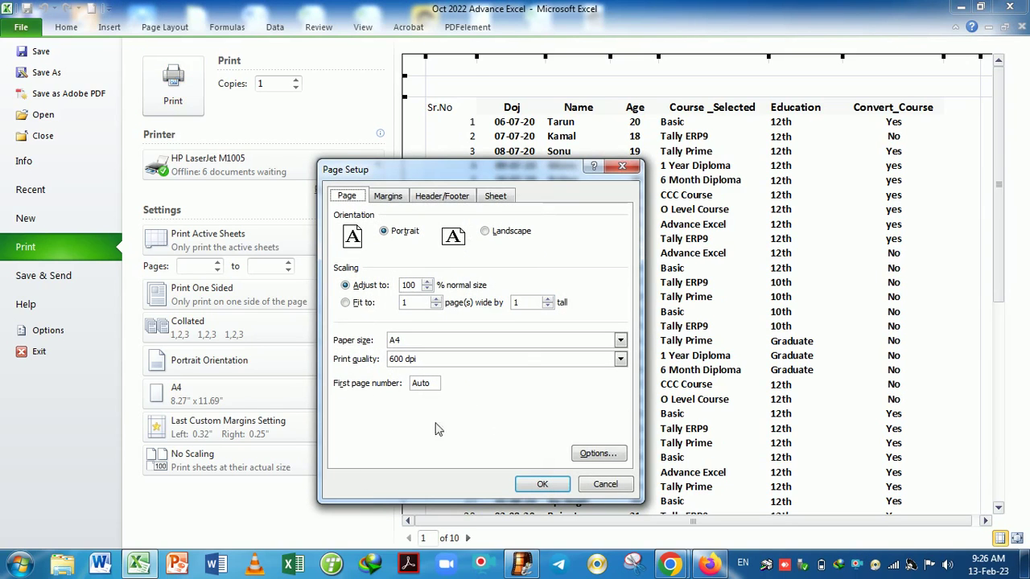
click(444, 197)
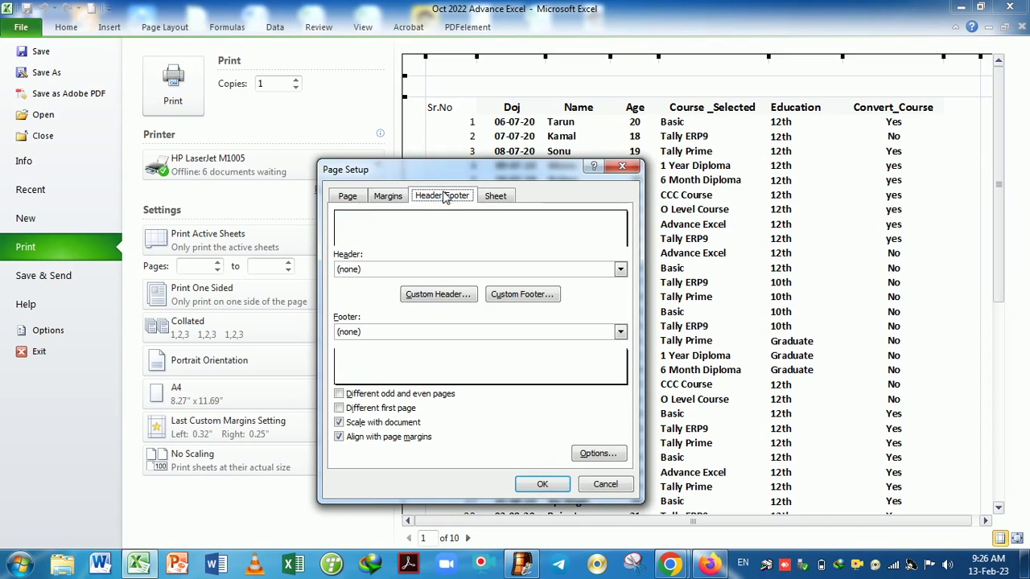
click(497, 201)
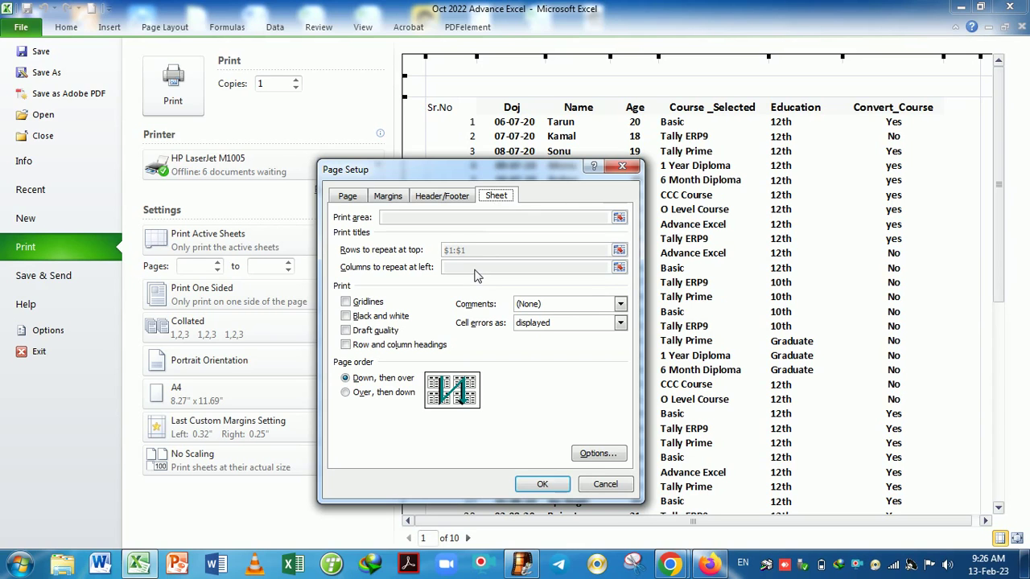
key(Escape)
key(Escape)
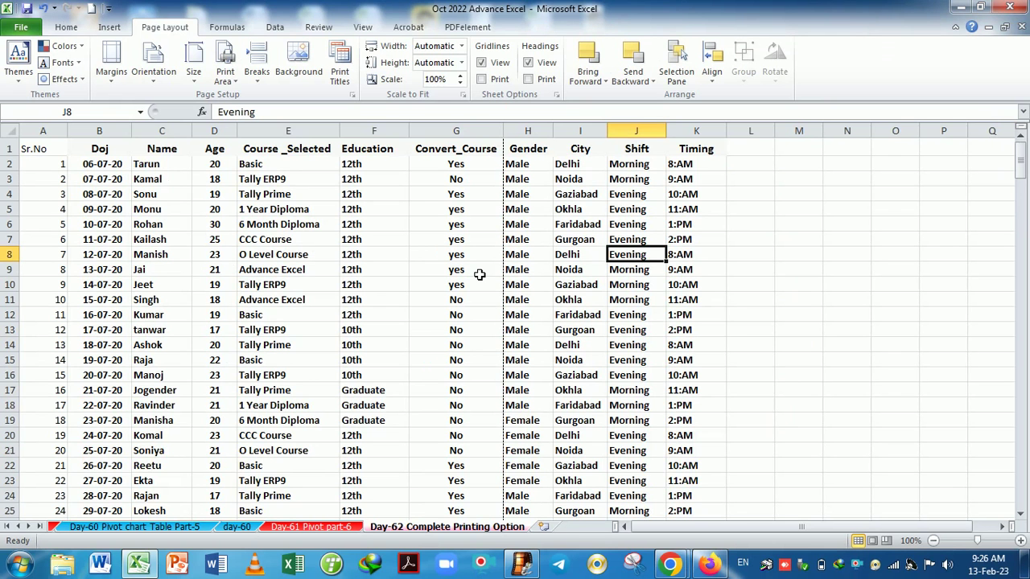
Set column A ($A:$A) as the print title column to repeat at the left of every page.
click(339, 73)
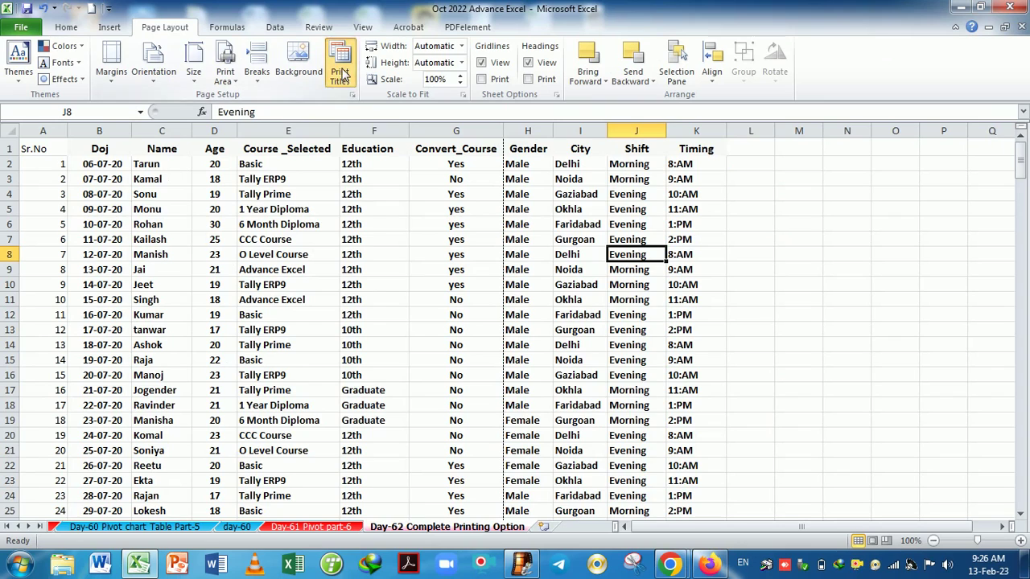
click(483, 267)
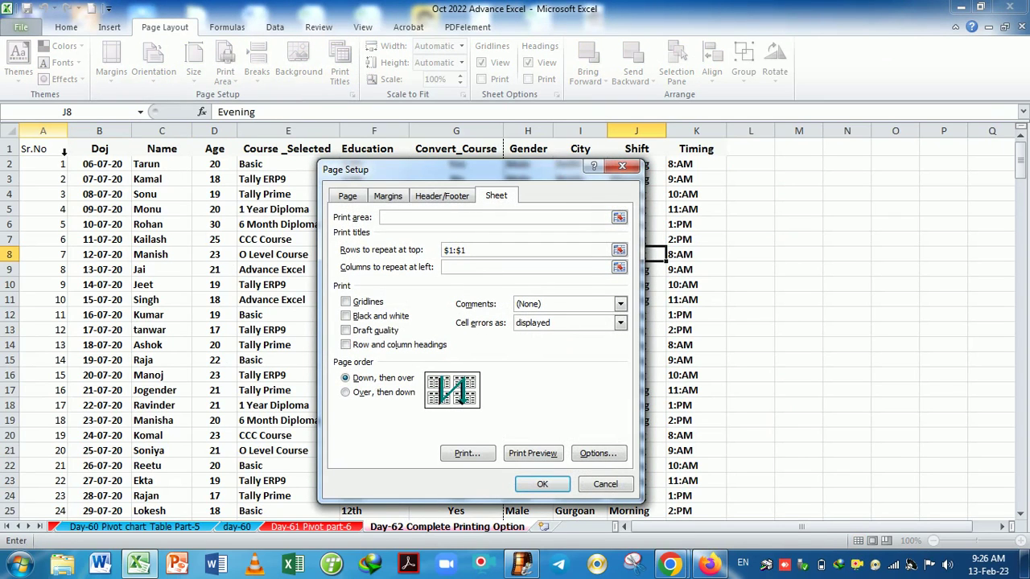
drag(64, 151, 157, 155)
click(63, 150)
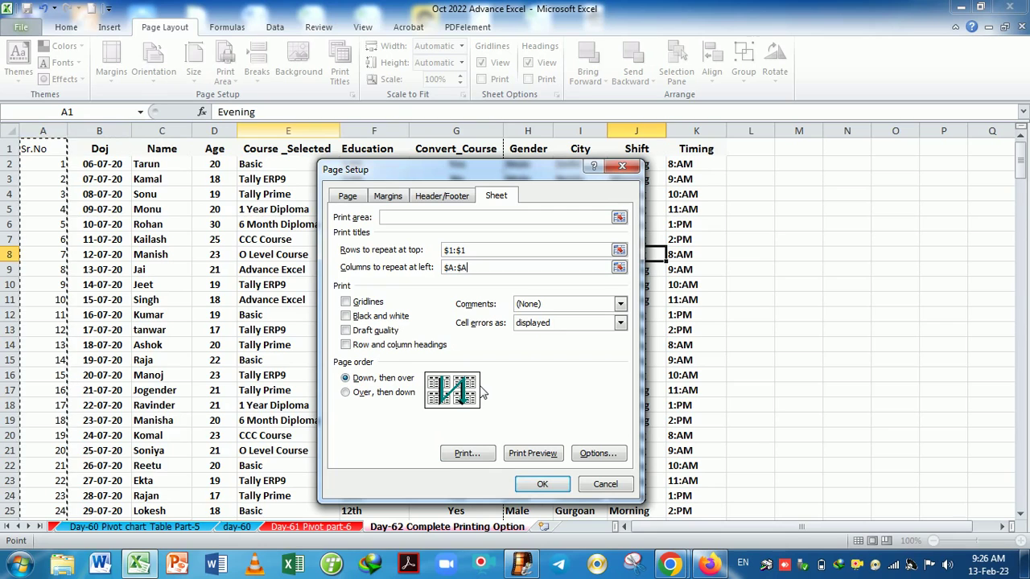
click(544, 486)
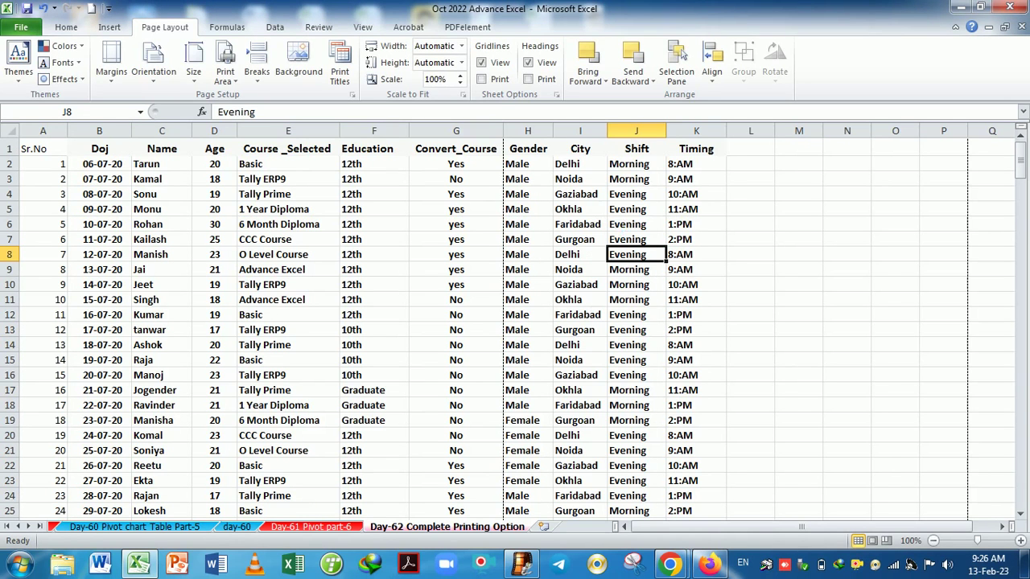
Preview all 10 pages of the printout to check the repeated Sr.No column and header row, then return to the sheet.
key(ctrl+p)
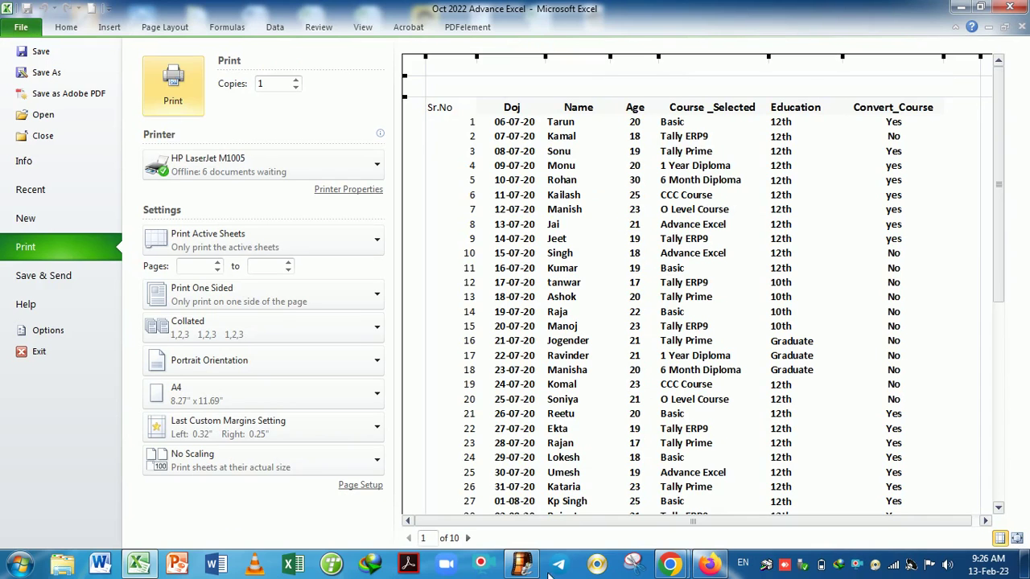
click(469, 538)
click(469, 538)
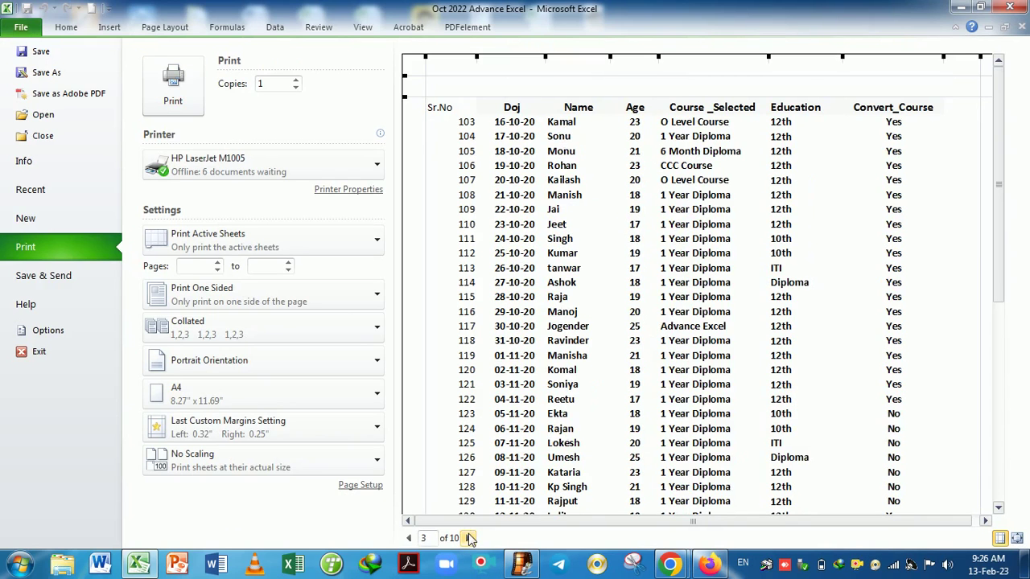
click(469, 537)
click(469, 537)
click(469, 538)
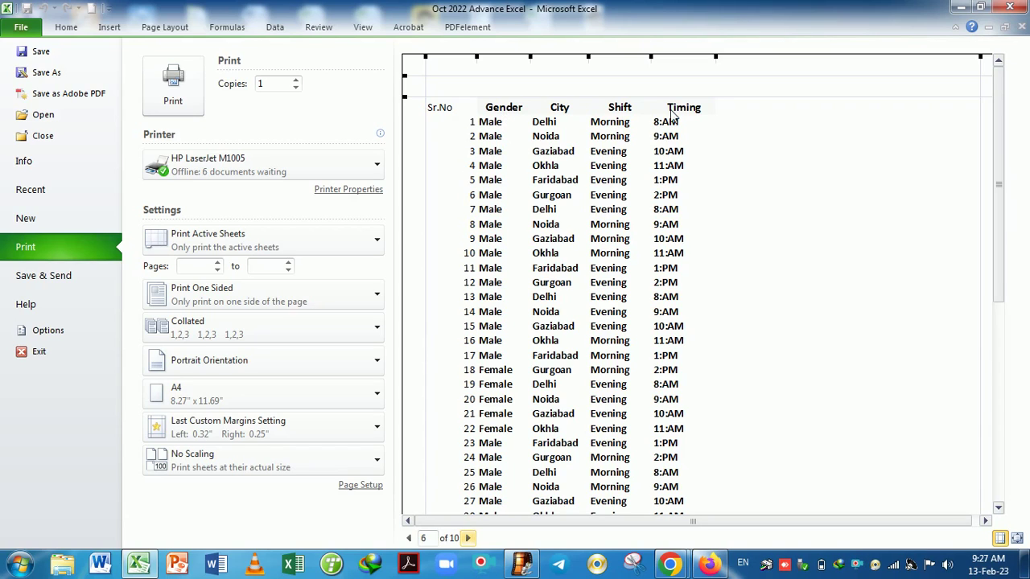
click(467, 538)
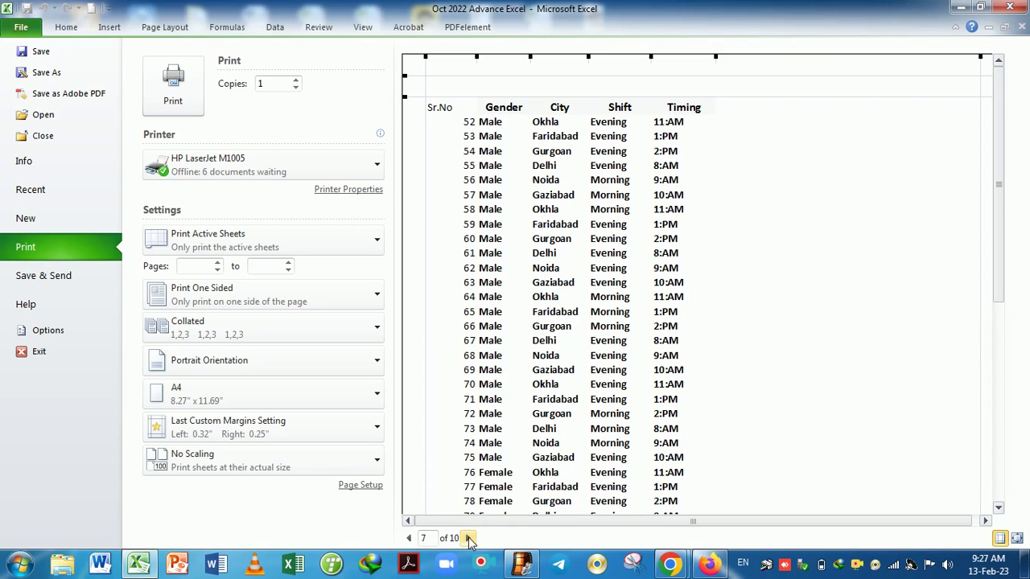
click(468, 538)
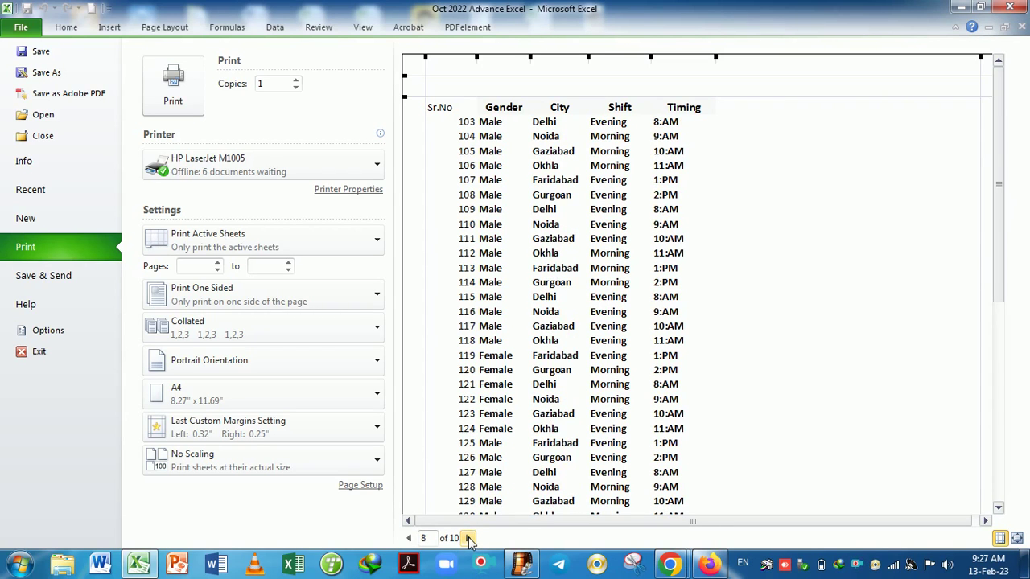
click(468, 538)
click(468, 538)
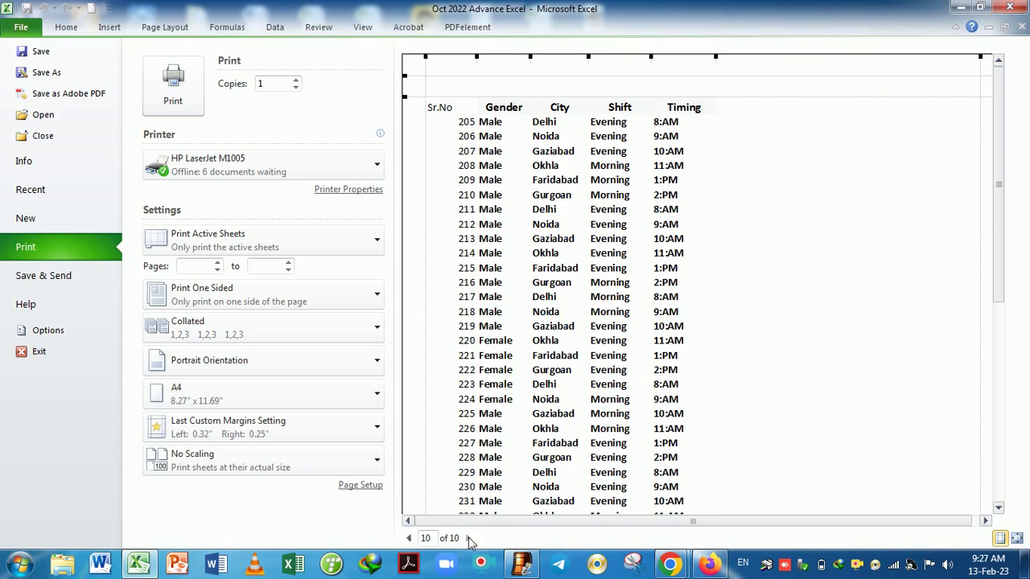
key(Escape)
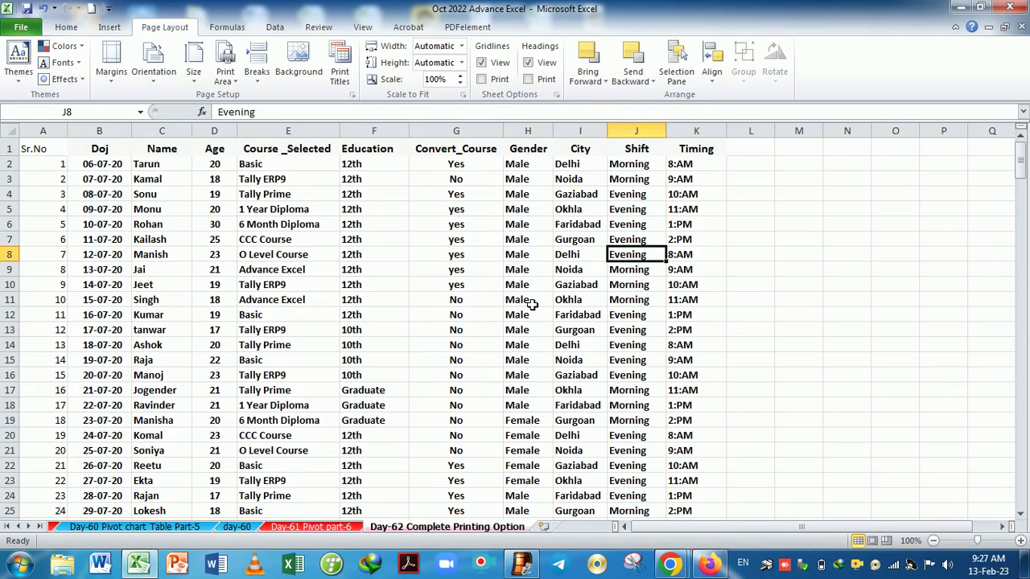
Turn on printing of gridlines in the sheet's page setup.
click(531, 303)
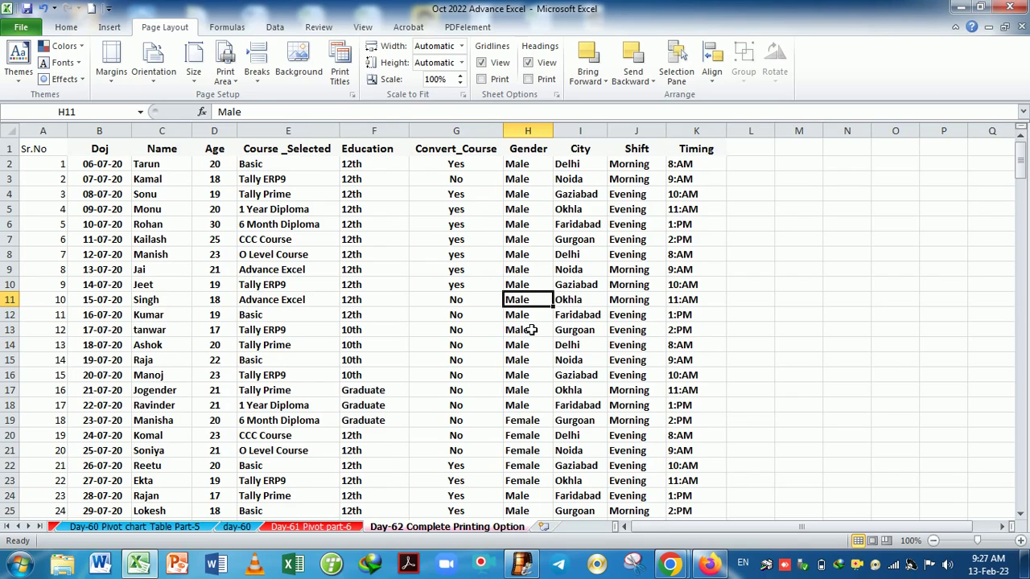
click(340, 78)
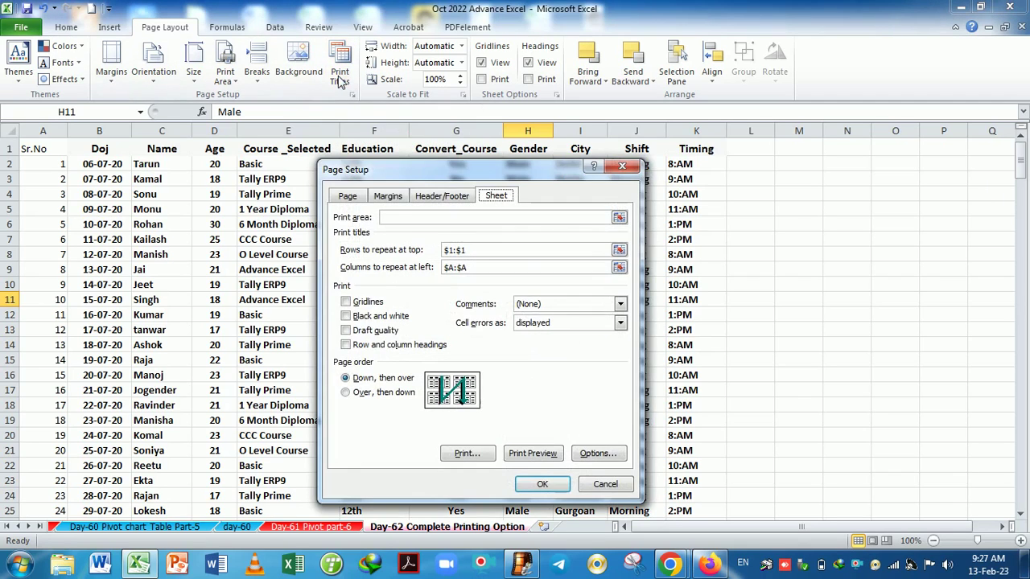
click(349, 304)
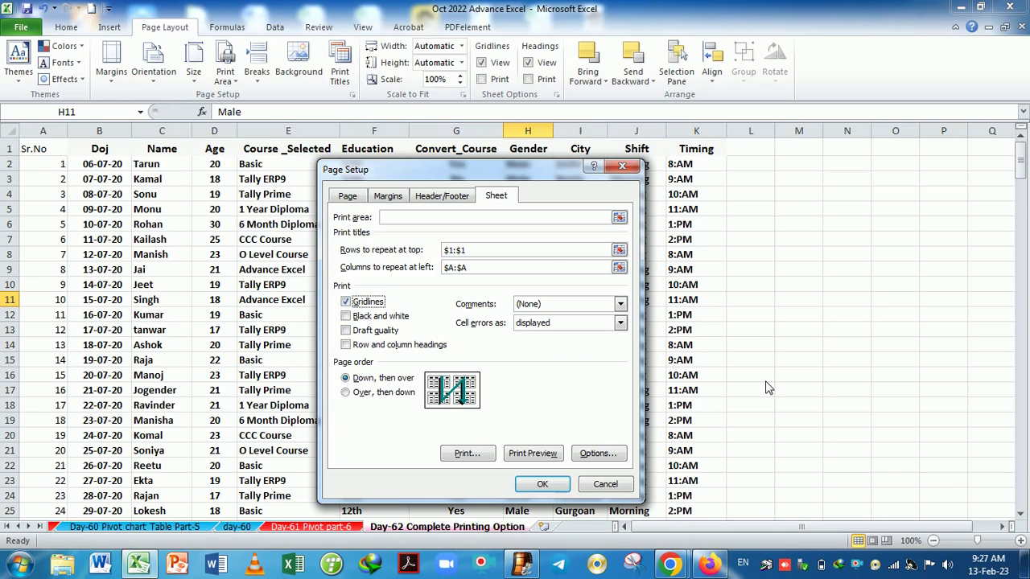
click(542, 484)
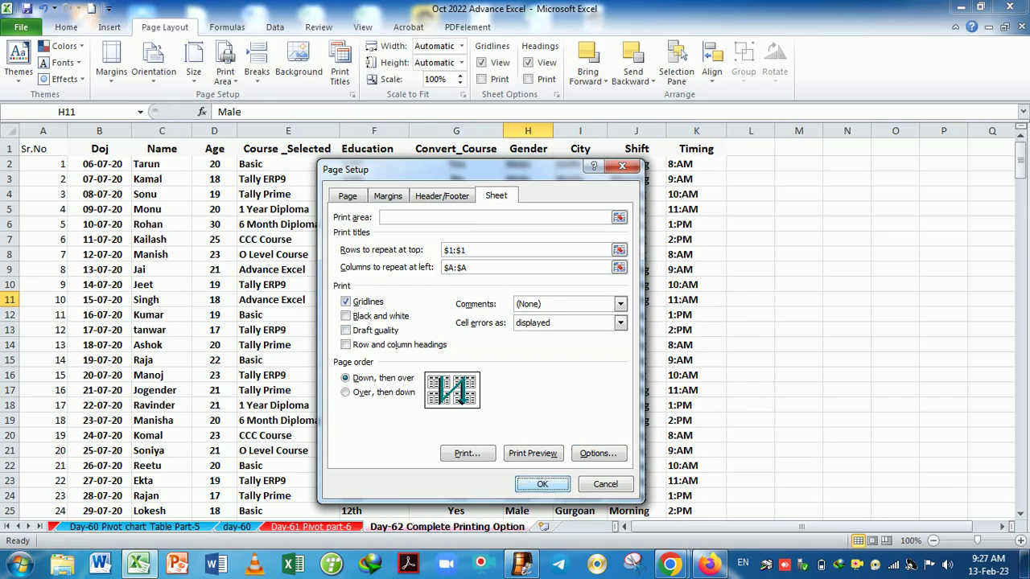
Preview the first page from top to bottom to check the gridlines around the student data, then return to the sheet.
key(ctrl+p)
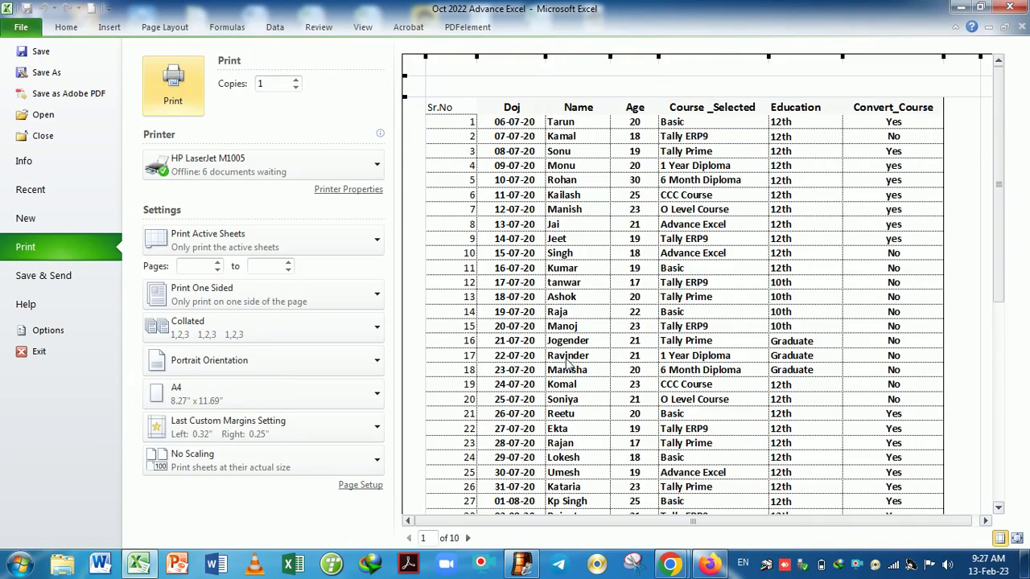
scroll(635, 330, down, 5)
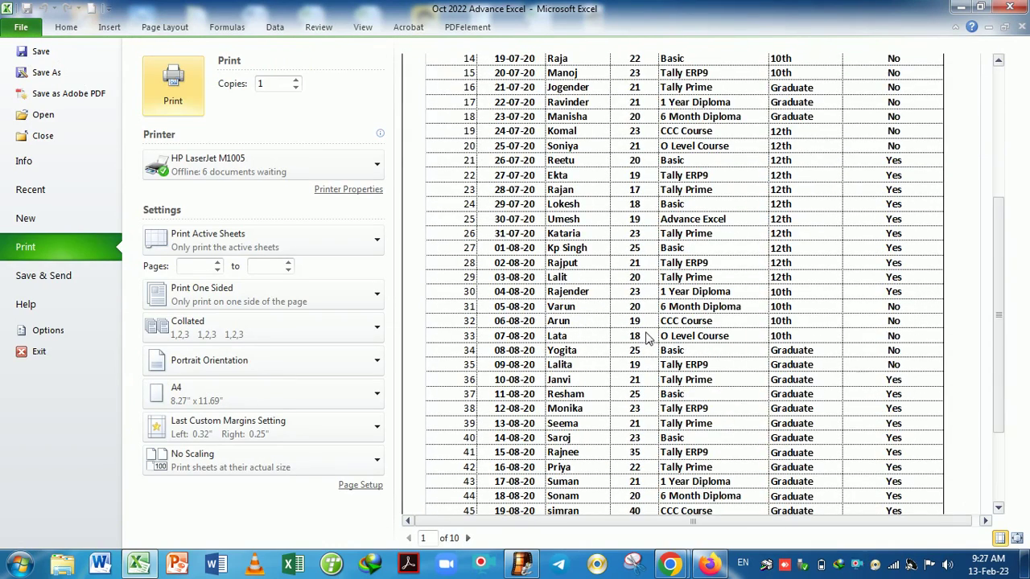
scroll(648, 338, down, 3)
scroll(648, 342, up, 8)
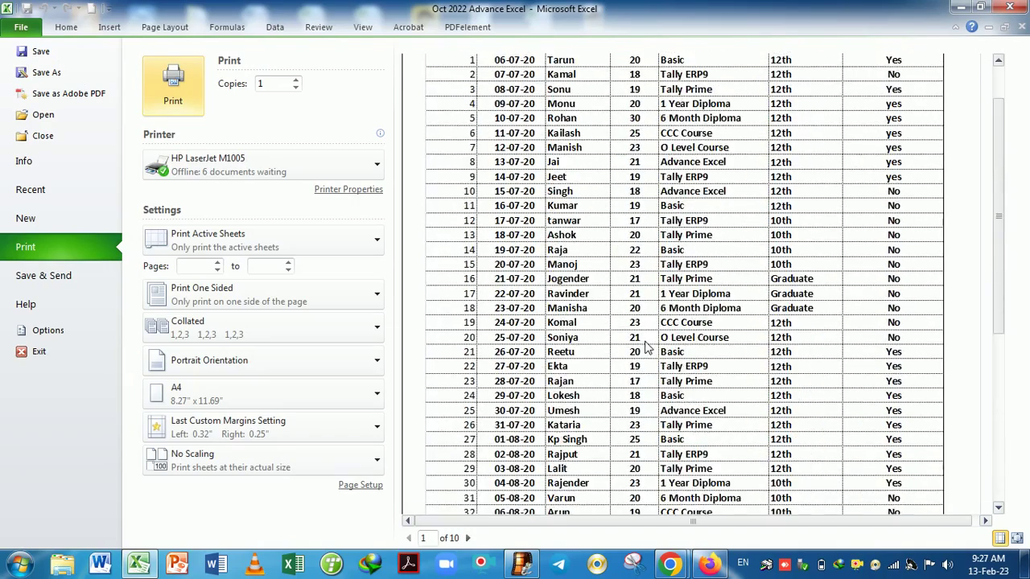
scroll(646, 345, up, 2)
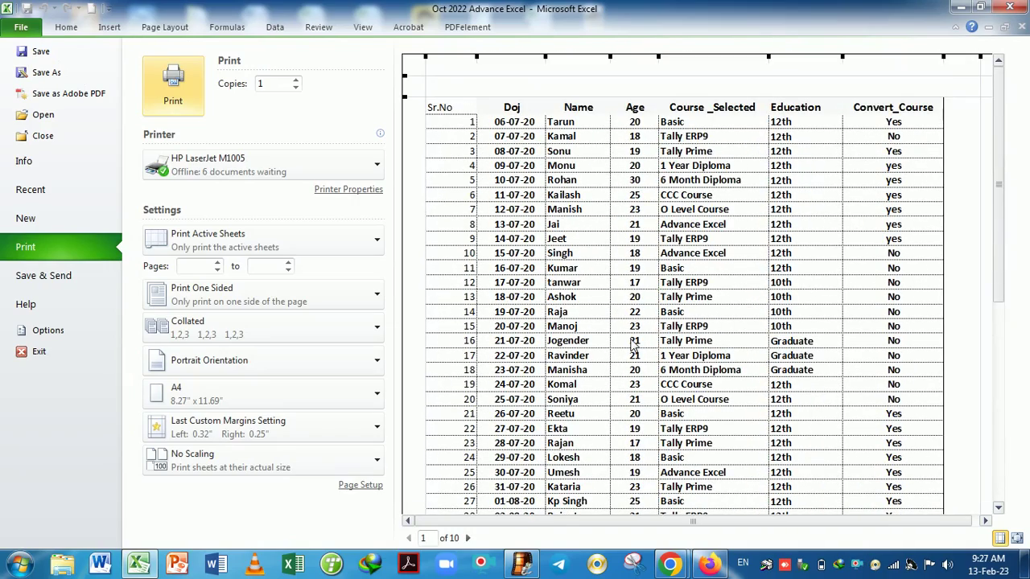
key(Escape)
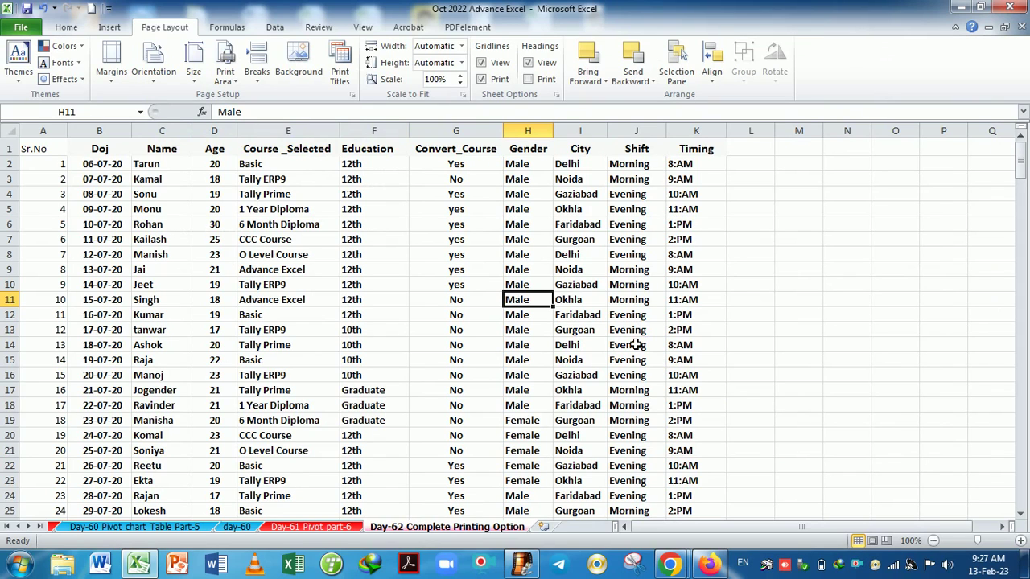
Turn on draft quality printing in the sheet's page setup.
click(341, 57)
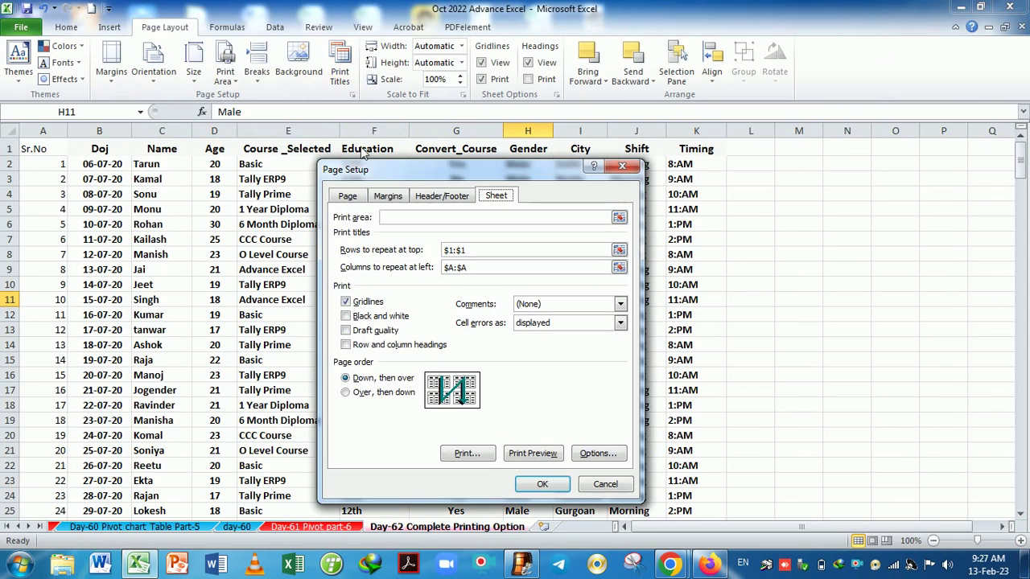
click(347, 333)
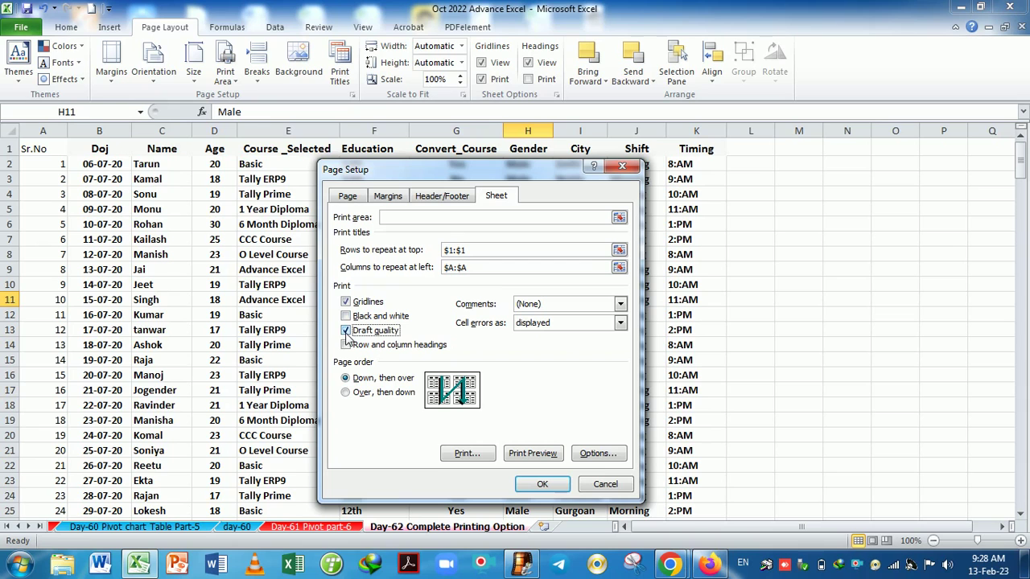
click(538, 485)
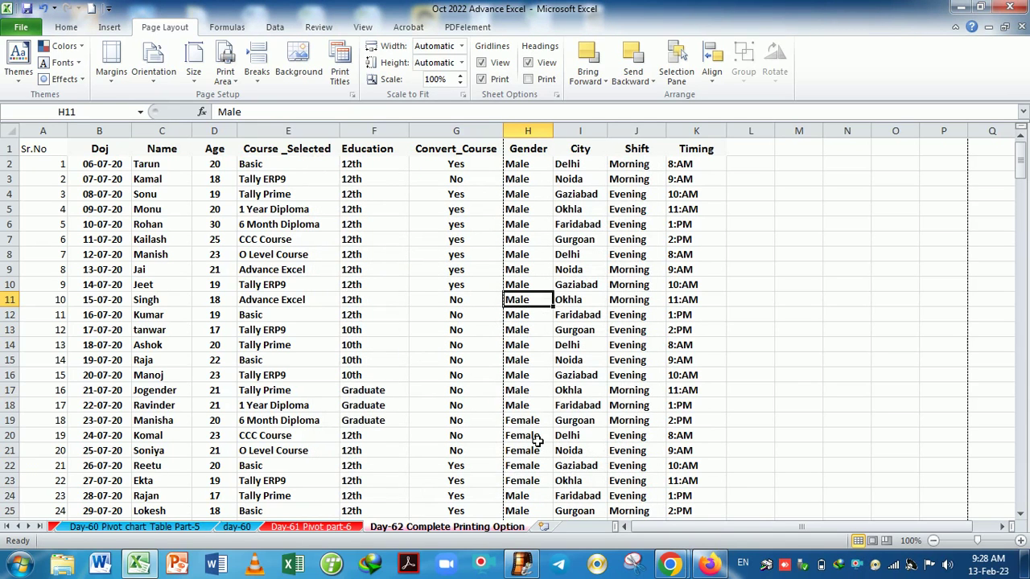
Preview the first page in draft quality to examine how the gridlines and cell shading print, then return to the sheet.
key(ctrl+p)
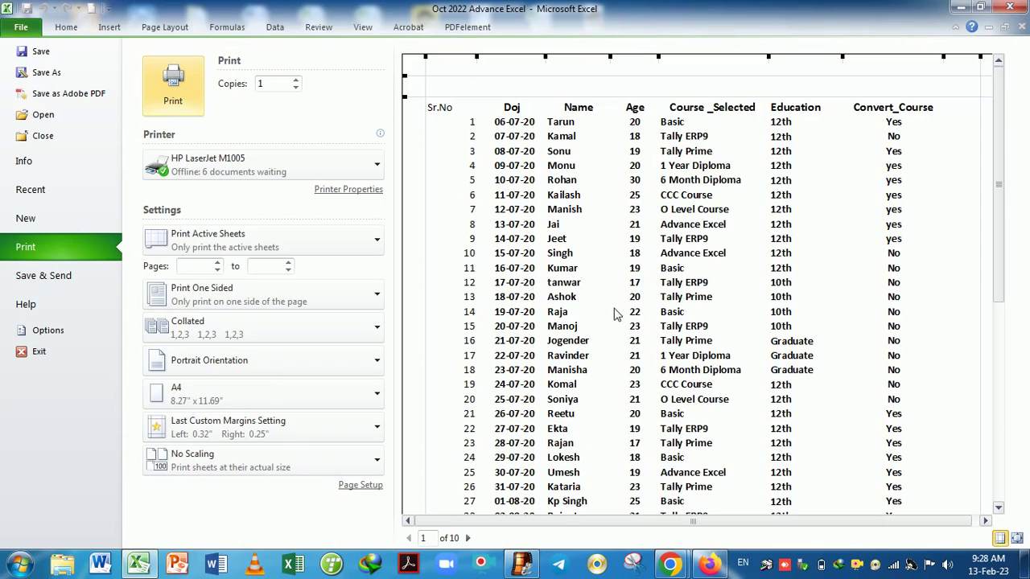
scroll(622, 277, down, 5)
scroll(692, 282, down, 4)
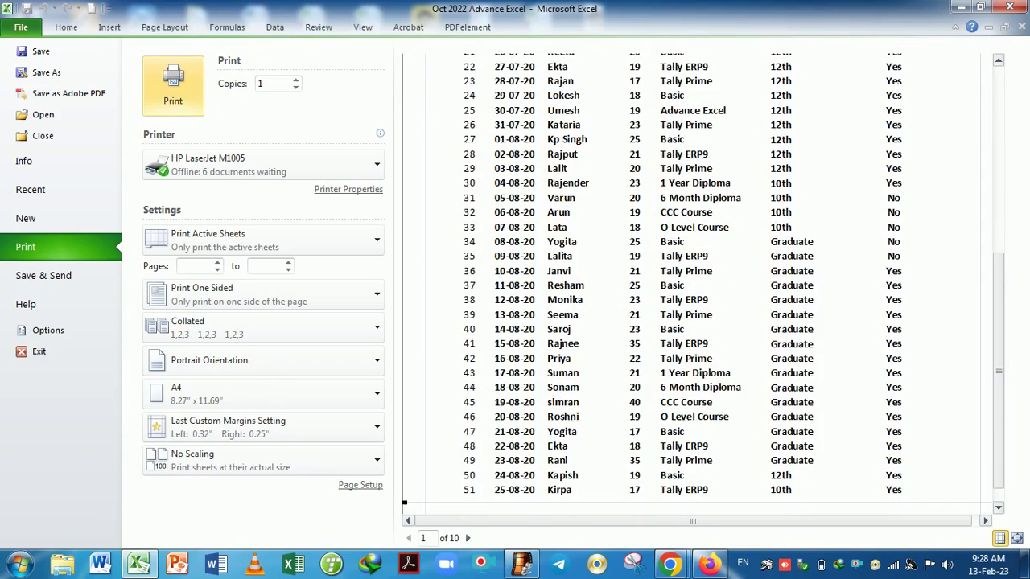
scroll(692, 281, up, 8)
scroll(624, 302, up, 1)
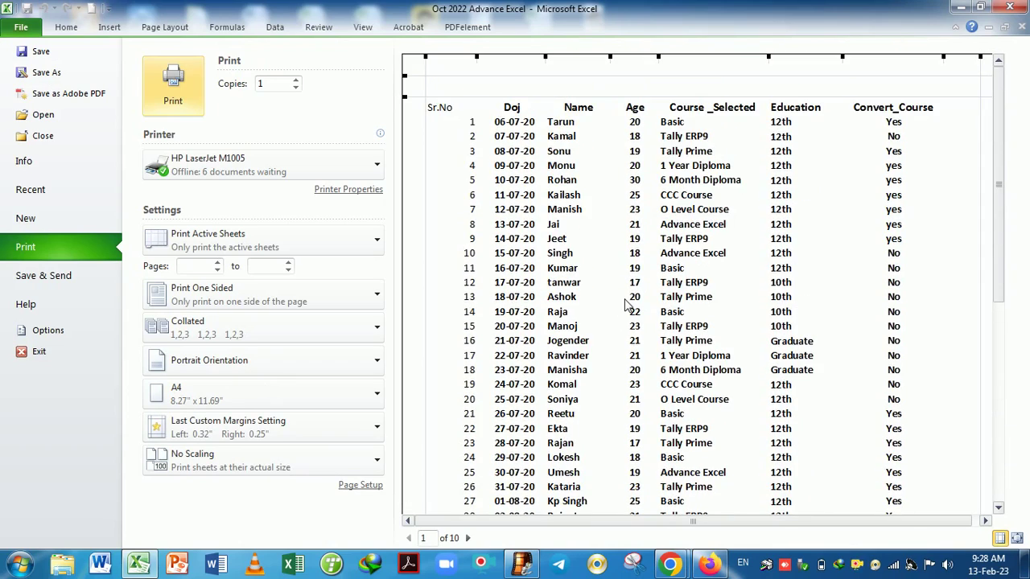
key(Escape)
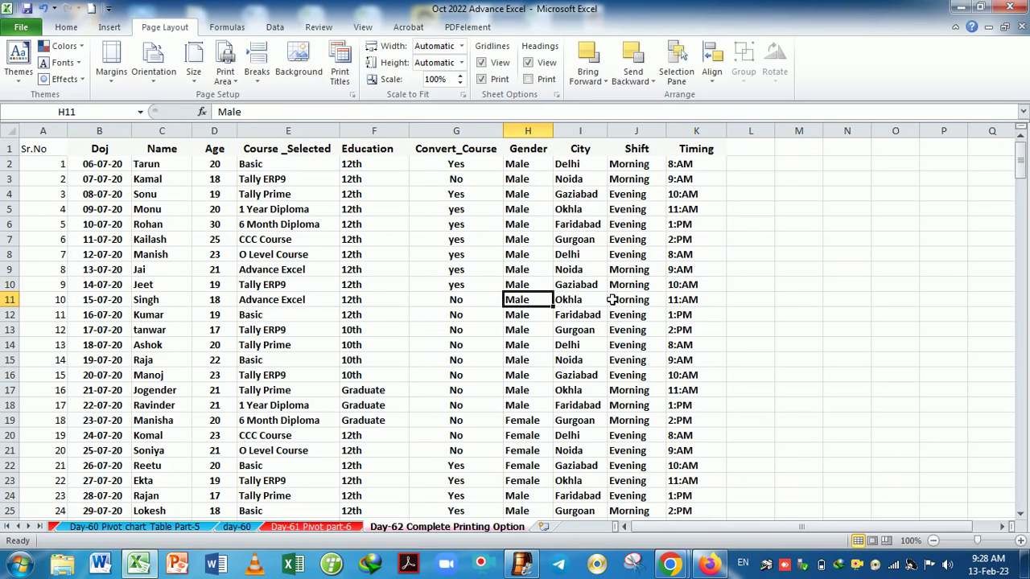
key(ctrl+p)
key(Escape)
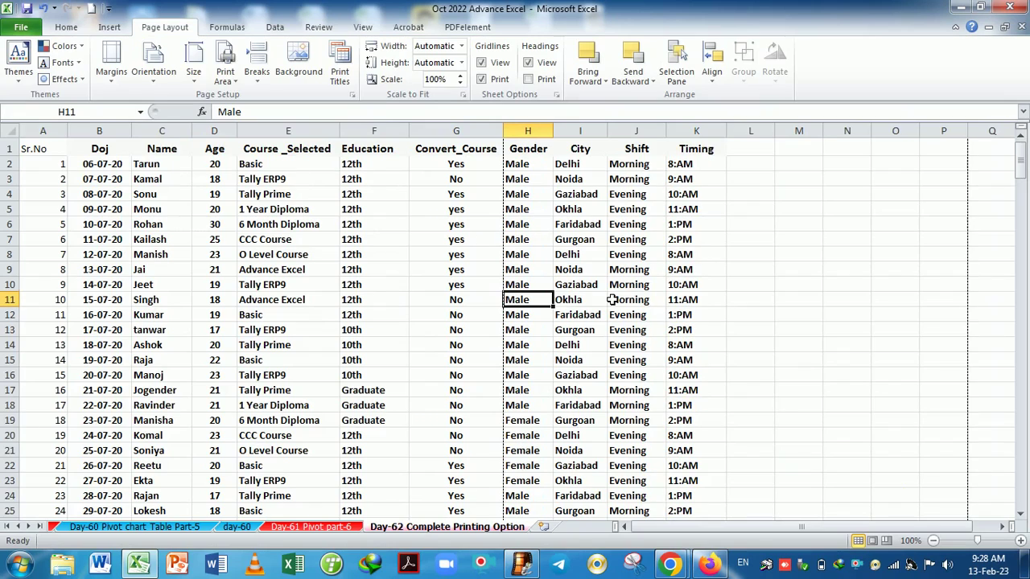
Turn off draft quality and turn on printing of row and column headings in the page setup.
click(342, 72)
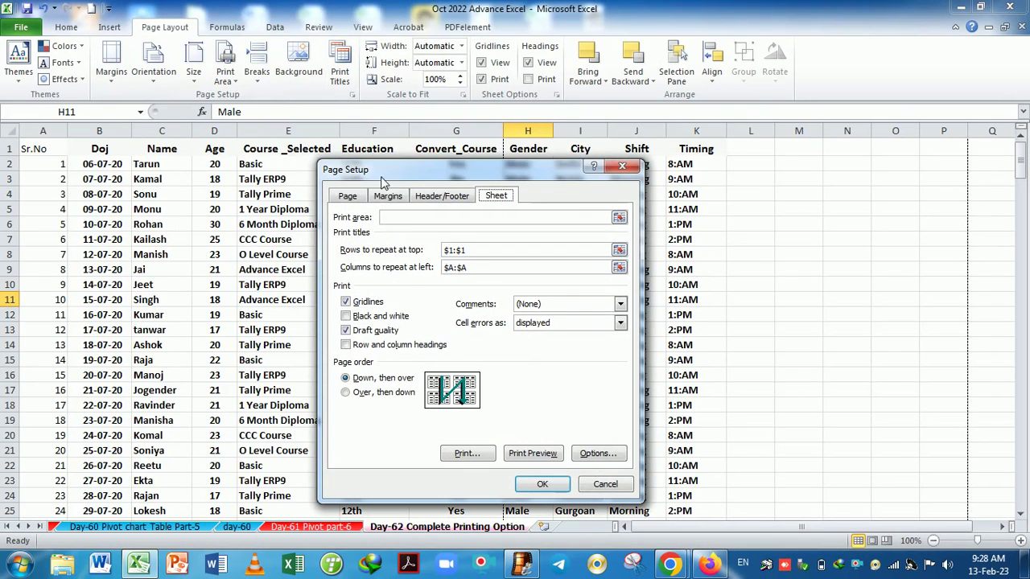
click(347, 331)
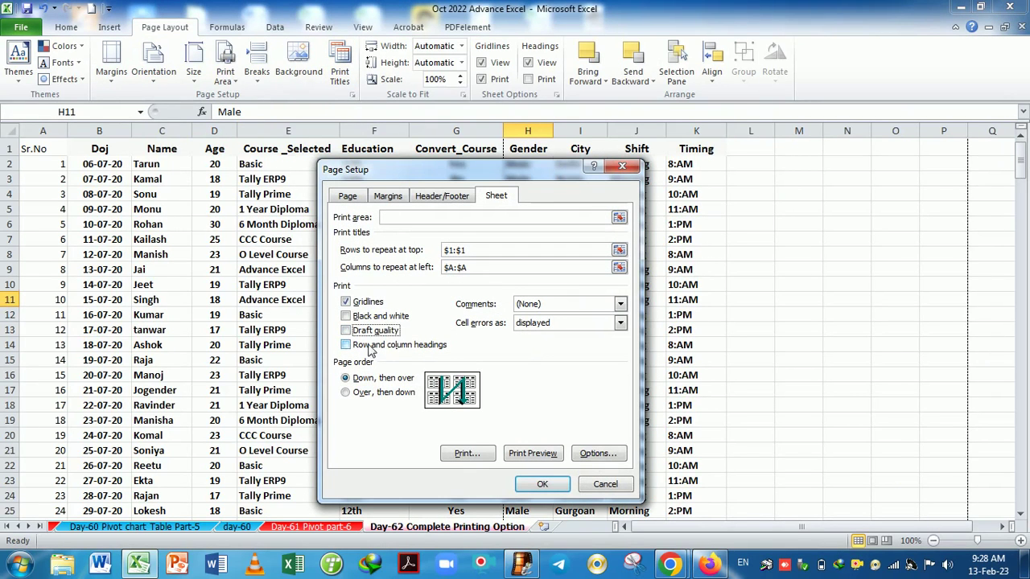
drag(456, 169, 462, 212)
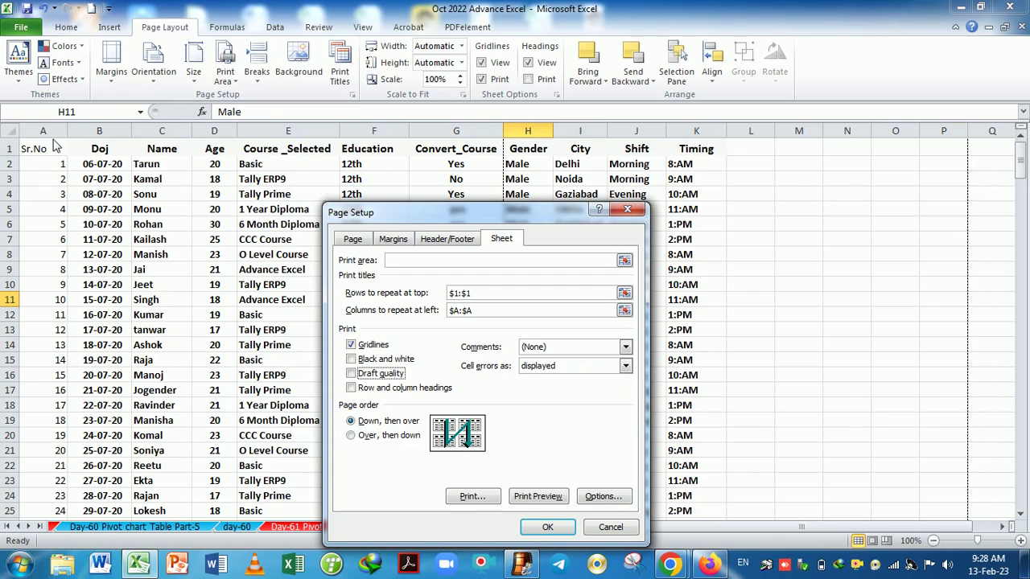
click(355, 389)
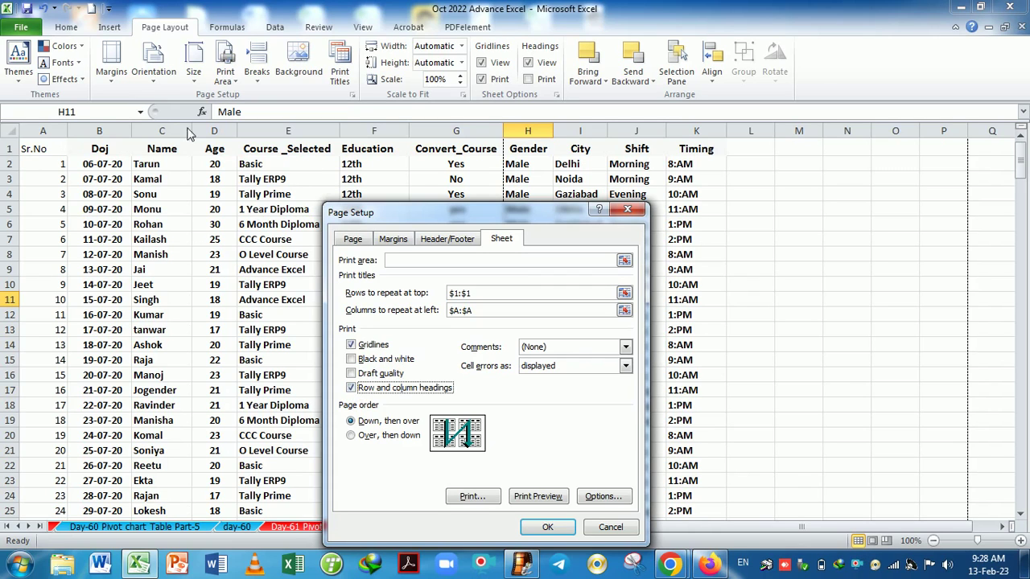
click(561, 521)
Preview pages 1 to 9 to check the row and column headings on each page, then return to the sheet.
key(ctrl+p)
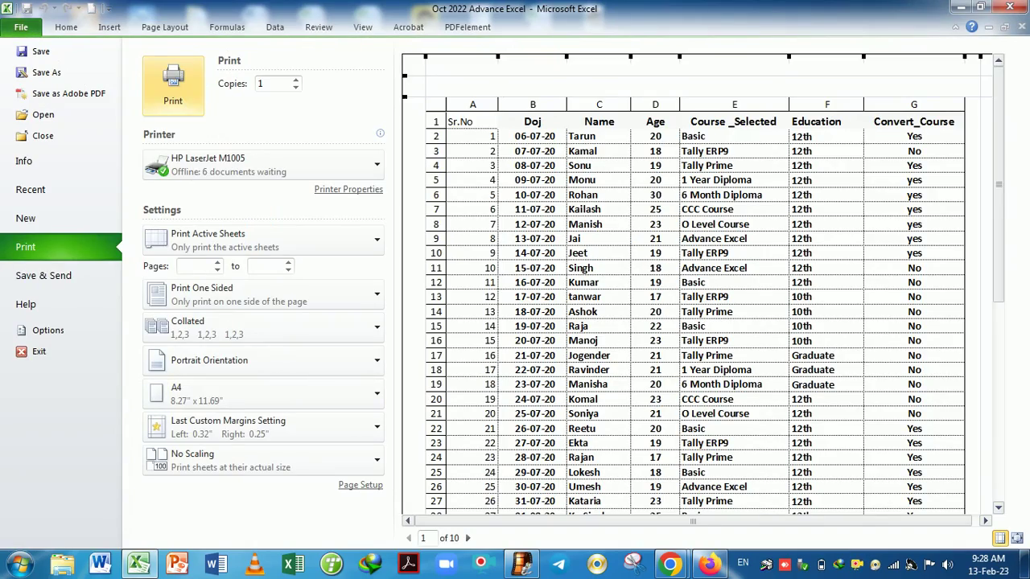
scroll(653, 269, down, 6)
scroll(654, 278, up, 7)
click(468, 538)
click(467, 538)
click(468, 537)
click(467, 538)
click(467, 537)
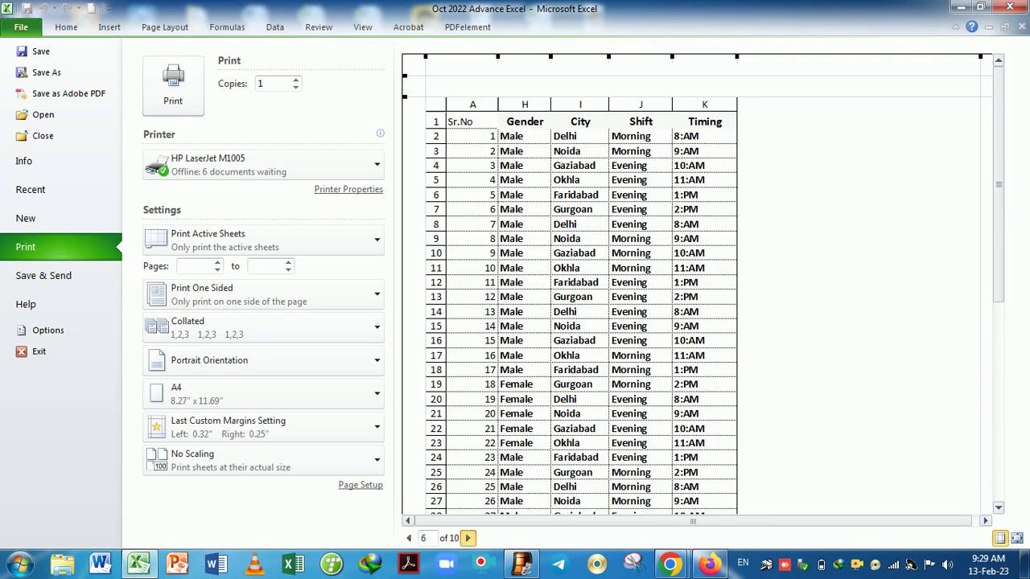
click(467, 538)
click(468, 538)
click(468, 538)
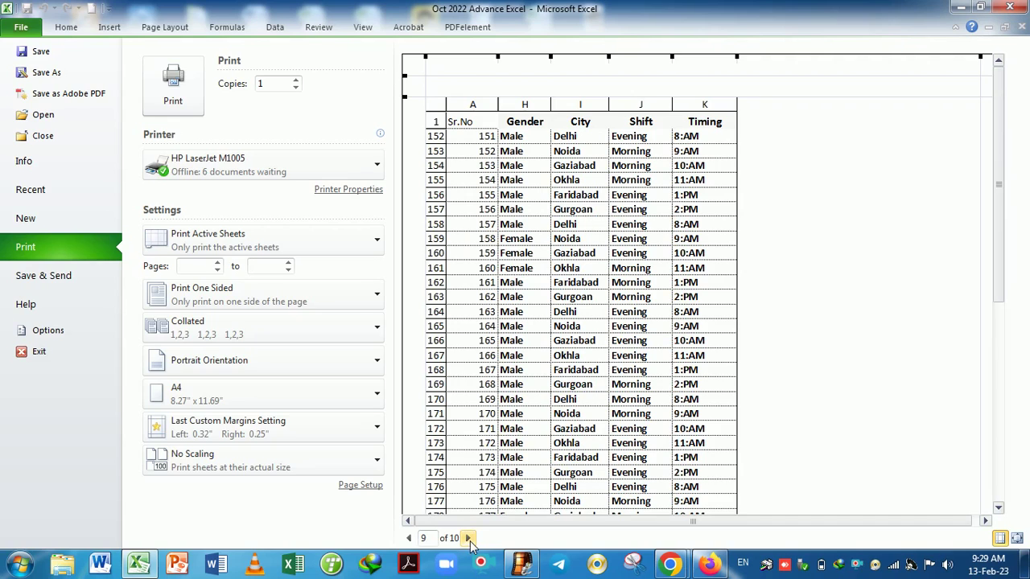
key(Escape)
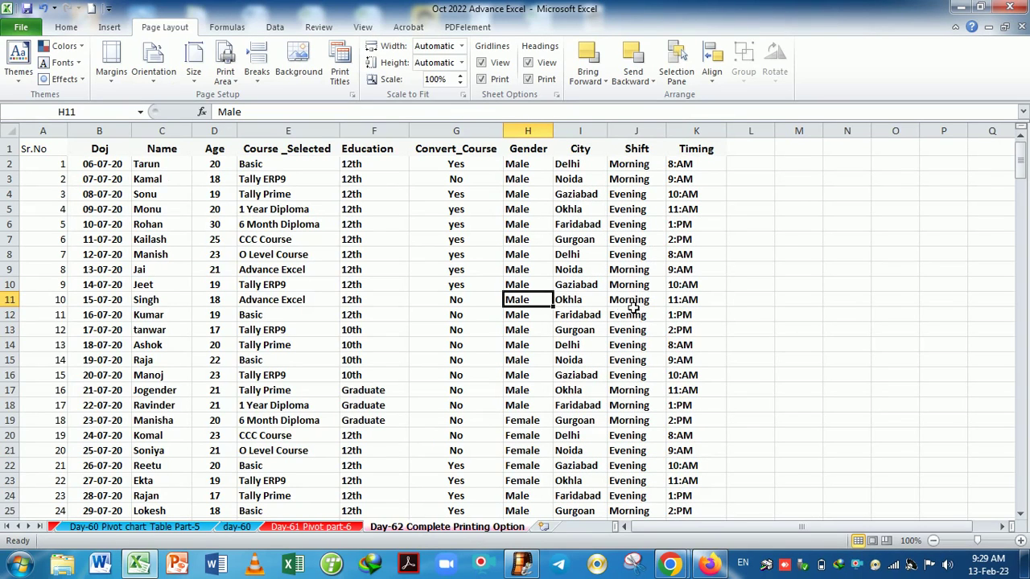
Set the printing page order to "Over, then down" in the page setup.
click(337, 76)
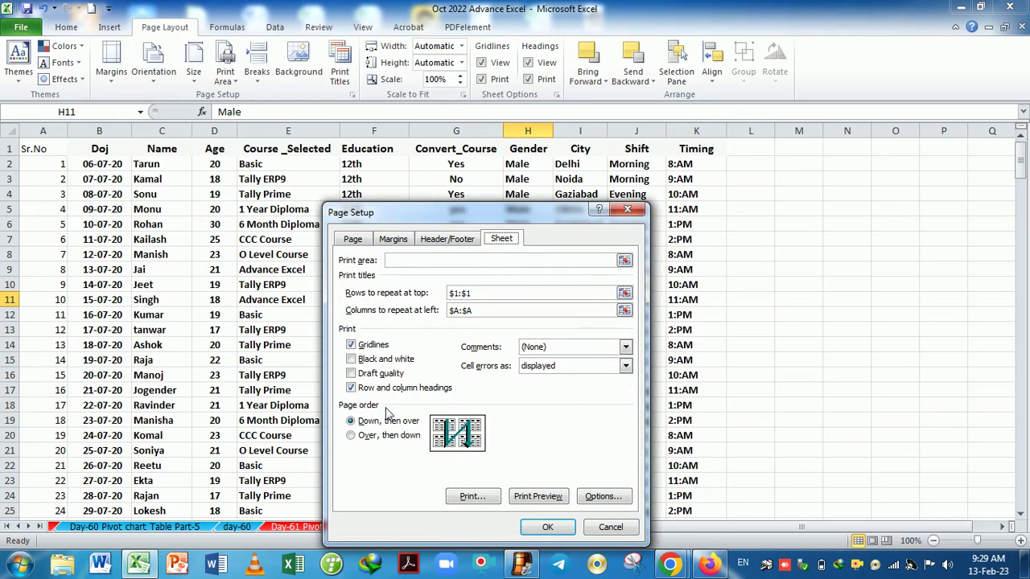
click(351, 436)
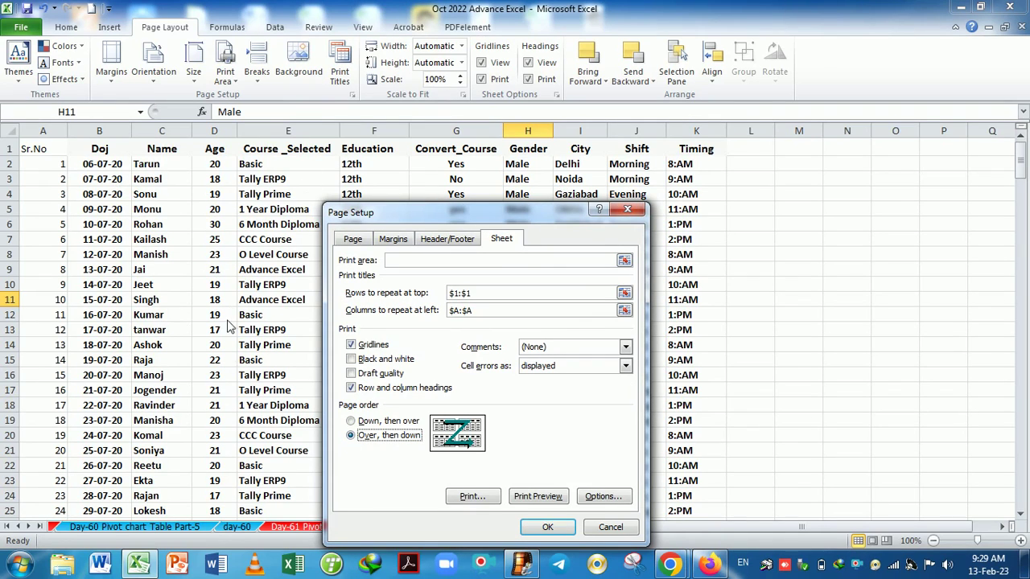
click(547, 527)
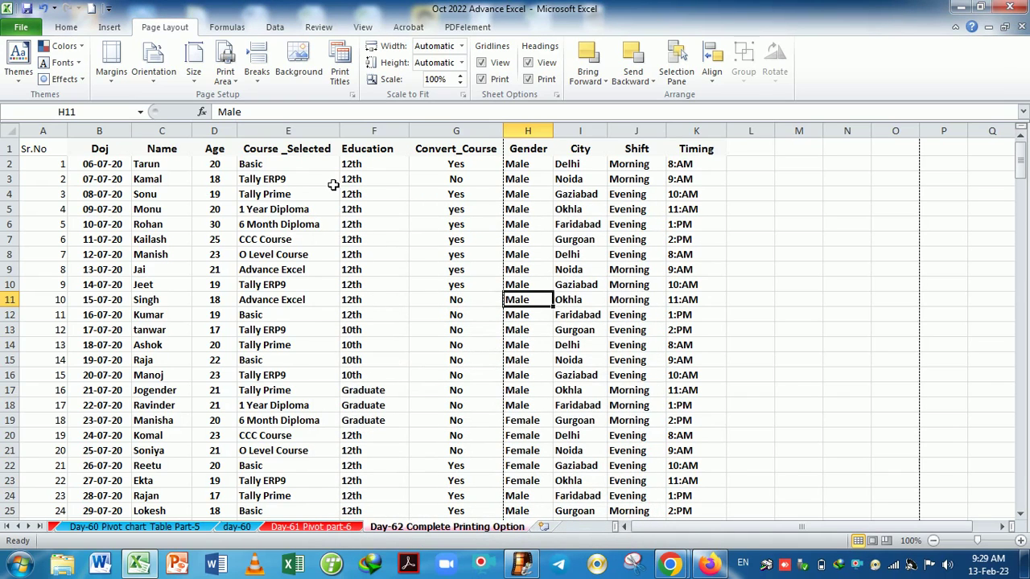
drag(334, 164, 337, 333)
drag(386, 241, 573, 250)
click(394, 225)
click(608, 214)
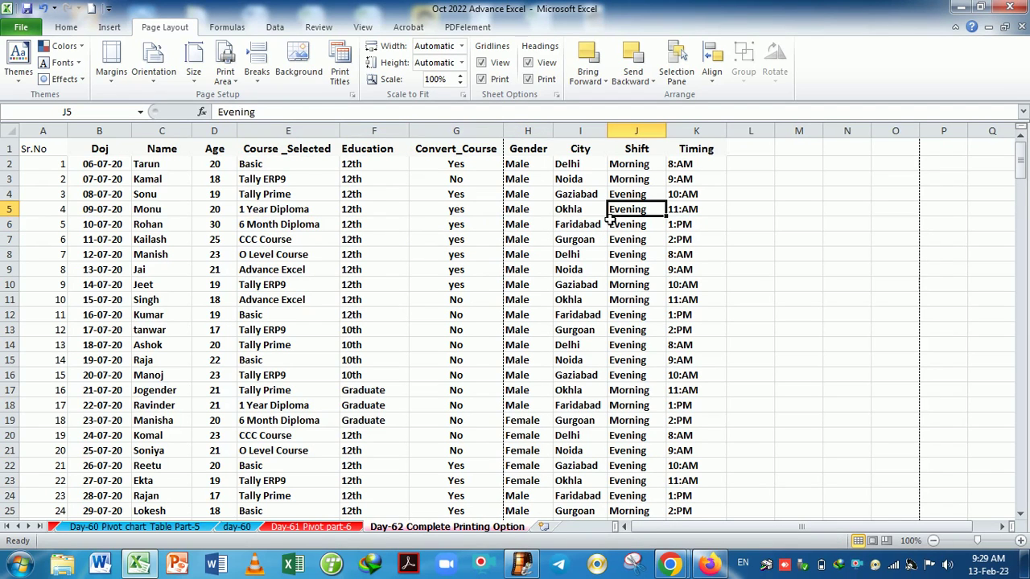
Preview pages 1 to 4 to check the over-then-down page order, then return to the sheet.
key(ctrl+p)
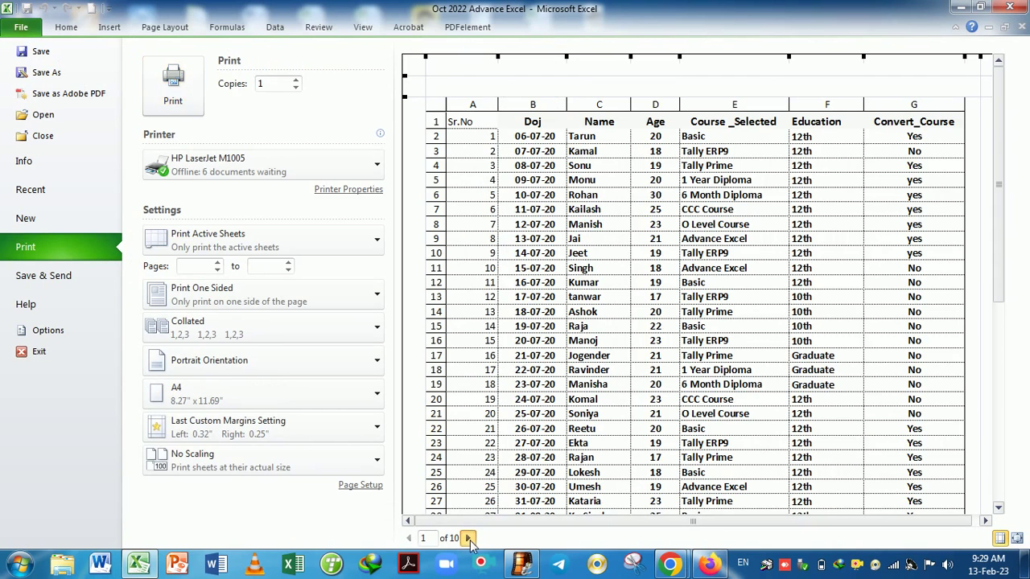
scroll(632, 282, down, 1)
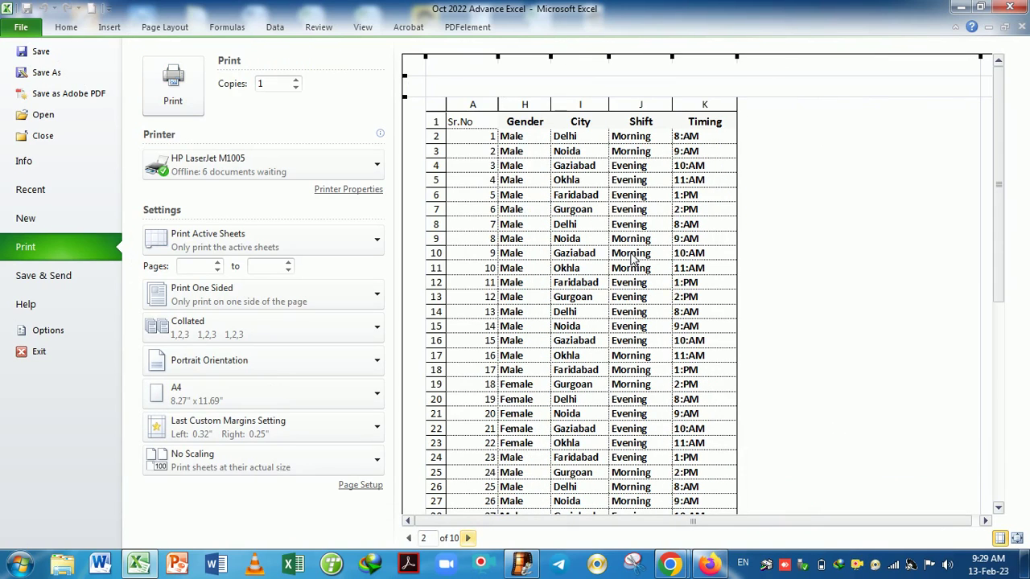
click(469, 539)
click(468, 538)
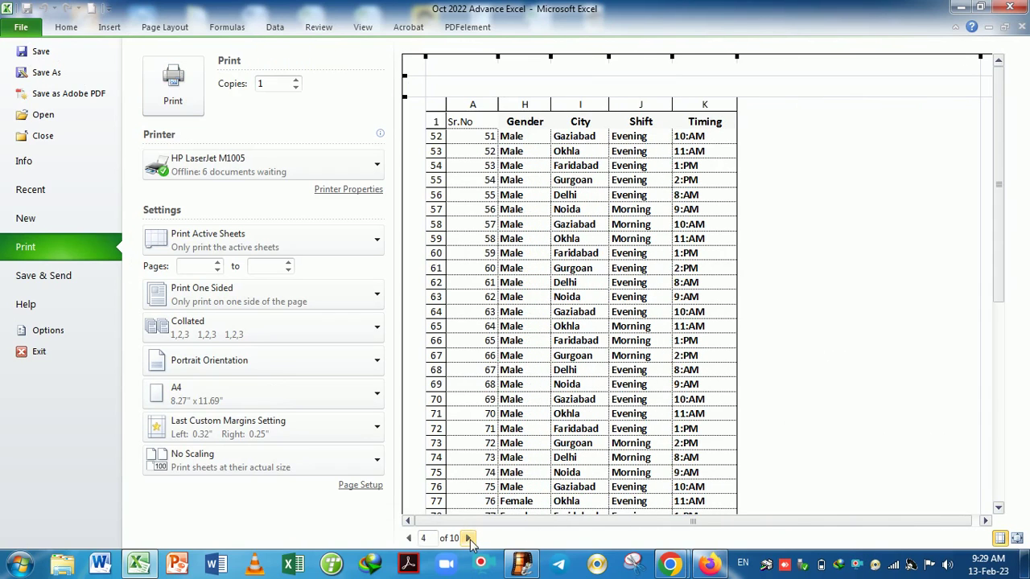
key(Escape)
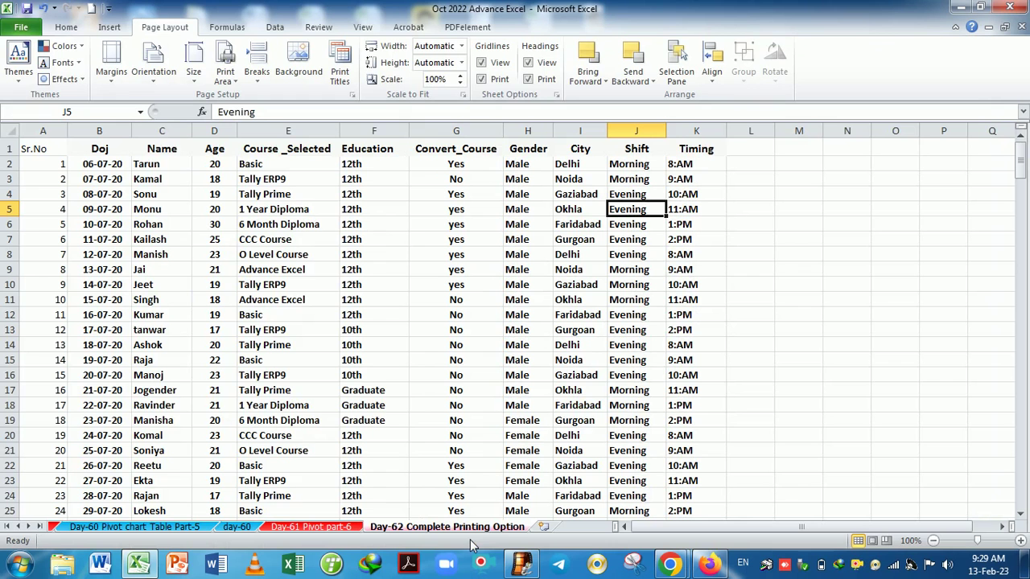
Set the print scaling to 70% of normal size in the page setup.
click(584, 290)
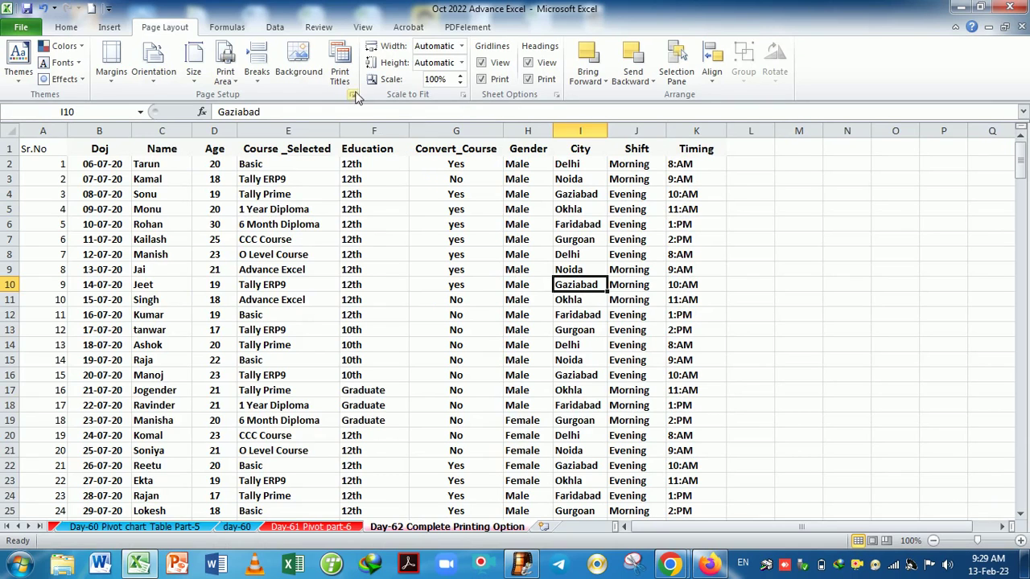
click(340, 68)
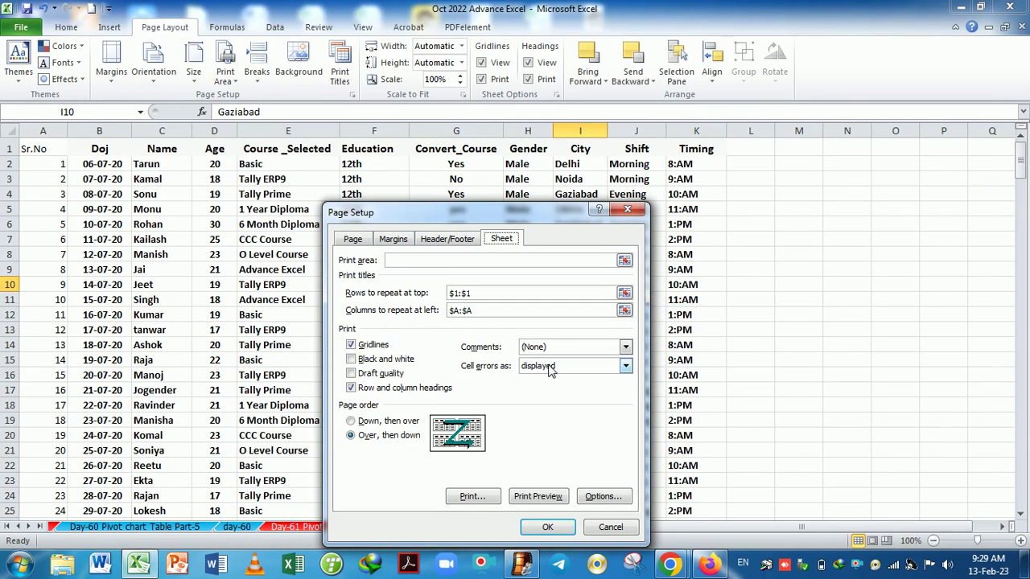
click(354, 241)
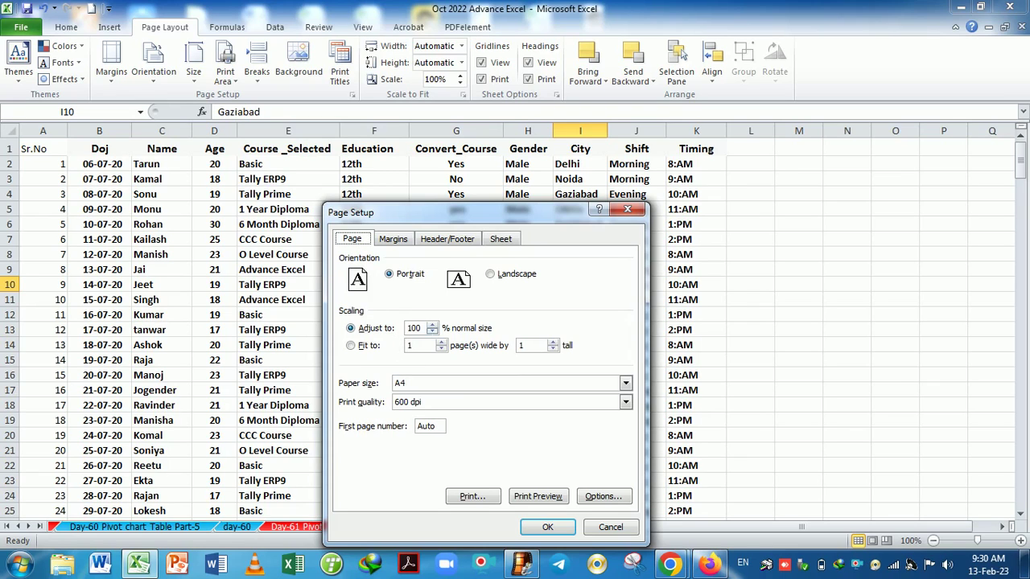
click(432, 332)
click(432, 331)
click(432, 332)
click(435, 334)
click(435, 333)
click(547, 527)
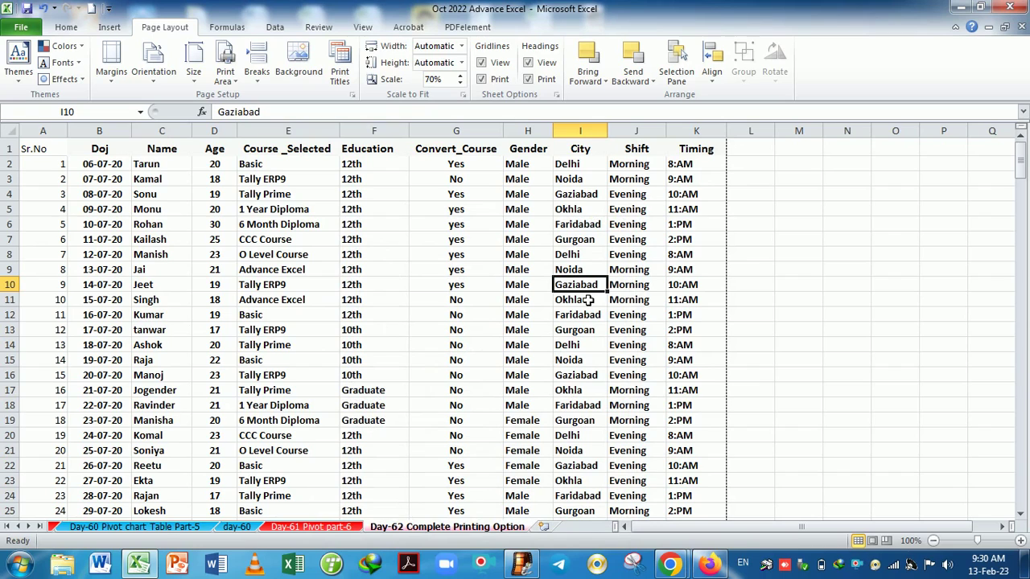
Preview the first page from top to bottom to examine how the reduced scaling fits the columns, then return to the sheet.
click(517, 242)
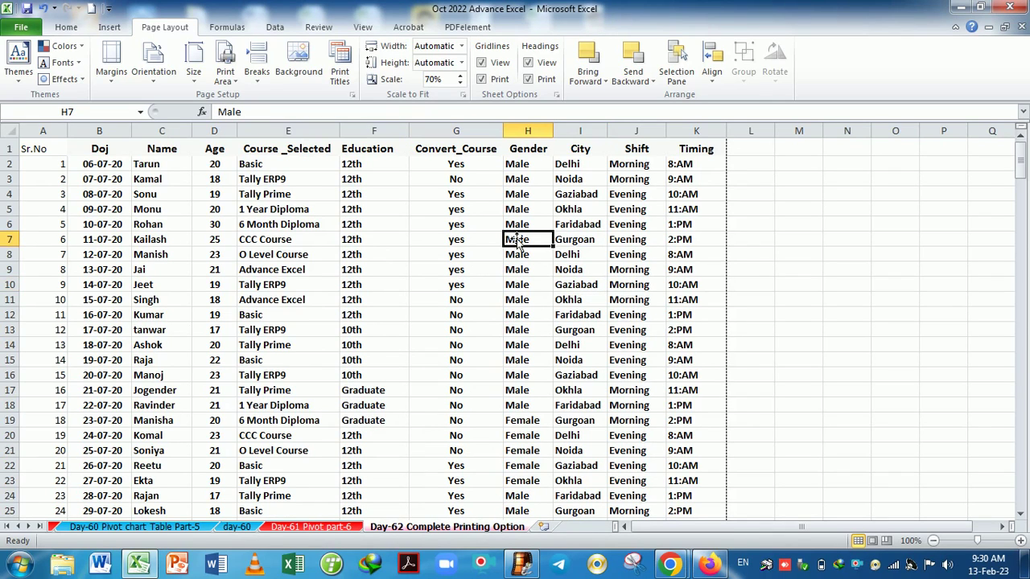
key(ctrl+p)
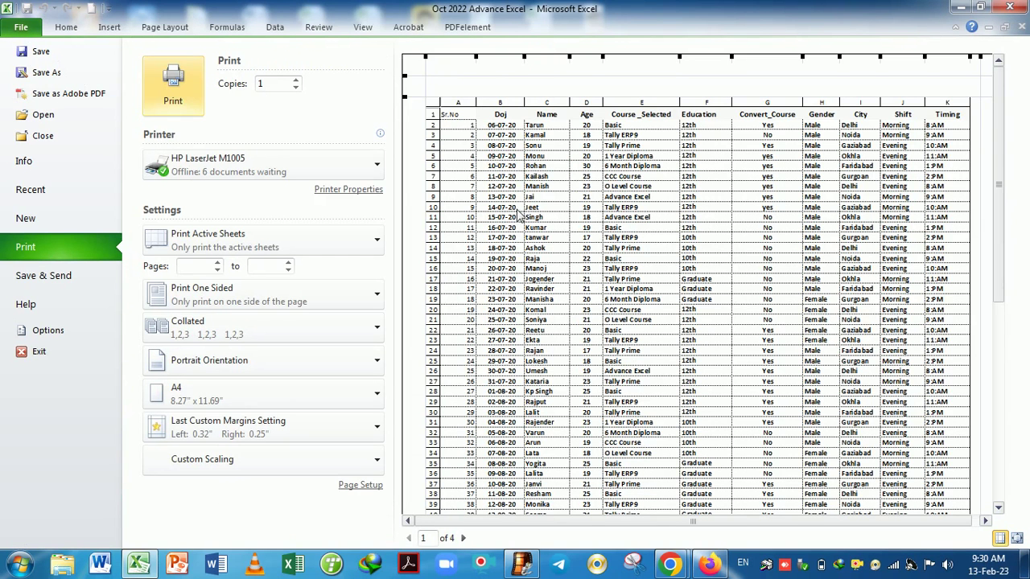
scroll(527, 221, down, 5)
scroll(544, 231, down, 4)
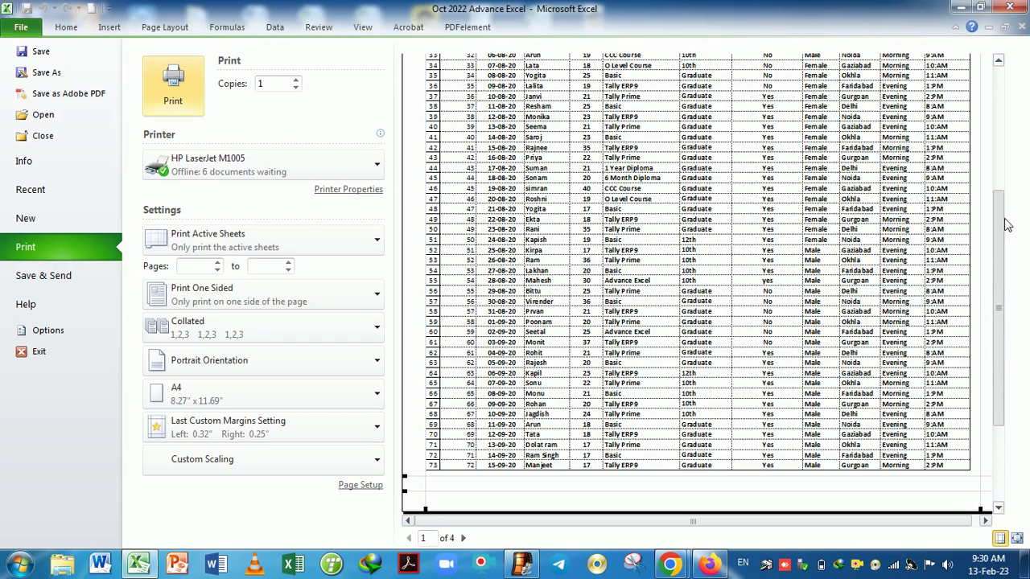
drag(1008, 225, 1009, 104)
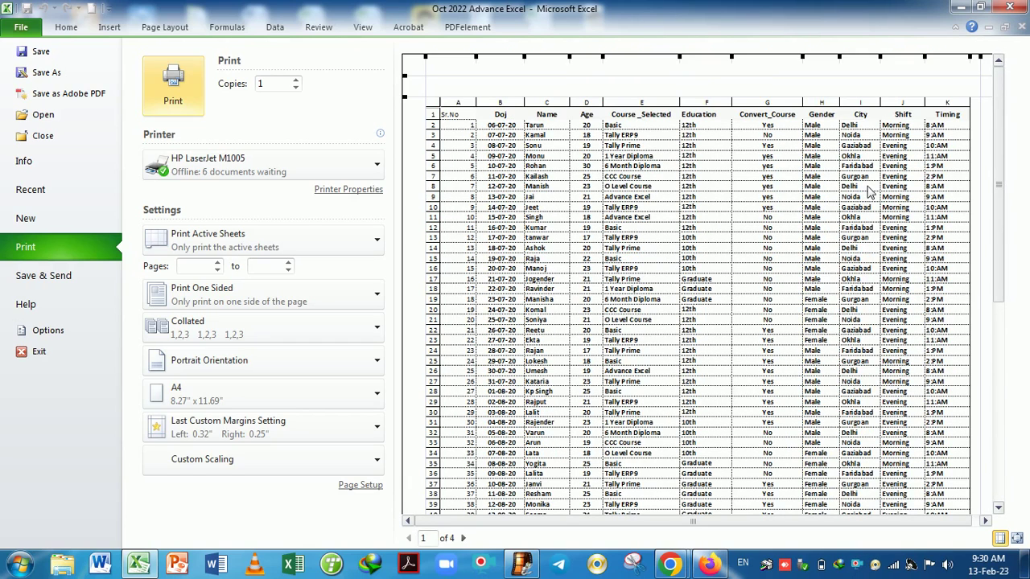
key(Escape)
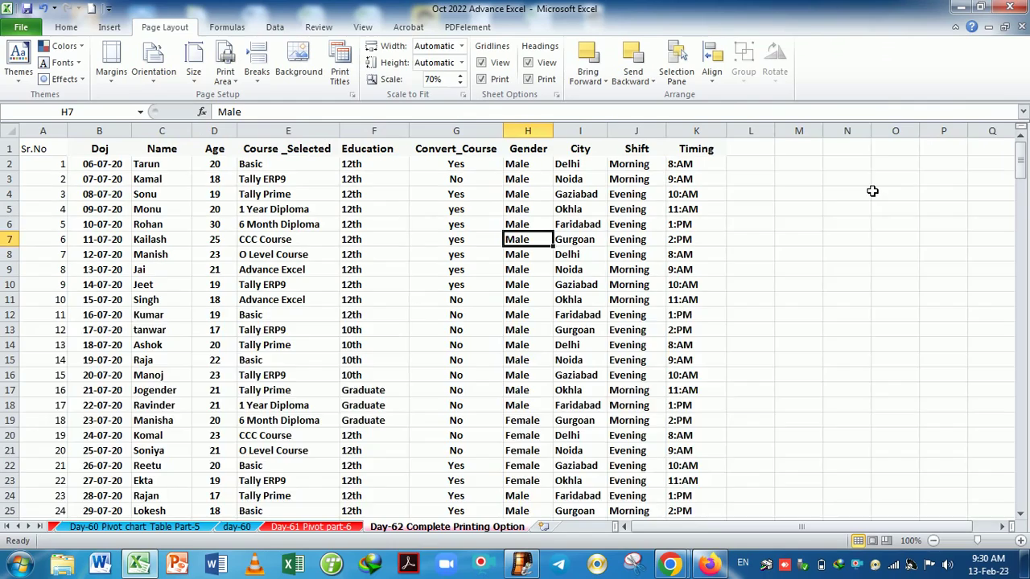
Set the print scaling to 100% and center the printout horizontally on the page in the page setup.
click(512, 288)
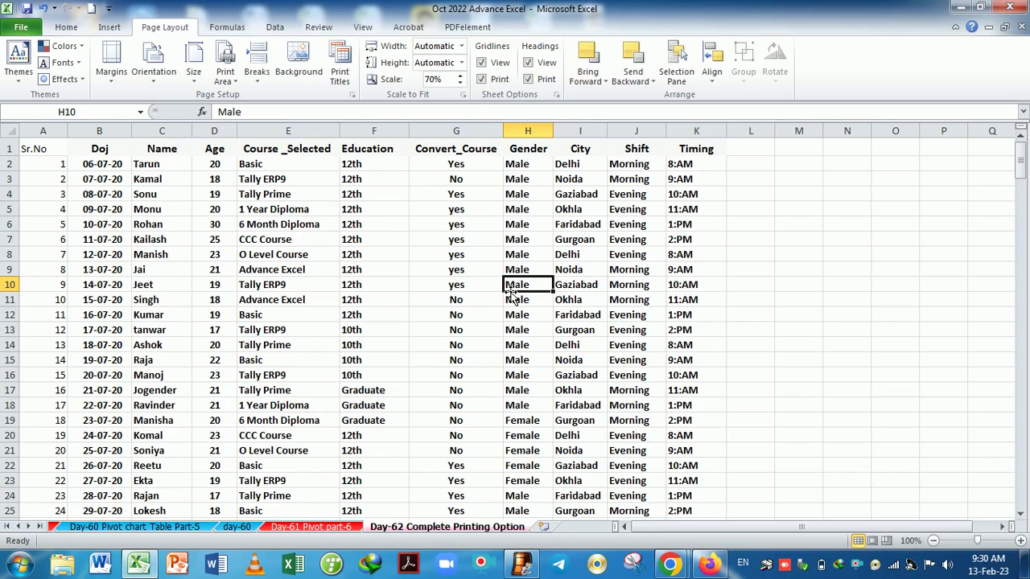
click(339, 74)
click(353, 239)
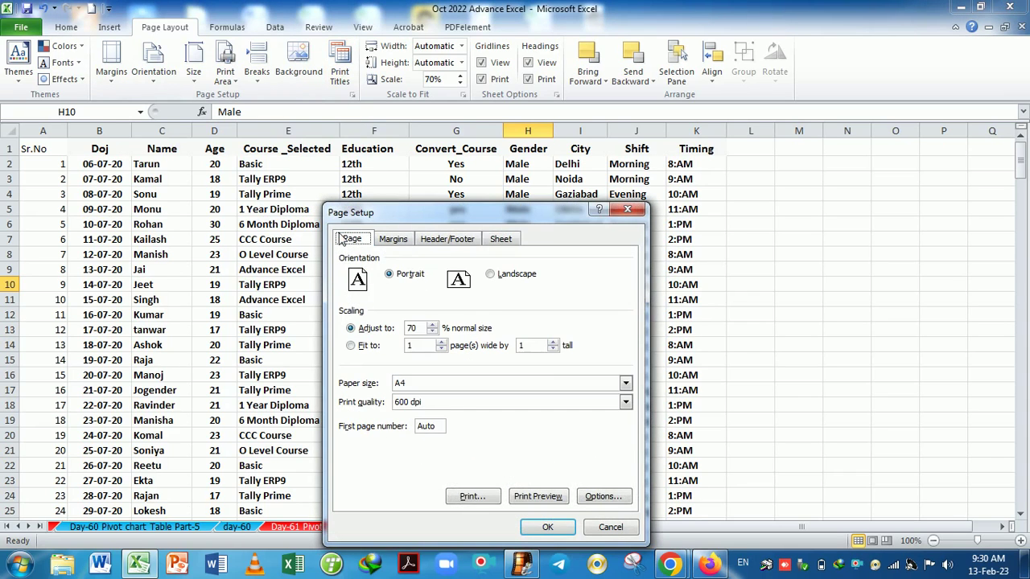
click(432, 326)
click(432, 325)
click(432, 325)
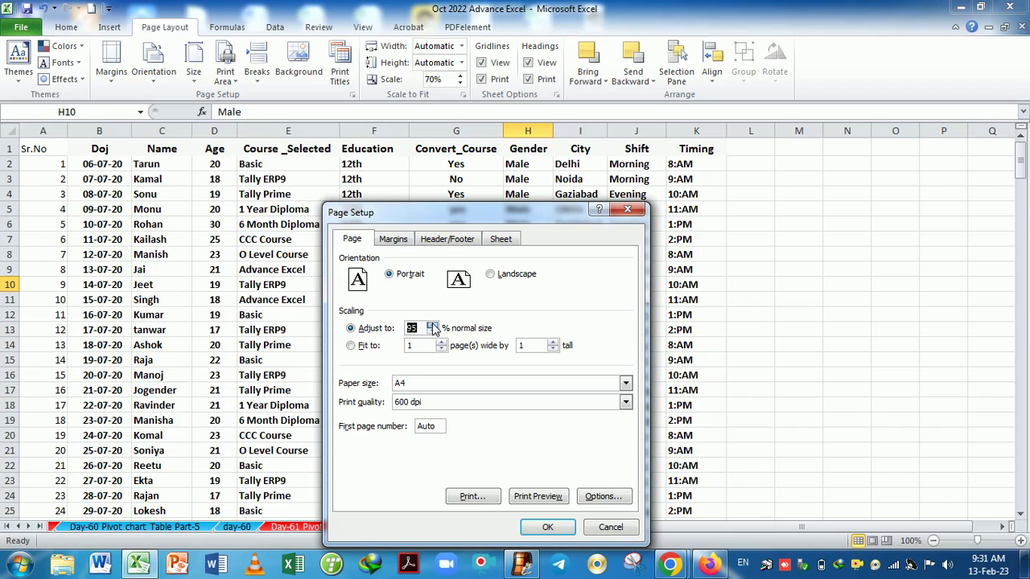
click(432, 325)
click(400, 246)
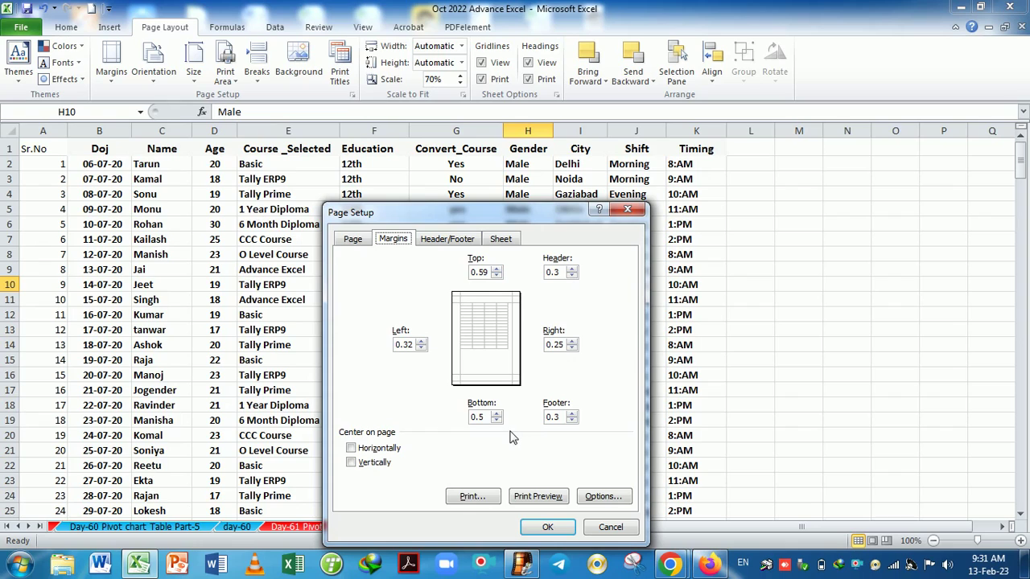
click(351, 449)
click(547, 527)
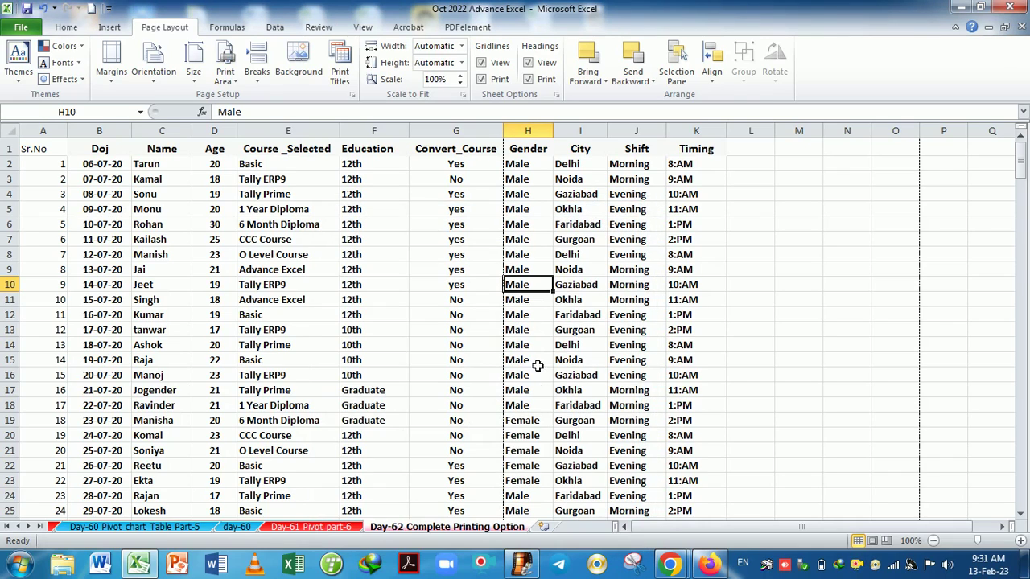
Undo the last change on the worksheet.
scroll(560, 295, down, 6)
scroll(562, 297, up, 1)
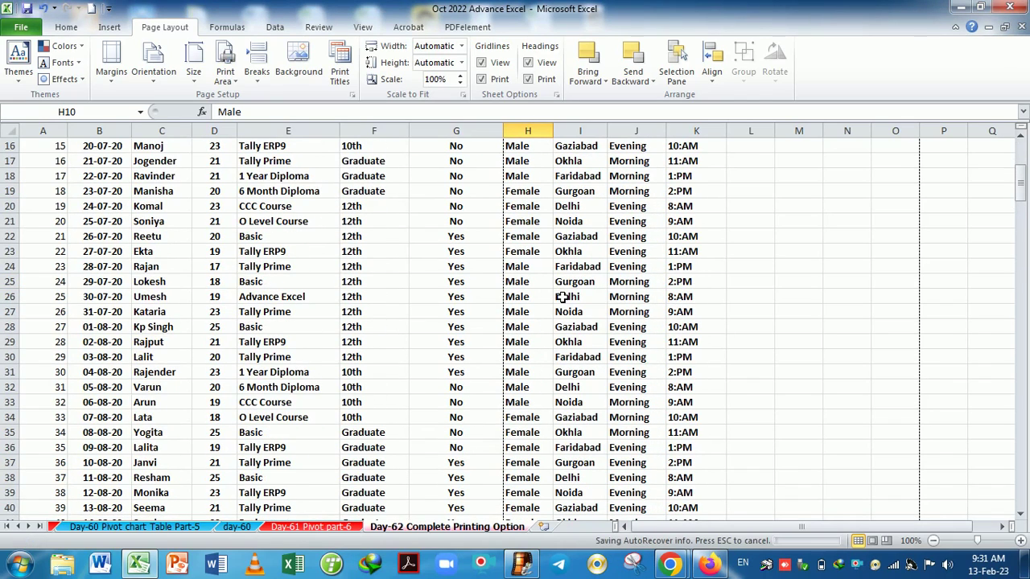
key(ctrl+z)
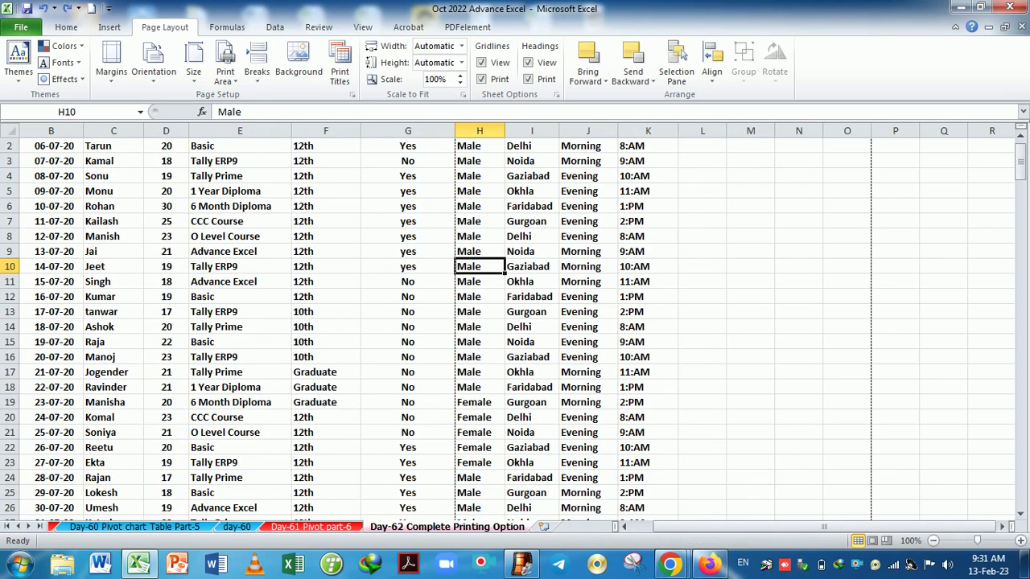
Try vertical centering on the page in the page setup, and turn off both horizontal and vertical centering.
click(341, 77)
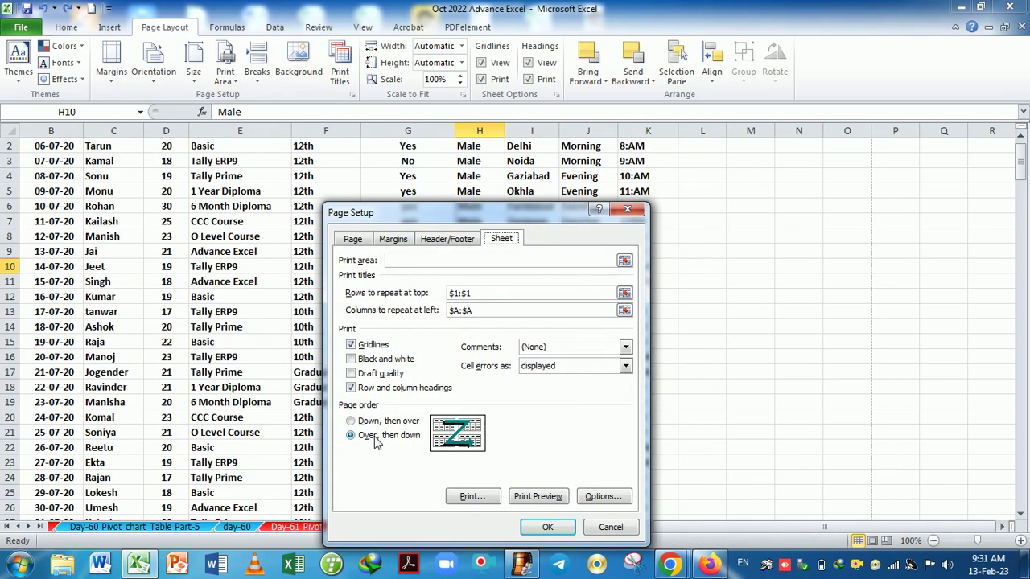
click(394, 239)
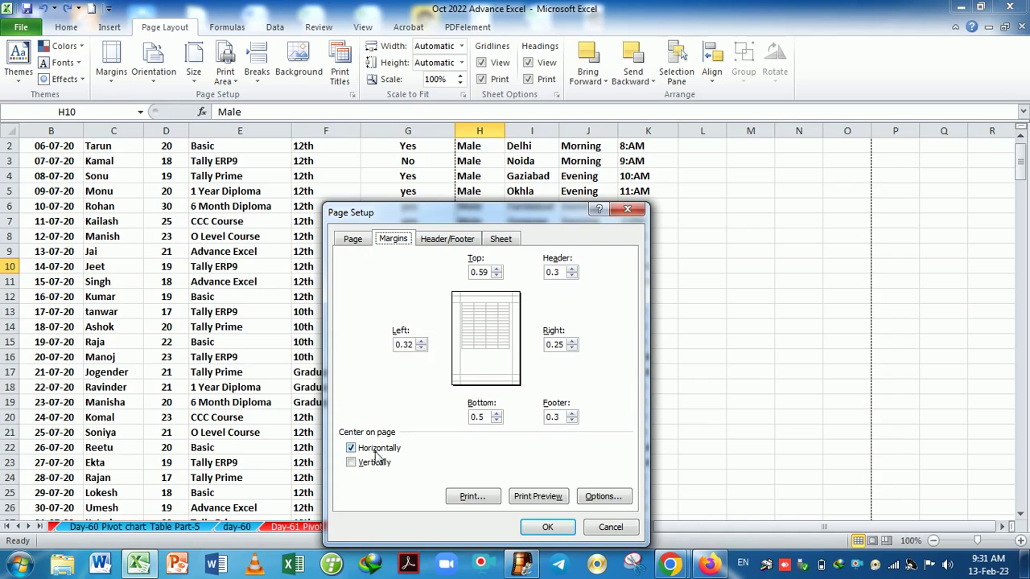
click(352, 448)
click(352, 463)
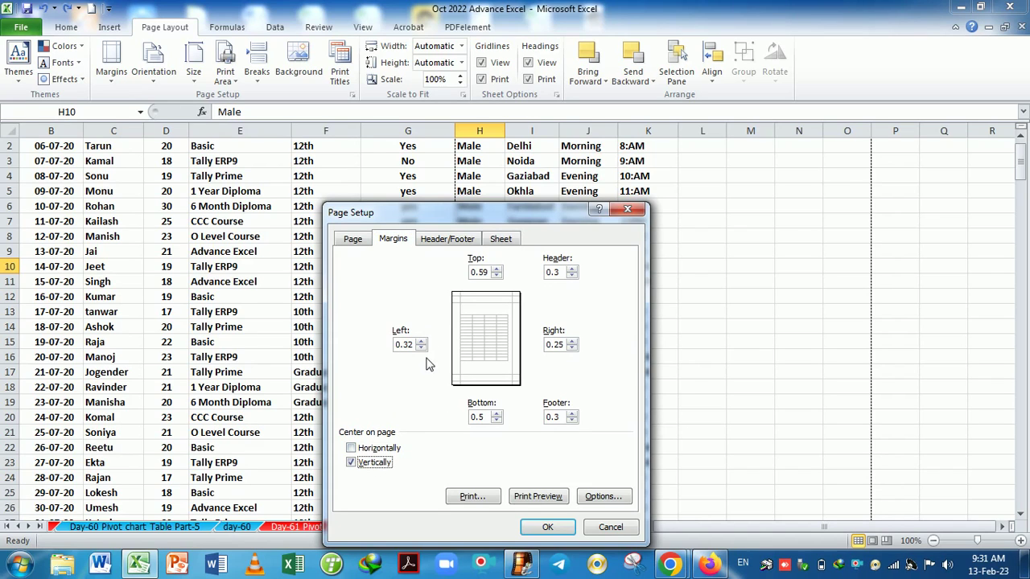
click(352, 448)
click(352, 448)
click(352, 463)
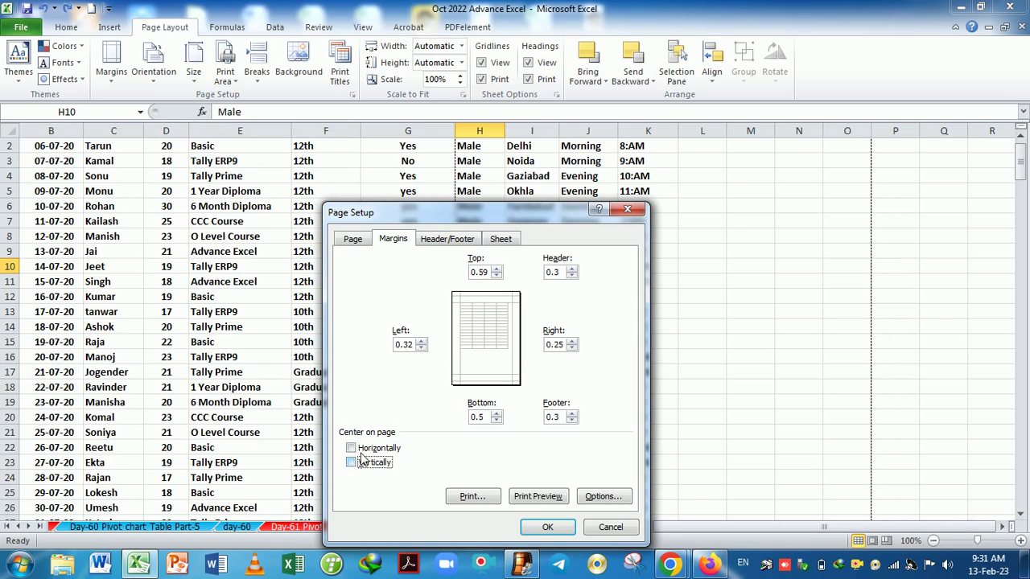
Examine the preset header and footer choices offered in the page setup.
click(450, 239)
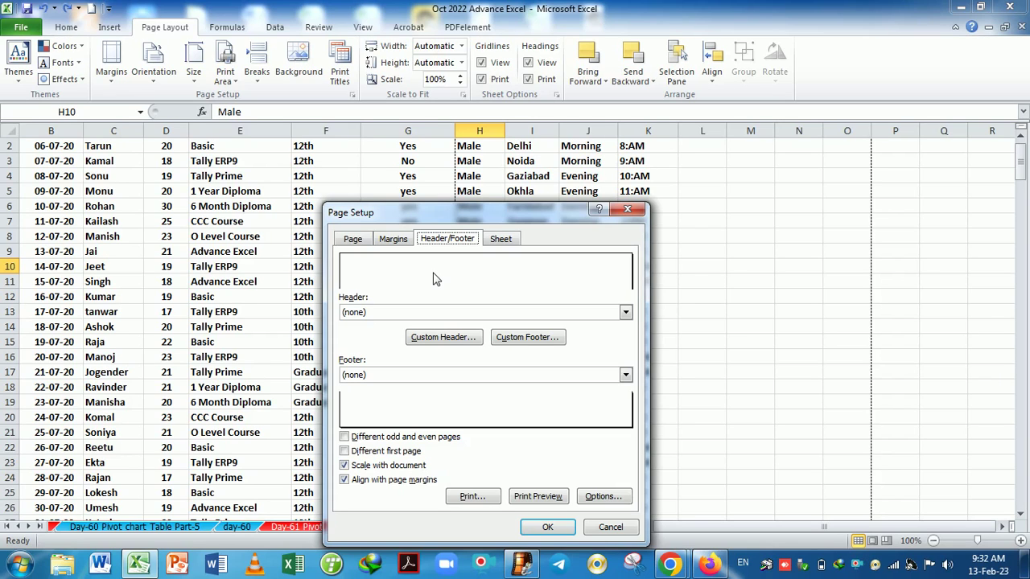
click(625, 313)
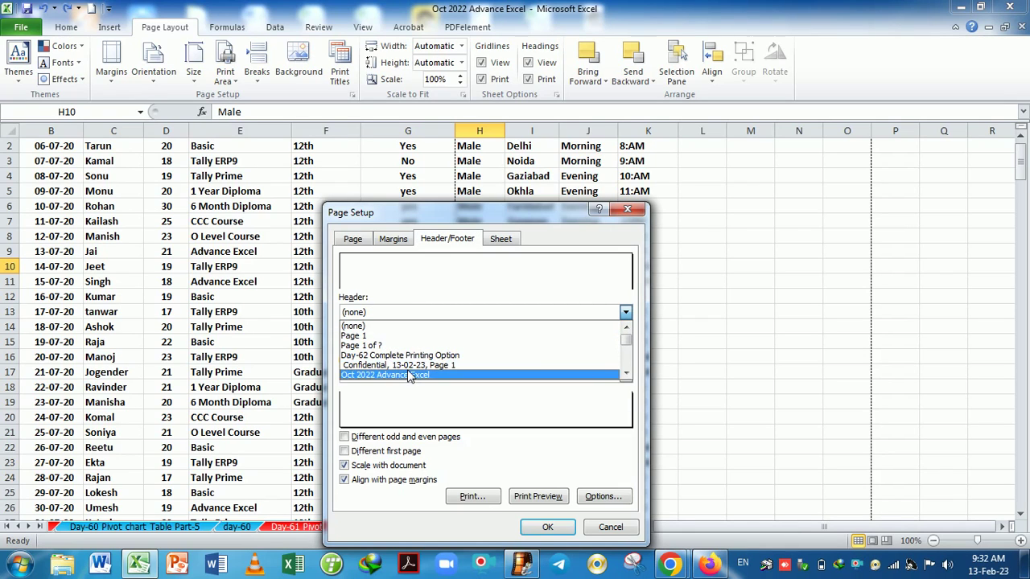
click(453, 286)
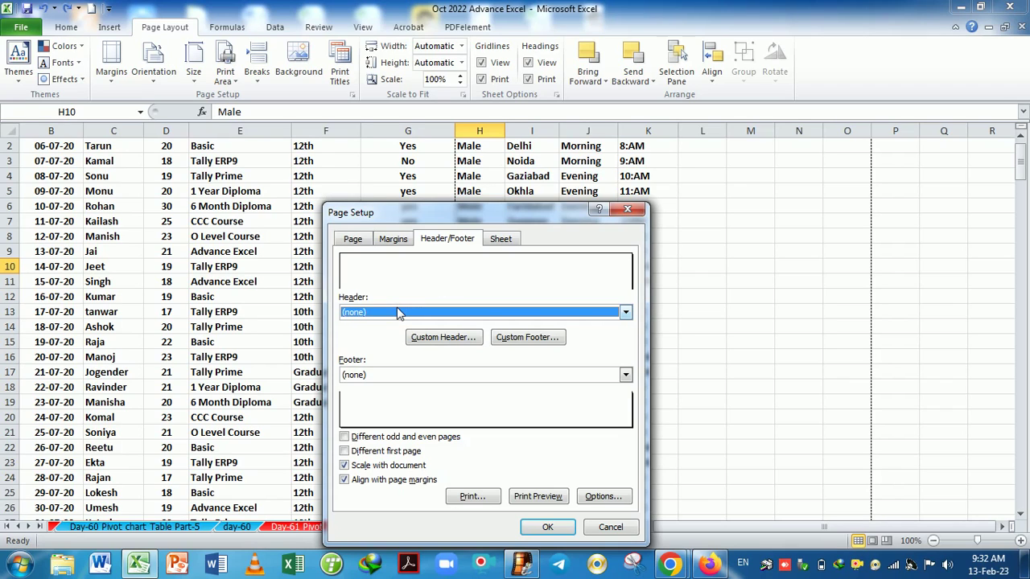
click(407, 376)
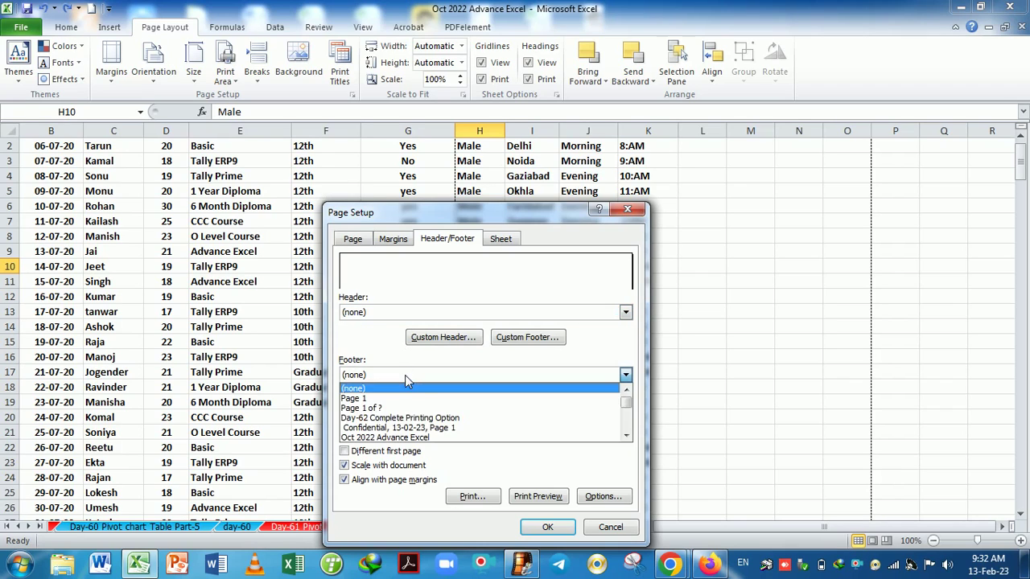
click(626, 435)
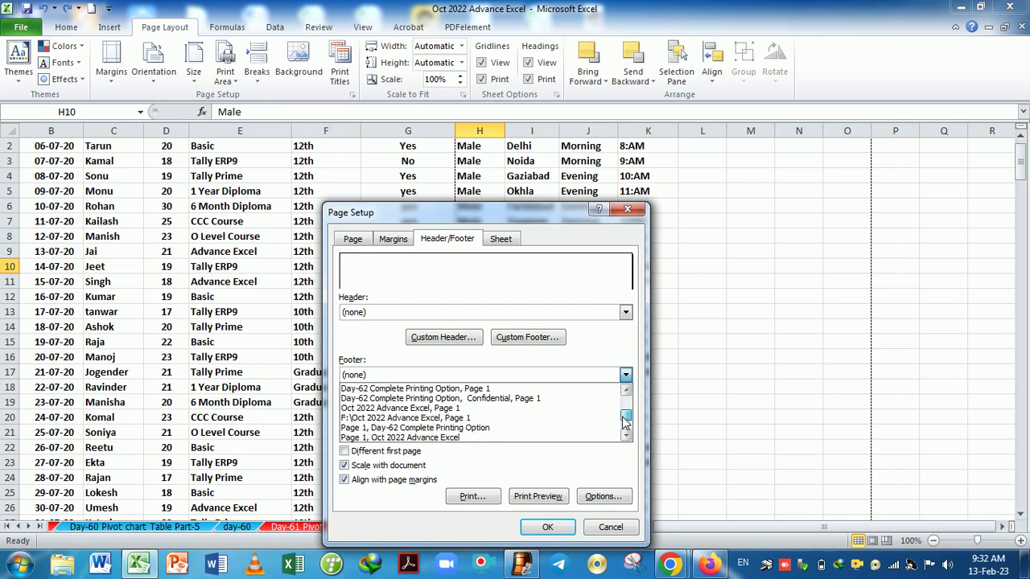
scroll(622, 434, up, 5)
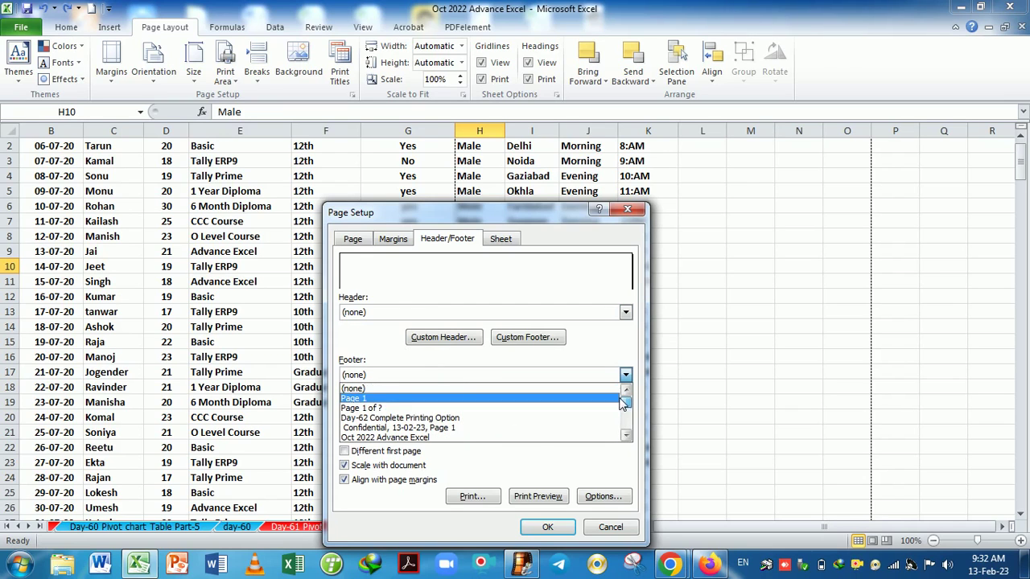
click(568, 292)
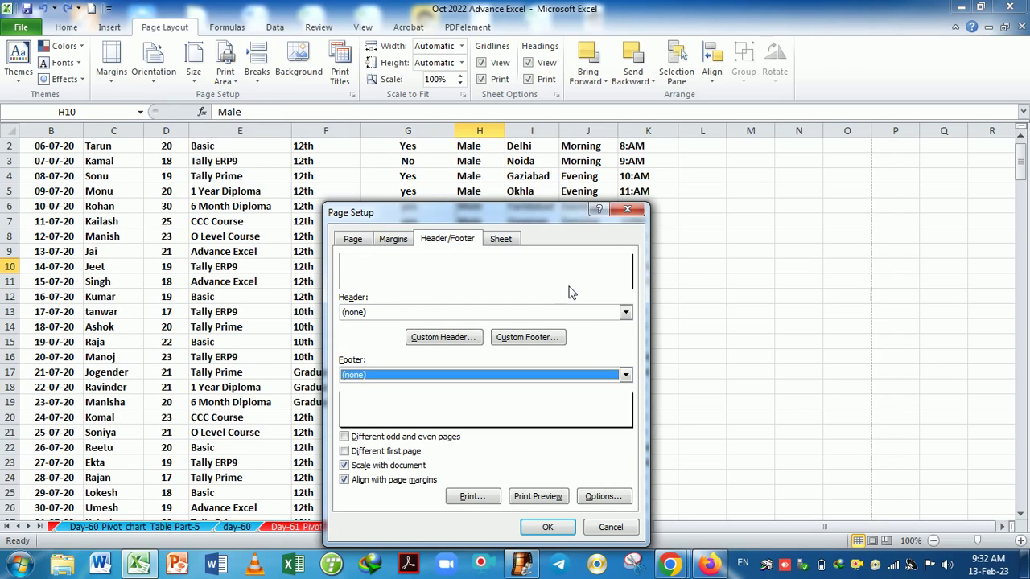
Create a custom header with "Employe Record" in the left section and "Salary Sheet" in the right section.
click(444, 337)
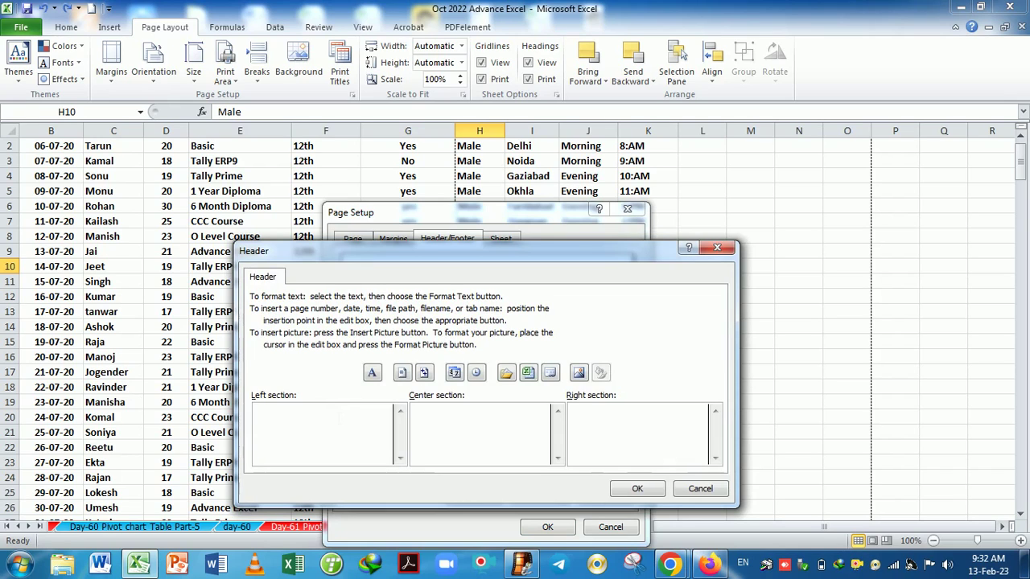
text(Employe Recoe)
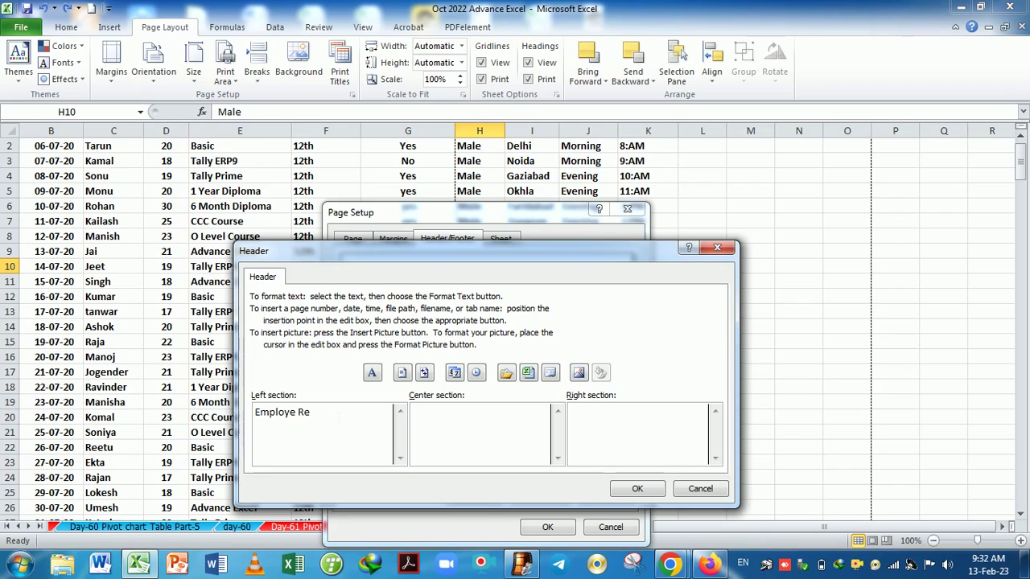
text(d )
text(Sal)
text(ary 's)
key(BackSpace)
key(BackSpace)
text(Sheet)
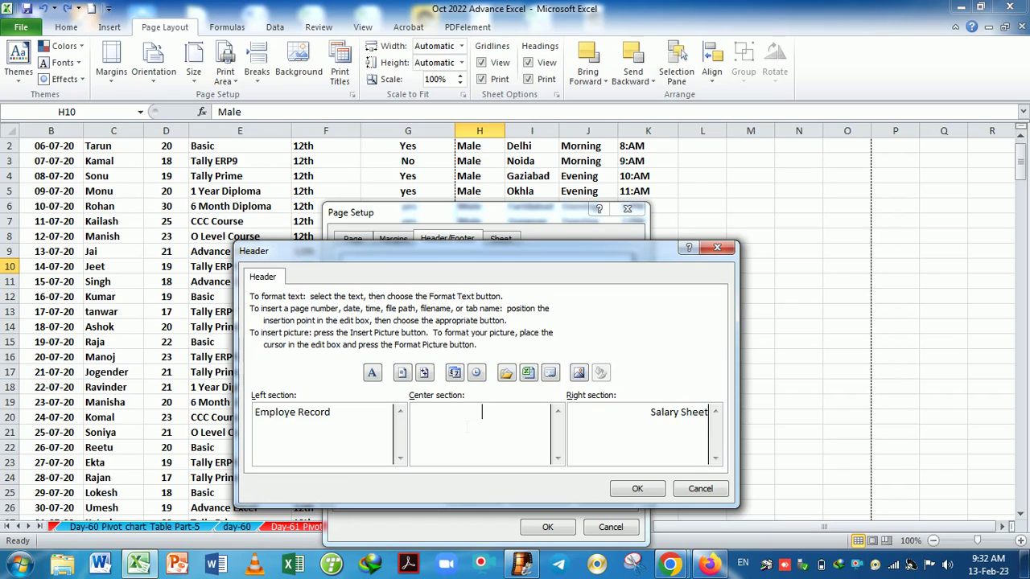
Put the page number, an "&" and the number of pages in the header's center section, and apply the page setup.
click(402, 373)
text(&)
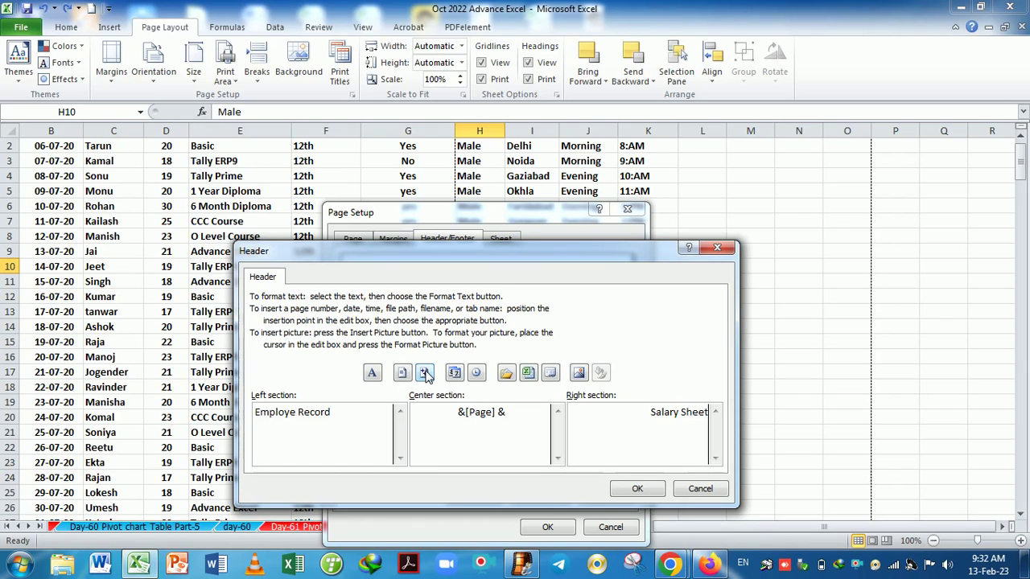
click(425, 374)
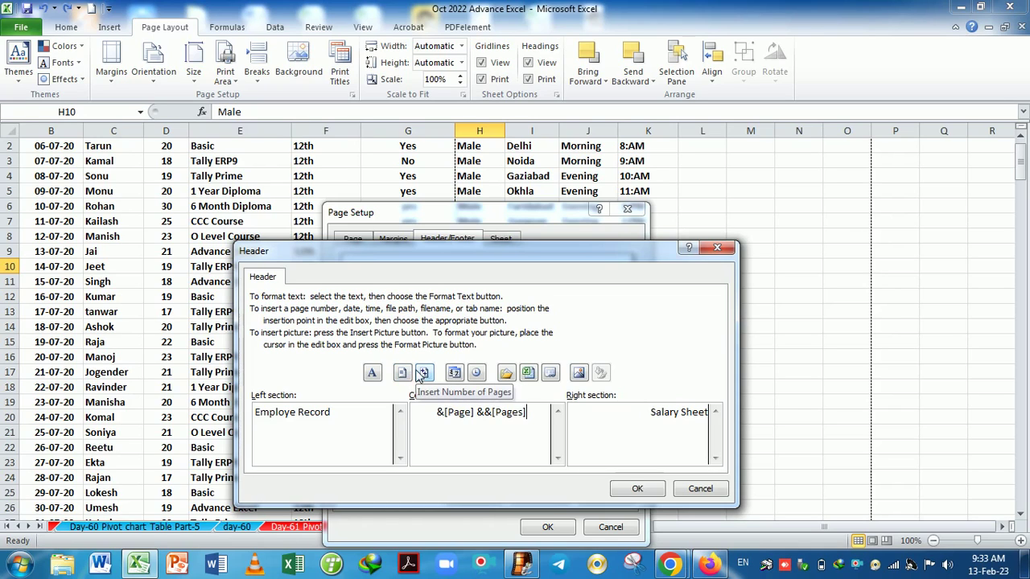
click(638, 489)
click(555, 531)
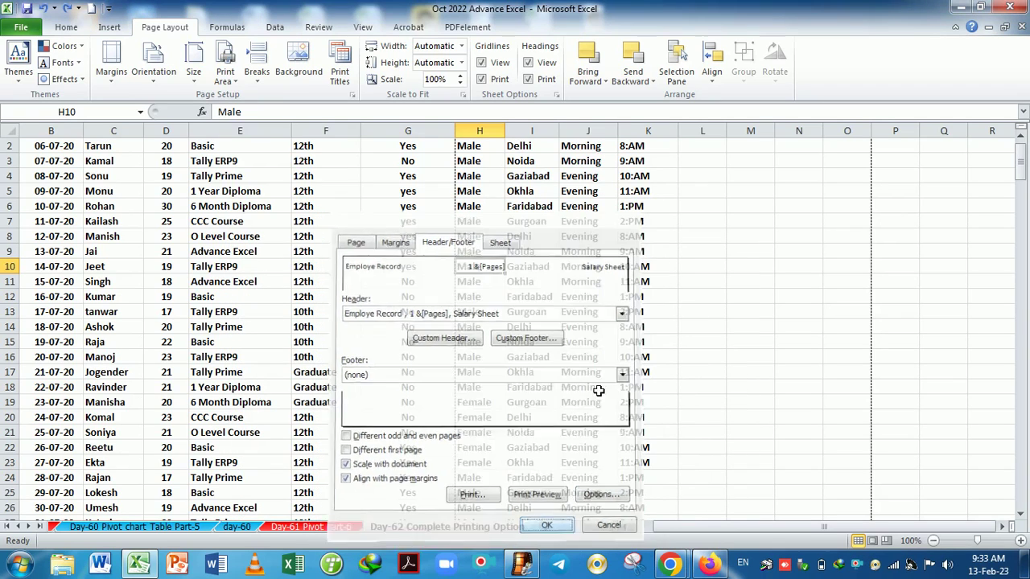
Examine the custom header on the first three pages in the print preview, and return to the worksheet.
key(ctrl+p)
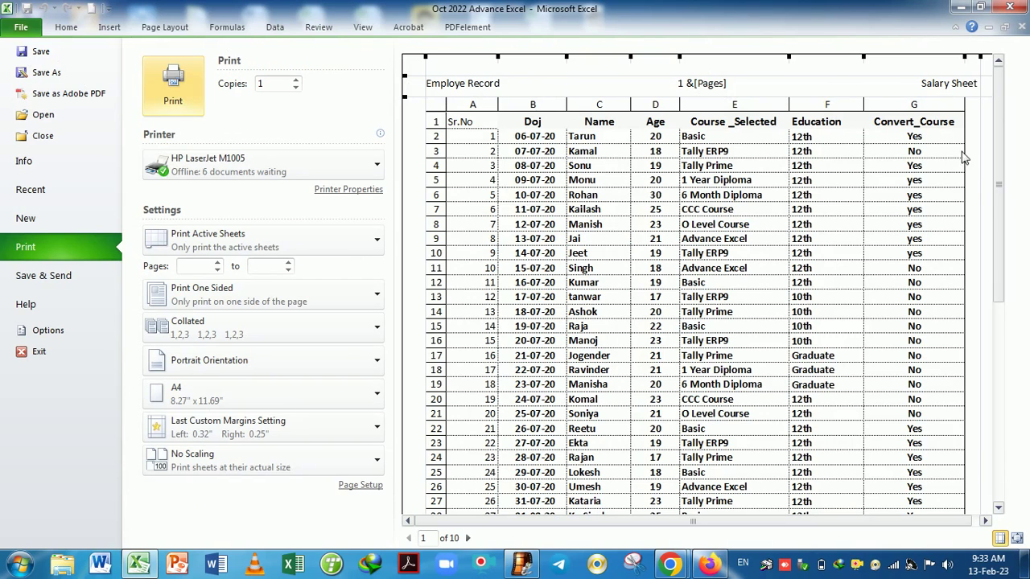
drag(1000, 194, 983, 447)
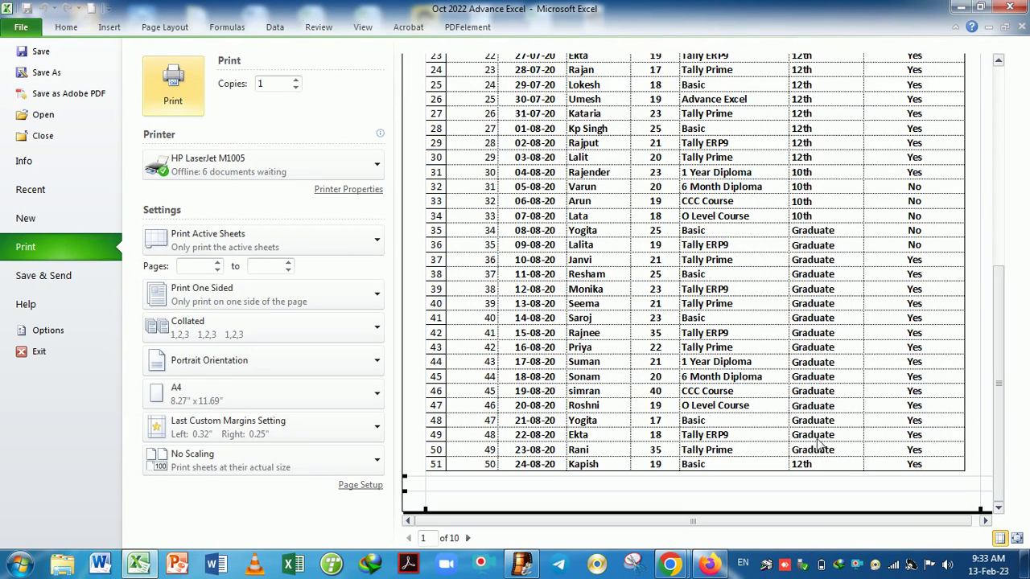
click(468, 538)
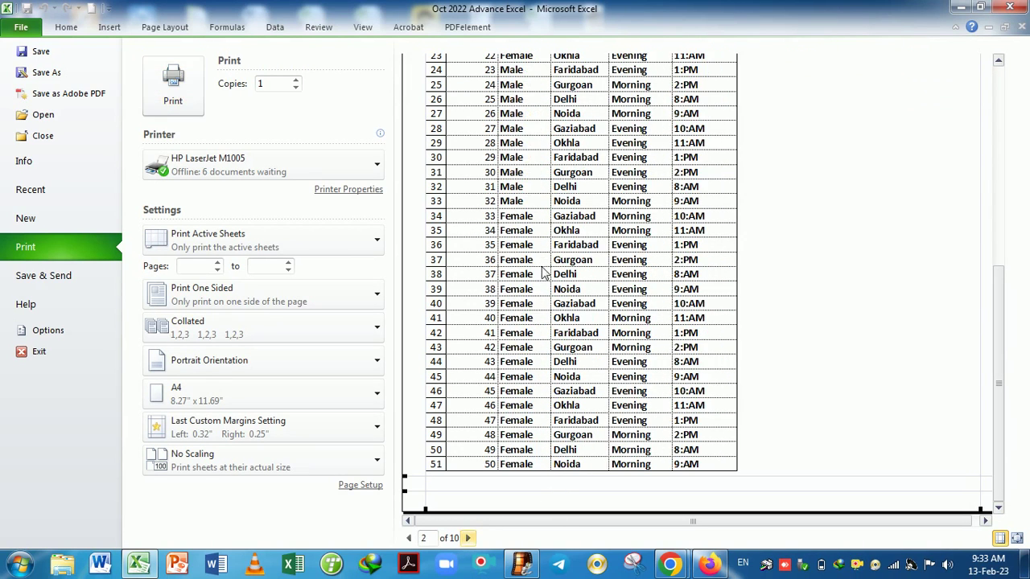
scroll(541, 268, up, 5)
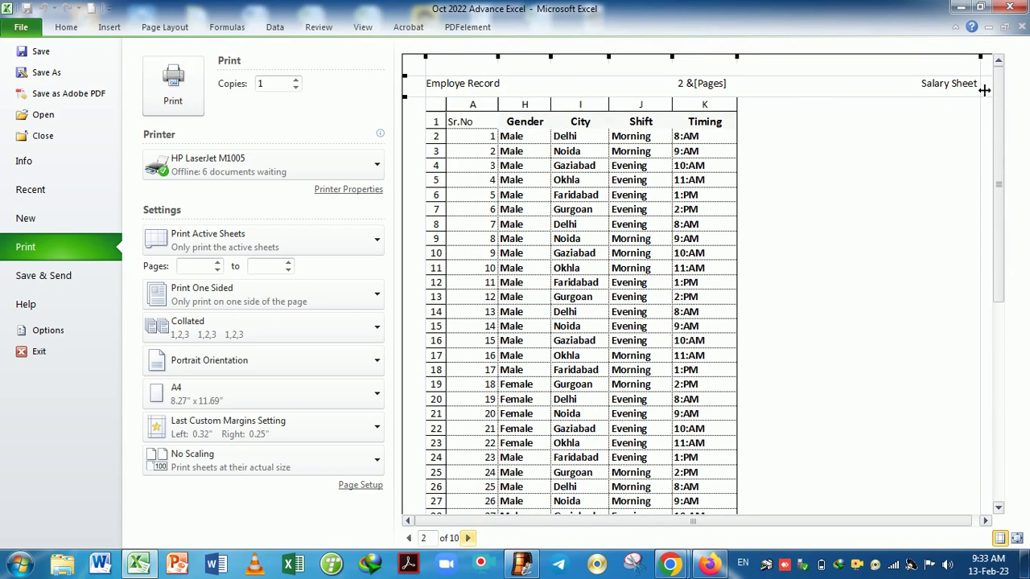
scroll(633, 344, down, 1)
scroll(633, 345, down, 4)
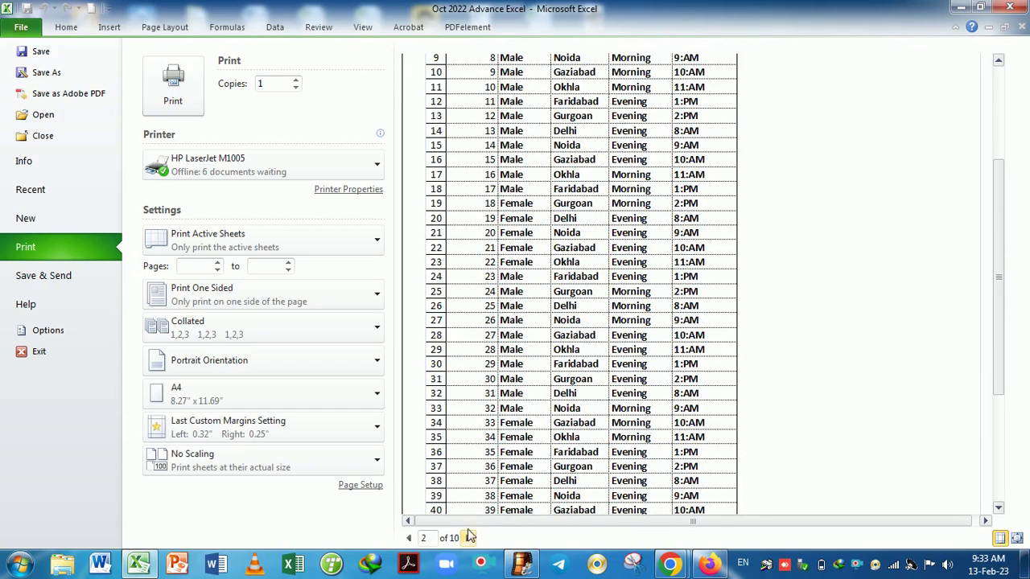
click(468, 538)
scroll(586, 274, up, 5)
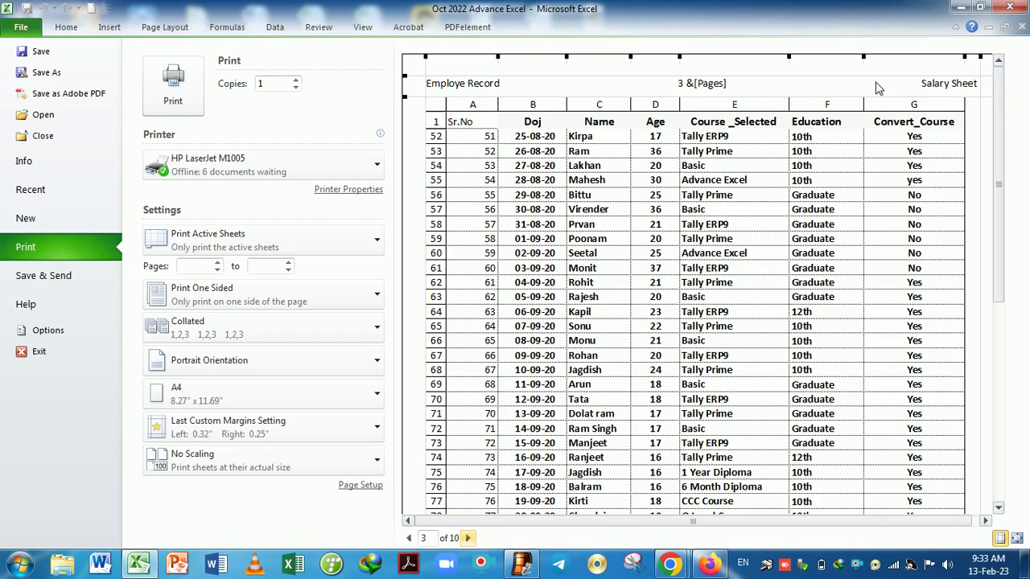
key(Escape)
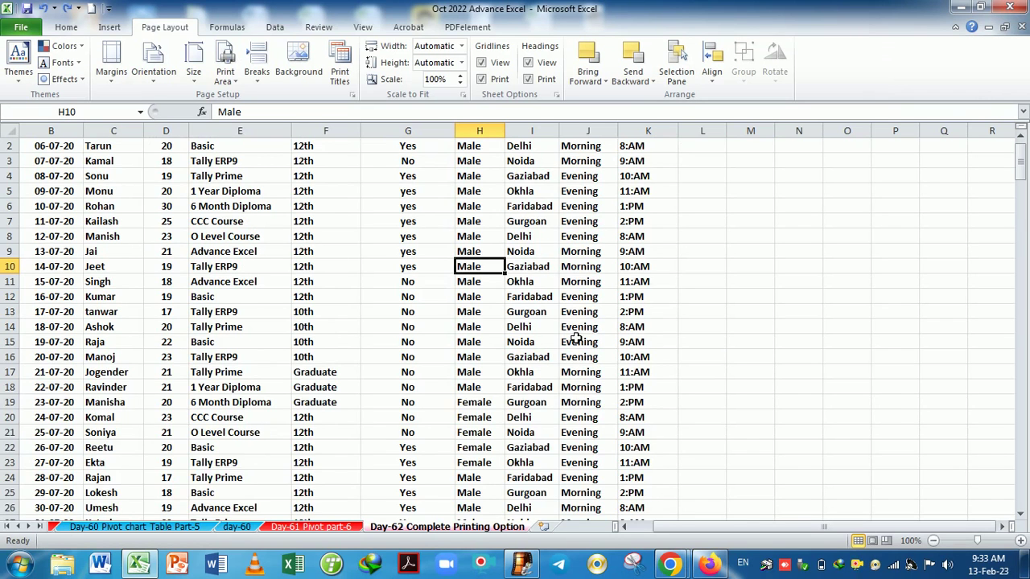
Try replacing the ampersand before [Pages] with "and" in the custom header's center section, and apply the page setup.
scroll(573, 336, up, 1)
click(339, 69)
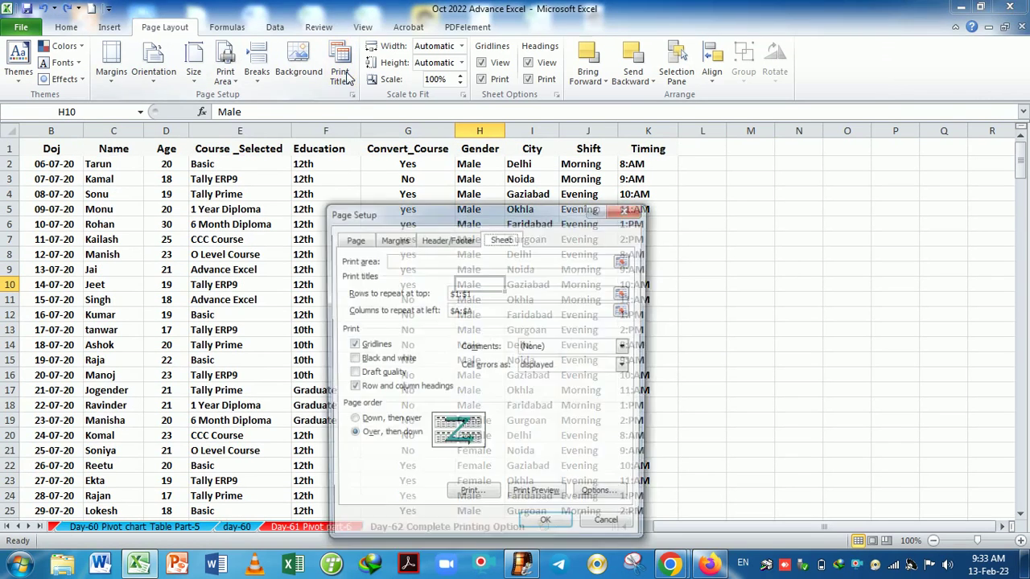
click(459, 241)
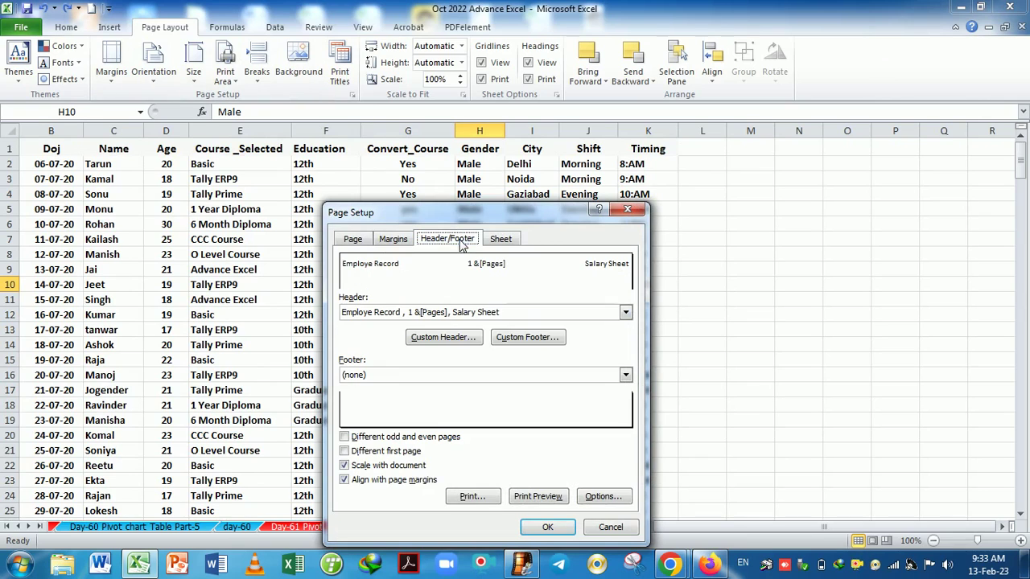
click(459, 337)
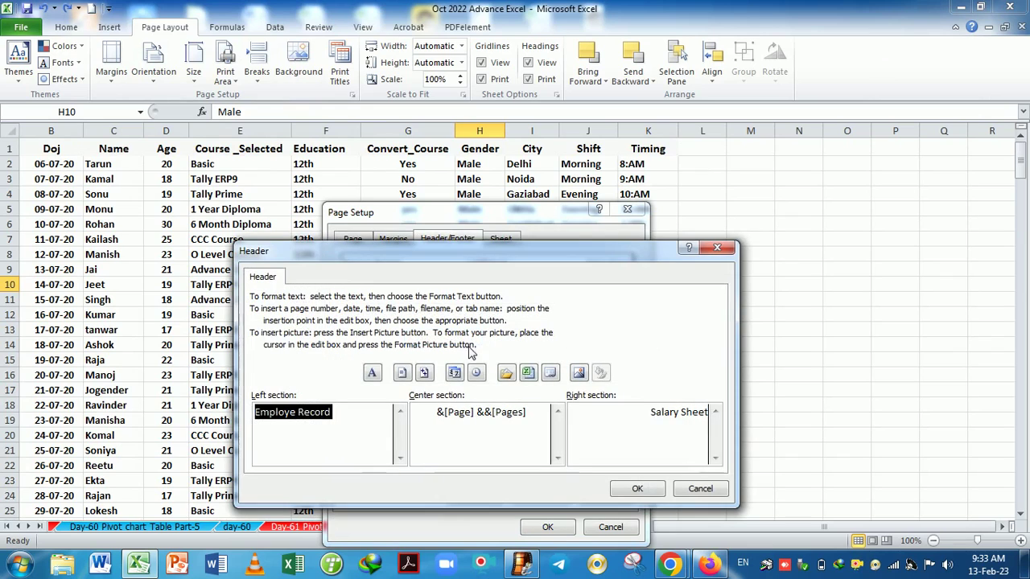
click(493, 412)
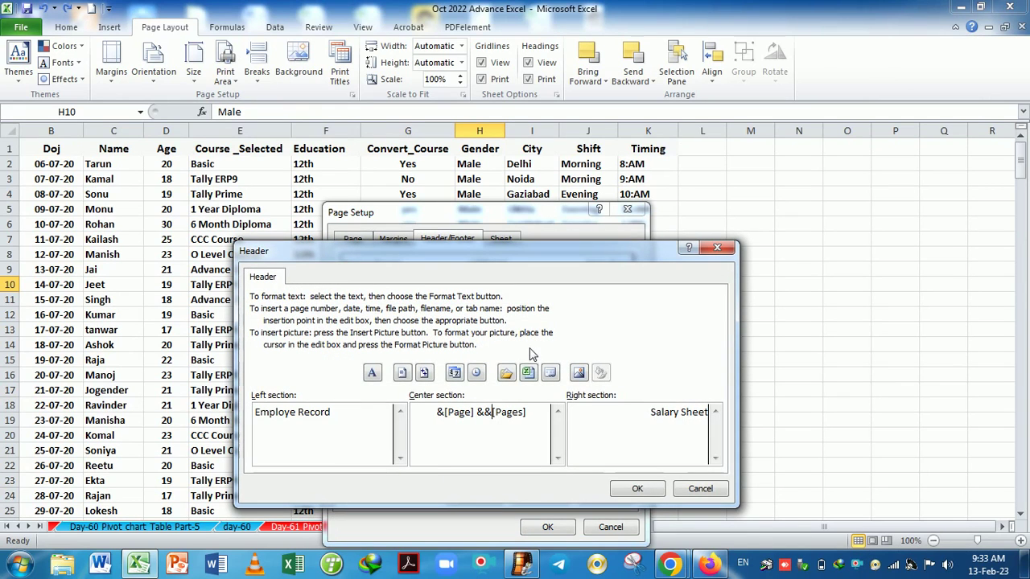
key(BackSpace)
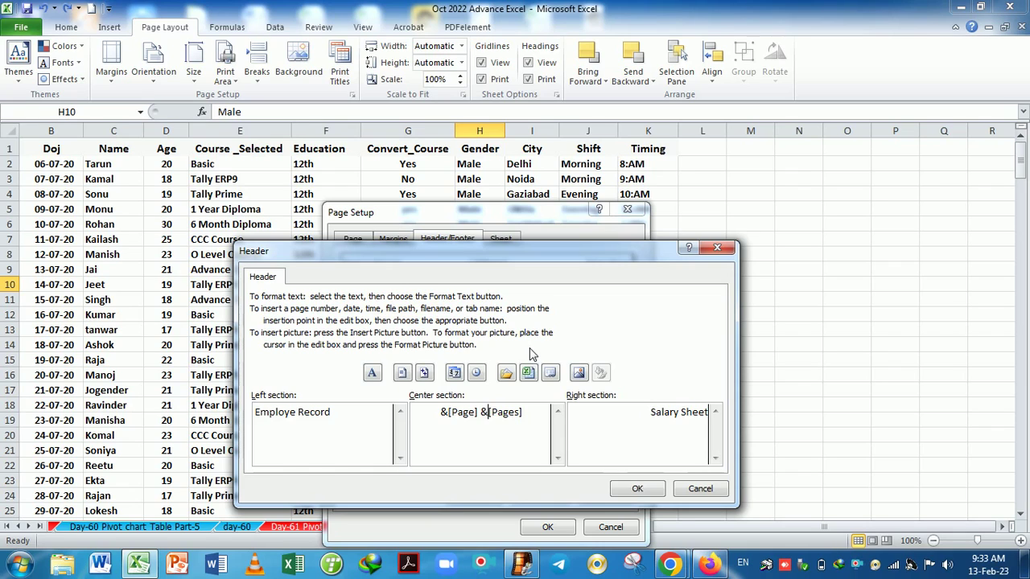
text(and)
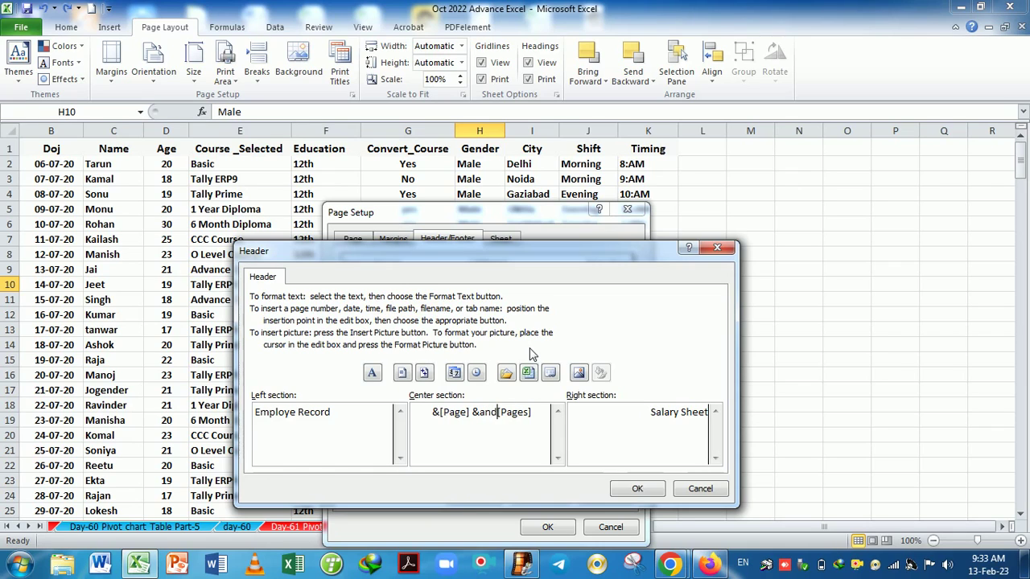
click(626, 489)
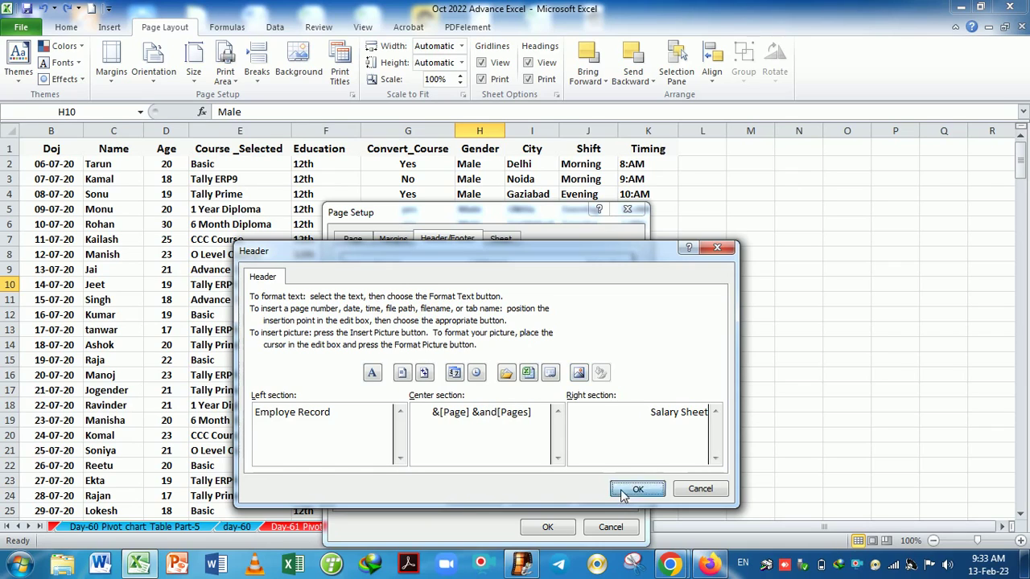
click(541, 527)
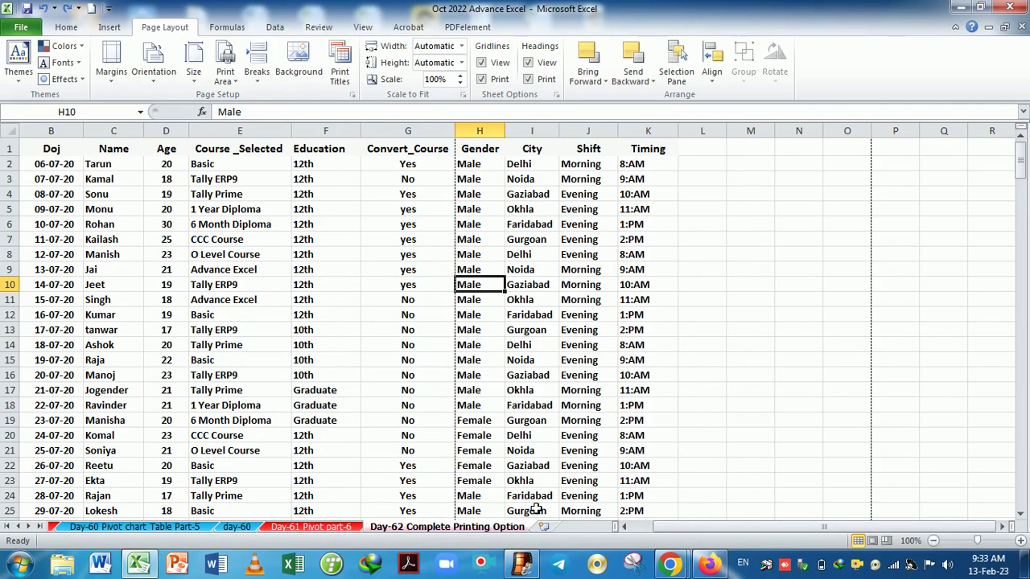
Check the edited header on the first page in the print preview, and return to the worksheet.
key(ctrl+p)
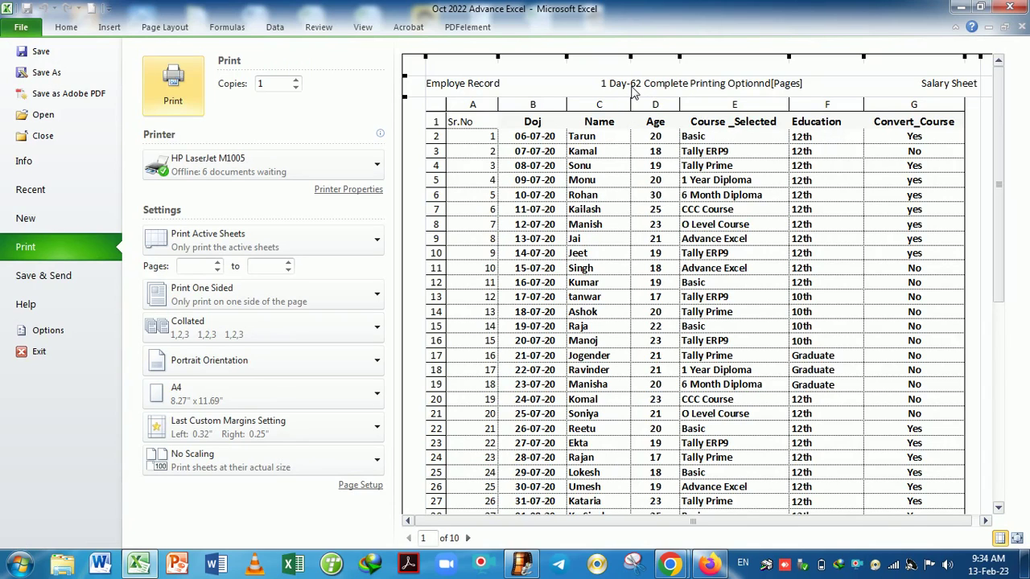
scroll(684, 233, down, 6)
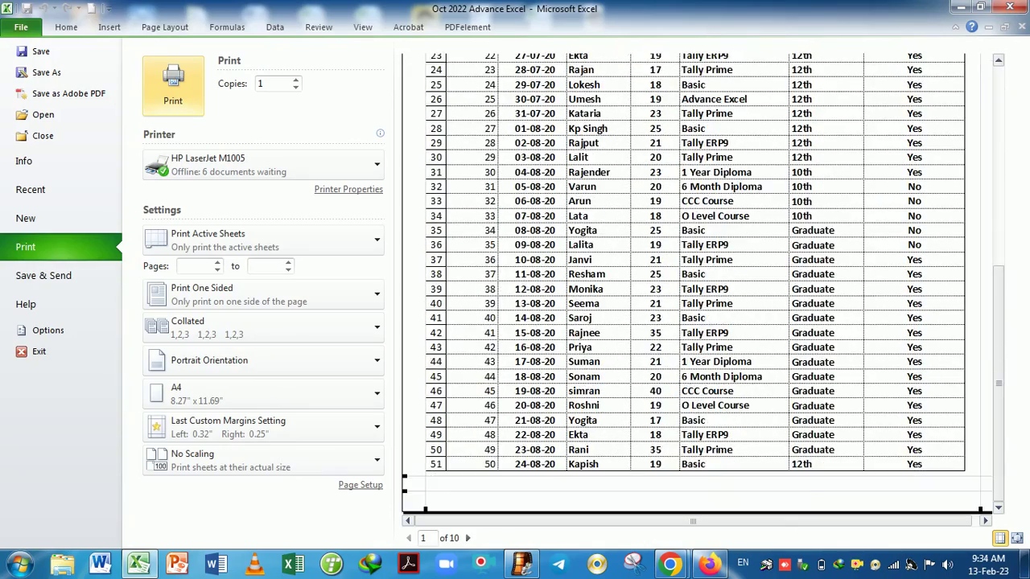
scroll(661, 311, up, 6)
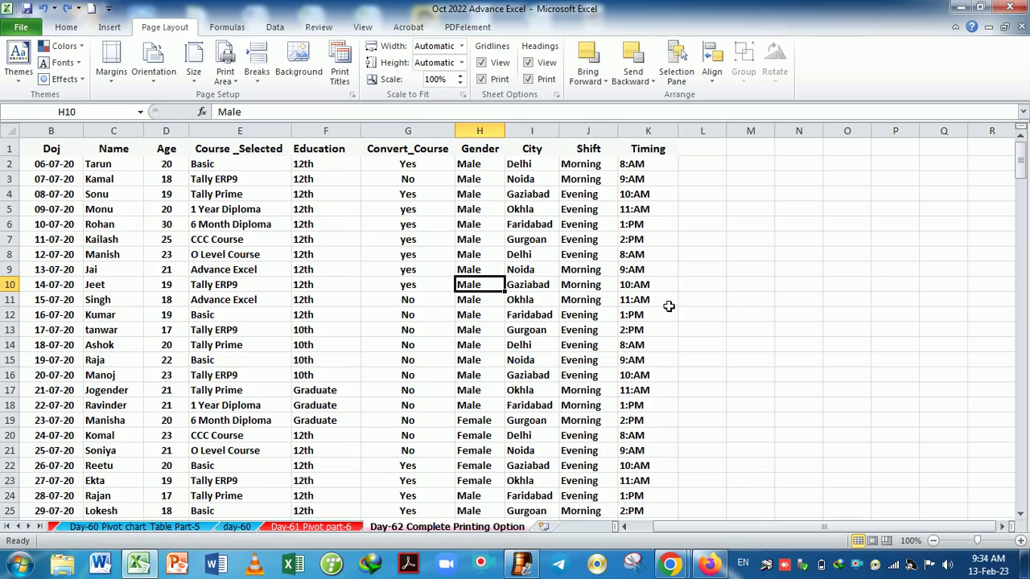
Open the page setup from the print preview and clear the custom header's center section.
key(ctrl+p)
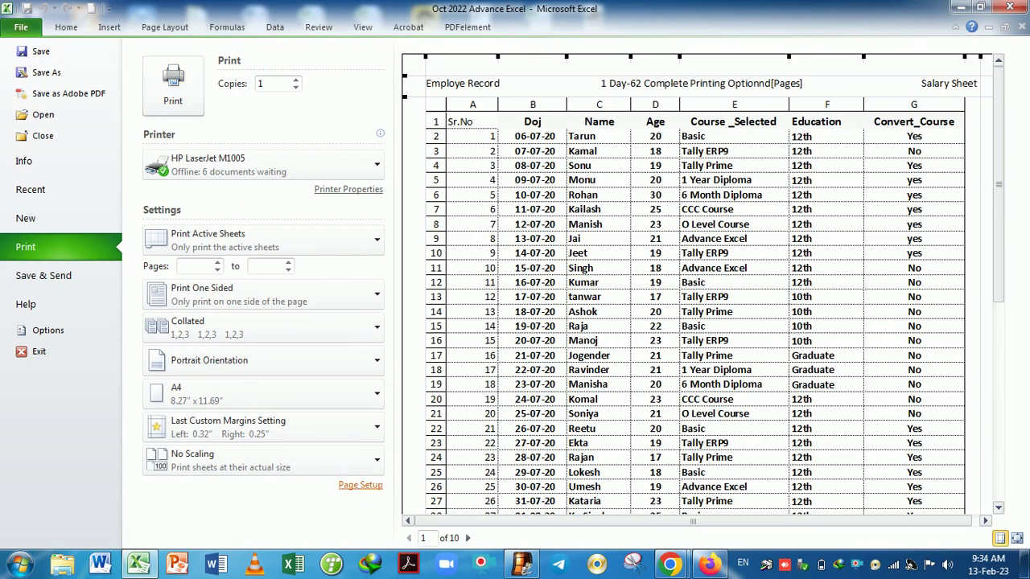
click(360, 485)
click(444, 239)
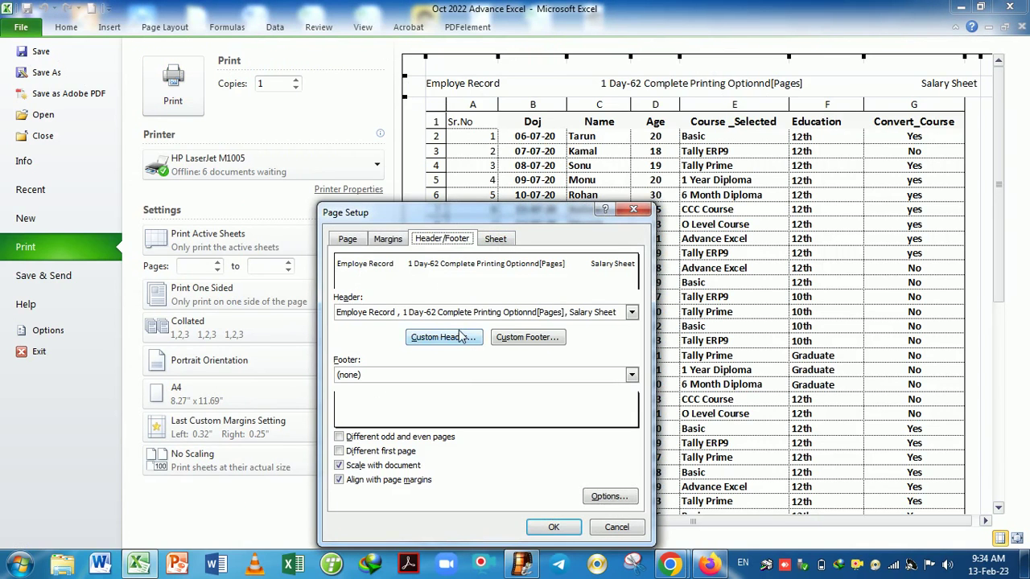
click(463, 337)
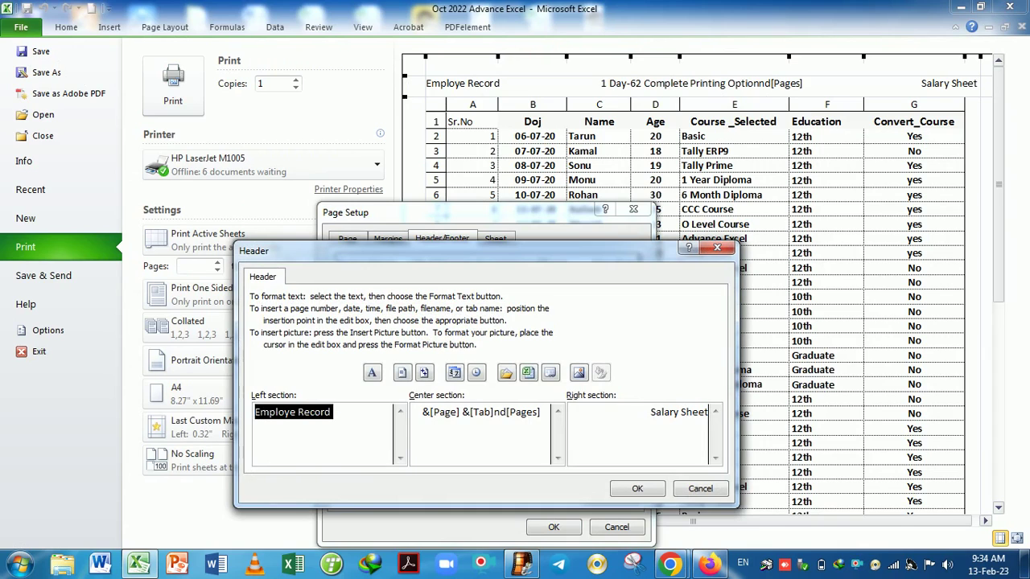
drag(540, 412, 415, 412)
key(Delete)
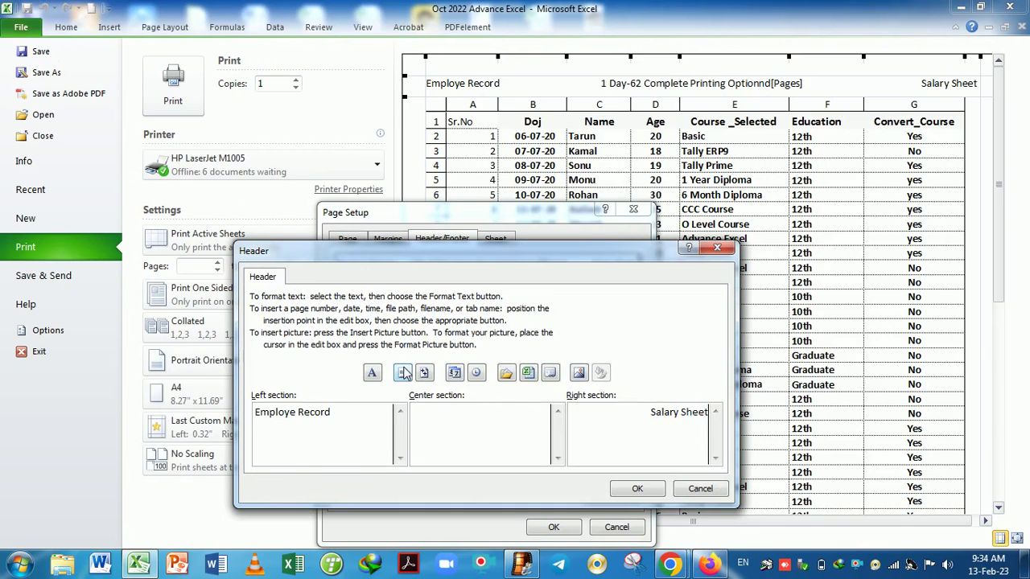
Fill the header's center section with "&[Page] TO &[Pages]", apply the page setup, and preview the second page.
click(403, 372)
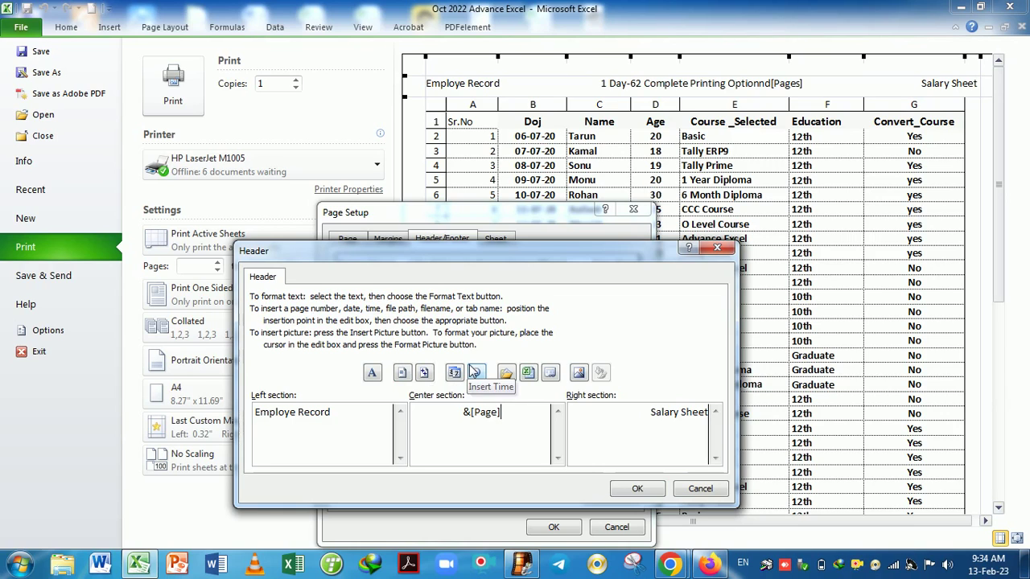
text(t)
key(BackSpace)
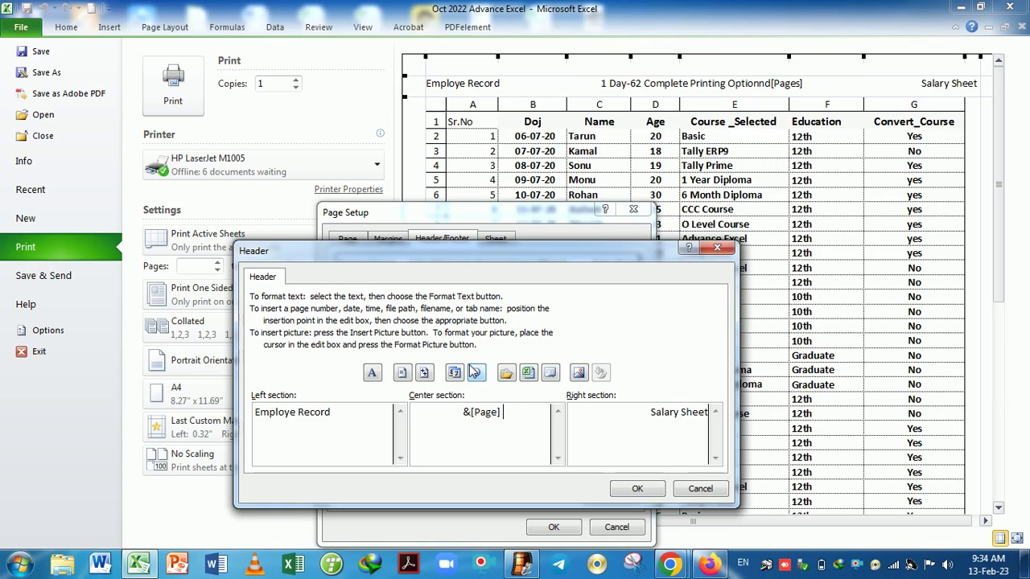
text(TO)
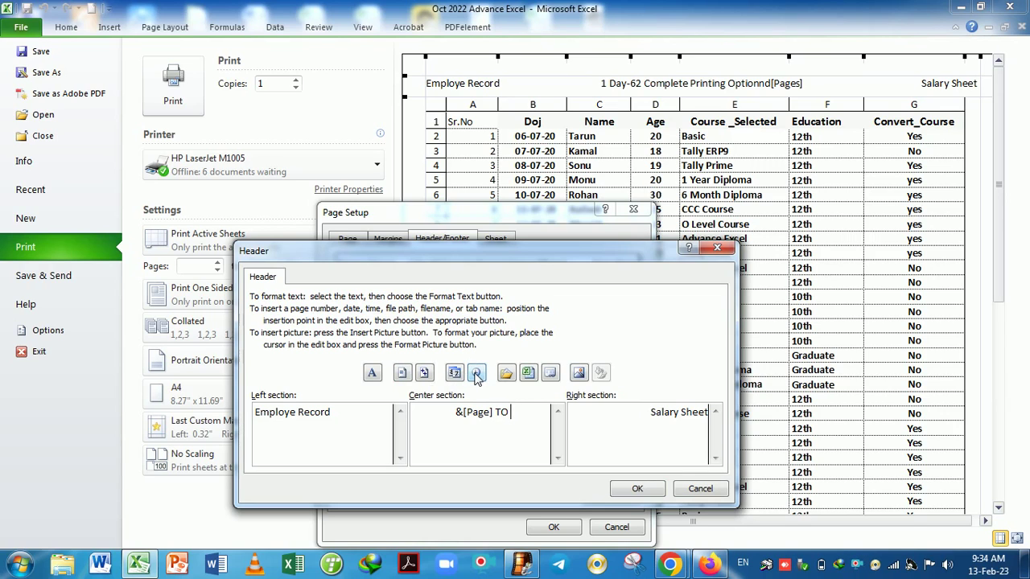
click(425, 374)
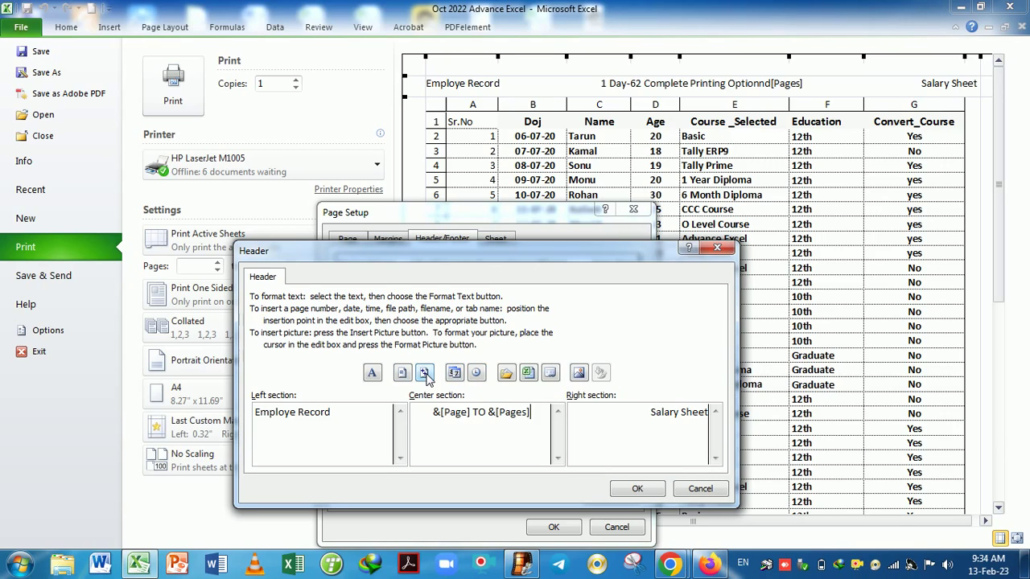
click(636, 490)
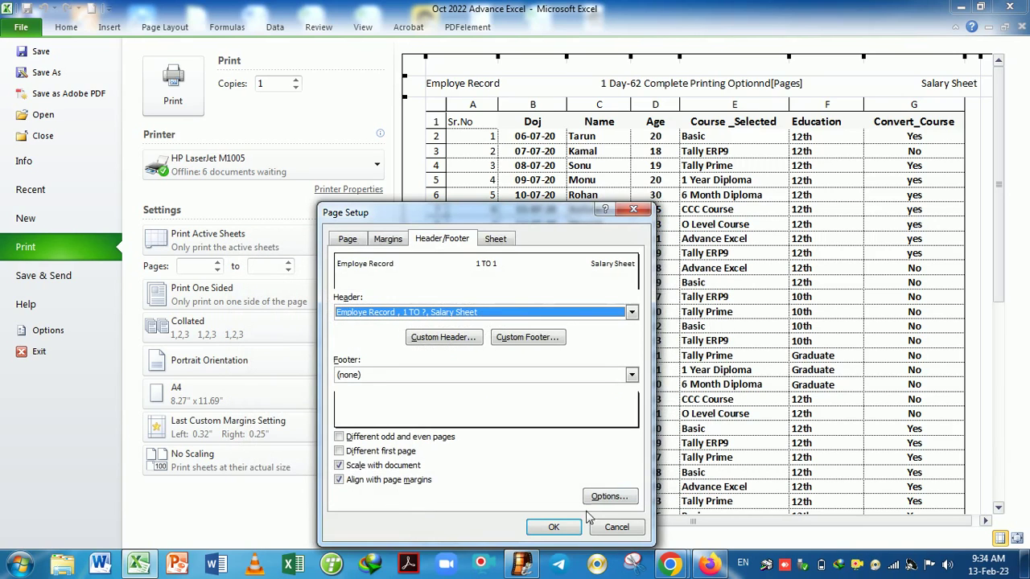
click(560, 527)
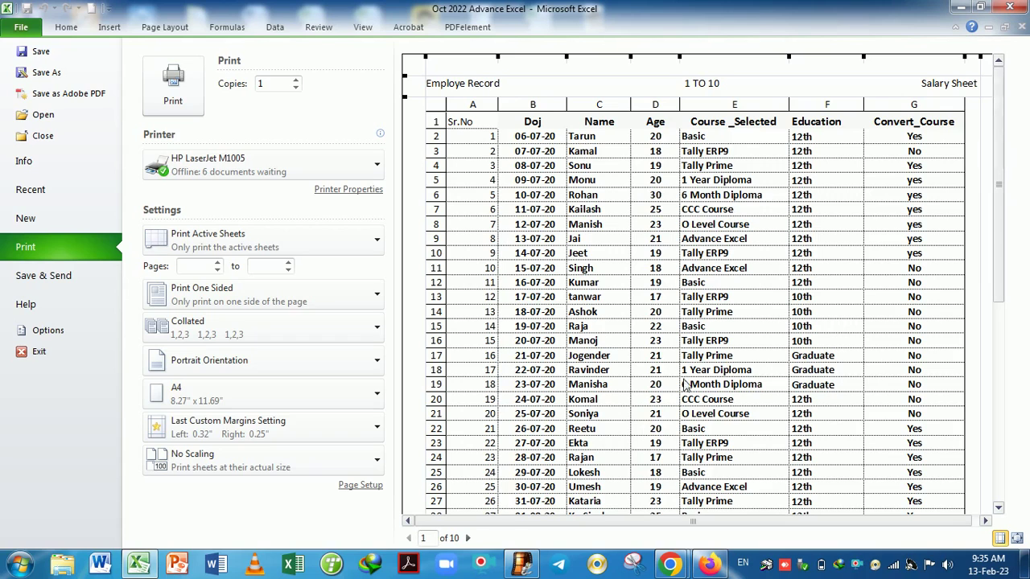
click(469, 538)
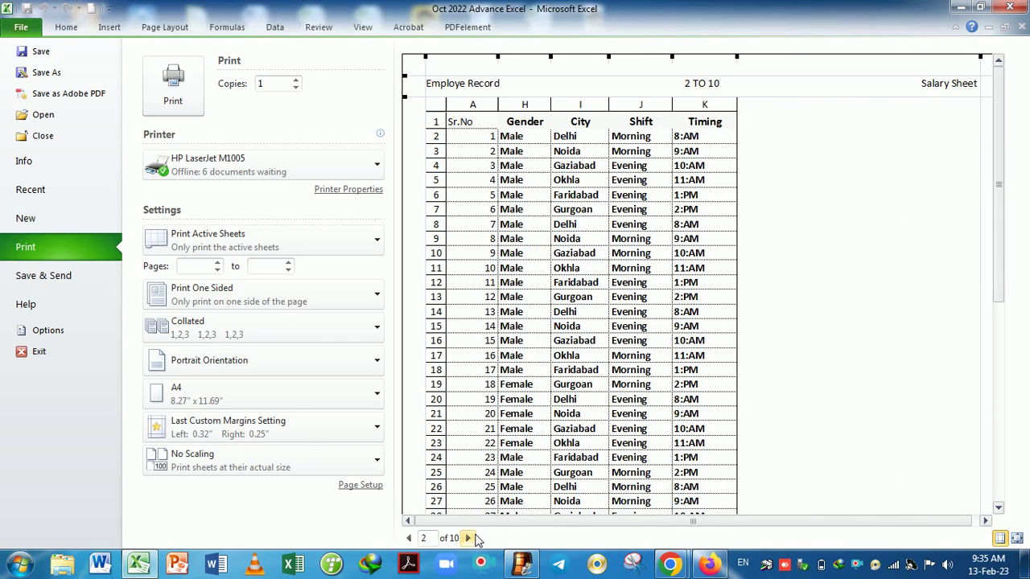
Add a custom footer with "Excel Computer Classes" in the left section and "Mobile NO." plus the phone number in the center, and apply the page setup.
click(470, 538)
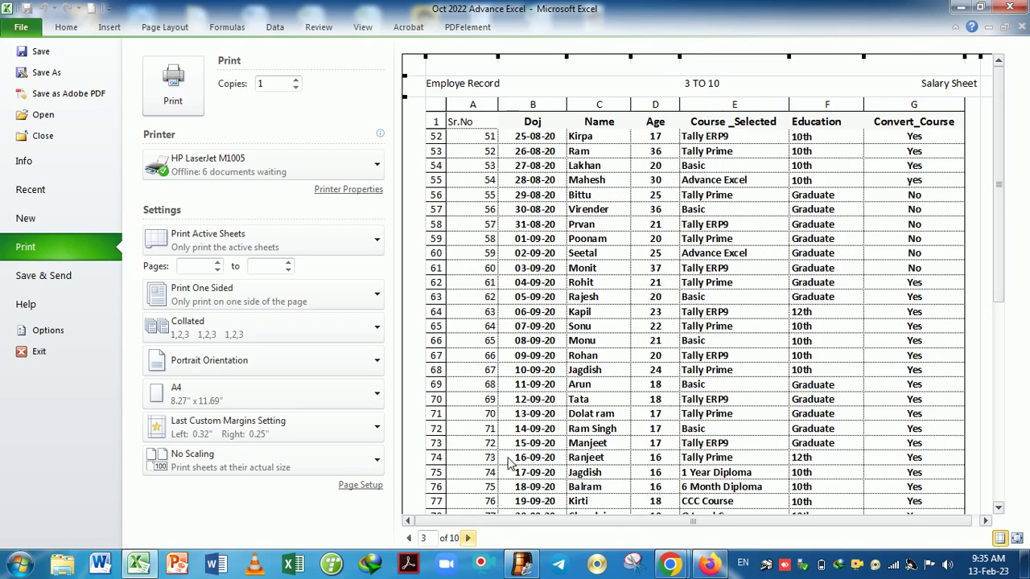
click(362, 489)
click(447, 240)
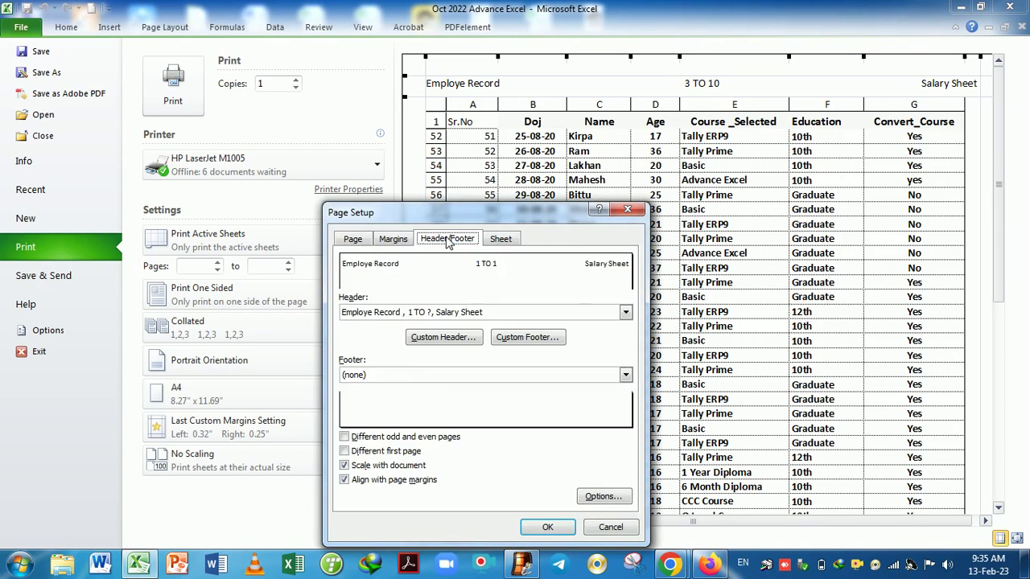
click(529, 338)
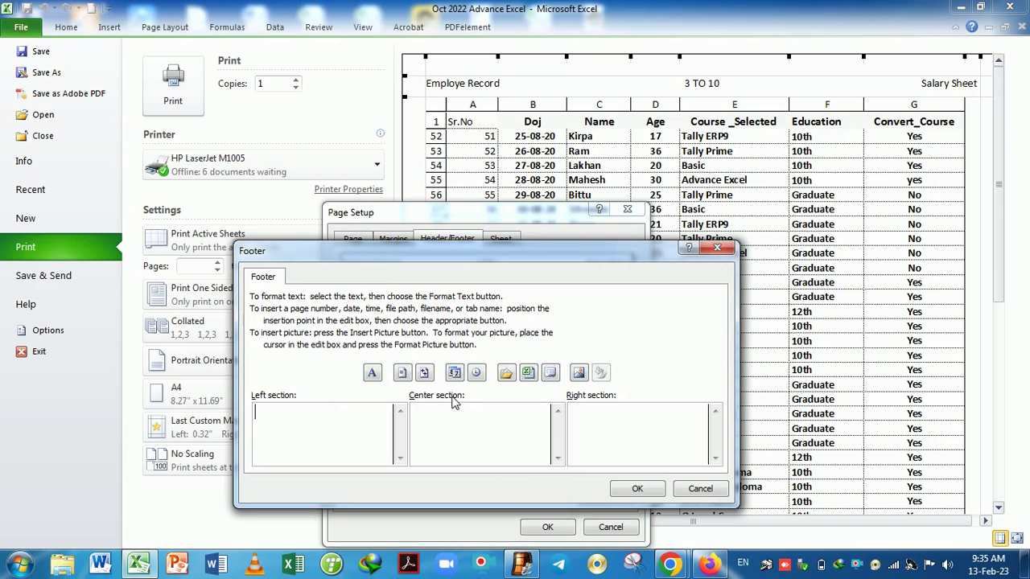
text(Excel Computer Classes)
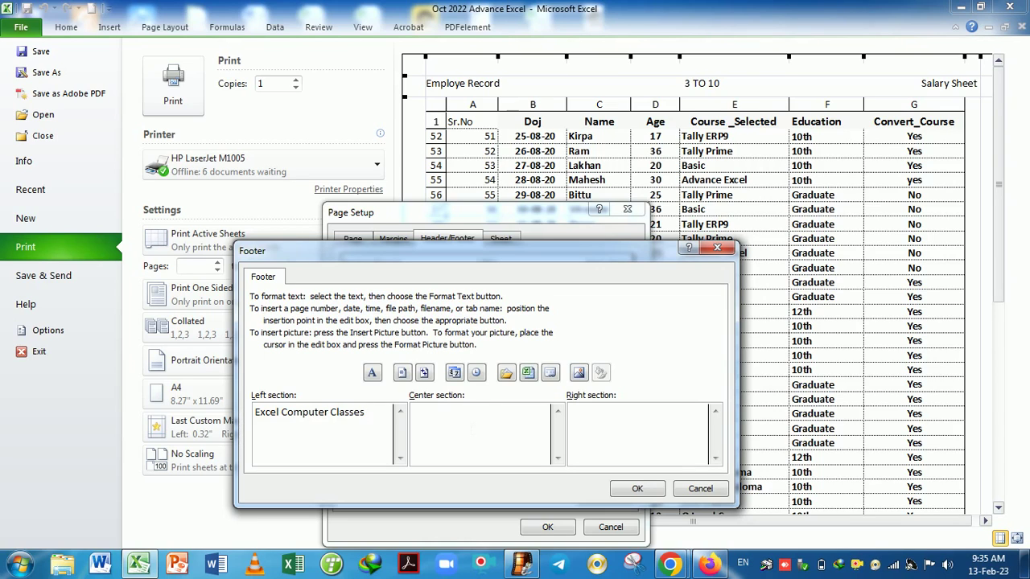
click(472, 430)
text(Mobile NO. 854544454)
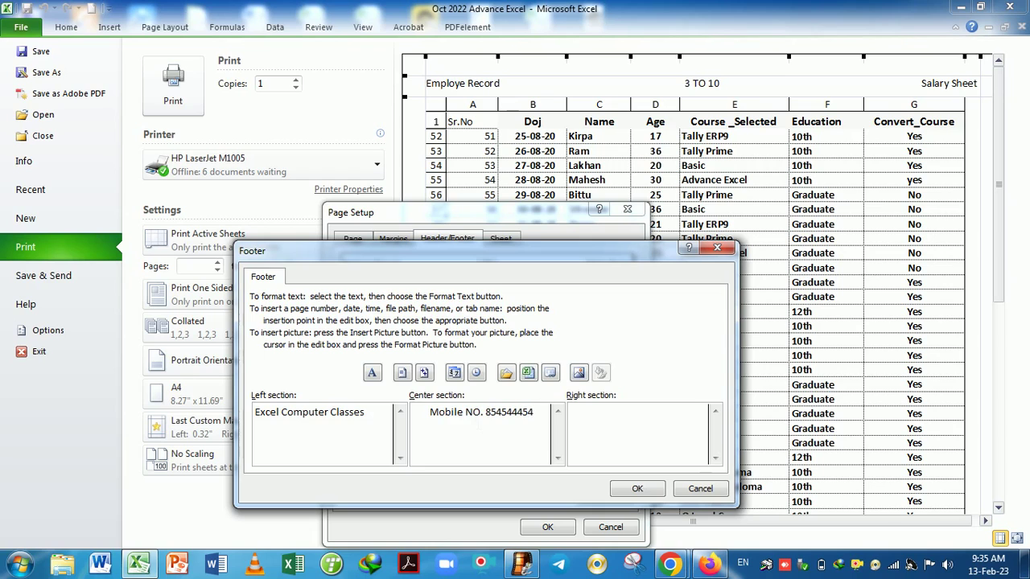
click(637, 489)
click(548, 527)
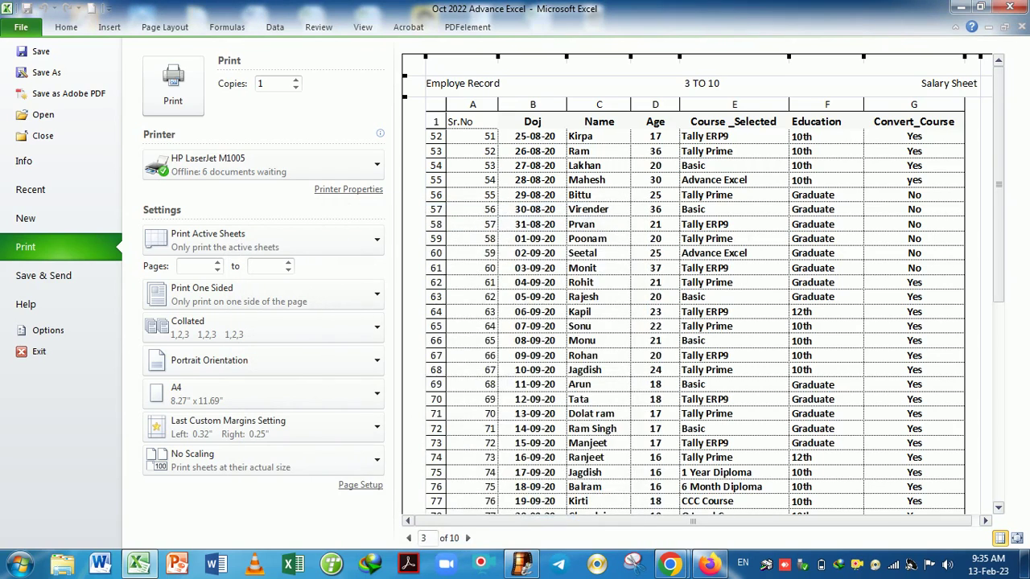
Check the custom footer at the end of the third page in the print preview, and return to the worksheet.
scroll(692, 282, down, 4)
scroll(696, 360, down, 3)
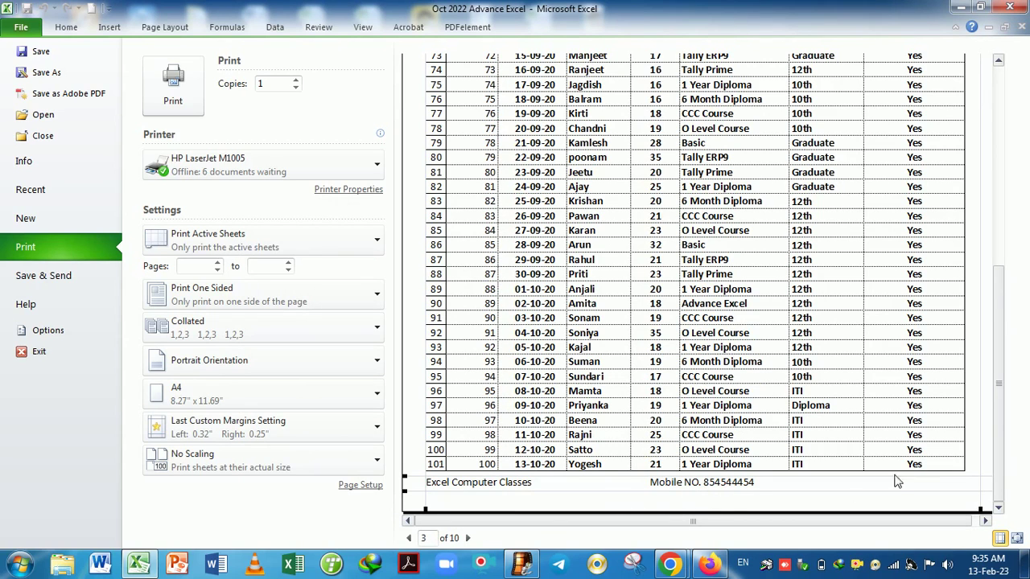
scroll(779, 441, up, 7)
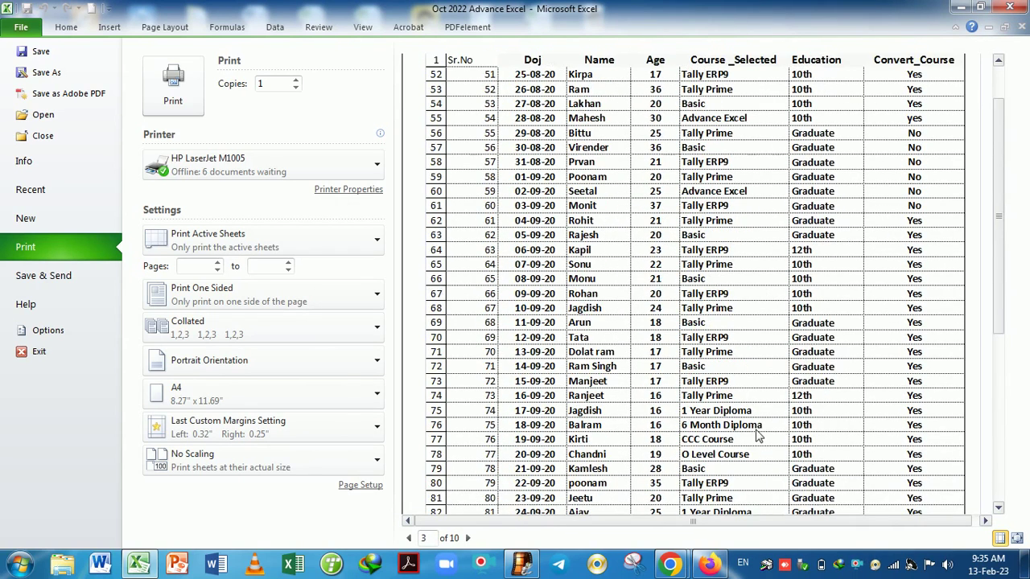
key(Escape)
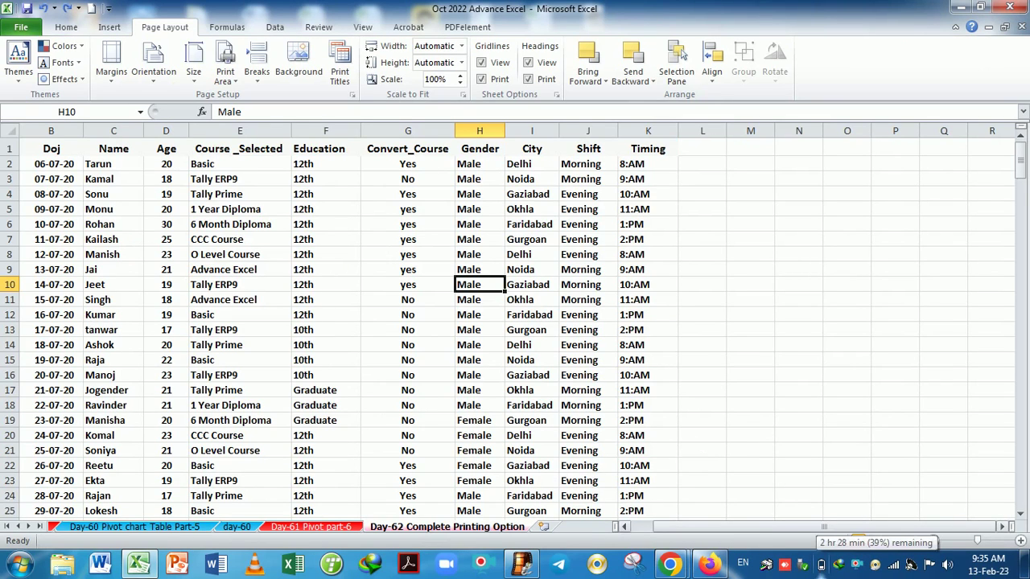
Fit the printout to 2 pages wide and 2 pages tall.
click(541, 349)
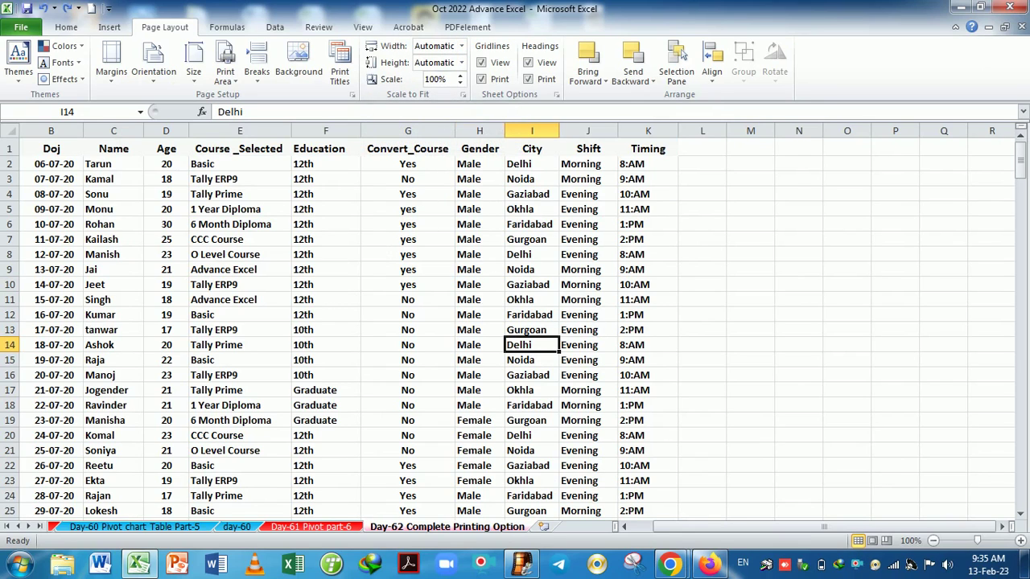
click(462, 47)
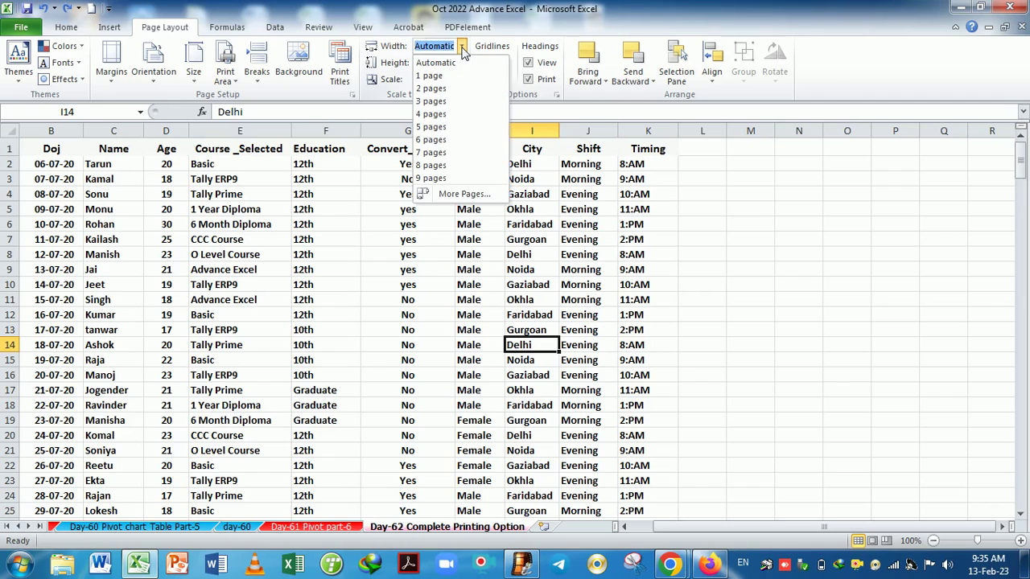
click(458, 88)
click(461, 64)
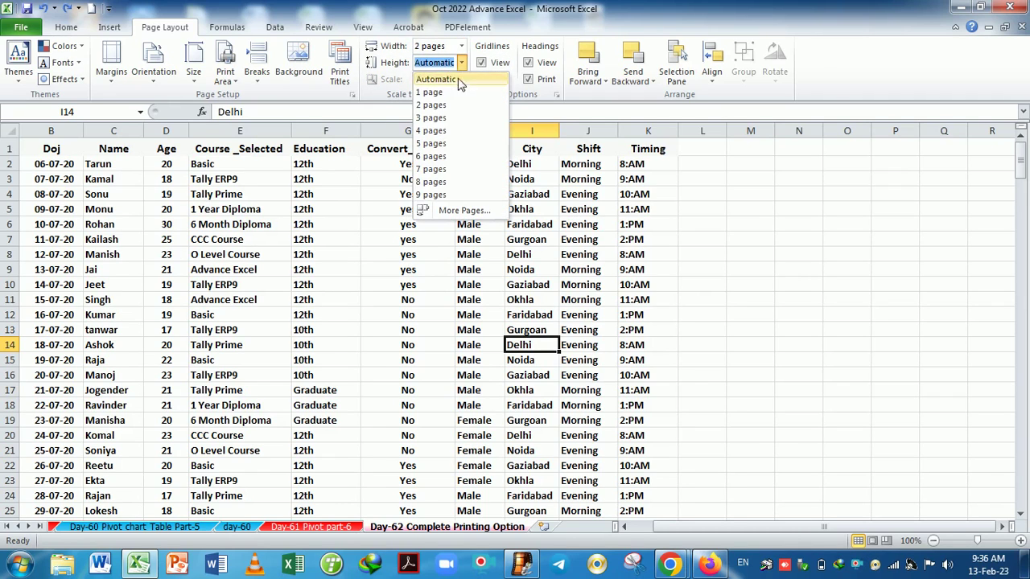
click(431, 105)
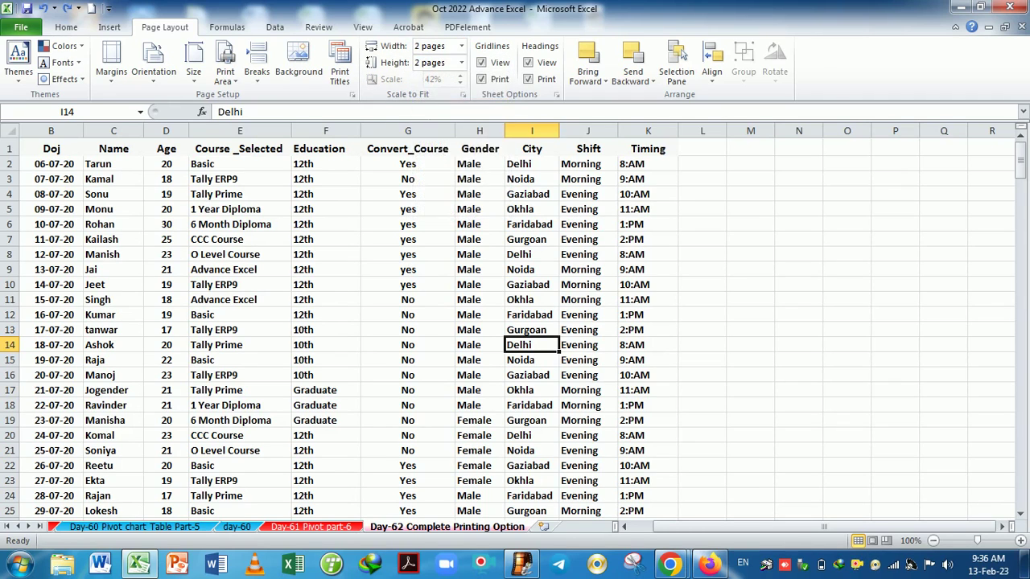
Examine the first page of the 2-by-2 page fit in the print preview, zoomed in and as a whole page, and return to the worksheet.
scroll(510, 338, down, 5)
key(ctrl+p)
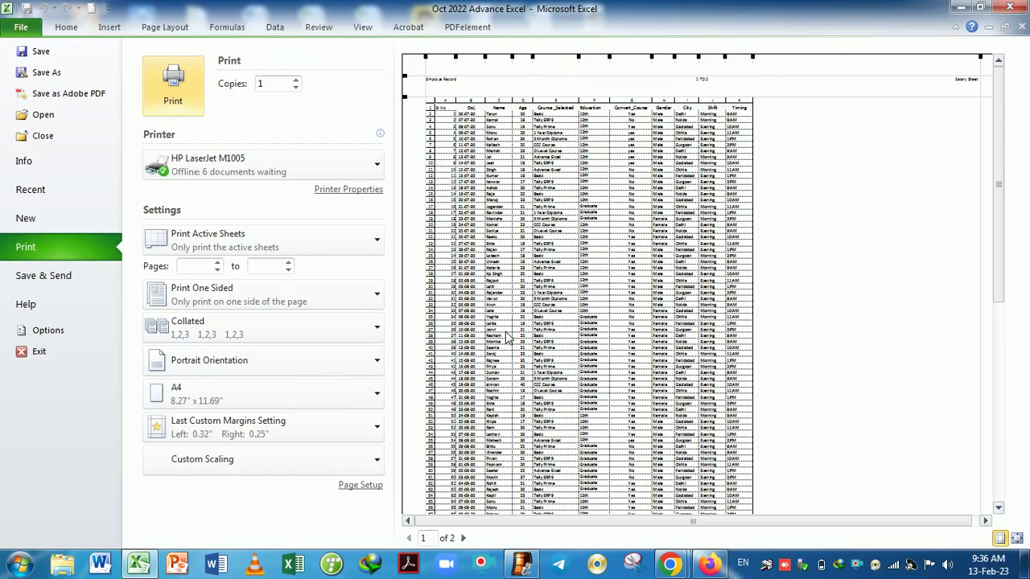
scroll(507, 336, down, 10)
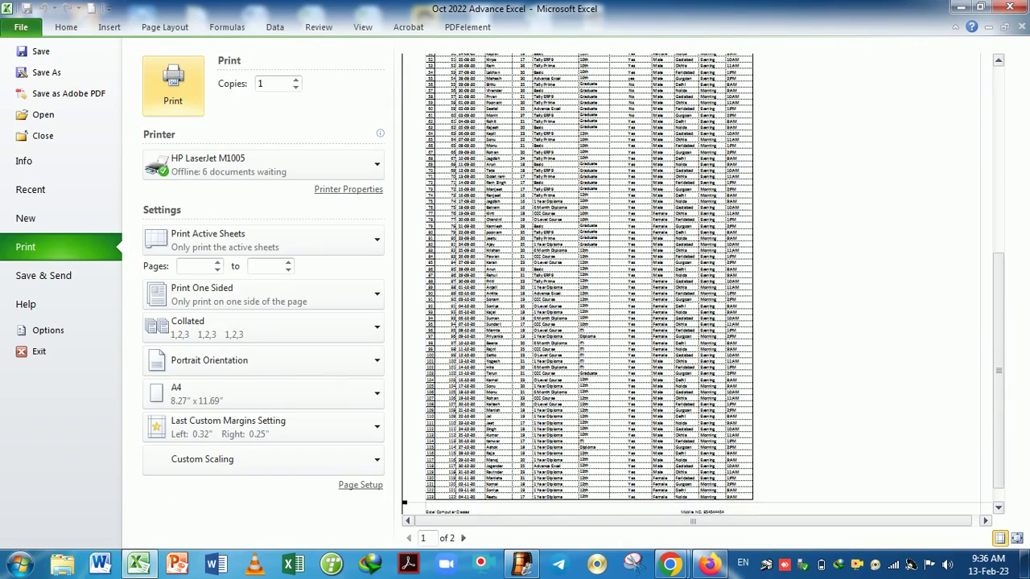
scroll(615, 326, up, 10)
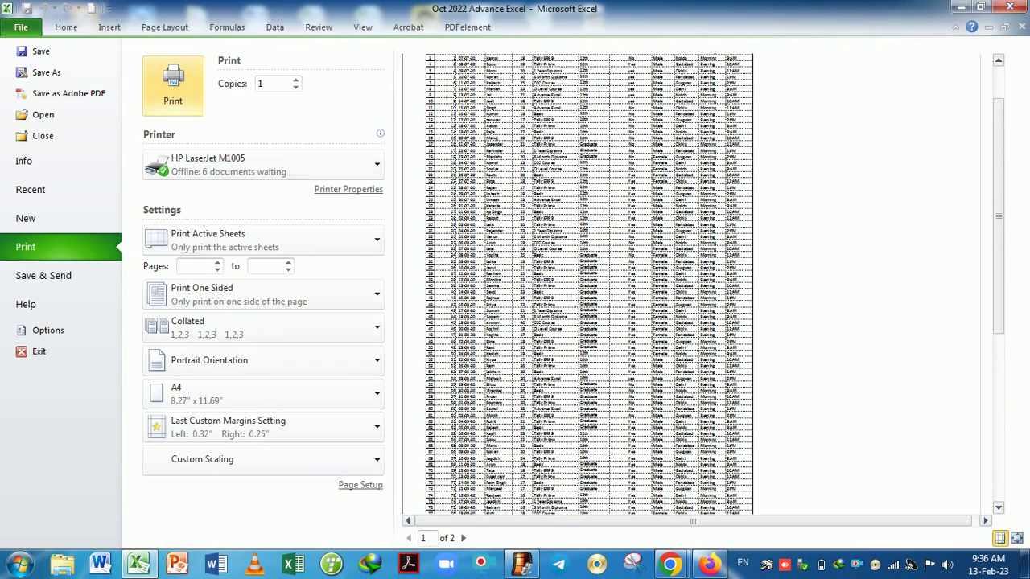
click(1017, 539)
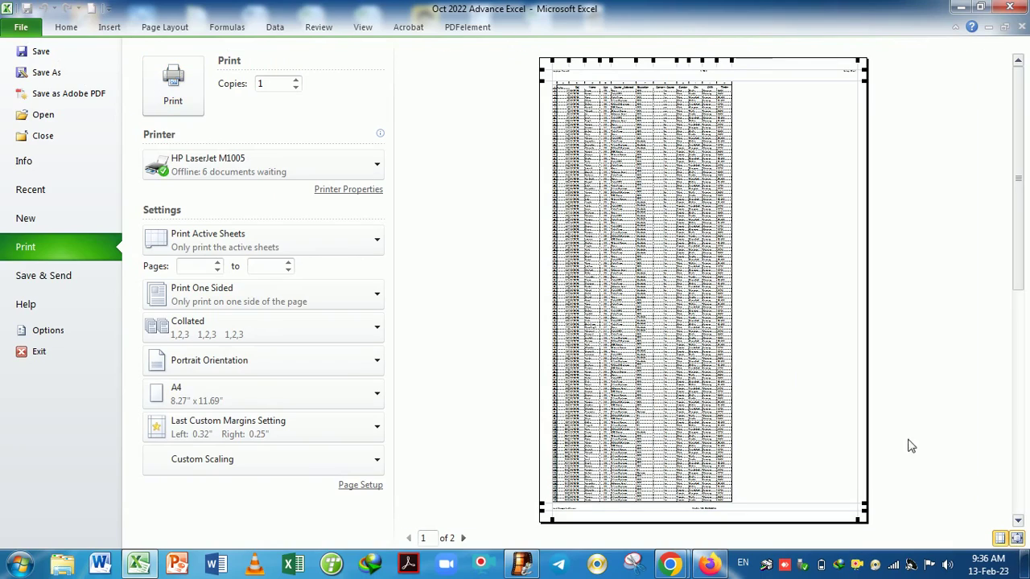
click(1017, 539)
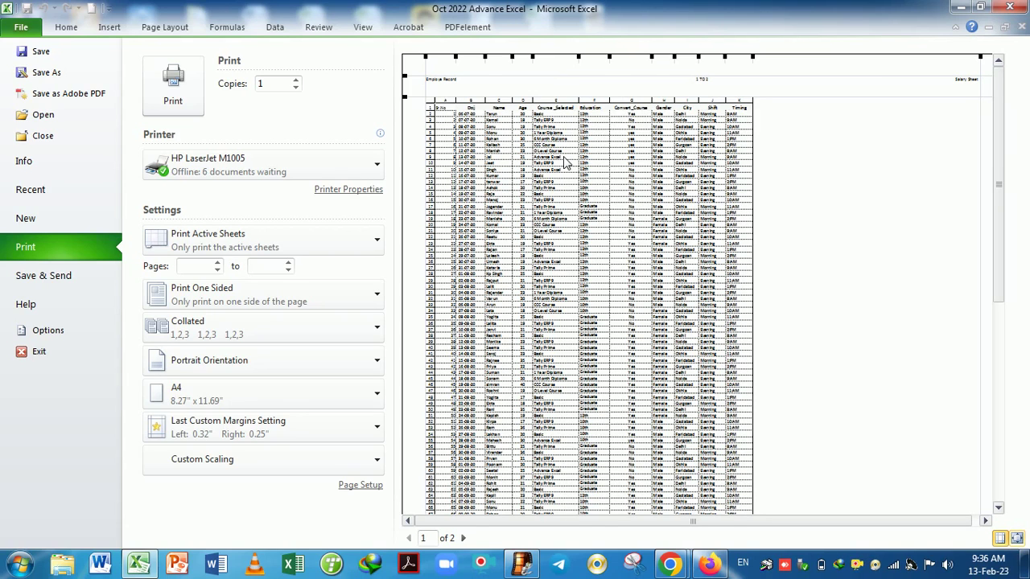
key(Escape)
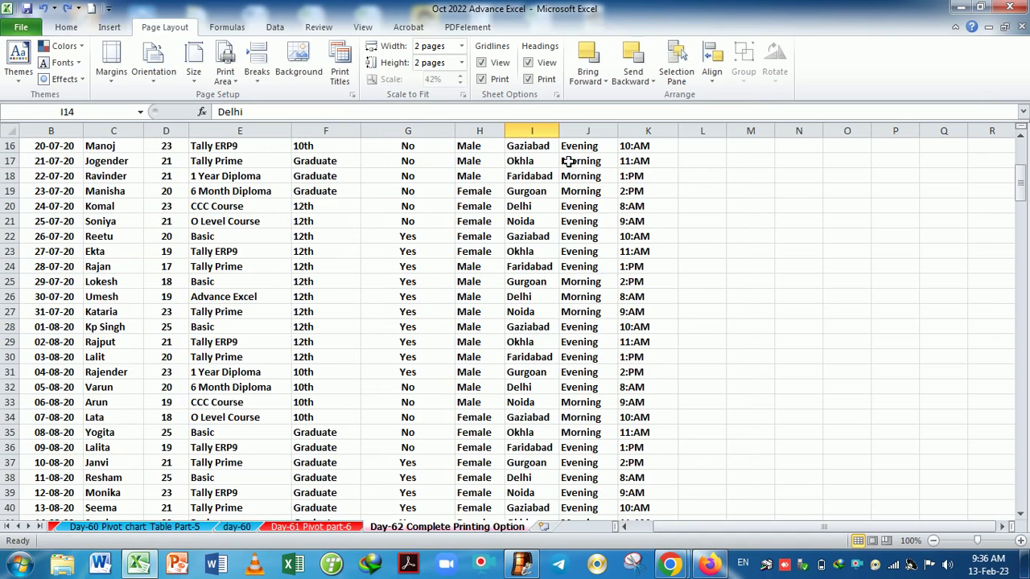
Change the print fit to 3 pages wide and 3 pages tall.
click(463, 46)
click(434, 111)
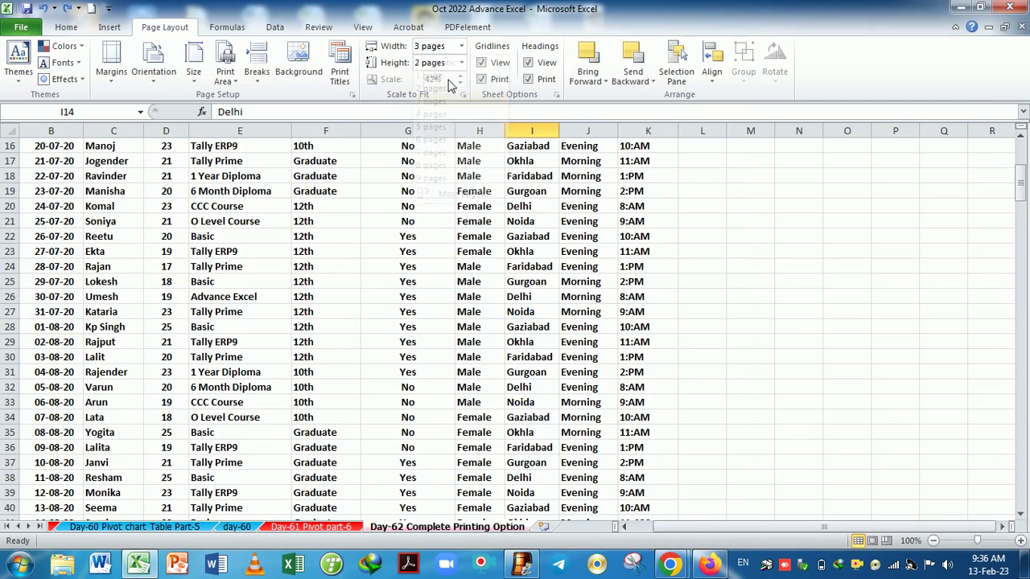
click(463, 64)
click(435, 120)
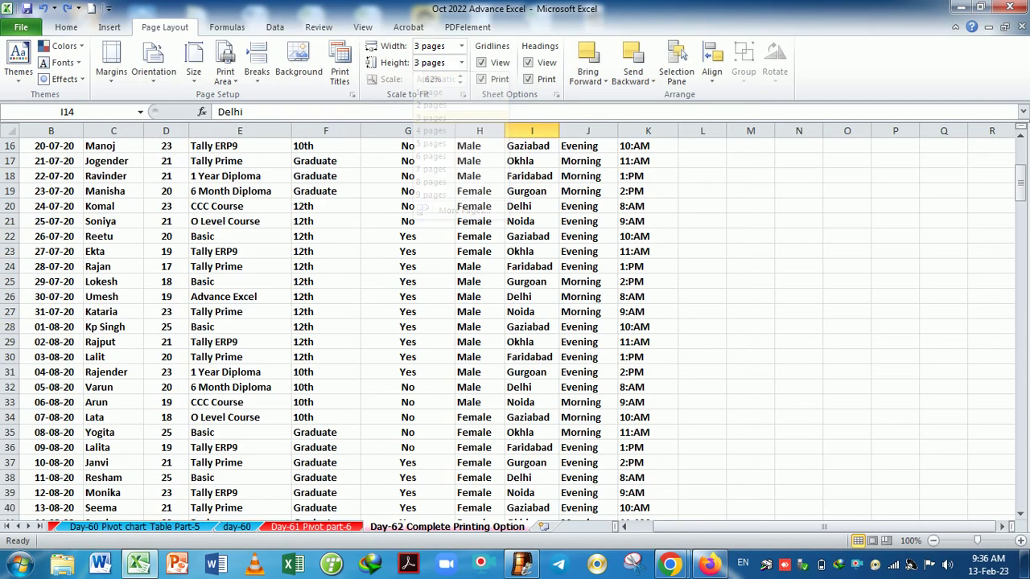
Review the 3-by-3 page fit in the print preview from the first through the third page, and return to the worksheet.
key(ctrl+p)
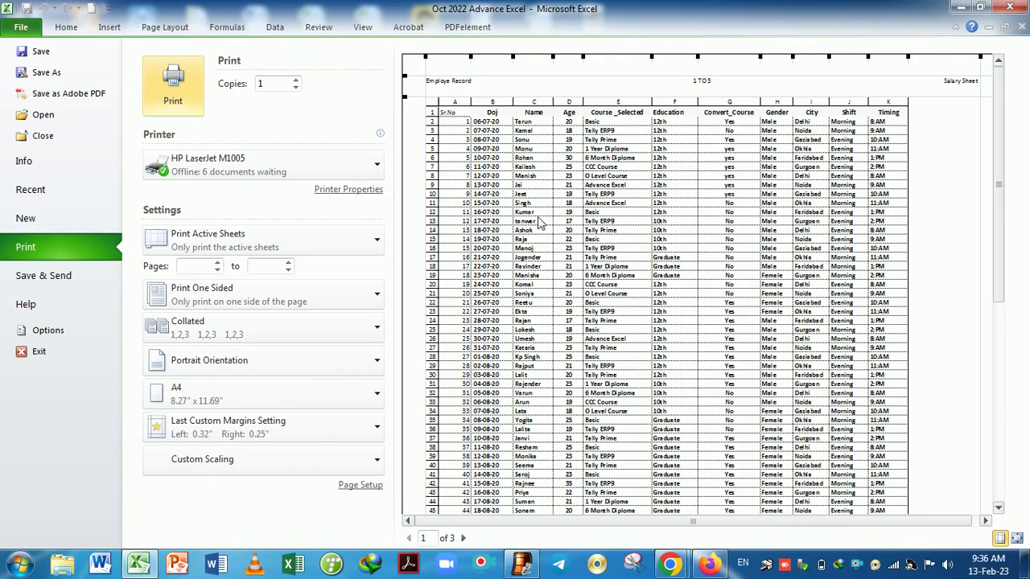
scroll(607, 270, down, 5)
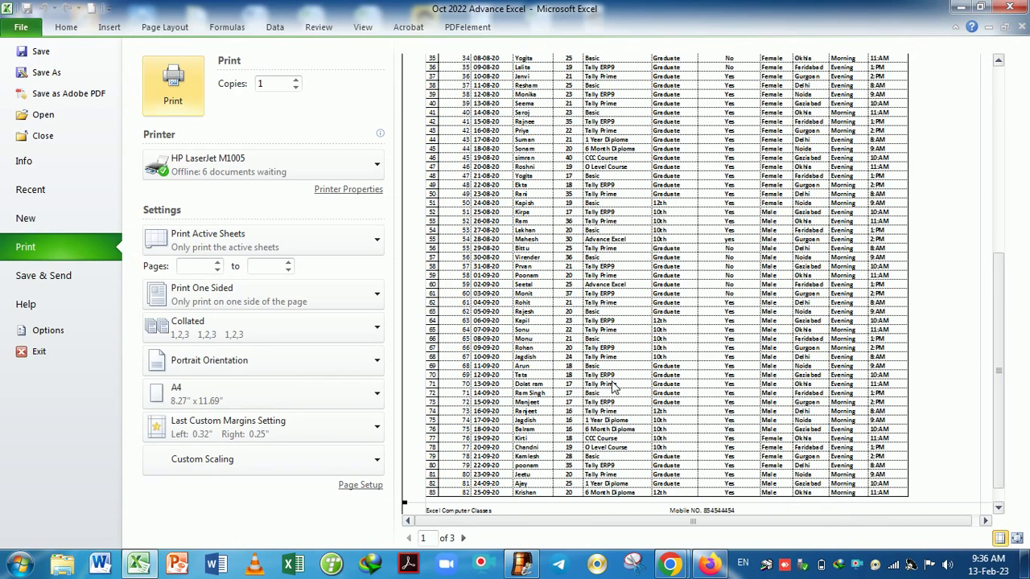
scroll(614, 386, up, 5)
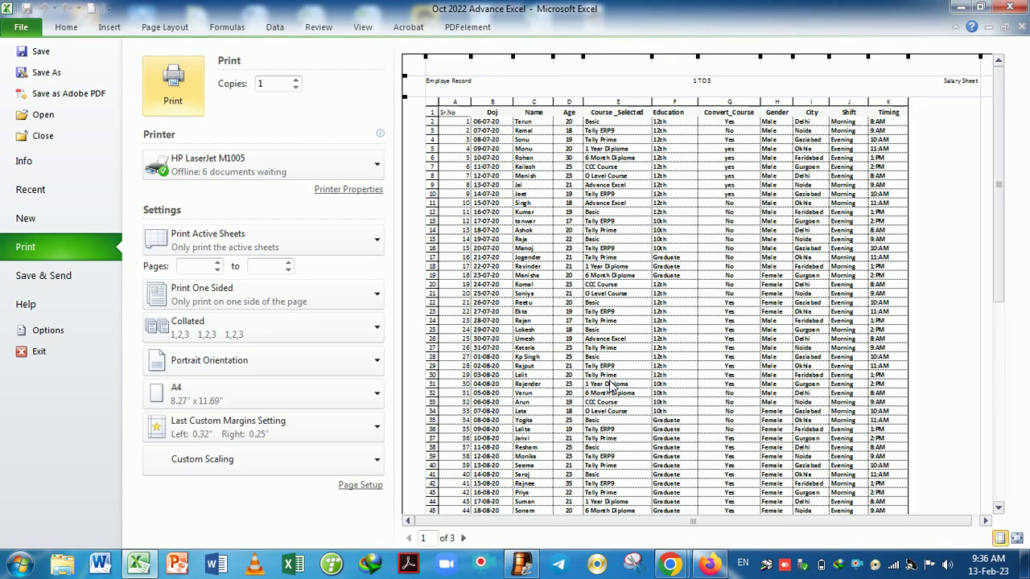
scroll(613, 386, down, 1)
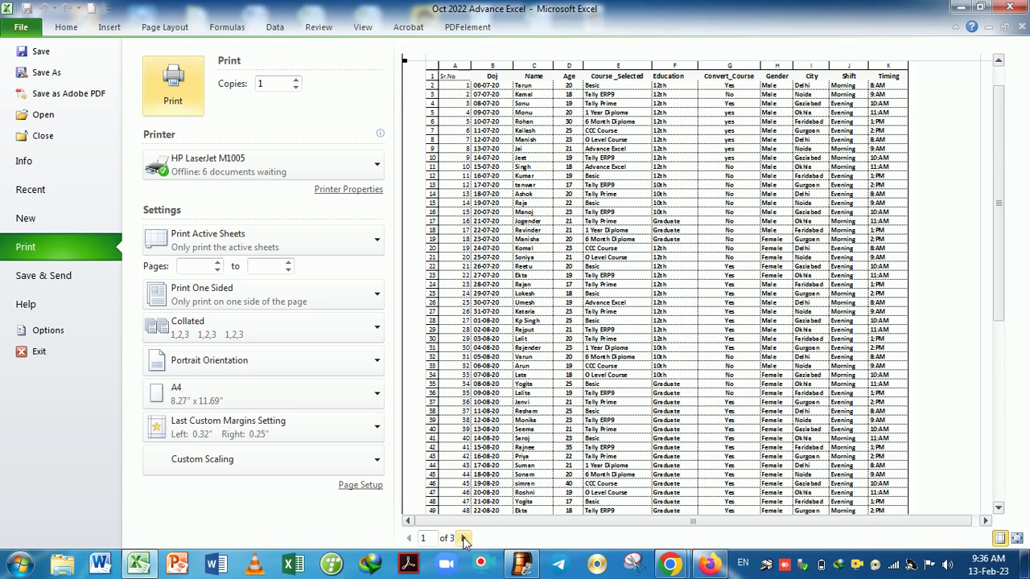
click(465, 539)
click(465, 539)
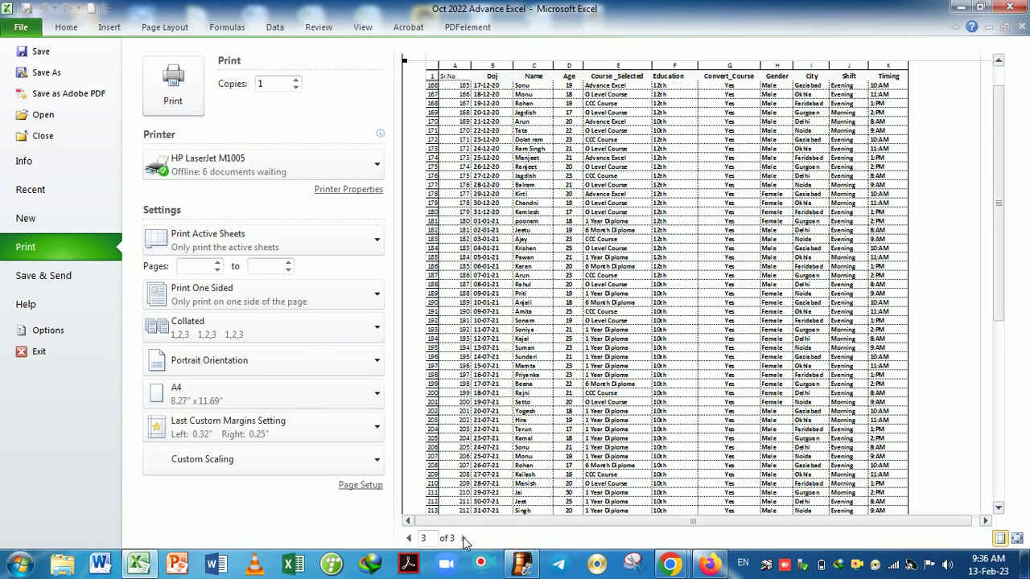
key(Escape)
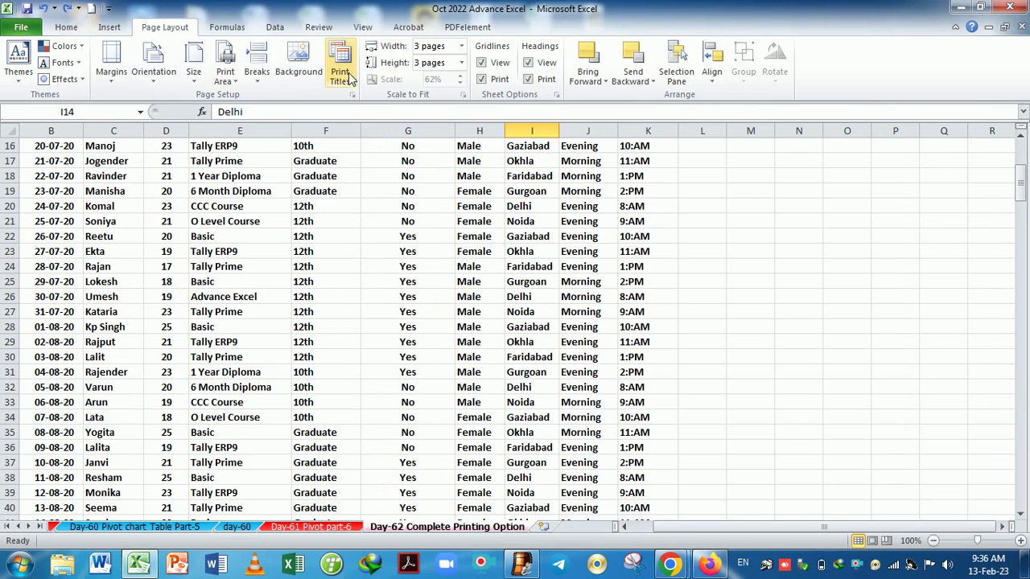
Reset the print width and height to Automatic.
click(461, 46)
click(454, 66)
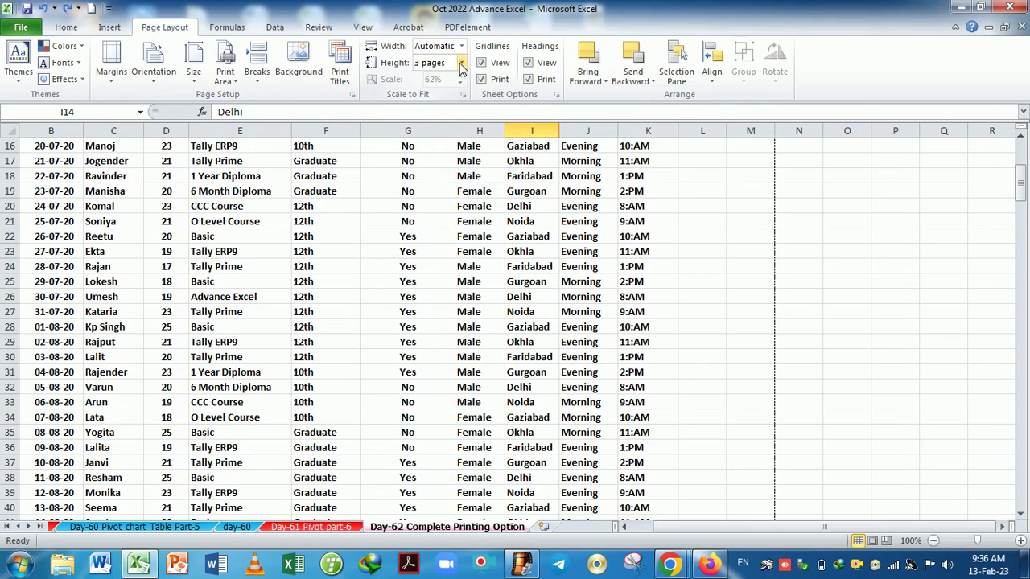
click(461, 62)
click(451, 80)
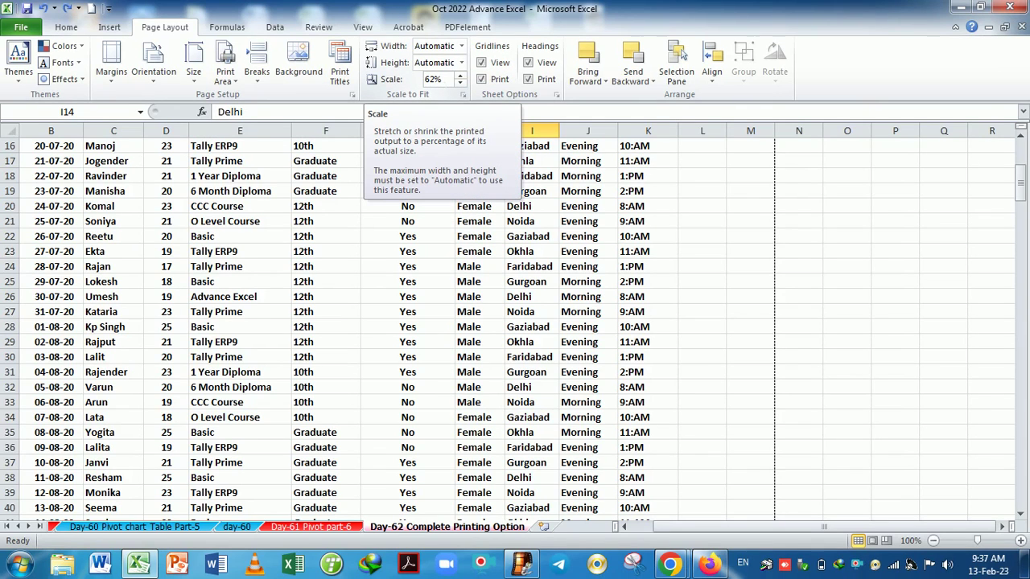
Try print scales up to 75% while watching the page break beside the Timing column, and set the scale to 65%.
click(461, 76)
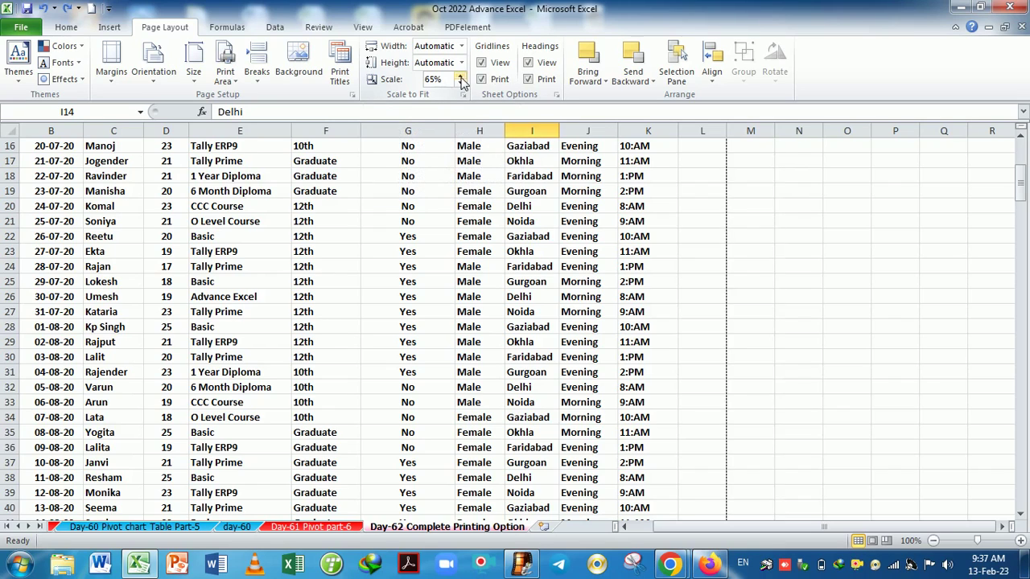
click(461, 76)
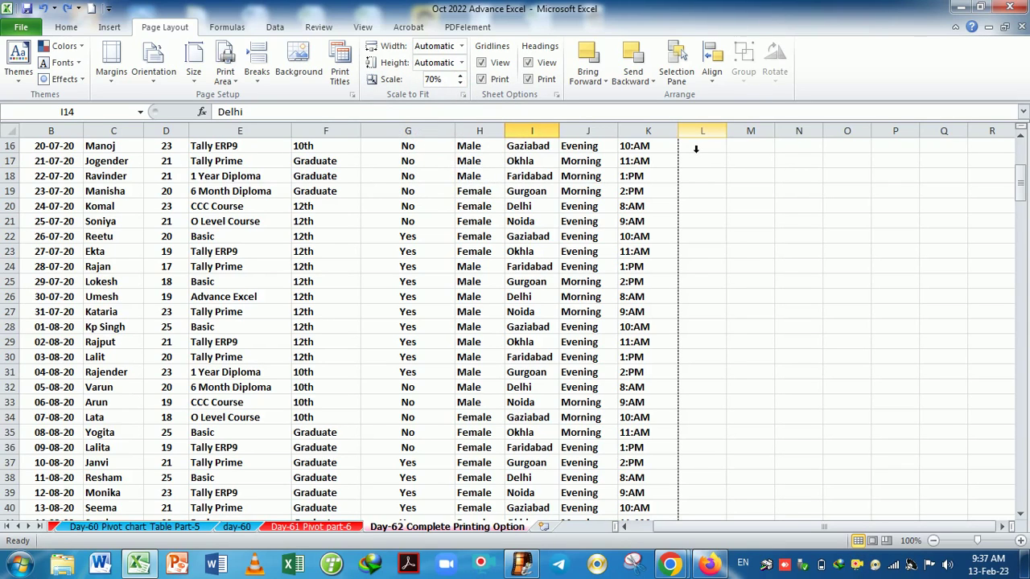
click(461, 75)
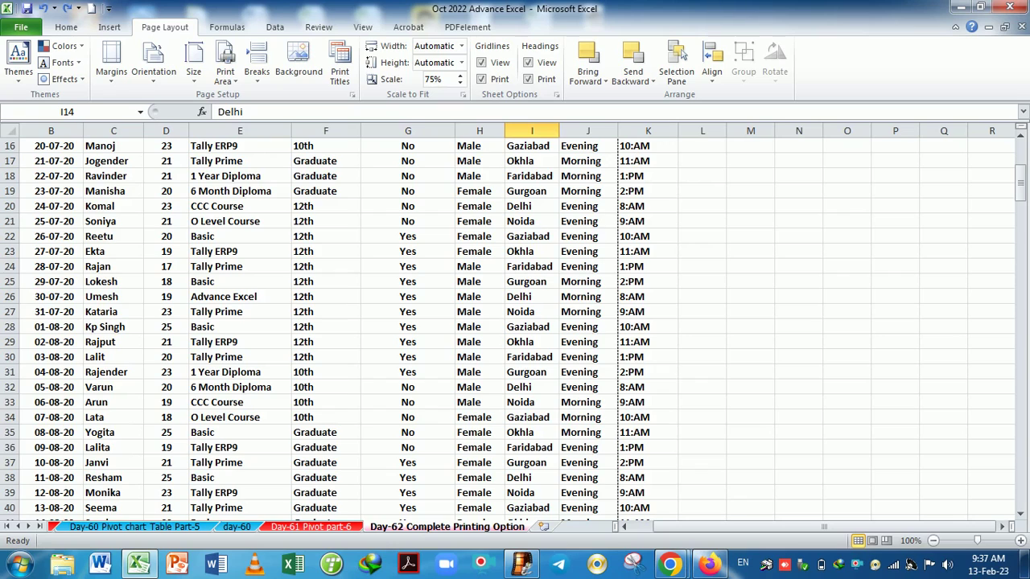
click(460, 83)
click(459, 83)
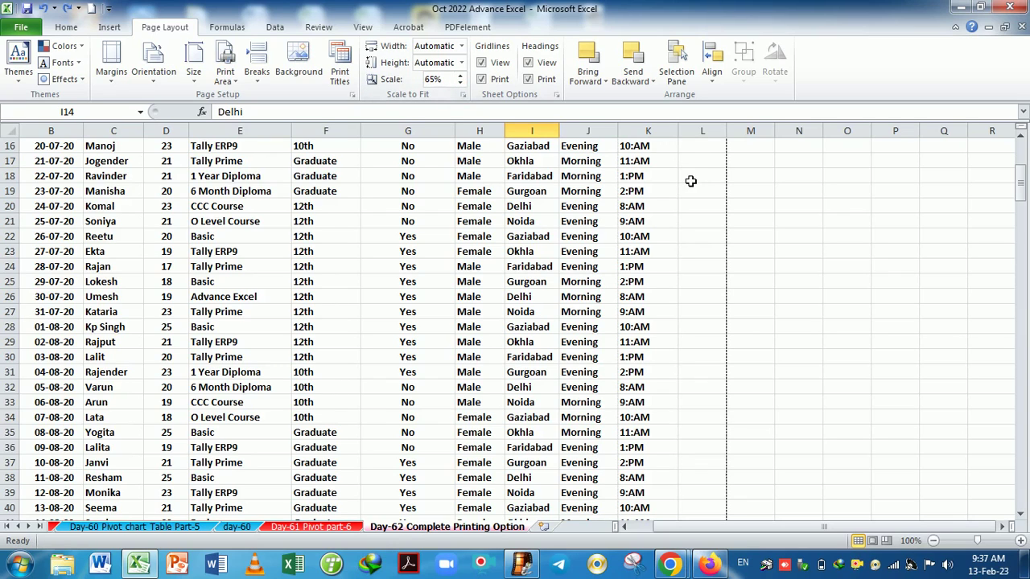
click(460, 77)
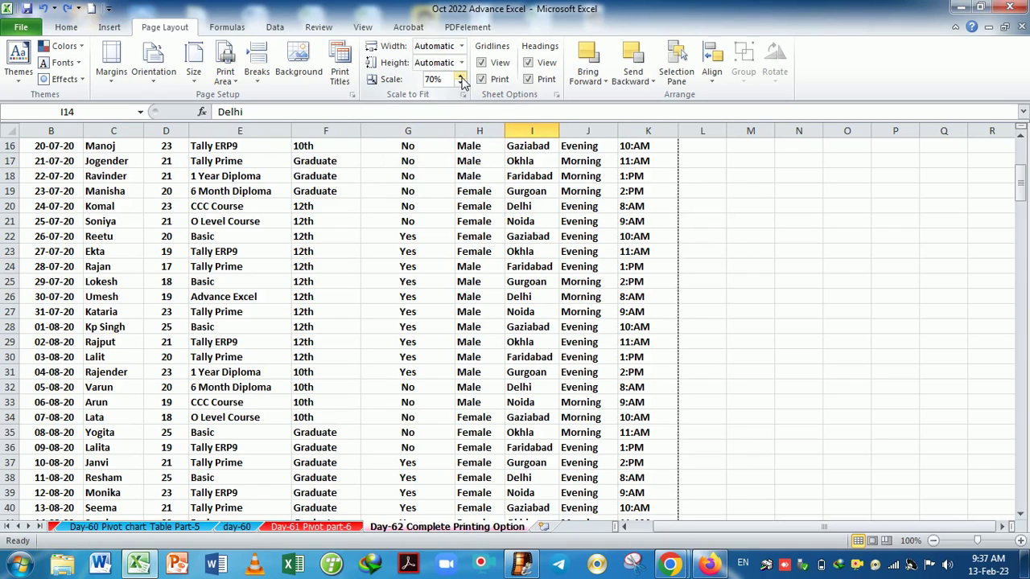
click(461, 83)
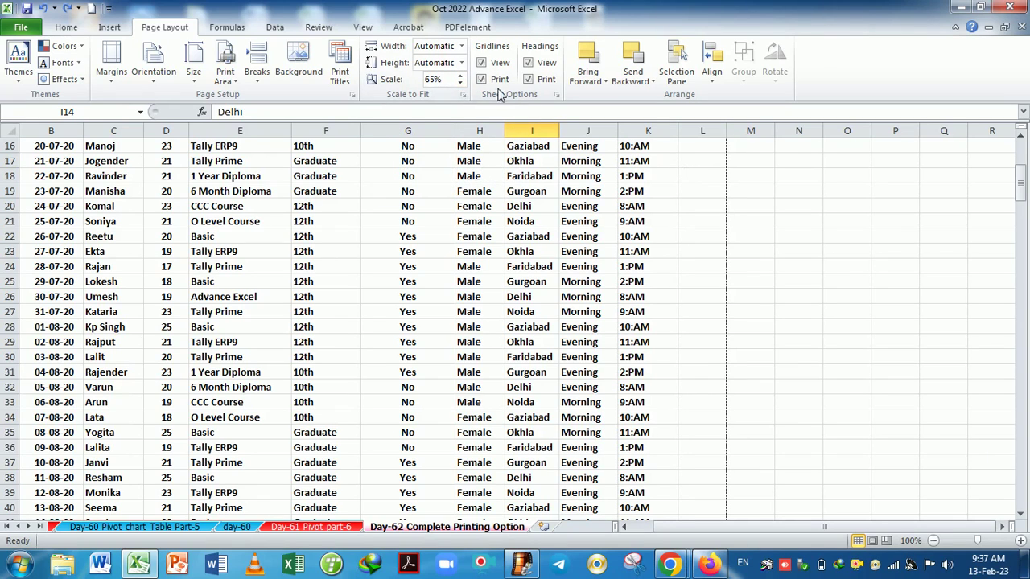
Try print scales up to 75%, set the scale to 70%, and check the first page in the print preview.
click(461, 83)
click(460, 77)
click(461, 83)
click(460, 77)
click(460, 76)
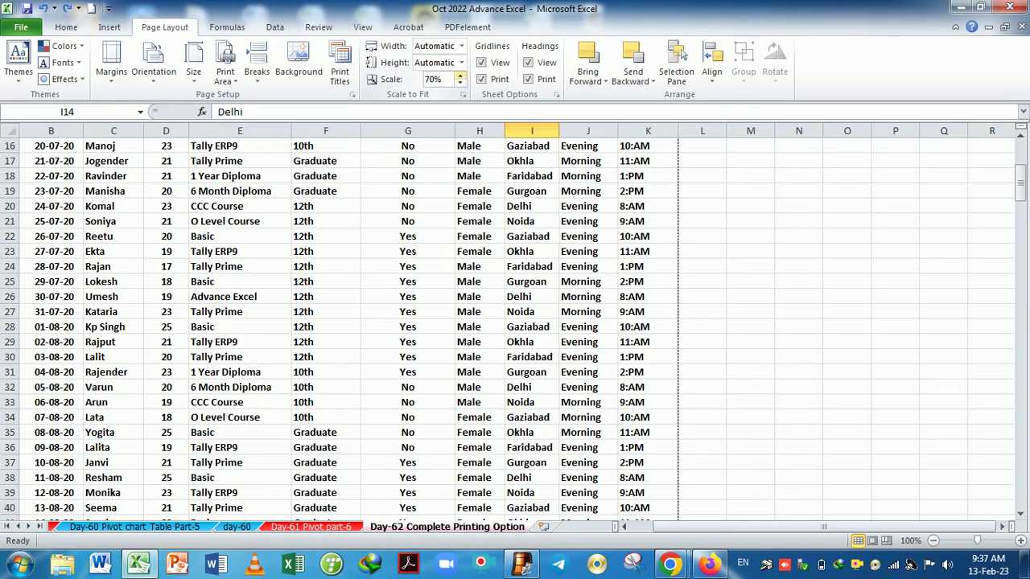
click(460, 76)
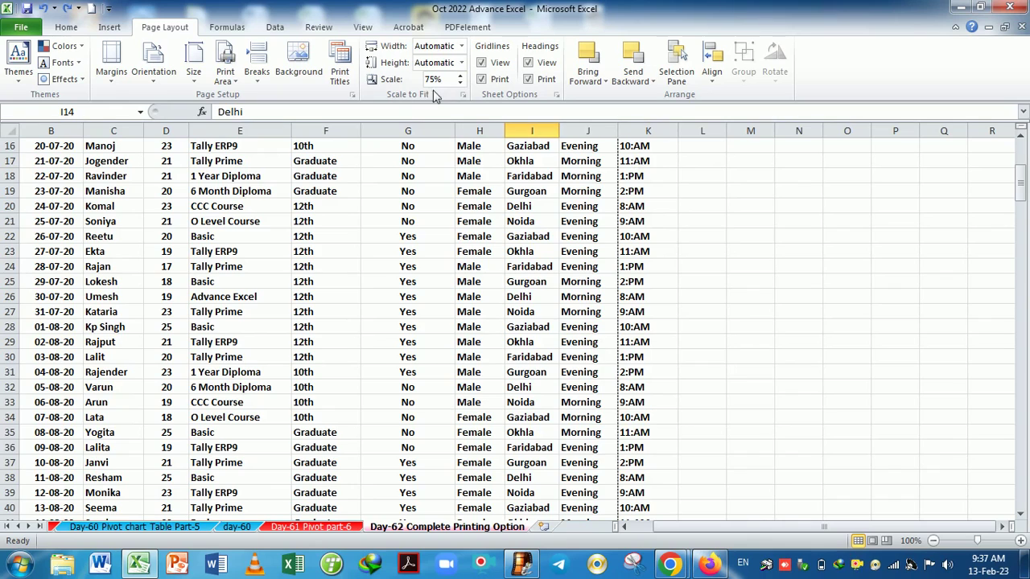
click(459, 84)
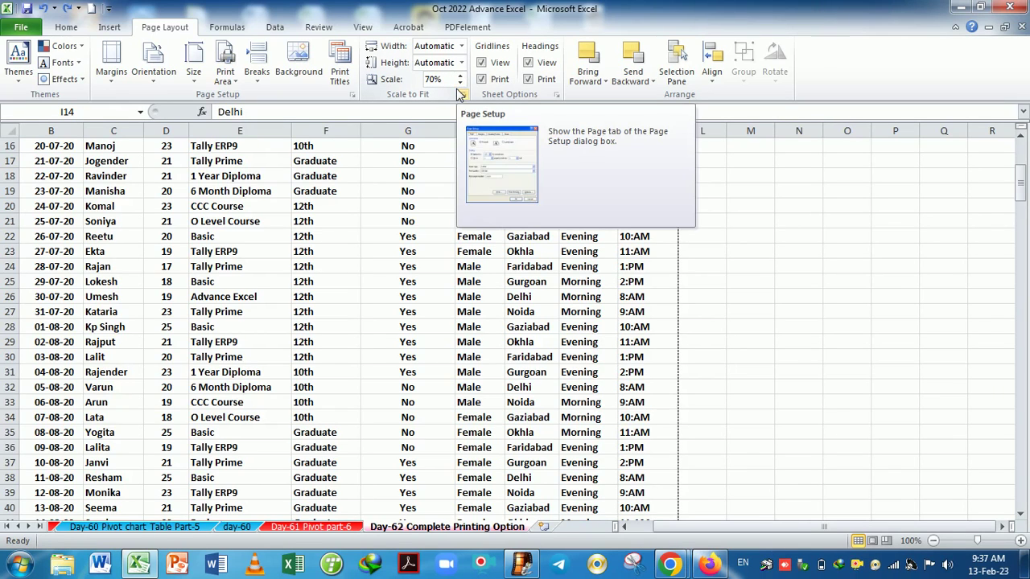
key(ctrl+p)
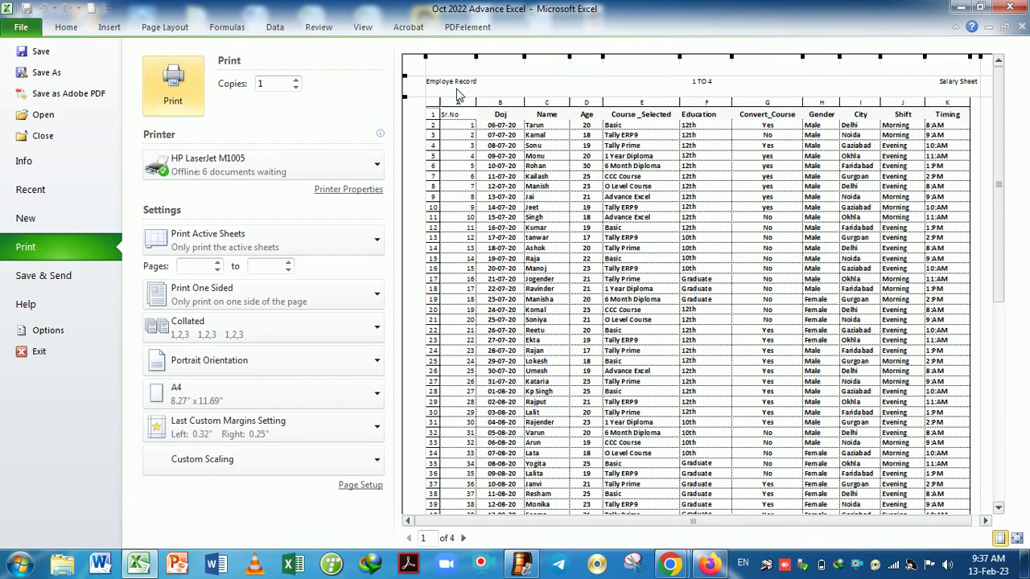
key(Escape)
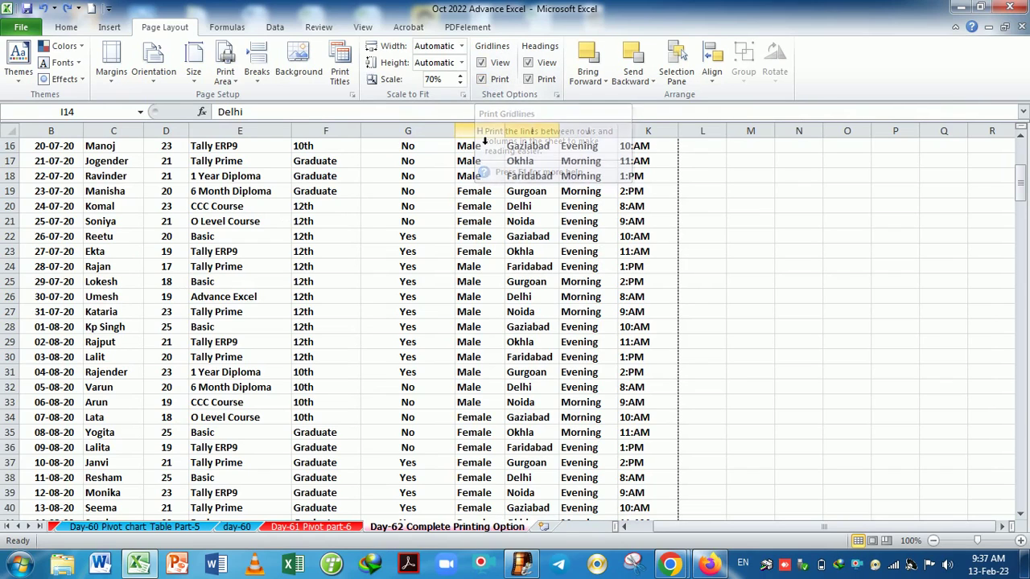
In the print settings, review the Page Setup orientation and scaling options and the choices for which sheets to print, leaving them unchanged.
key(ctrl+p)
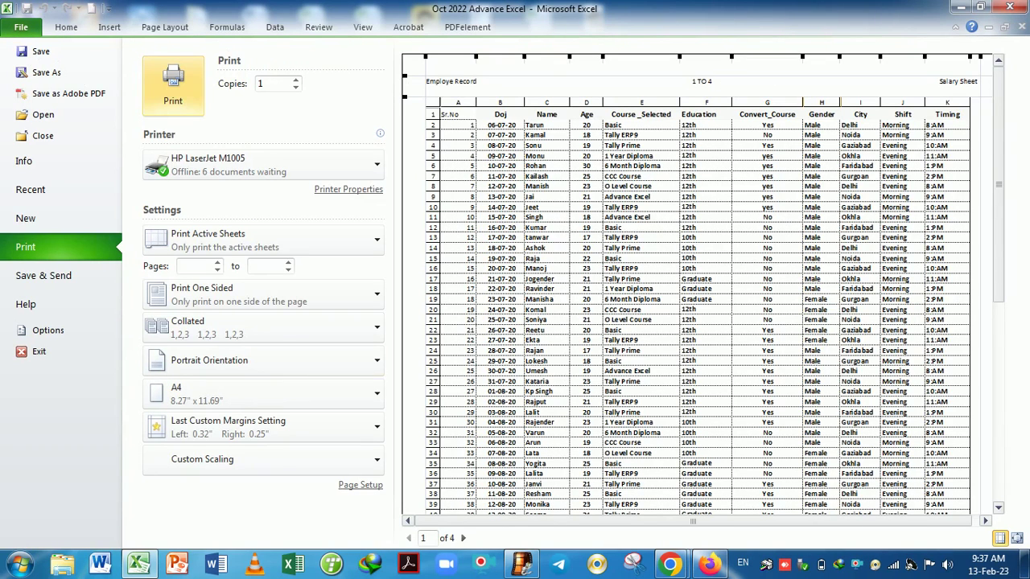
click(360, 487)
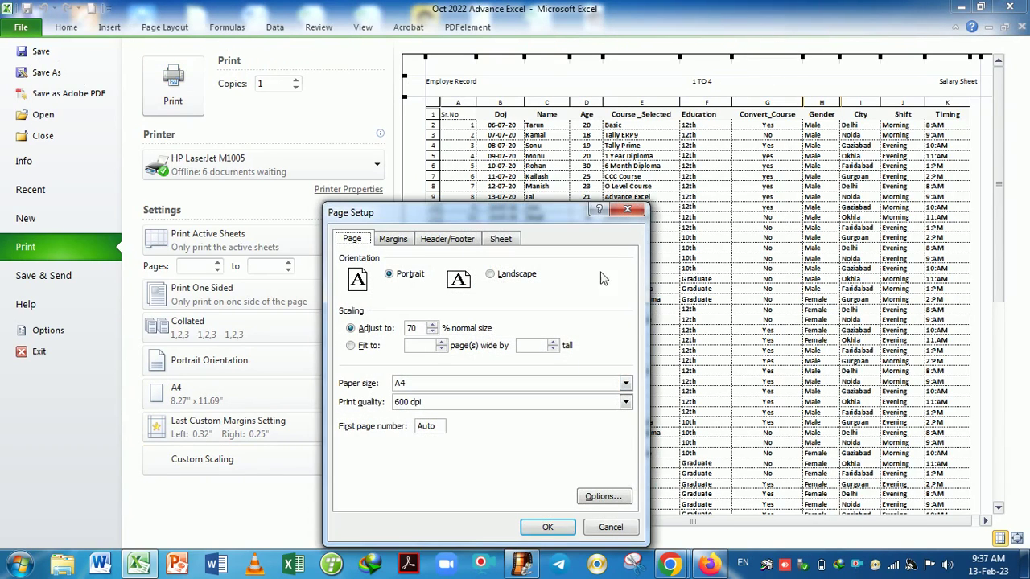
click(633, 213)
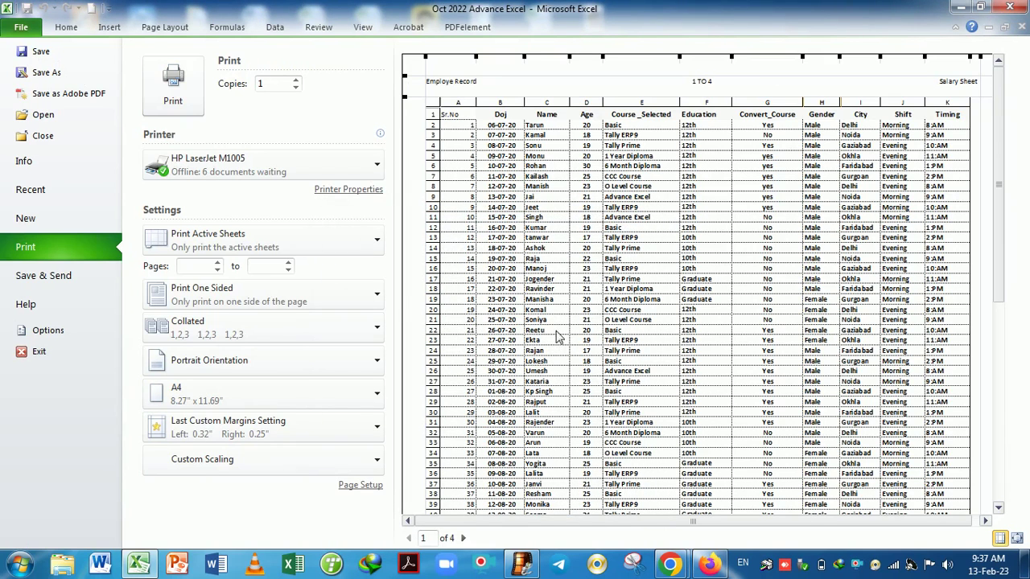
click(238, 244)
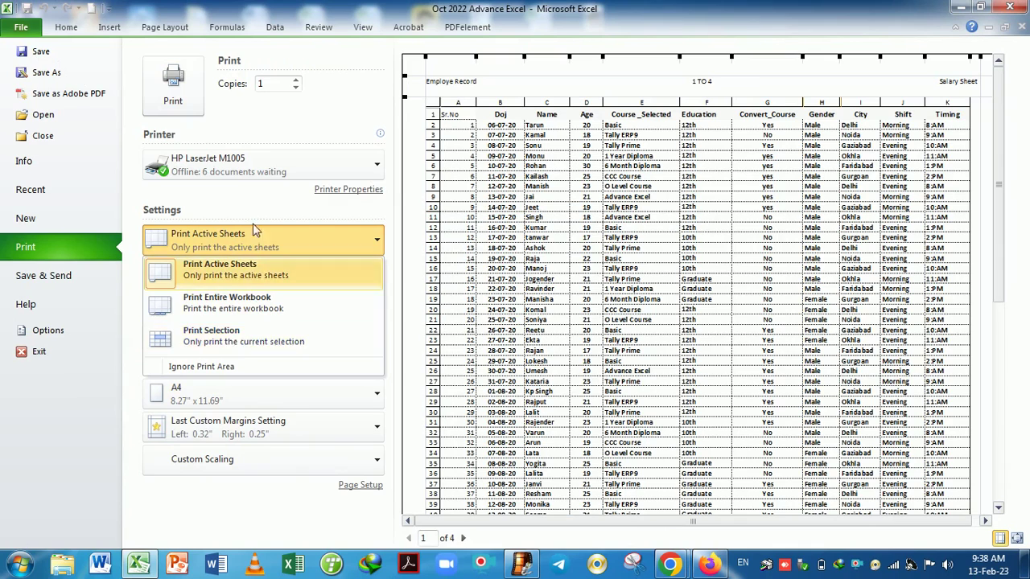
click(255, 211)
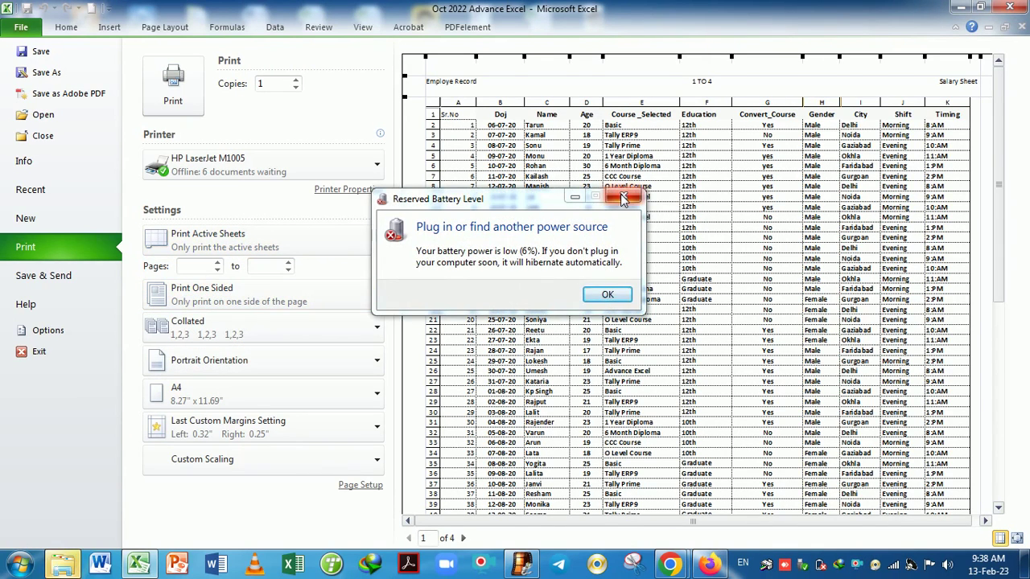
click(624, 197)
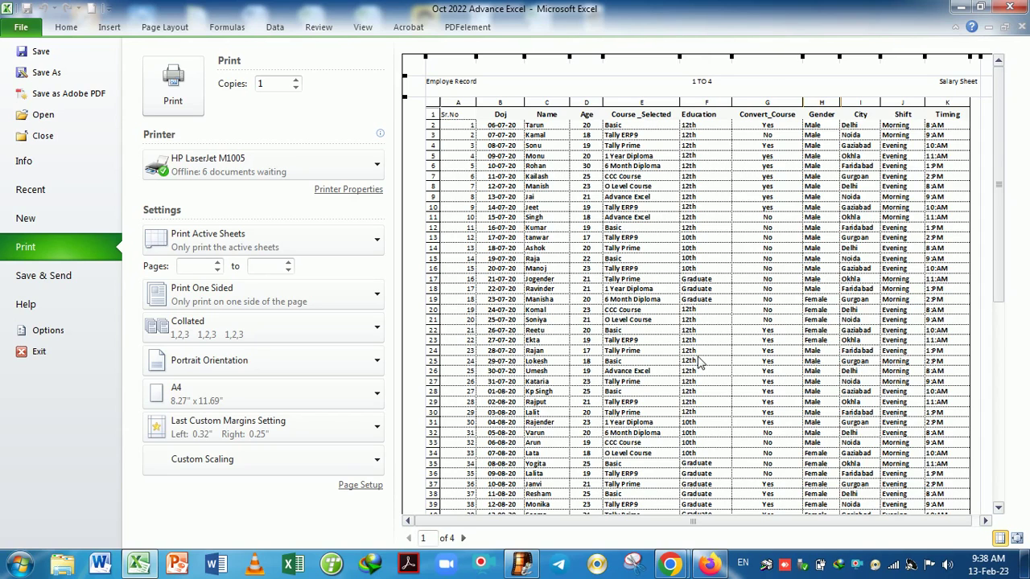
Review the one-sided, both-sides and collation choices in the print settings.
click(238, 295)
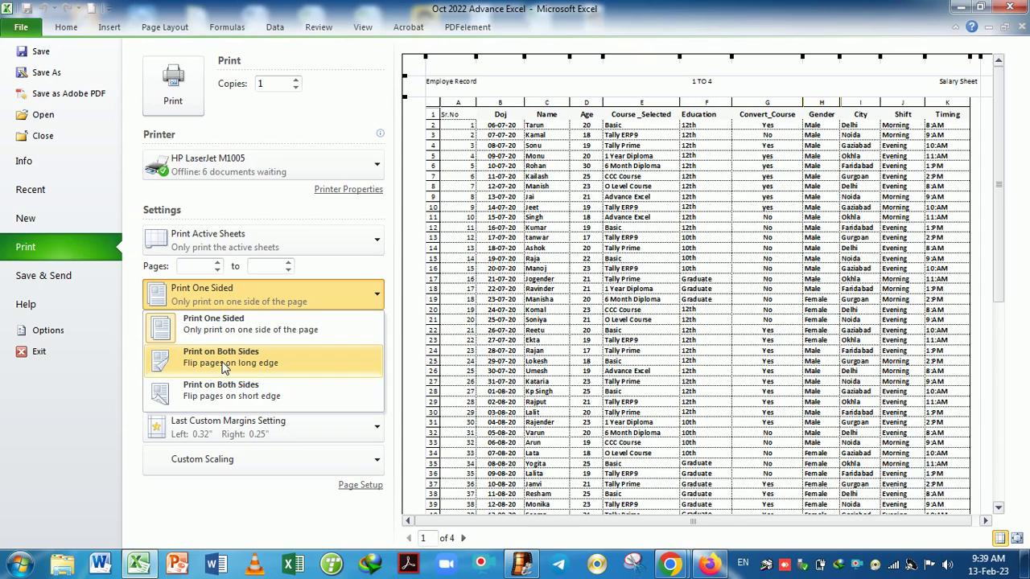
click(326, 267)
click(283, 341)
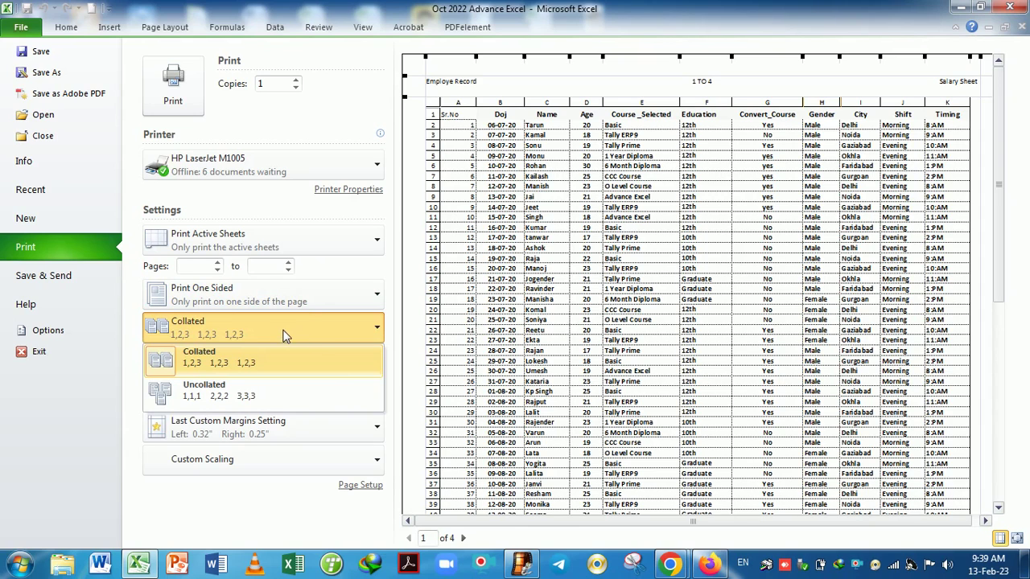
click(321, 304)
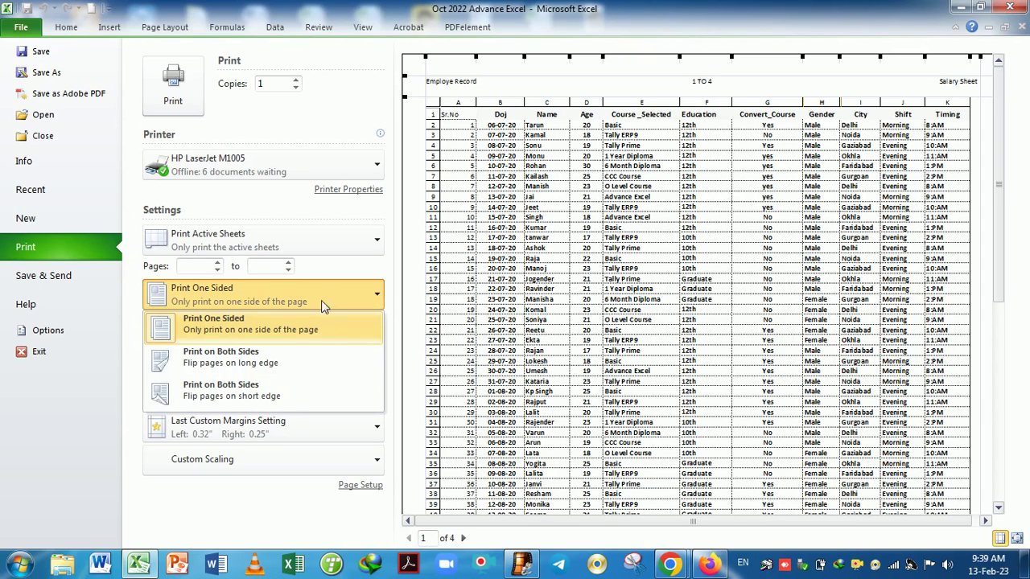
Set the number of print copies to 10.
click(297, 81)
click(297, 82)
click(298, 81)
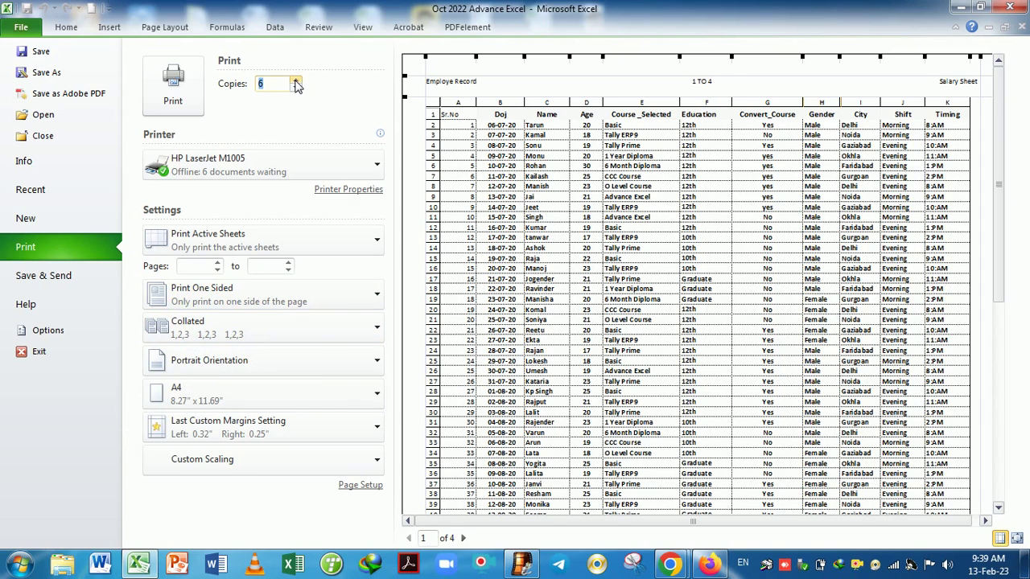
click(298, 82)
click(296, 81)
click(297, 81)
Switch the copies to Uncollated and restore Collated order.
click(304, 341)
click(328, 219)
click(288, 327)
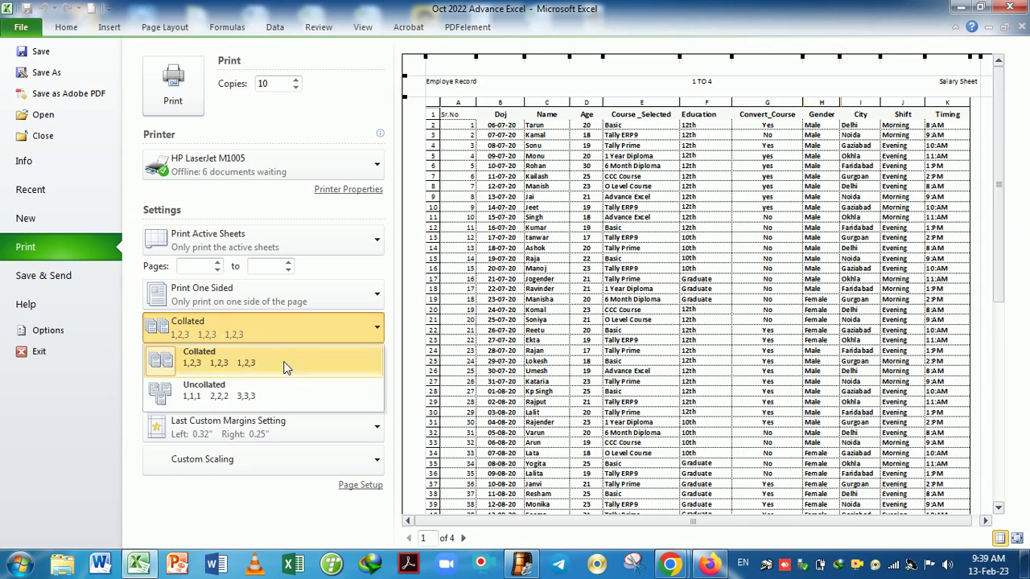
click(260, 395)
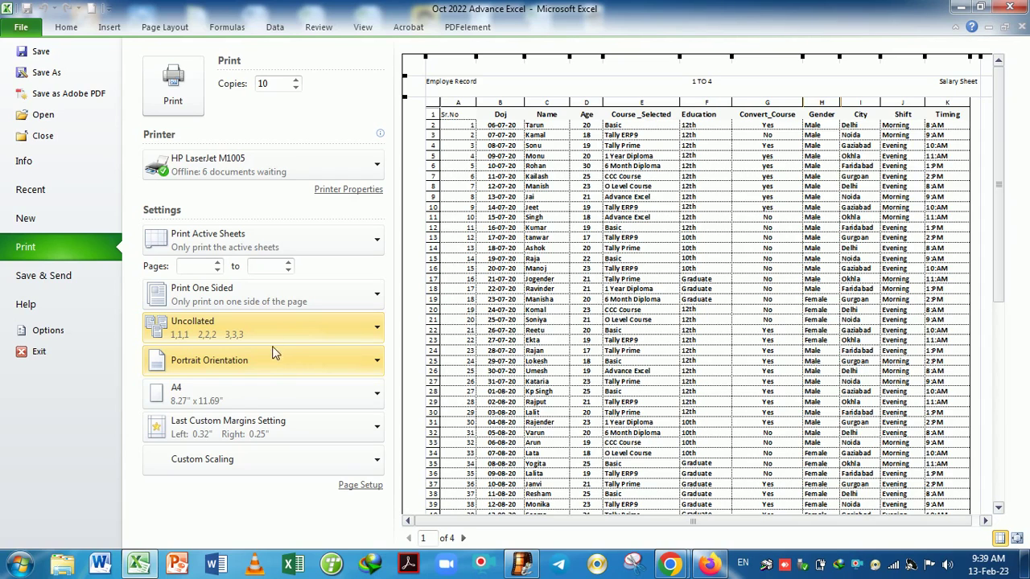
click(271, 339)
click(253, 361)
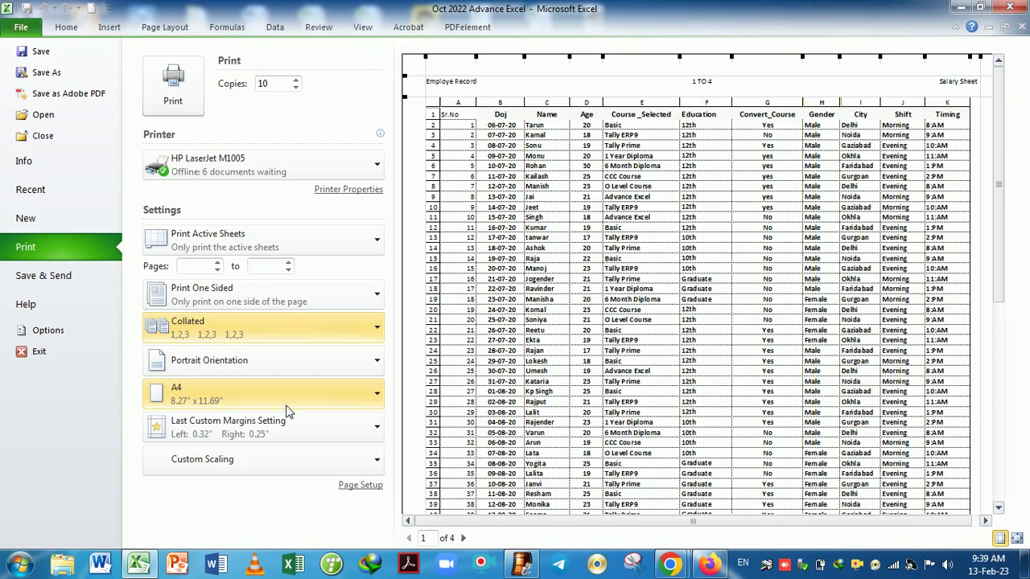
Scale the printout with Fit Sheet on One Page and inspect the page from top to bottom in the preview.
click(292, 467)
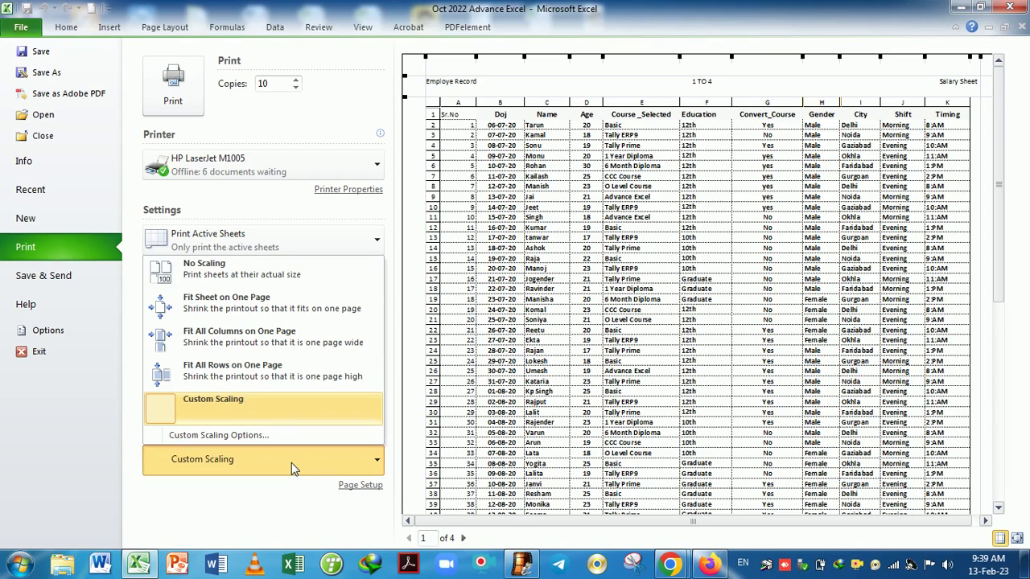
click(241, 315)
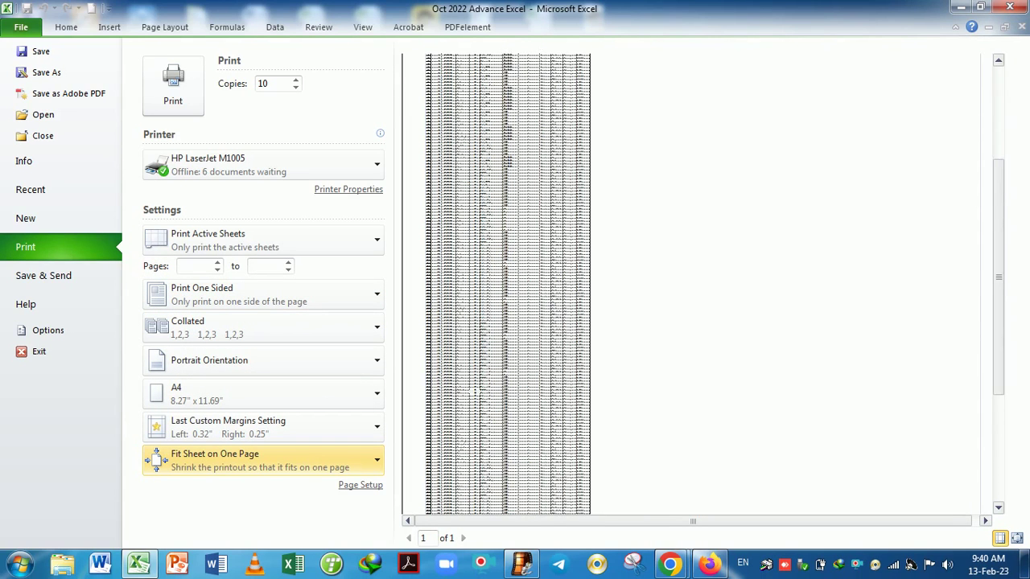
scroll(563, 281, down, 5)
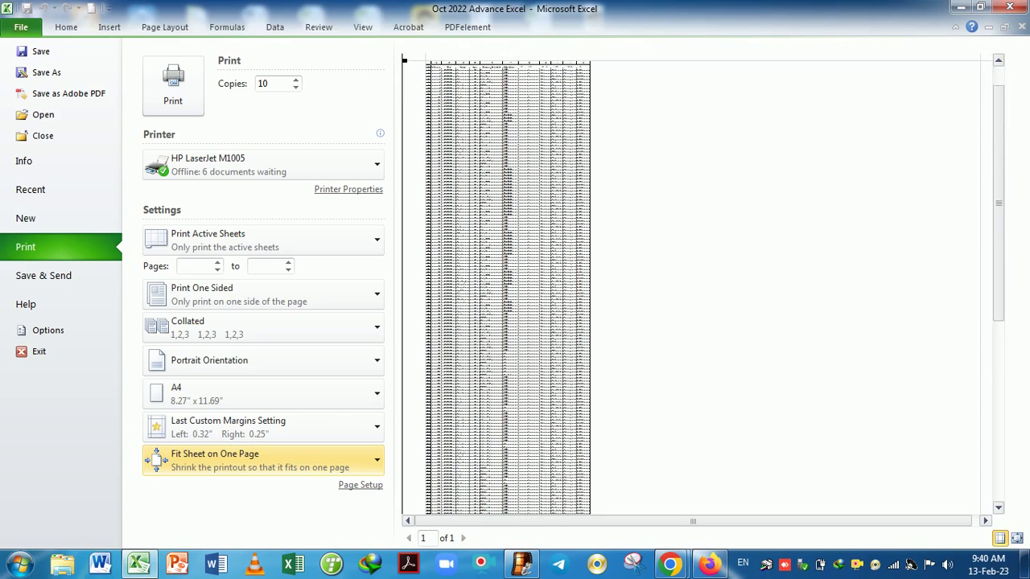
scroll(560, 291, up, 3)
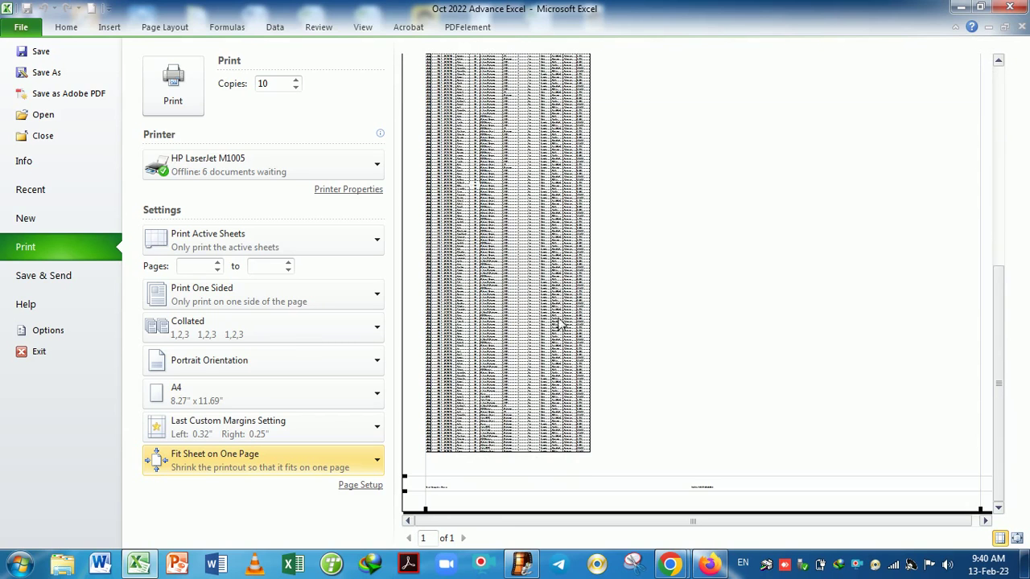
scroll(561, 330, up, 3)
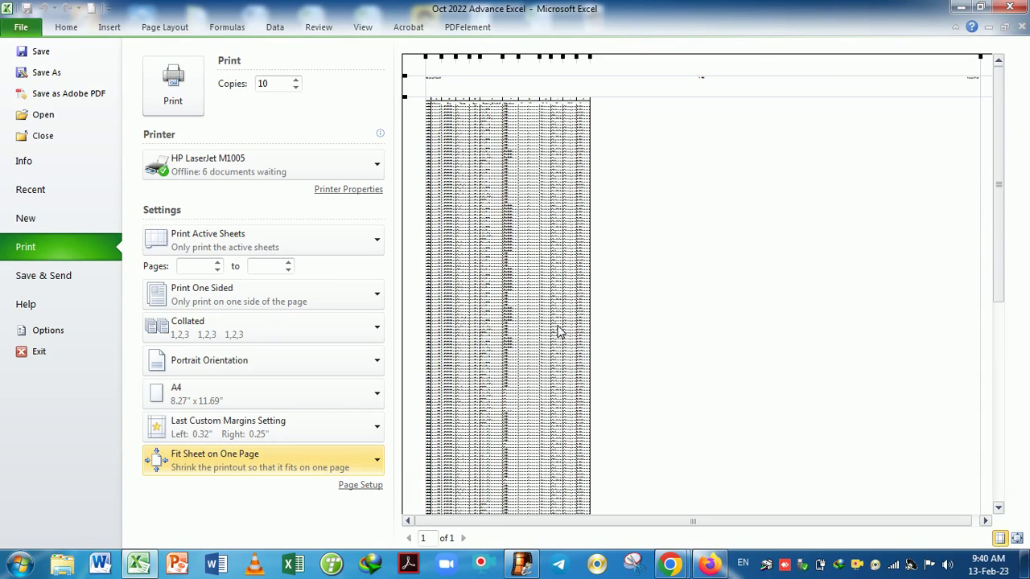
Change the scaling to Fit All Columns on One Page and check the first page down to its footer.
click(330, 470)
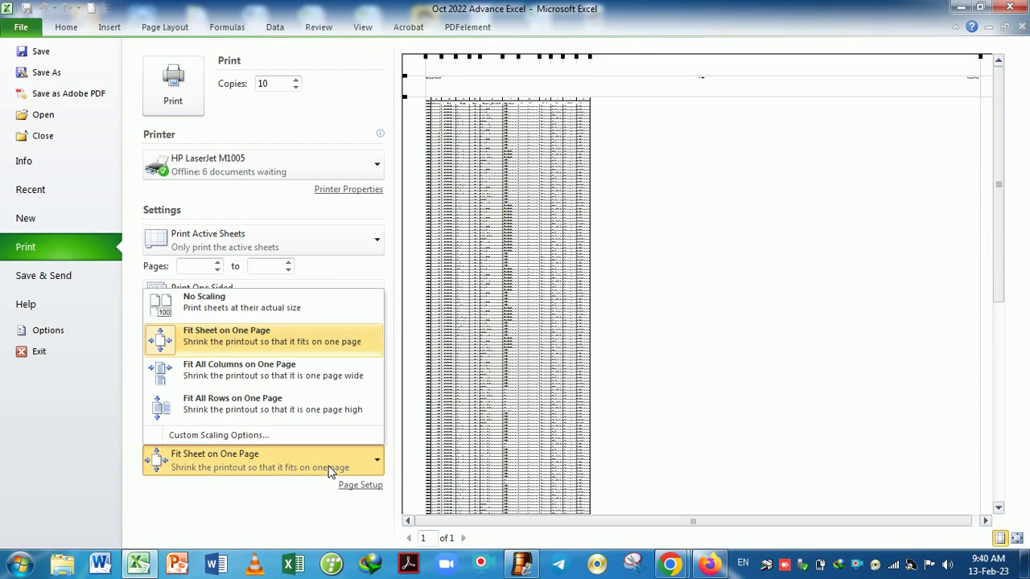
click(268, 369)
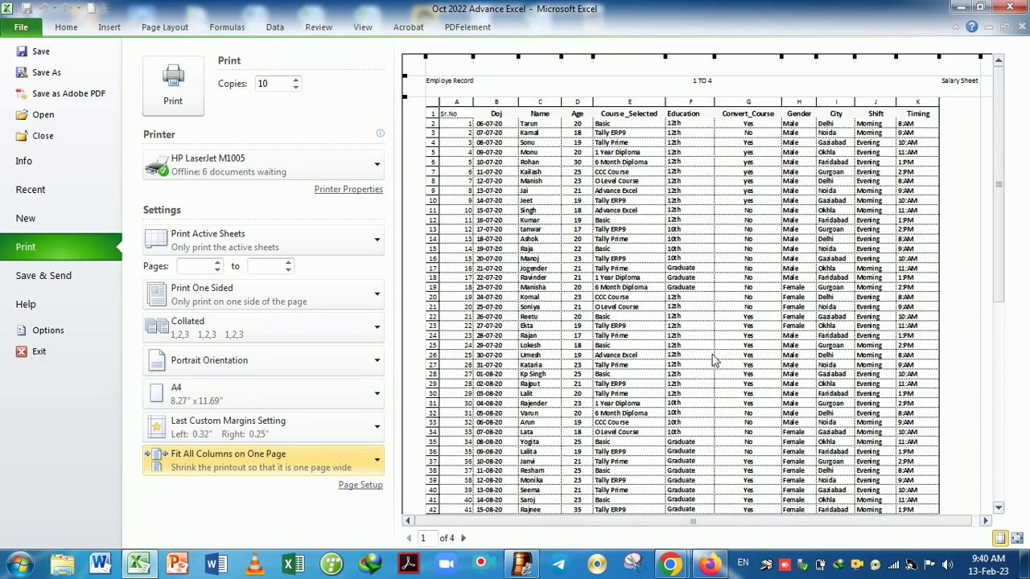
scroll(741, 338, down, 5)
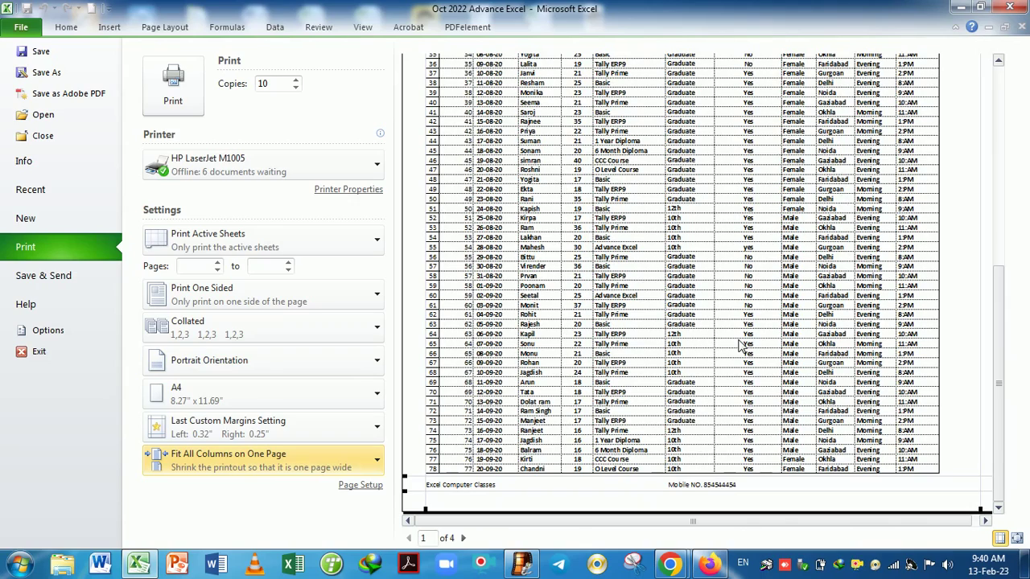
scroll(741, 346, up, 5)
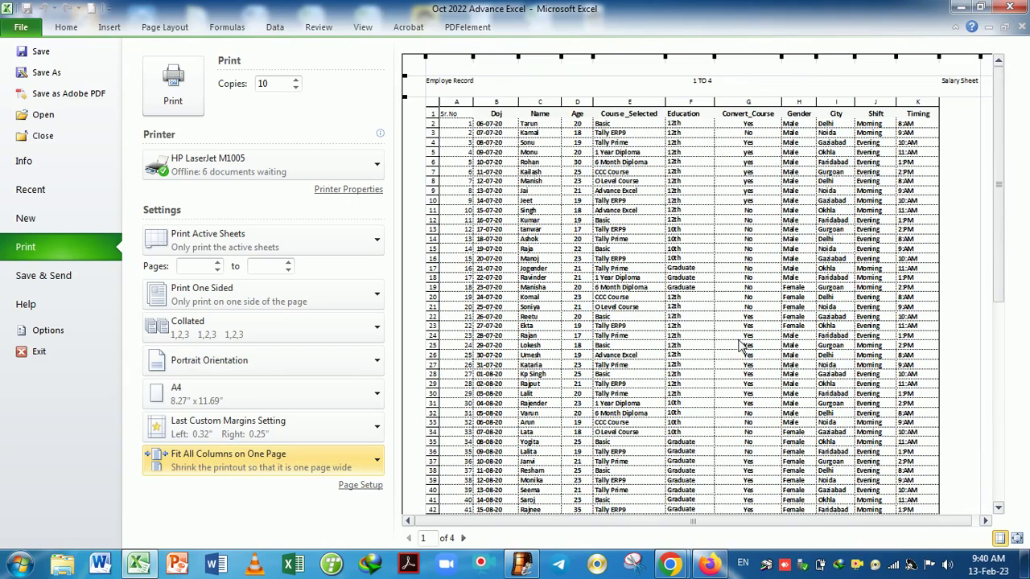
Change the scaling to Fit All Rows on One Page and look over the page in the preview.
click(298, 458)
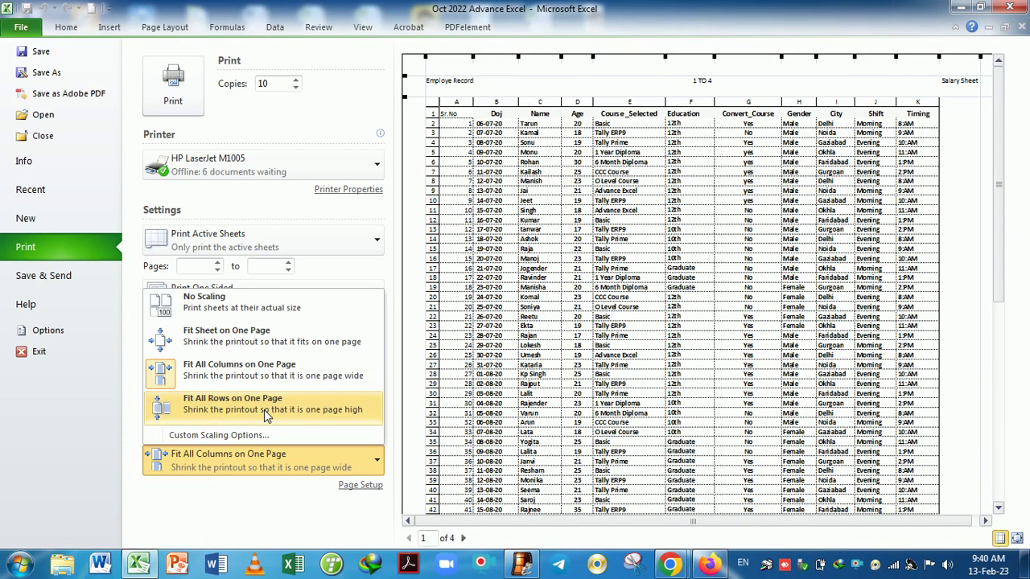
click(264, 410)
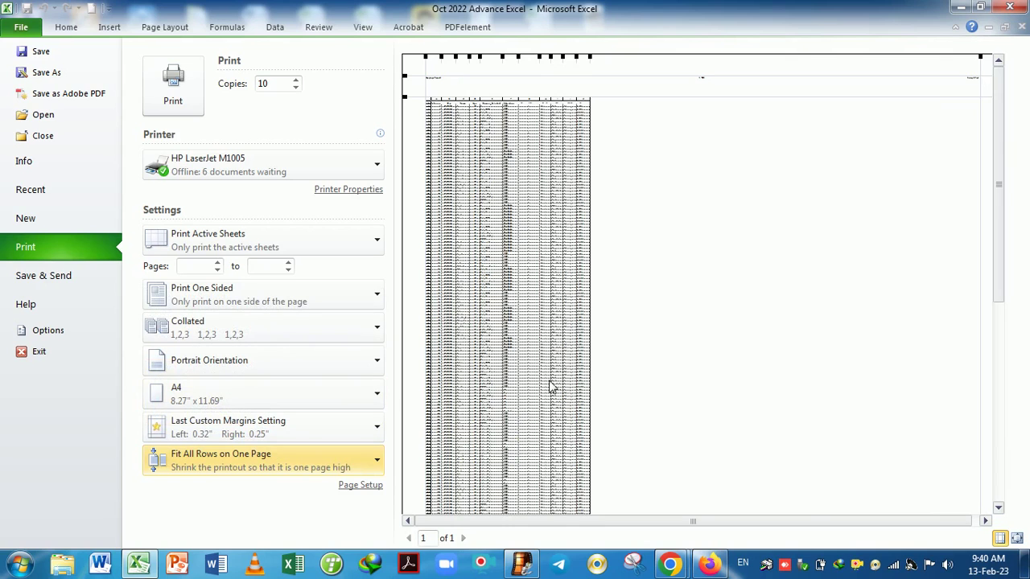
scroll(485, 338, down, 2)
scroll(575, 322, up, 2)
scroll(575, 322, down, 2)
scroll(575, 322, down, 2)
scroll(579, 333, up, 2)
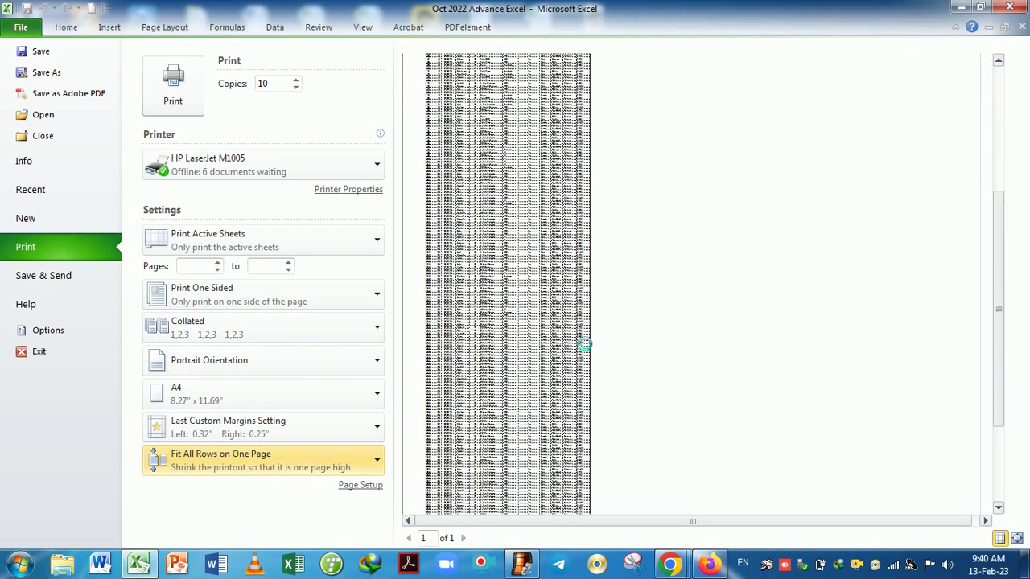
Set the print scaling to No Scaling and return to the worksheet.
click(327, 460)
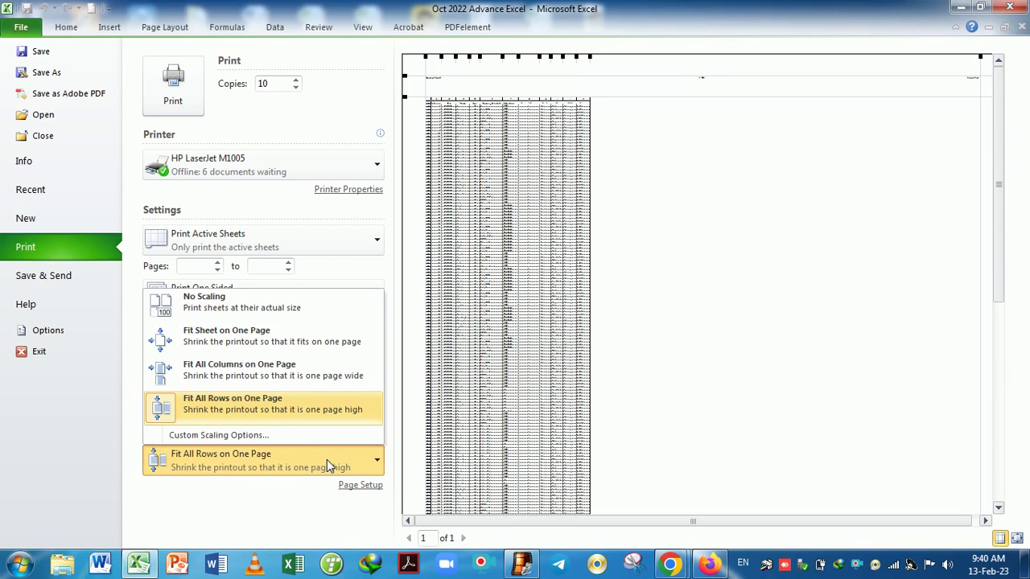
click(242, 311)
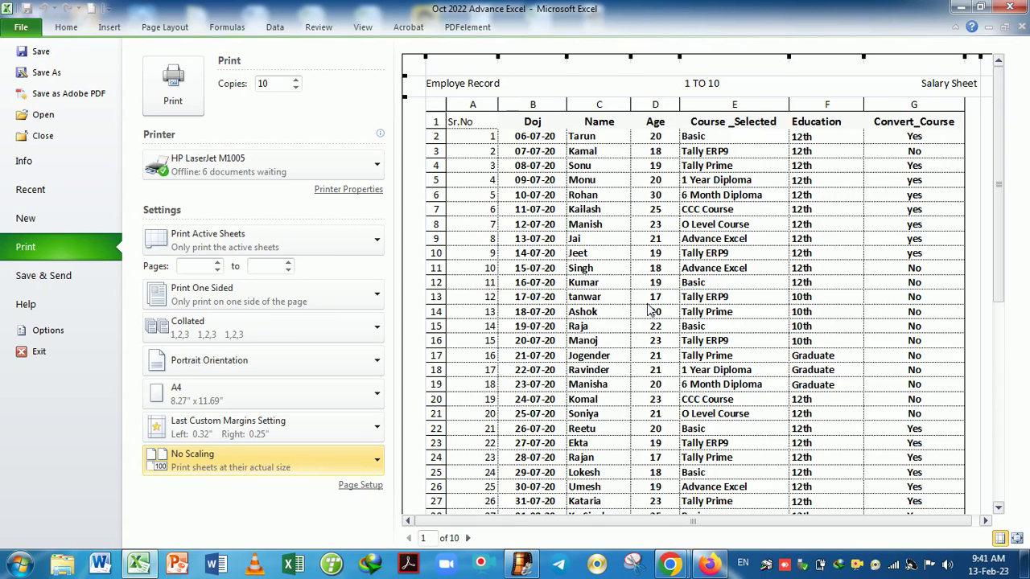
key(Escape)
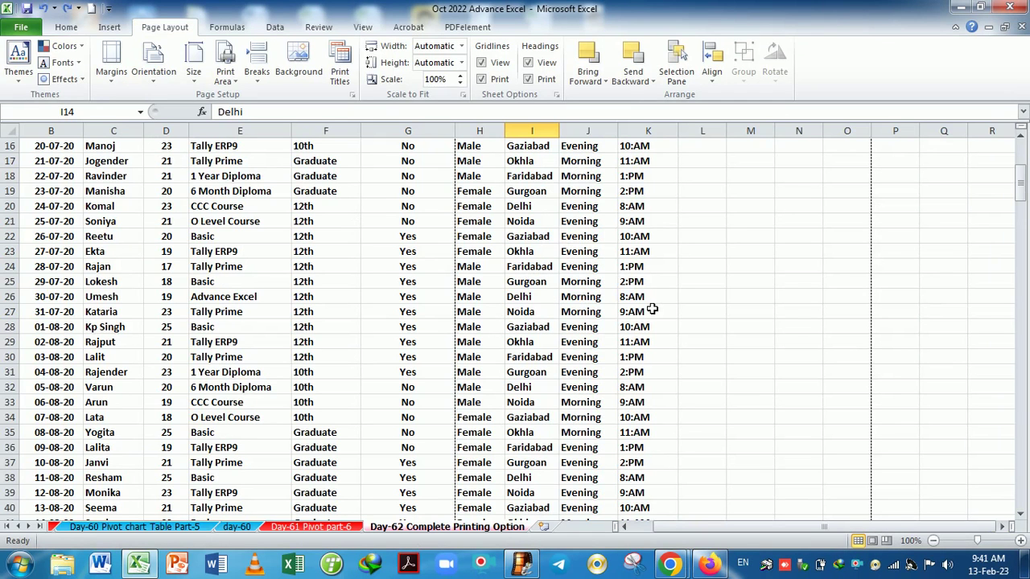